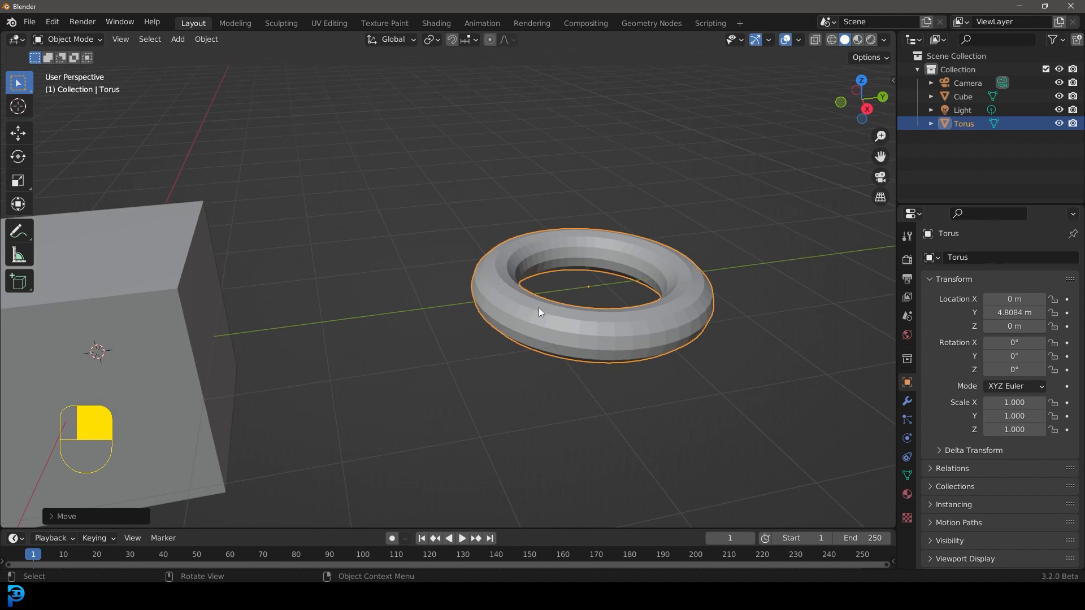
Subdivide the whole torus mesh once in Edit Mode and return to Object Mode
middle_drag(542, 312, 580, 321)
key(Tab)
middle_drag(612, 261, 603, 327)
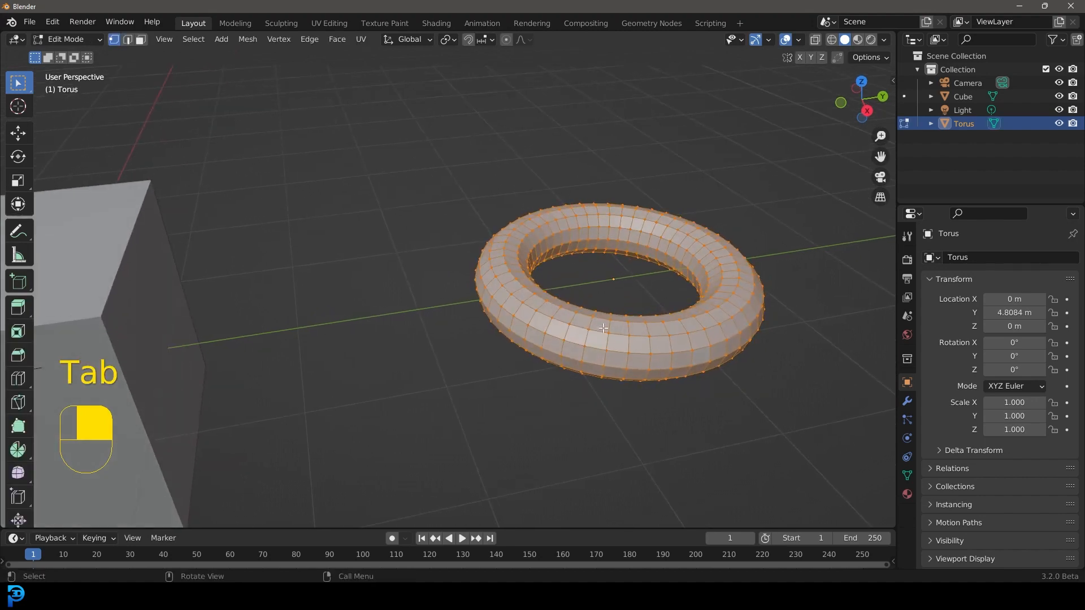
right_click(594, 205)
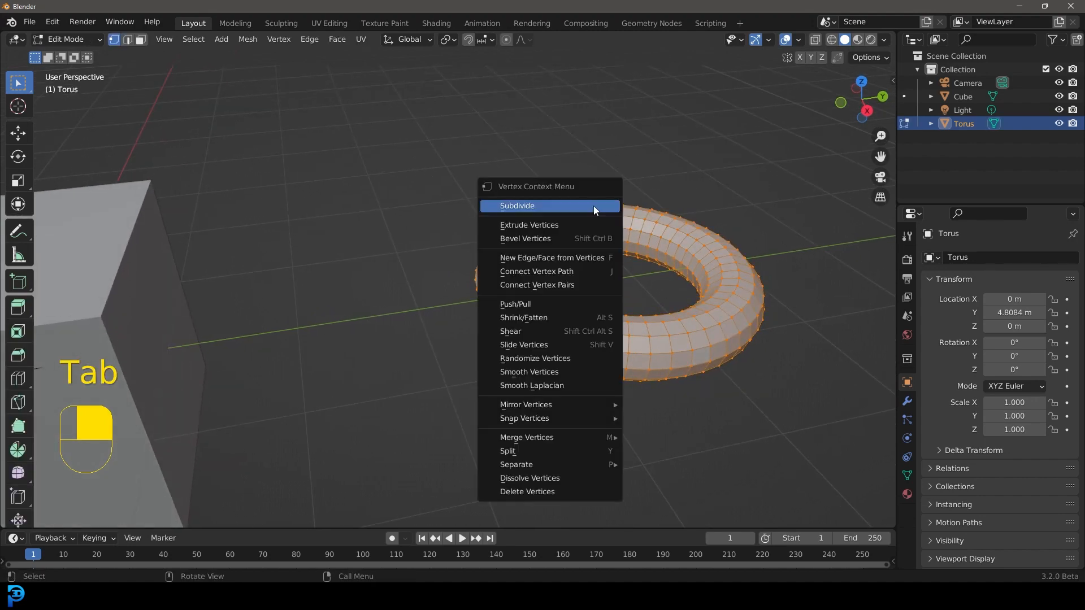
click(517, 203)
key(Tab)
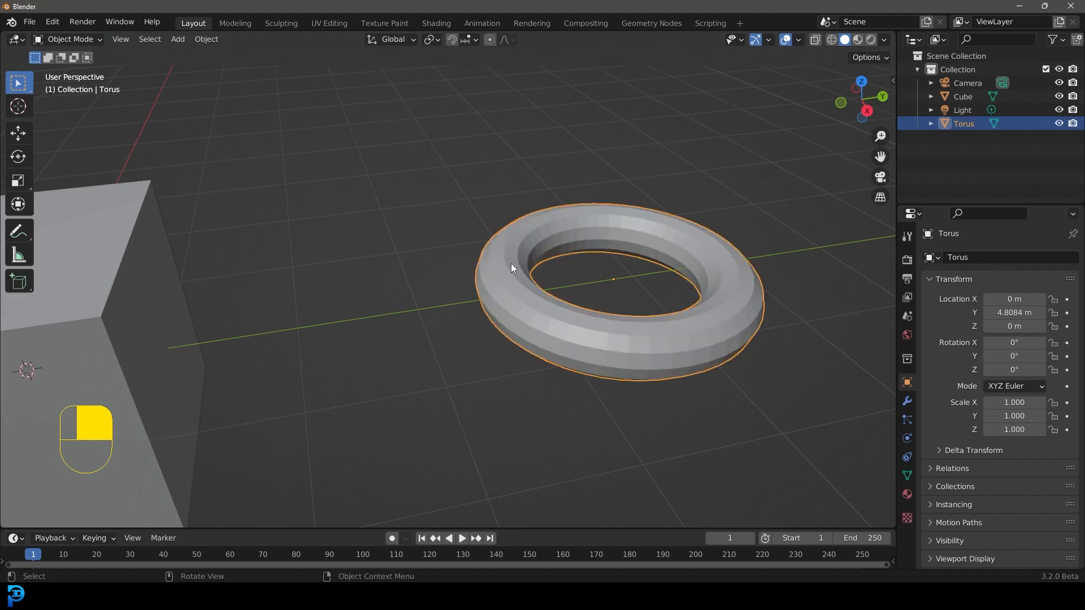
Select the cube and create a new geometry node tree for it in the Geometry Nodes workspace
scroll(358, 358, down, 3)
shift+middle_drag(351, 332, 469, 290)
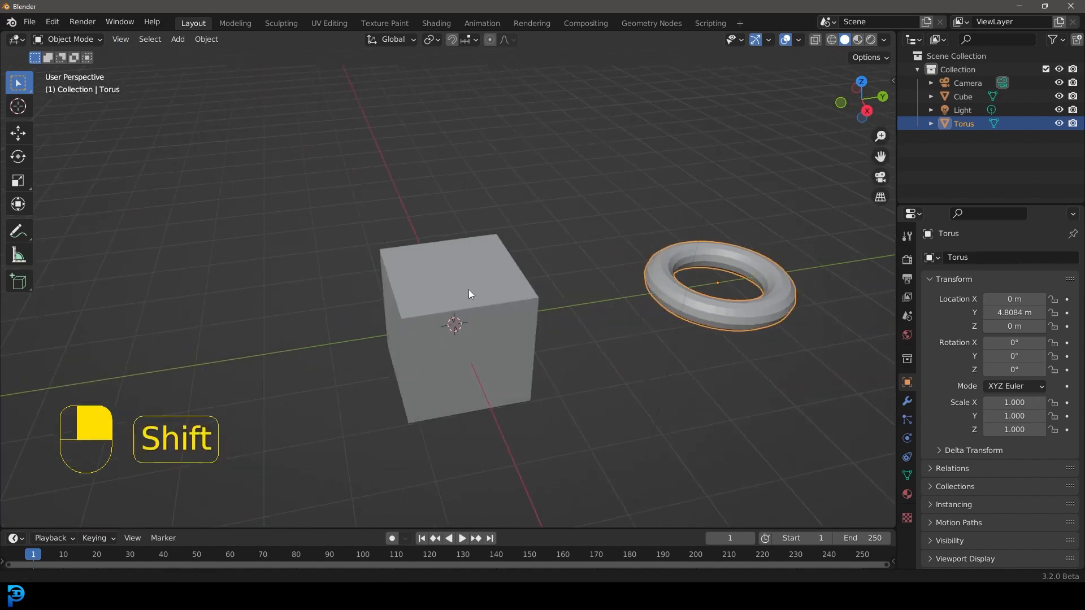
scroll(469, 289, up, 2)
click(451, 225)
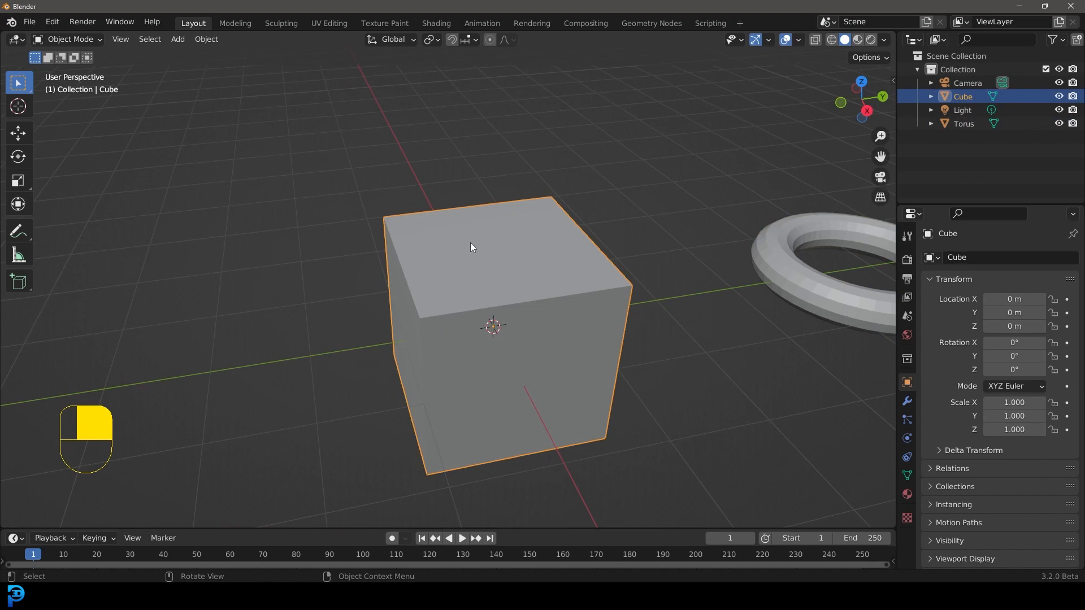
click(637, 25)
click(429, 328)
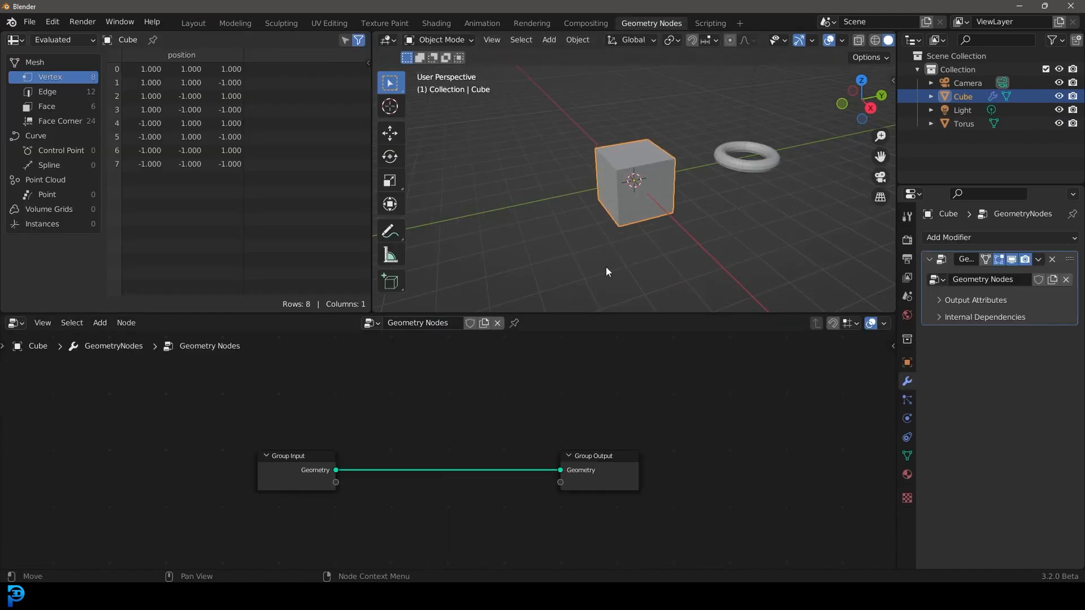
key(Home)
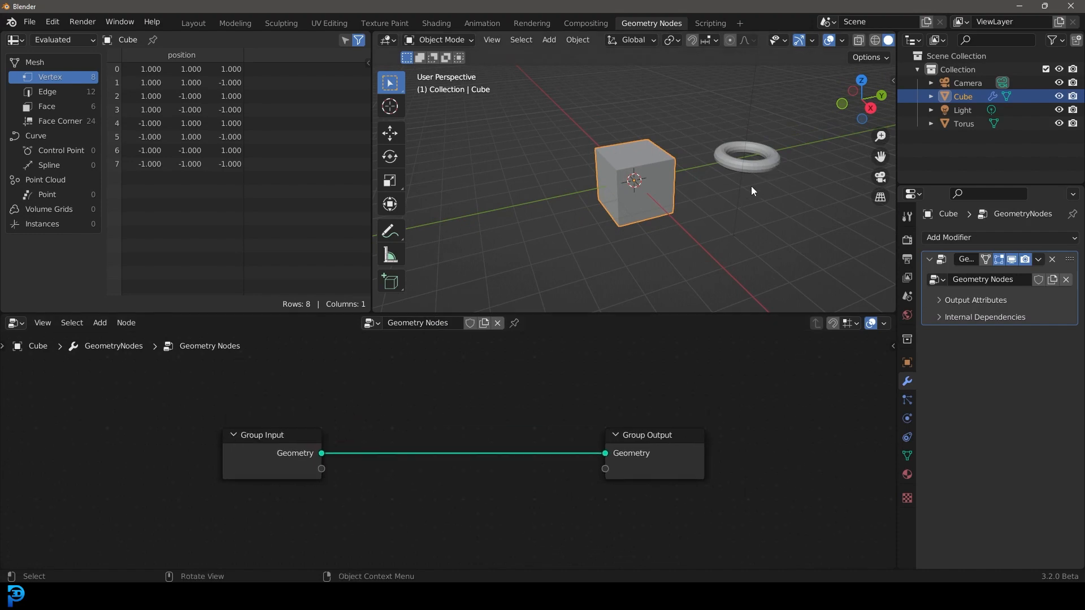
Add an Object Info node above the group nodes and connect its Geometry output to the Group Output
key(shift+a)
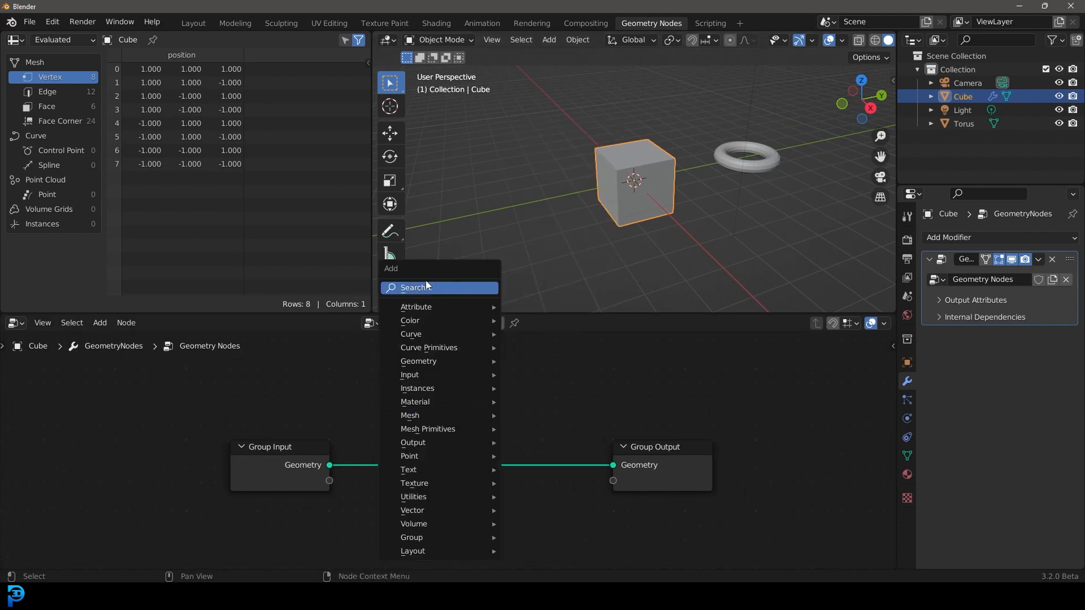
click(427, 286)
text(object)
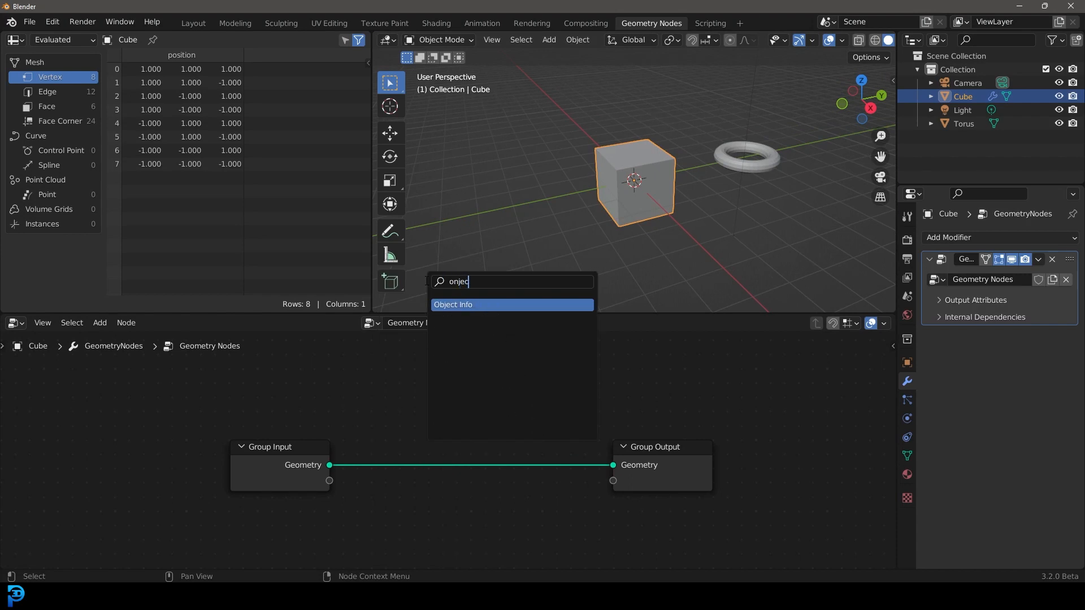
key(Return)
click(367, 359)
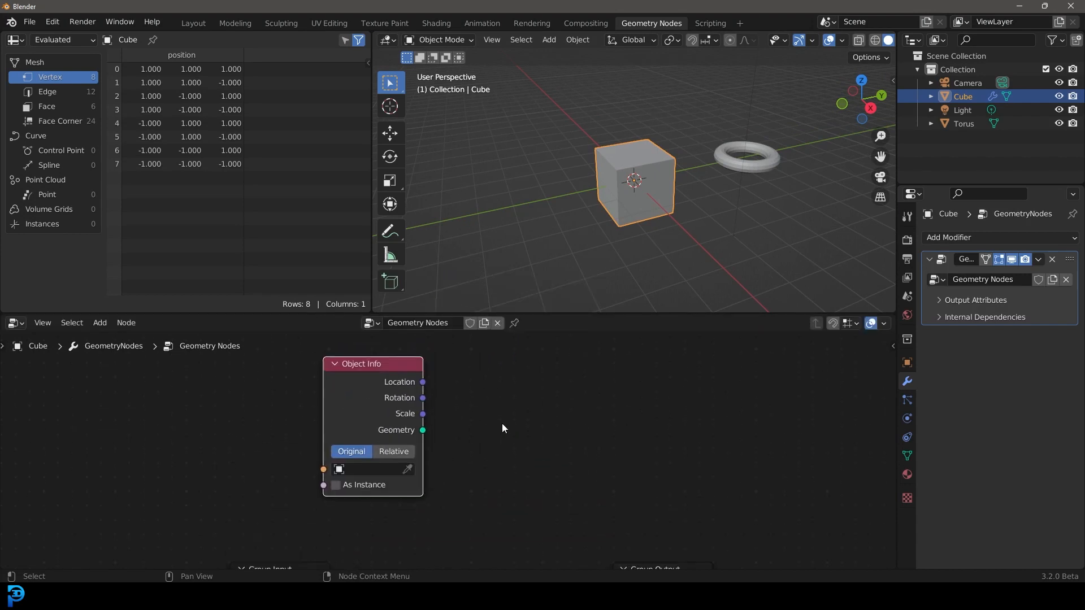
scroll(463, 396, down, 2)
drag(382, 397, 643, 465)
scroll(658, 465, up, 2)
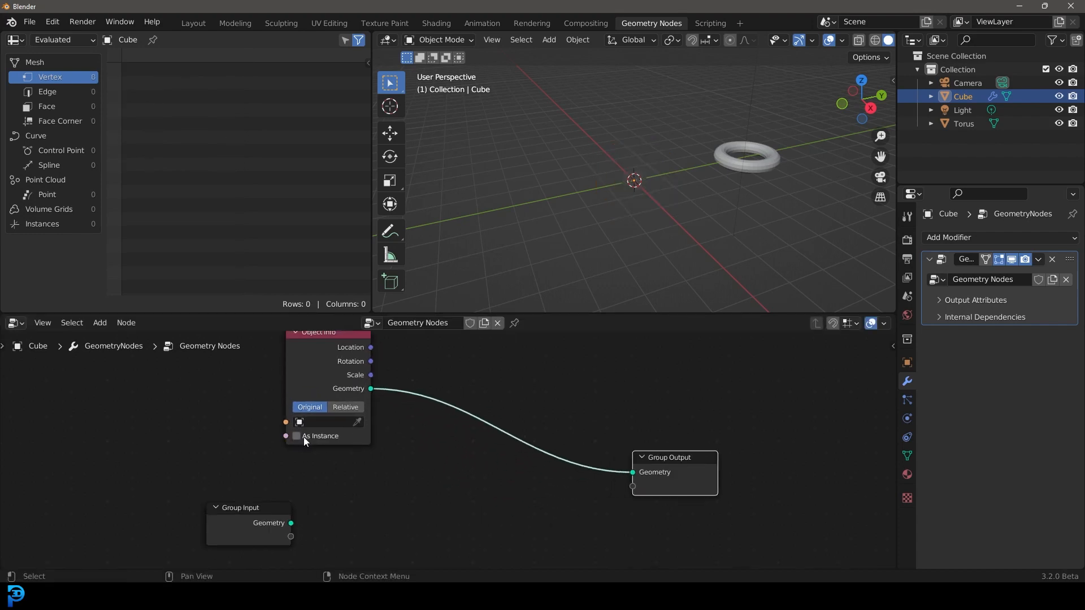
Set the object of the Object Info node to Torus
scroll(317, 429, up, 1)
click(320, 422)
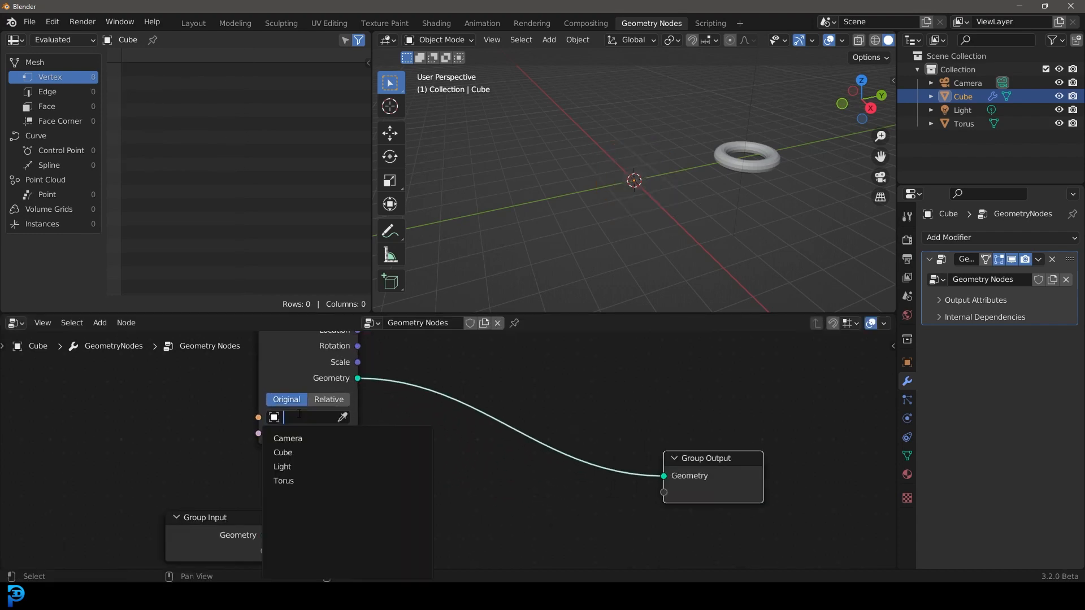
click(283, 467)
click(299, 417)
click(284, 481)
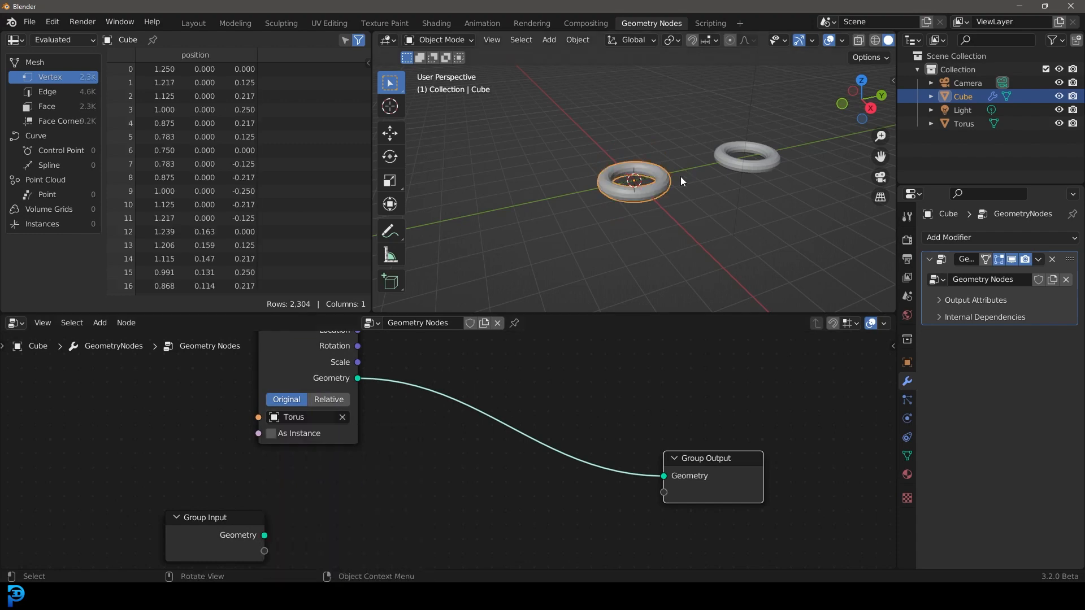
scroll(595, 125, up, 6)
scroll(301, 502, down, 4)
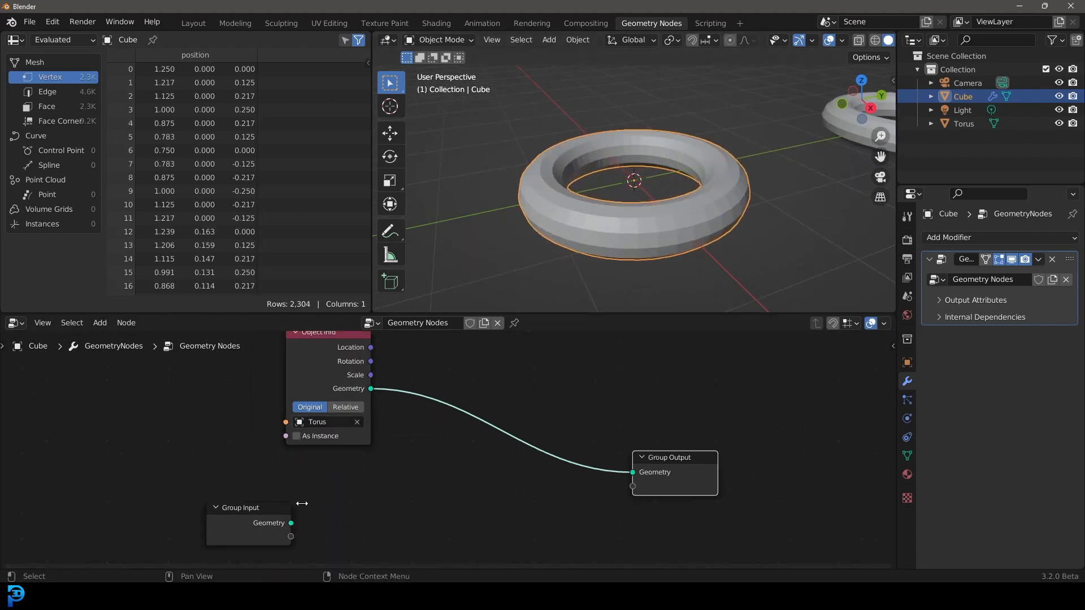
Move the Group Input node away from the other nodes and reposition the Object Info node slightly
middle_drag(307, 499, 417, 472)
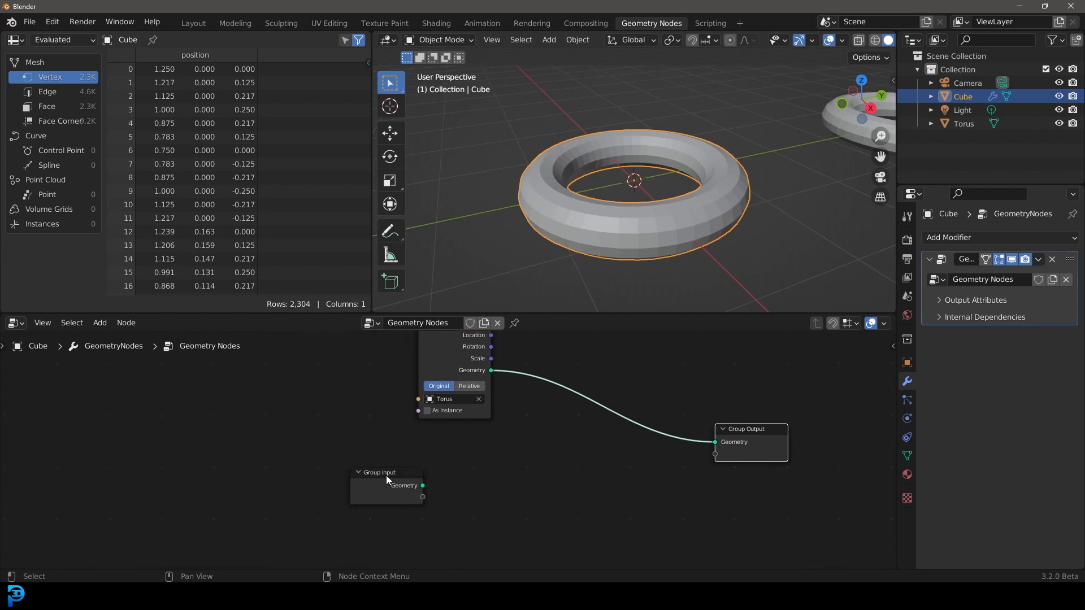
drag(386, 479, 151, 445)
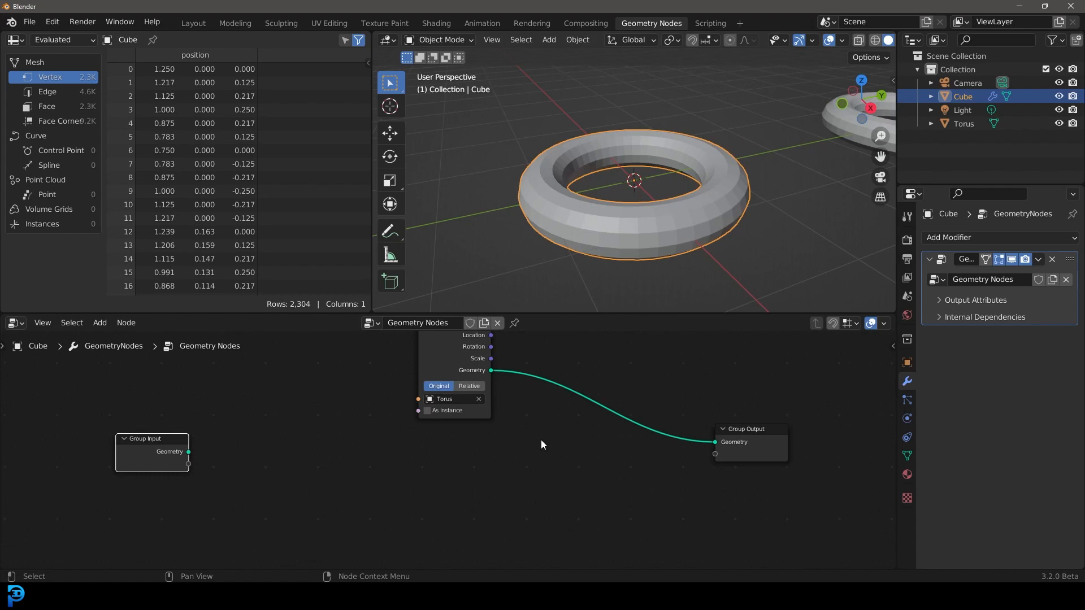
scroll(541, 440, down, 2)
drag(443, 364, 425, 373)
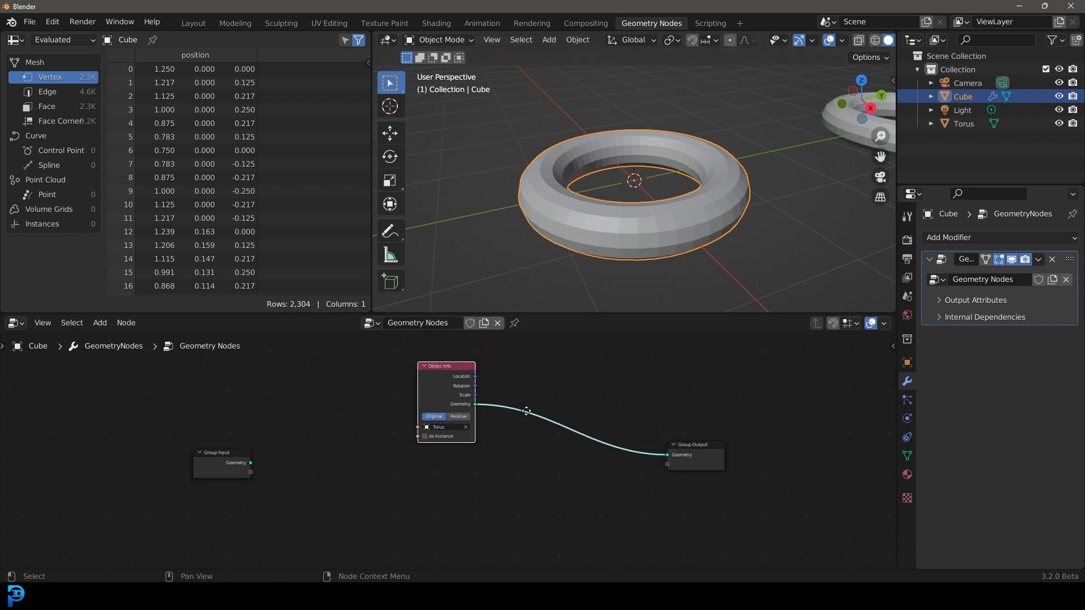
Examine the torus surface up close and from the side in the 3D viewport
scroll(595, 373, up, 1)
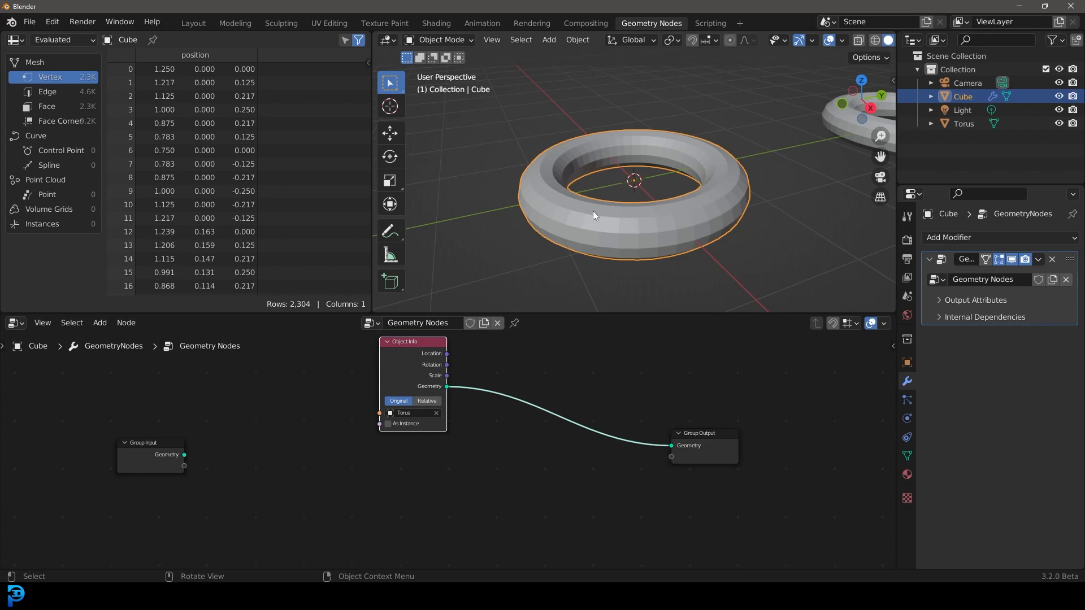
scroll(593, 215, up, 2)
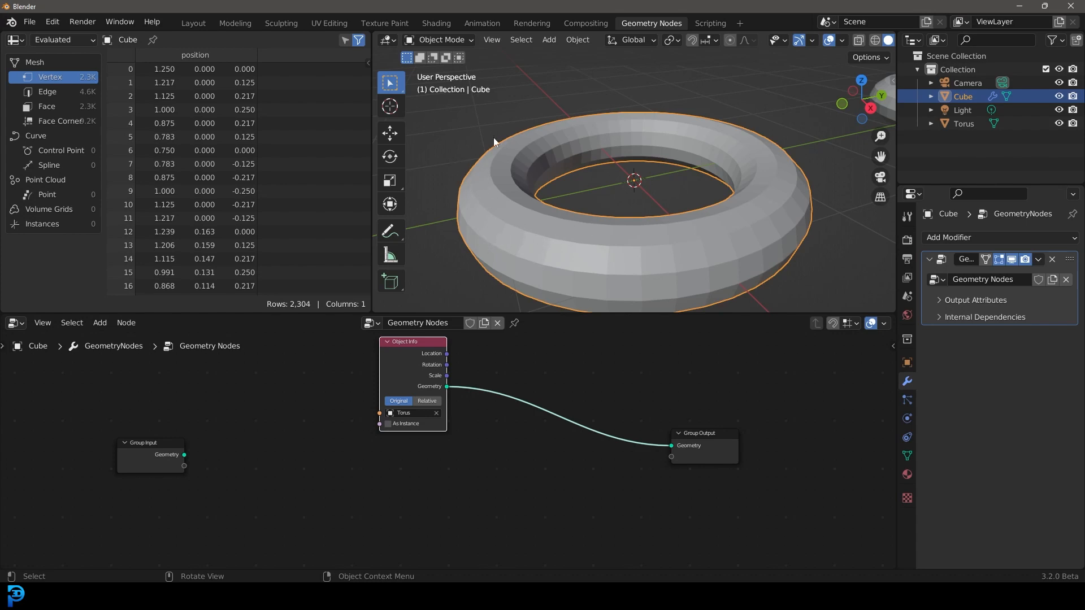
middle_drag(512, 204, 520, 172)
scroll(474, 205, up, 4)
scroll(492, 210, down, 4)
shift+middle_drag(479, 227, 510, 199)
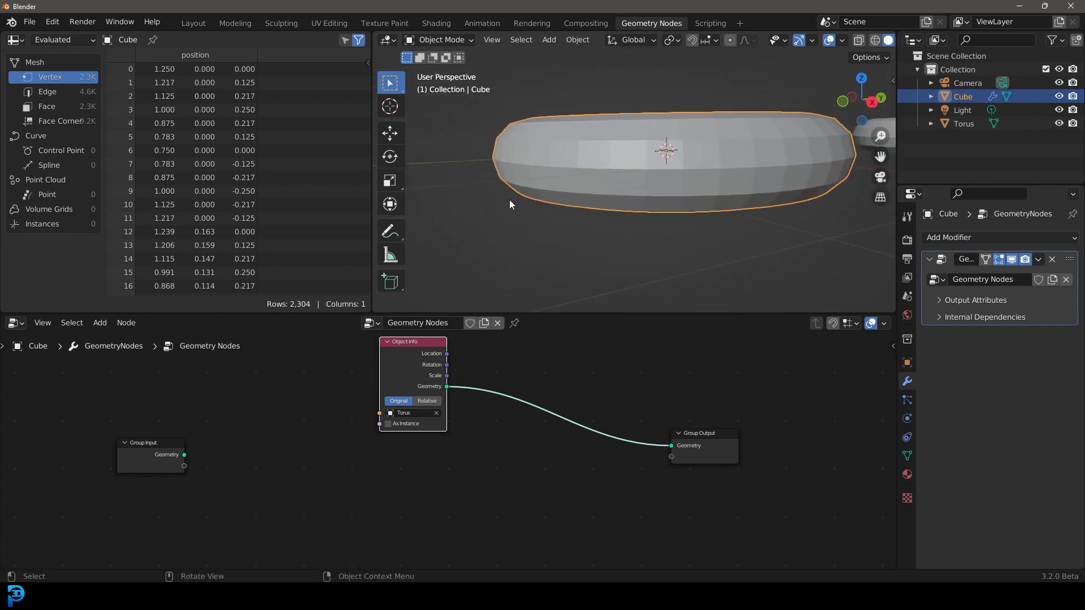
scroll(509, 204, up, 2)
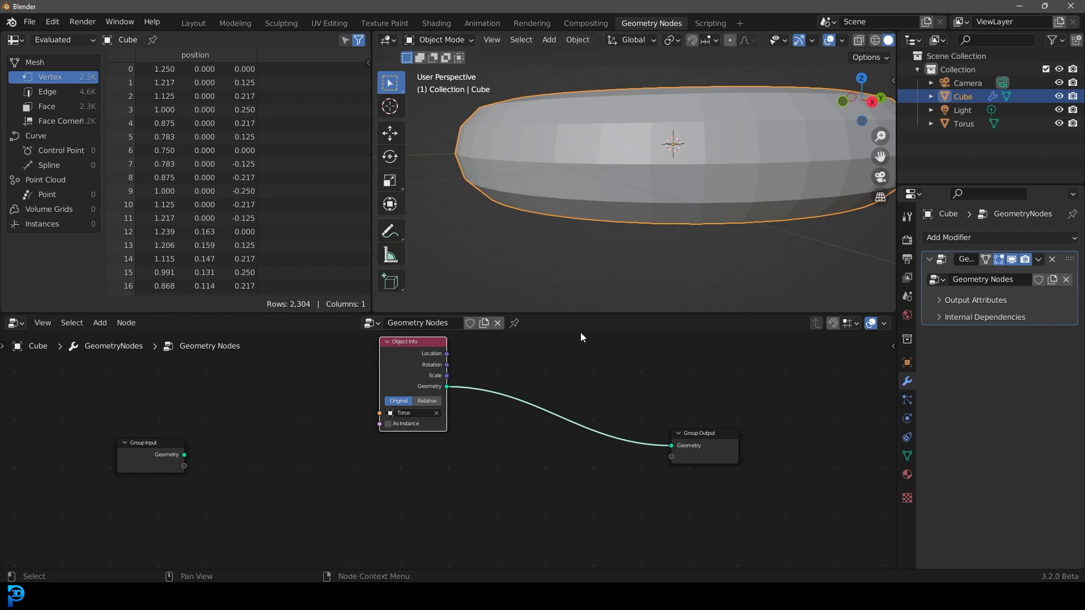
Insert an Instance on Points node into the link between Object Info and Group Output
mouse_move(542, 380)
middle_down()
mouse_move(526, 399)
mouse_move(546, 391)
middle_up()
scroll(502, 444, down, 1)
middle_drag(456, 495, 431, 461)
scroll(486, 455, up, 1)
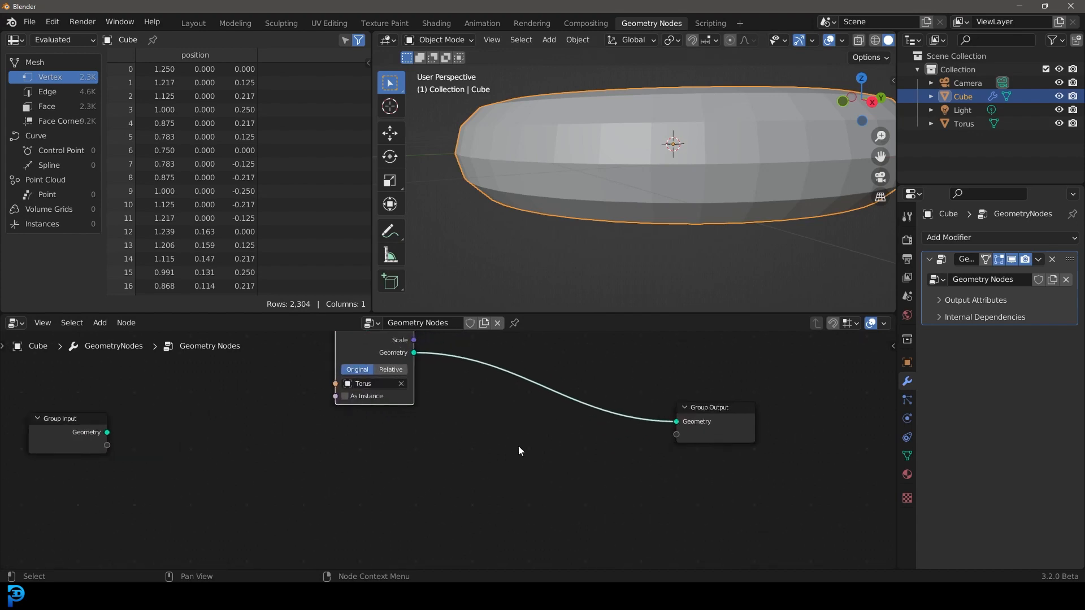
key(shift+a)
mouse_move(514, 445)
click(469, 305)
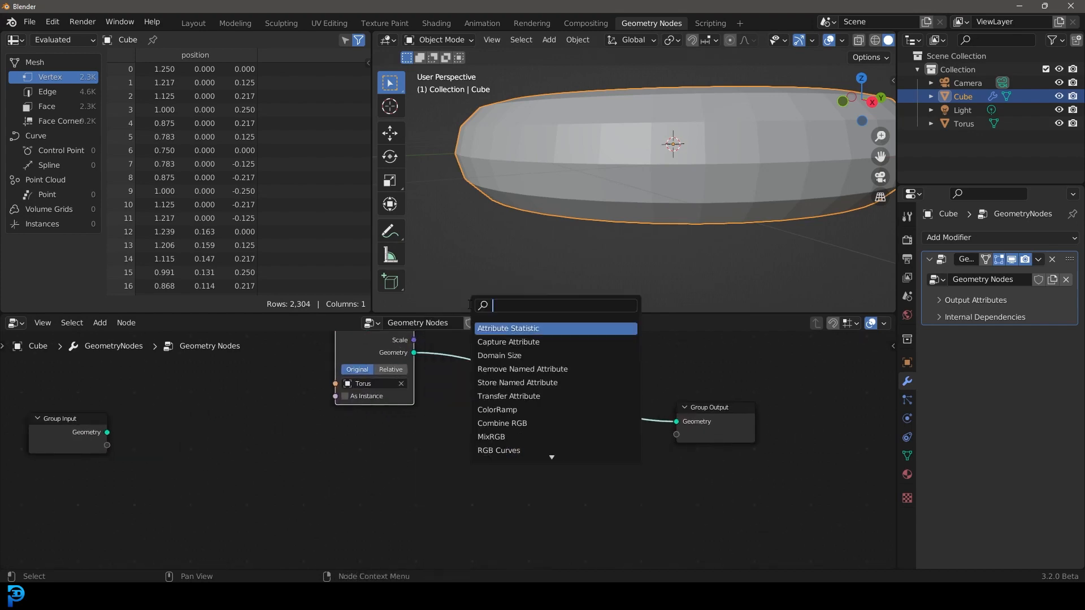
text(instan)
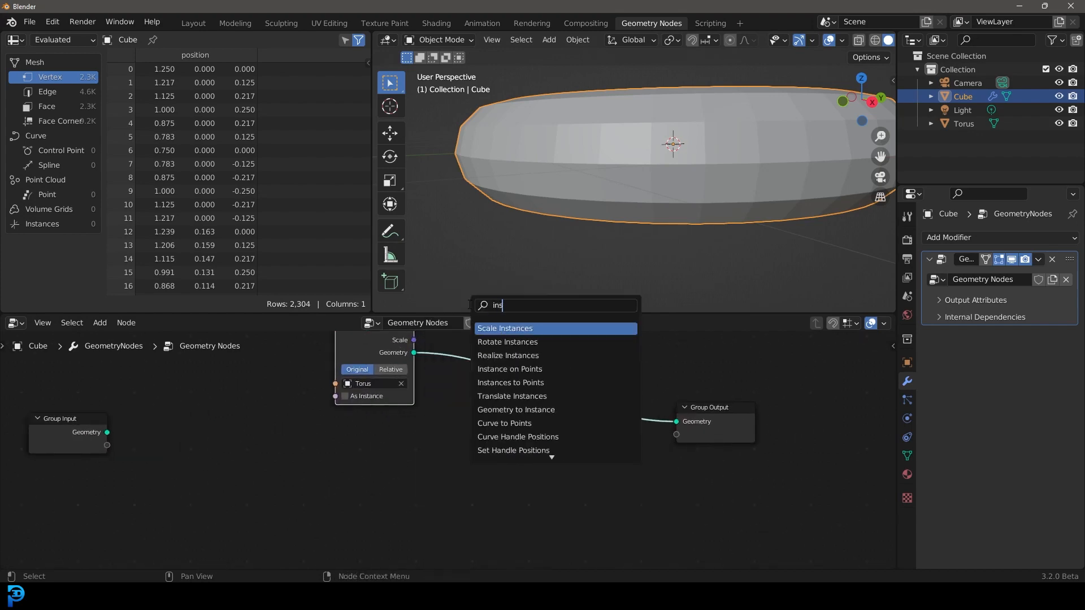
click(545, 369)
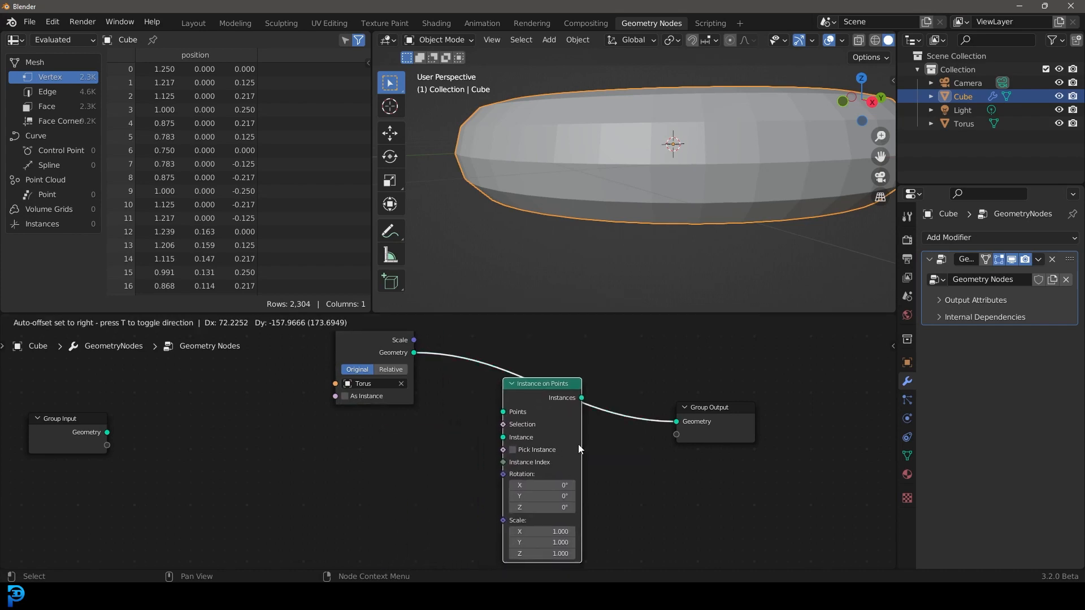
click(579, 445)
Reposition the Object Info and Instance on Points nodes to leave clear space between them
scroll(472, 421, down, 1)
middle_drag(454, 406, 525, 471)
drag(442, 411, 387, 390)
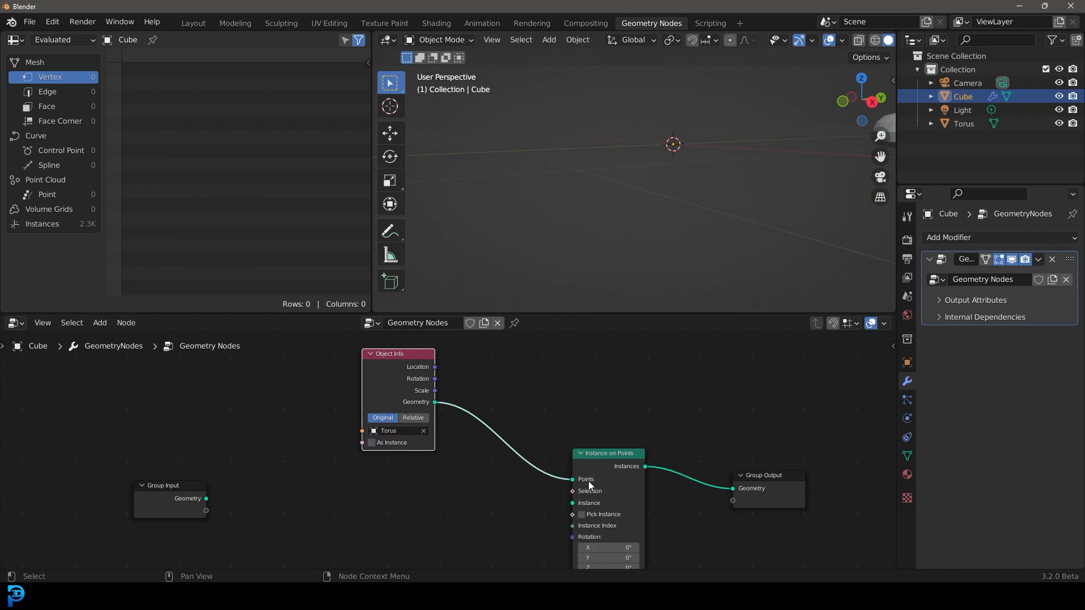
drag(588, 470, 547, 455)
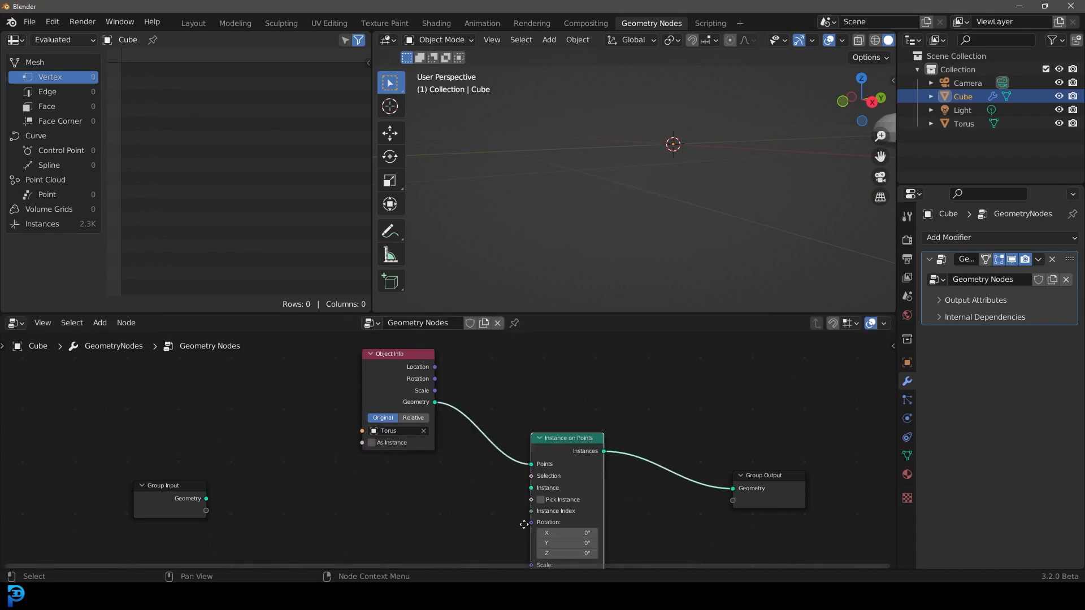
Add an Ico Sphere node and connect its Mesh output to the Instance input of Instance on Points
middle_drag(524, 524, 533, 467)
scroll(535, 466, up, 3)
mouse_move(545, 429)
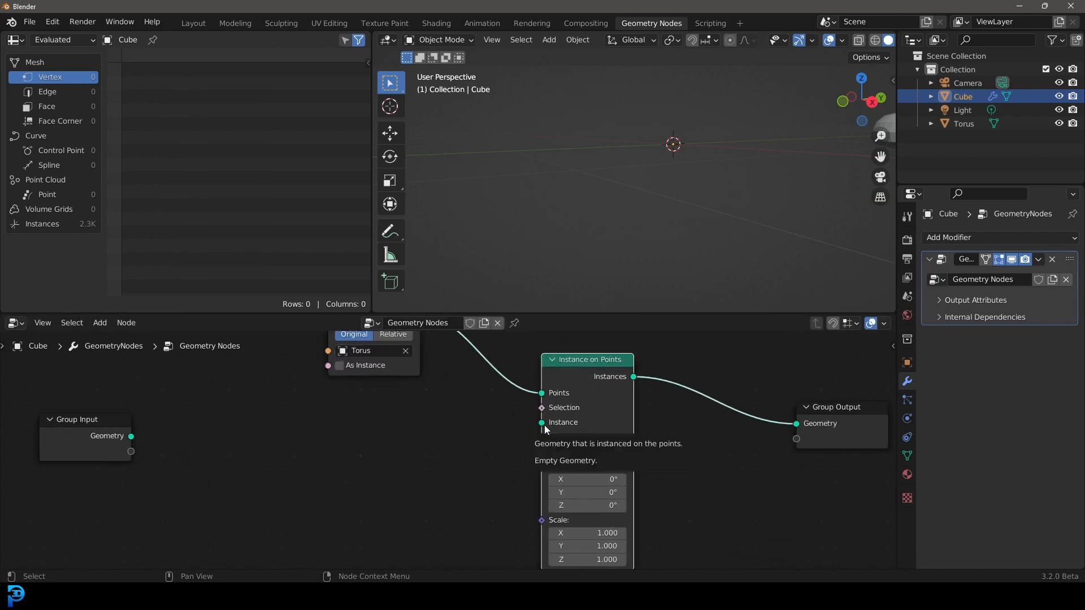
scroll(545, 428, down, 2)
middle_drag(370, 461, 409, 434)
scroll(408, 436, up, 2)
key(shift+a)
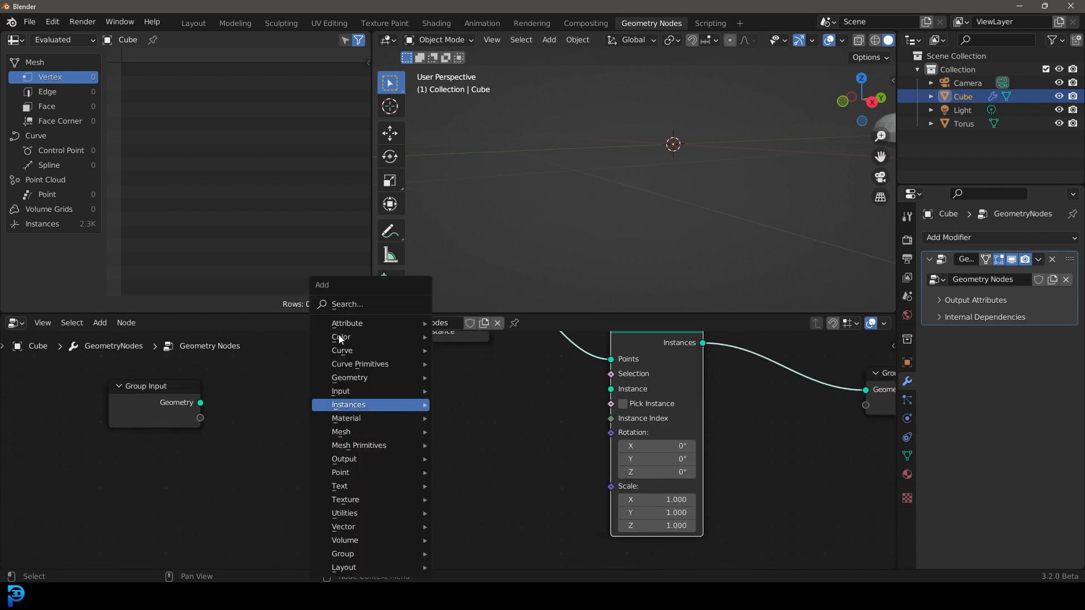
click(351, 305)
text(ico)
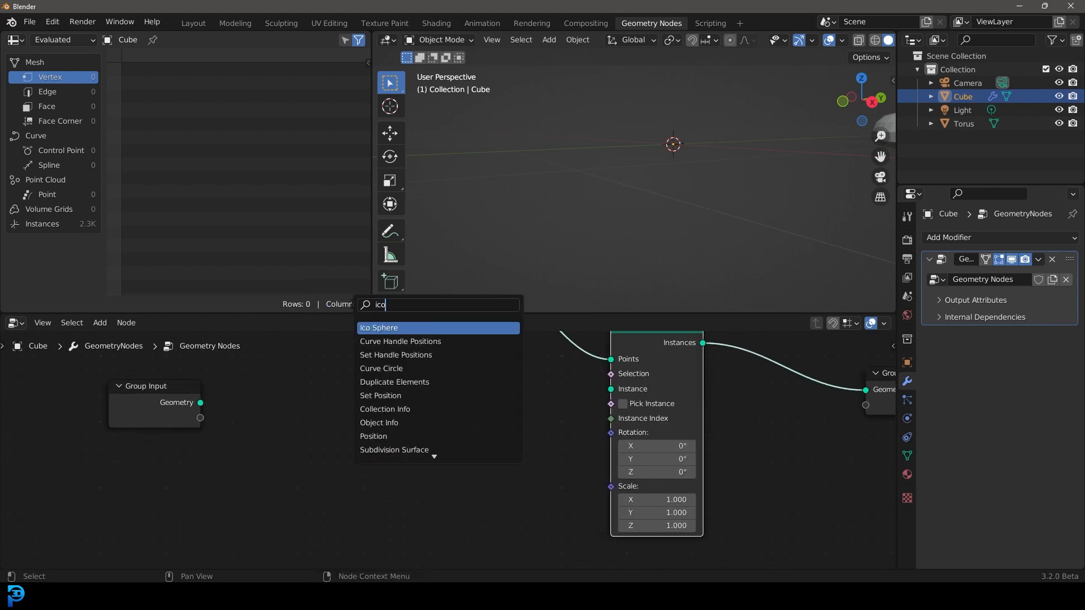
click(374, 326)
click(366, 450)
middle_drag(512, 470, 415, 465)
drag(337, 448, 513, 383)
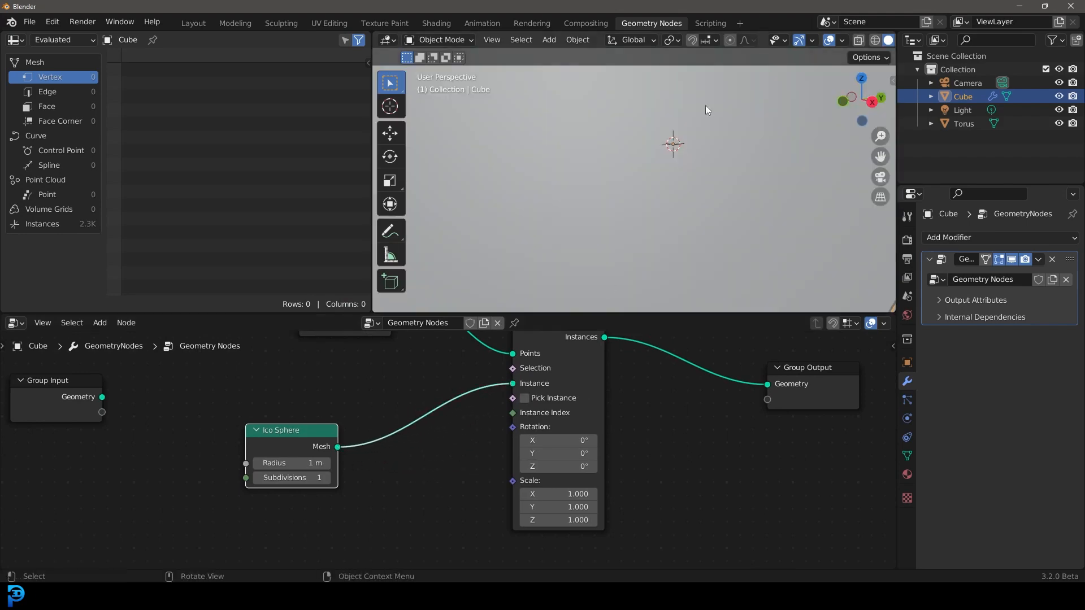
Set the Ico Sphere's radius to 0.03 m and inspect the instanced spheres on the torus up close
scroll(356, 430, up, 2)
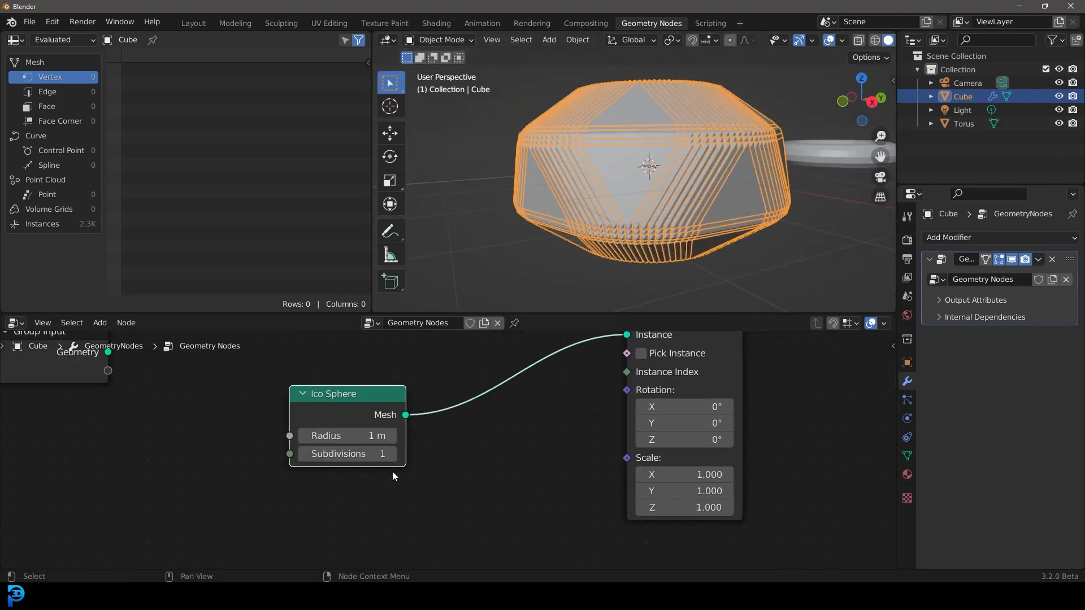
click(343, 441)
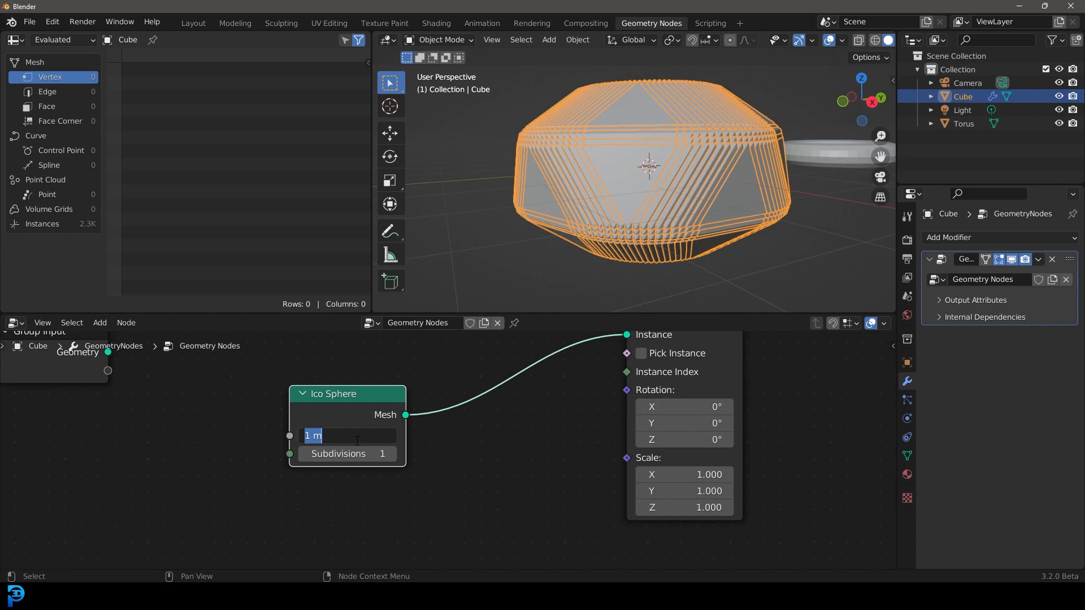
text(.03)
key(Return)
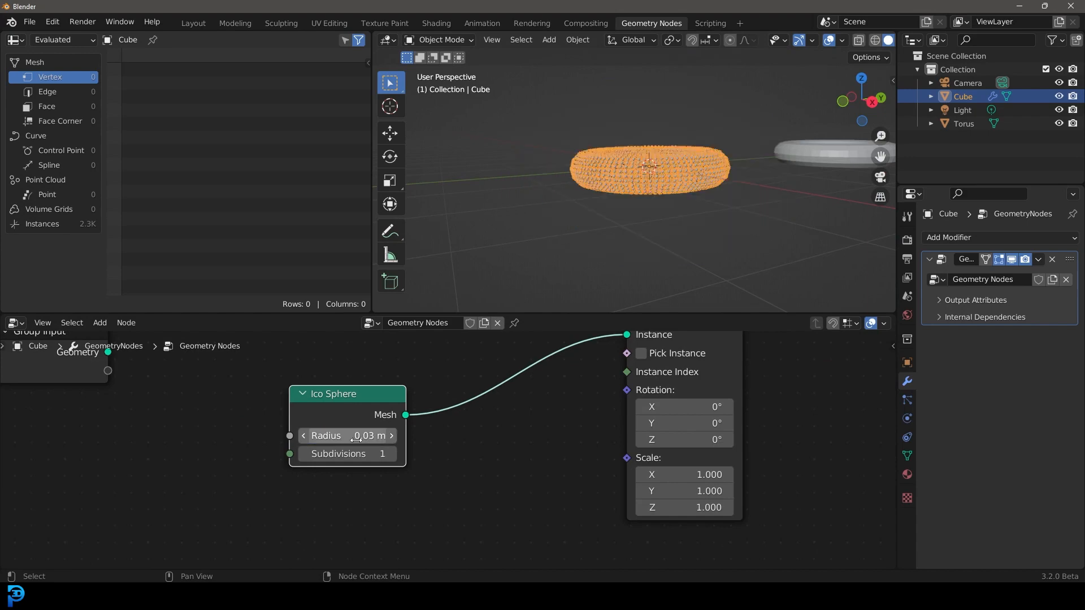
middle_drag(566, 224, 575, 245)
scroll(649, 215, up, 3)
scroll(655, 217, up, 3)
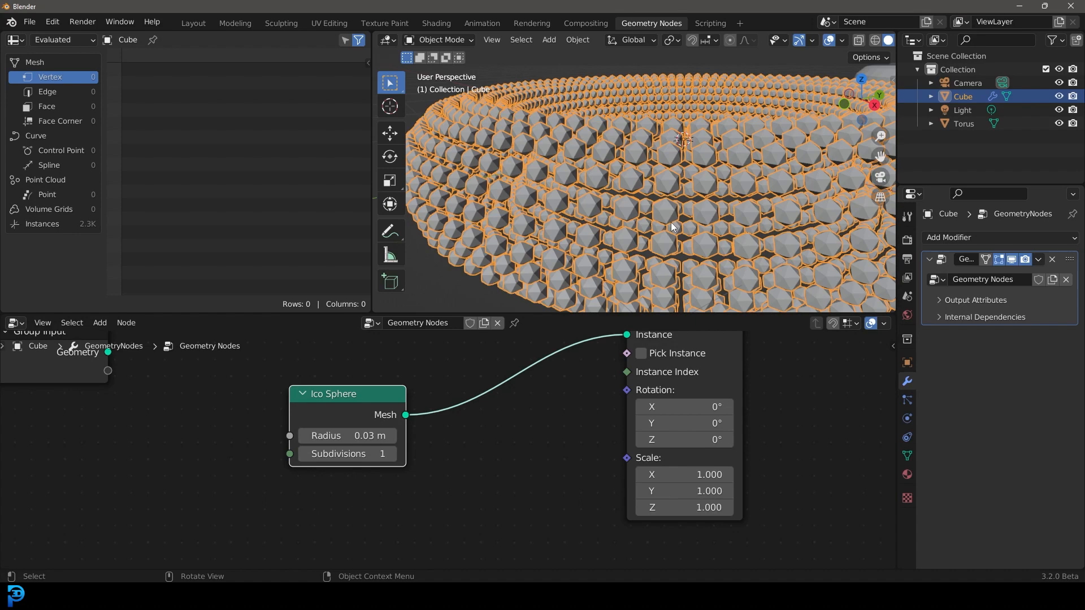
Reposition the Object Info, Instance on Points and Ico Sphere nodes to tidy the node layout
scroll(562, 419, down, 7)
middle_drag(536, 432, 535, 479)
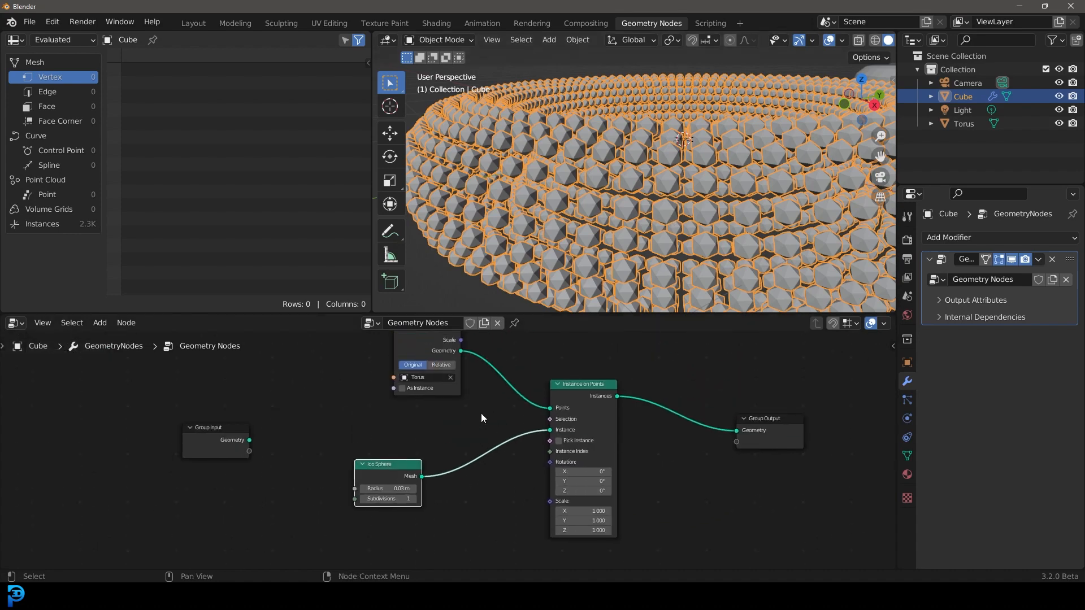
middle_drag(482, 418, 483, 462)
drag(392, 368, 390, 368)
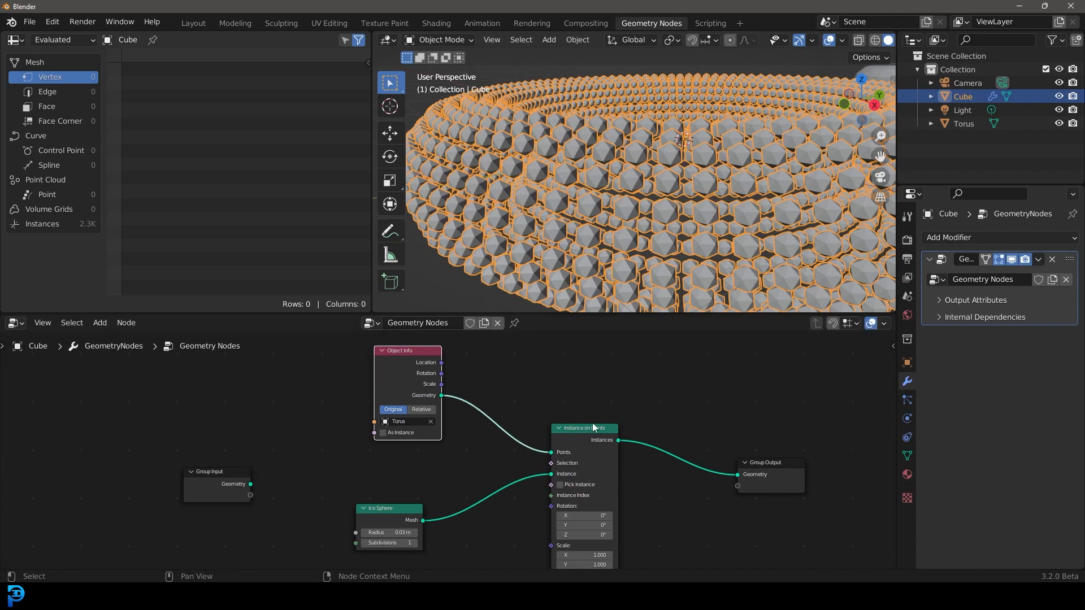
middle_drag(597, 429, 565, 380)
scroll(565, 380, up, 3)
drag(575, 363, 562, 354)
drag(317, 469, 335, 450)
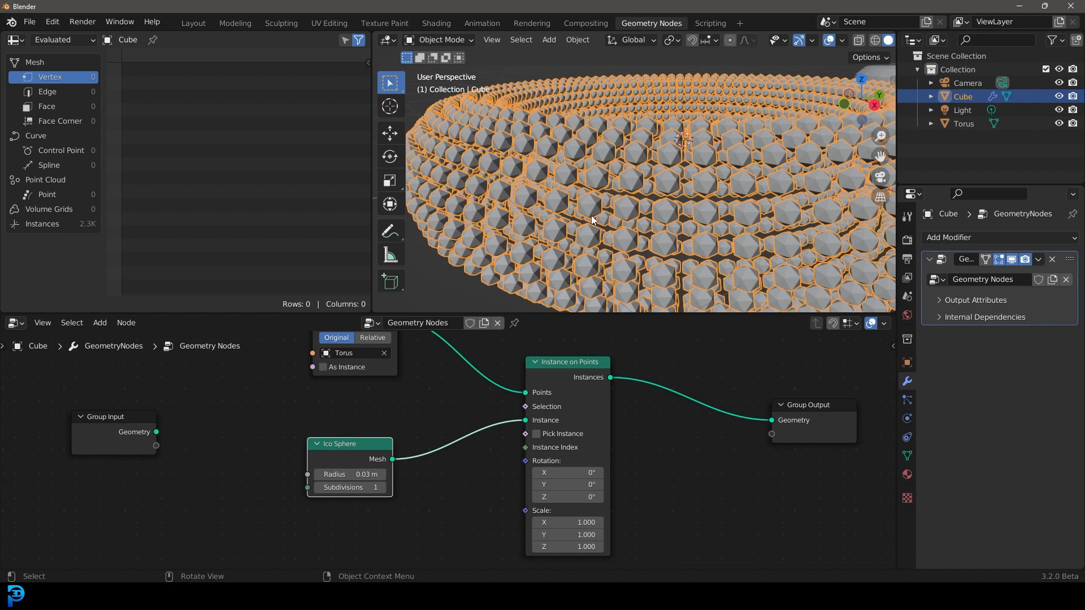
Move the Group Input and Ico Sphere nodes farther from Instance on Points to free space between them
scroll(727, 182, down, 2)
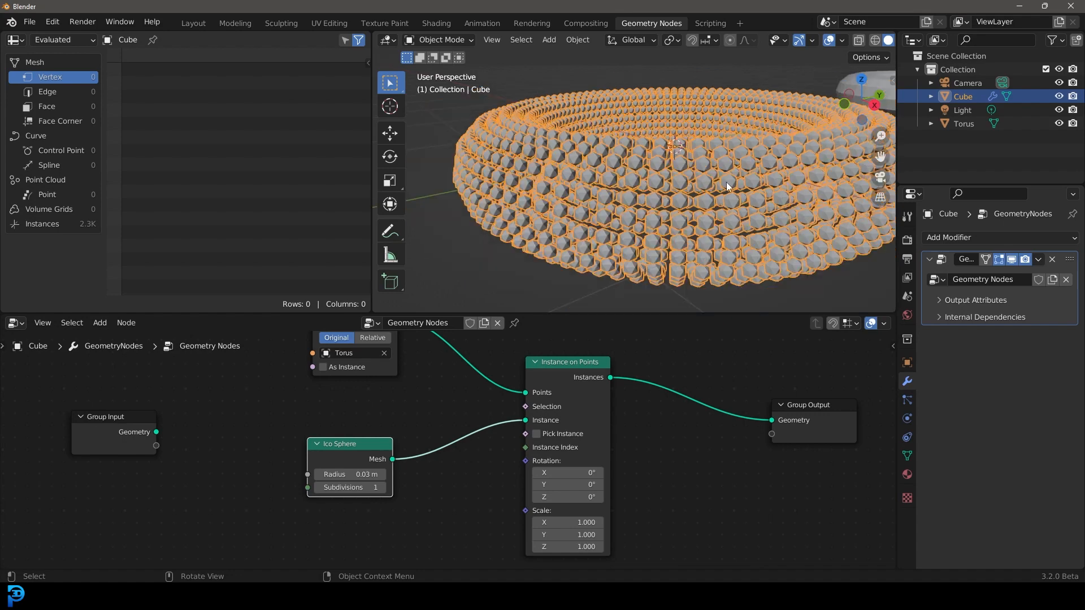
middle_drag(386, 448, 617, 410)
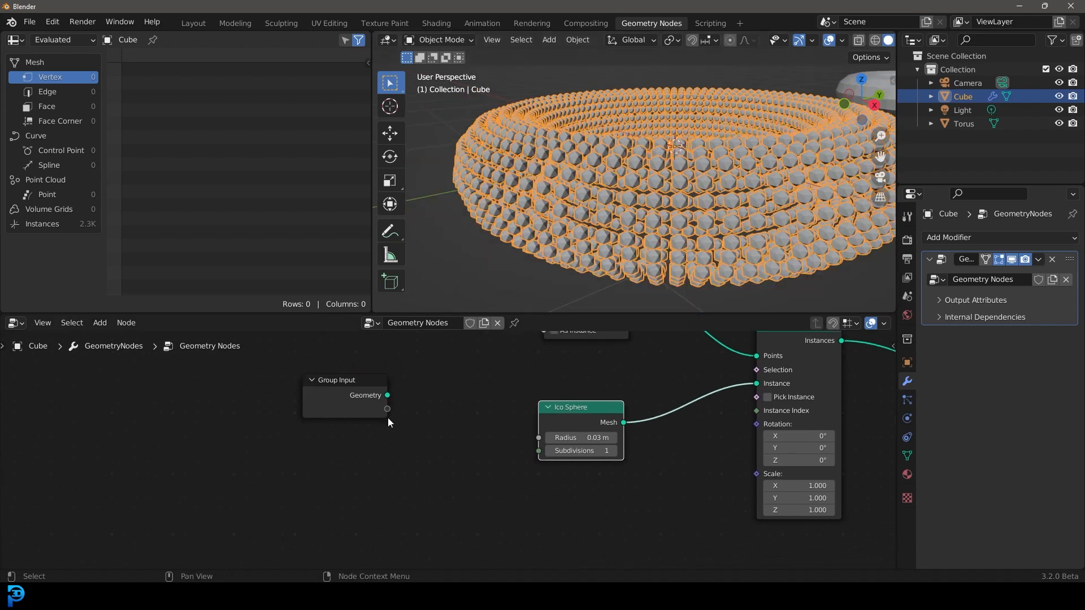
scroll(385, 417, down, 1)
drag(367, 396, 146, 398)
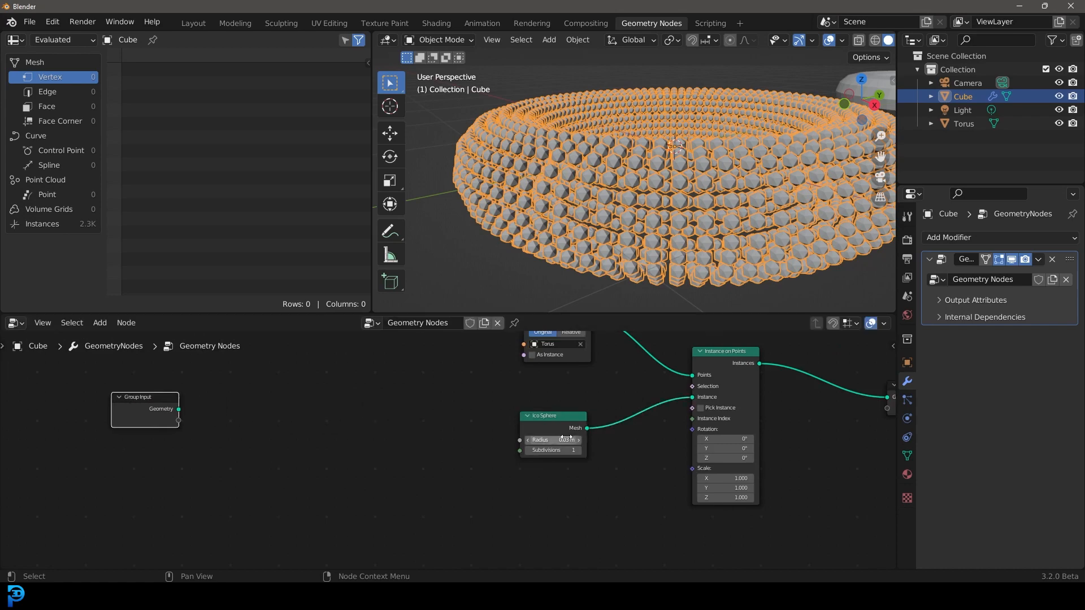
drag(554, 418, 328, 430)
Insert a Transform node into the link between Ico Sphere and Instance on Points
scroll(554, 405, up, 1)
middle_drag(509, 414, 571, 438)
key(shift+a)
click(503, 306)
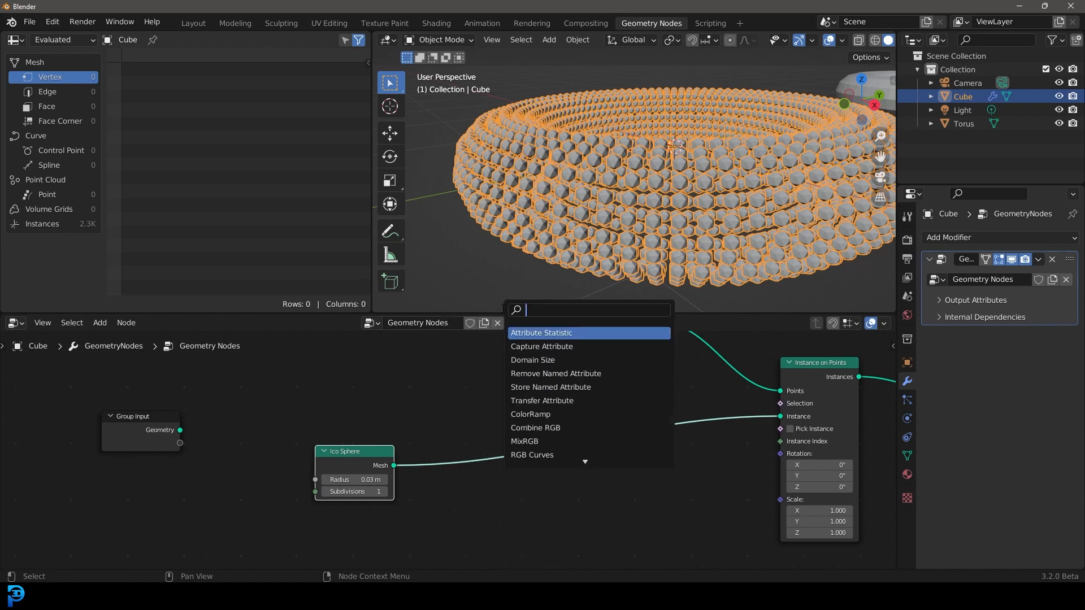
text(trans)
key(Return)
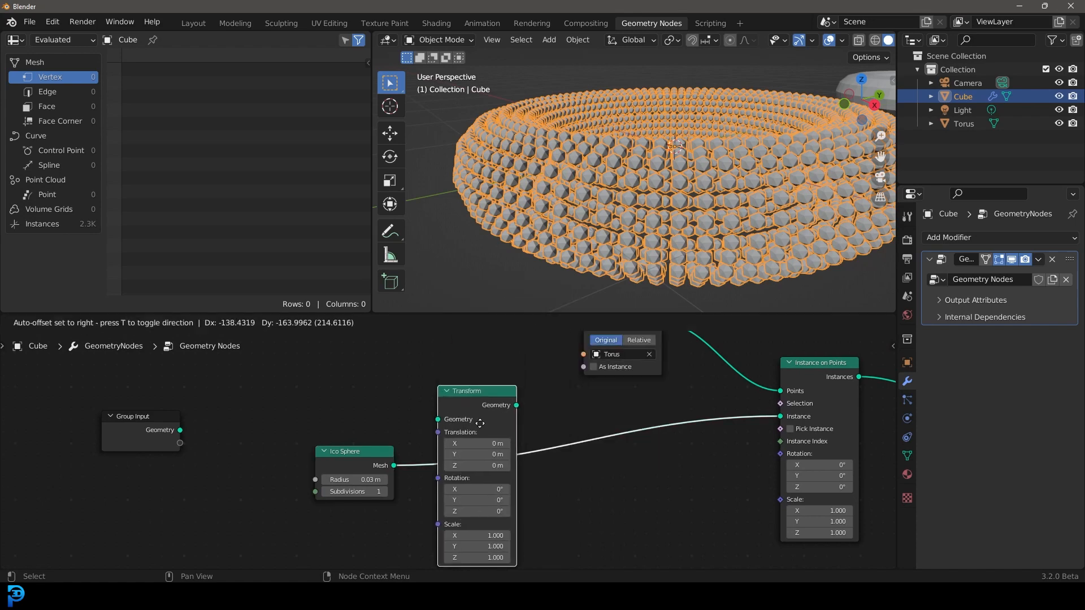
click(504, 436)
Place the Transform node directly beside the Ico Sphere node
scroll(539, 425, down, 1)
scroll(537, 423, down, 3)
drag(484, 422, 486, 429)
middle_drag(535, 496, 527, 461)
scroll(527, 461, up, 4)
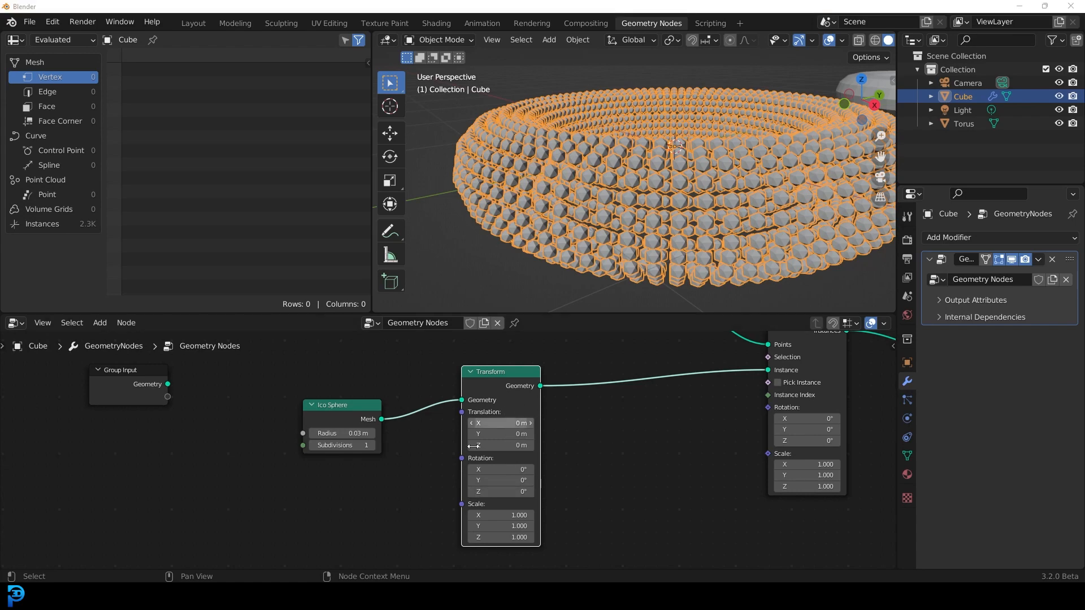
drag(484, 373, 424, 393)
scroll(686, 396, down, 1)
key(Home)
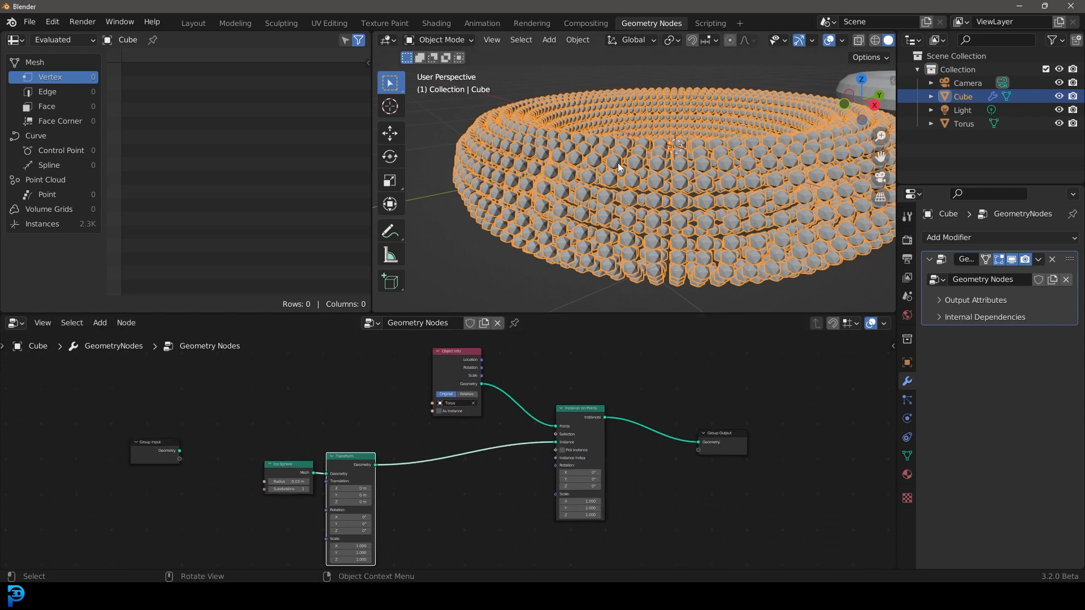
Move the Object Info and Group Output nodes away from Instance on Points to open up room around it
middle_drag(451, 361, 564, 418)
scroll(564, 418, up, 4)
drag(557, 424, 488, 394)
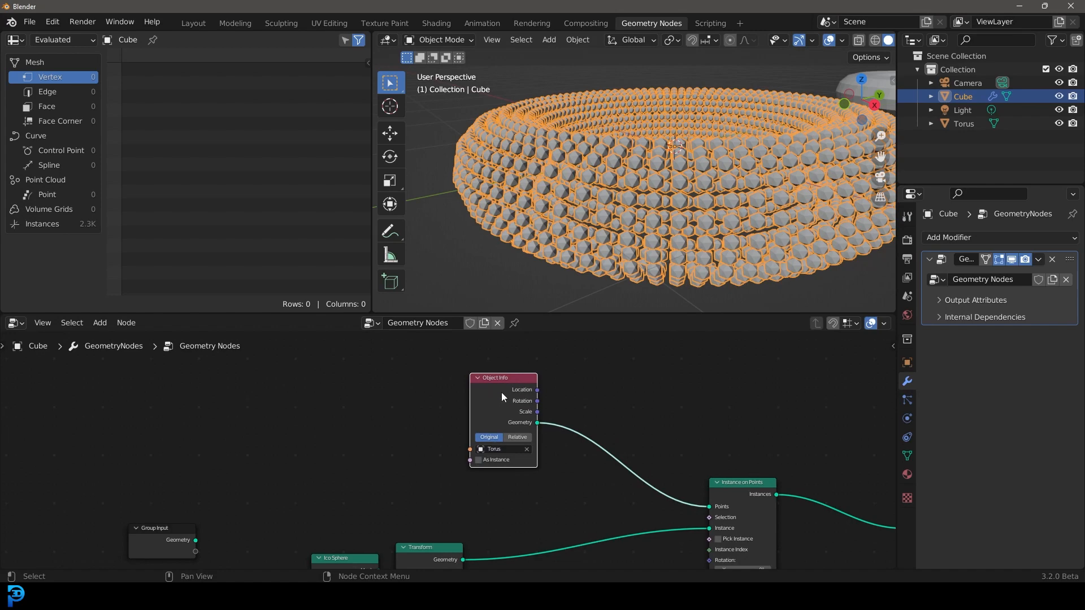
scroll(701, 198, down, 5)
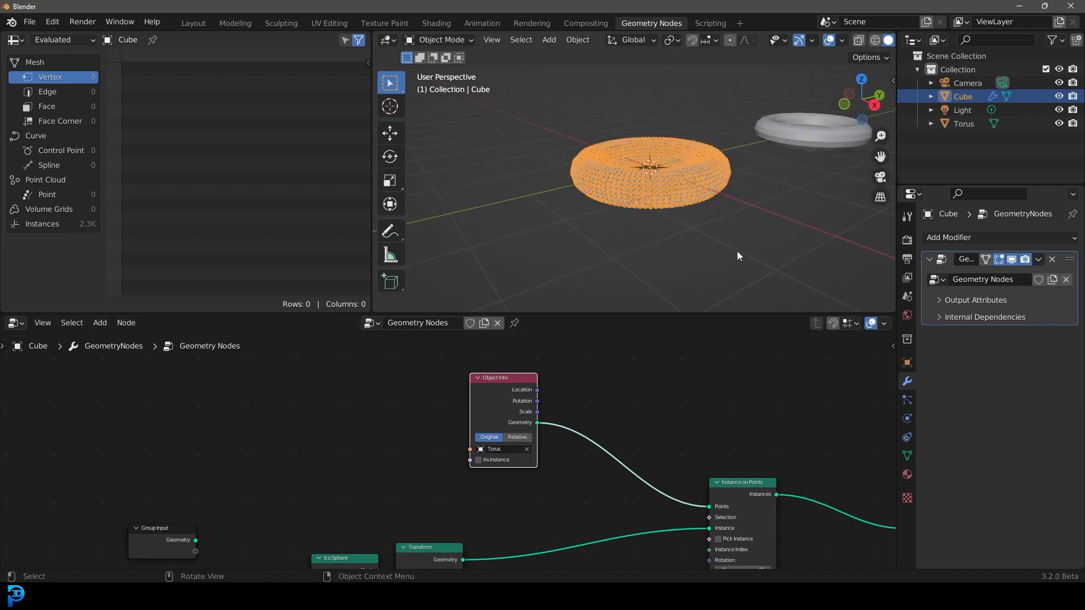
middle_drag(640, 413, 331, 334)
drag(612, 439, 745, 403)
Insert a Join Geometry node into the link between Instance on Points and Group Output
middle_drag(474, 403, 578, 438)
key(shift+a)
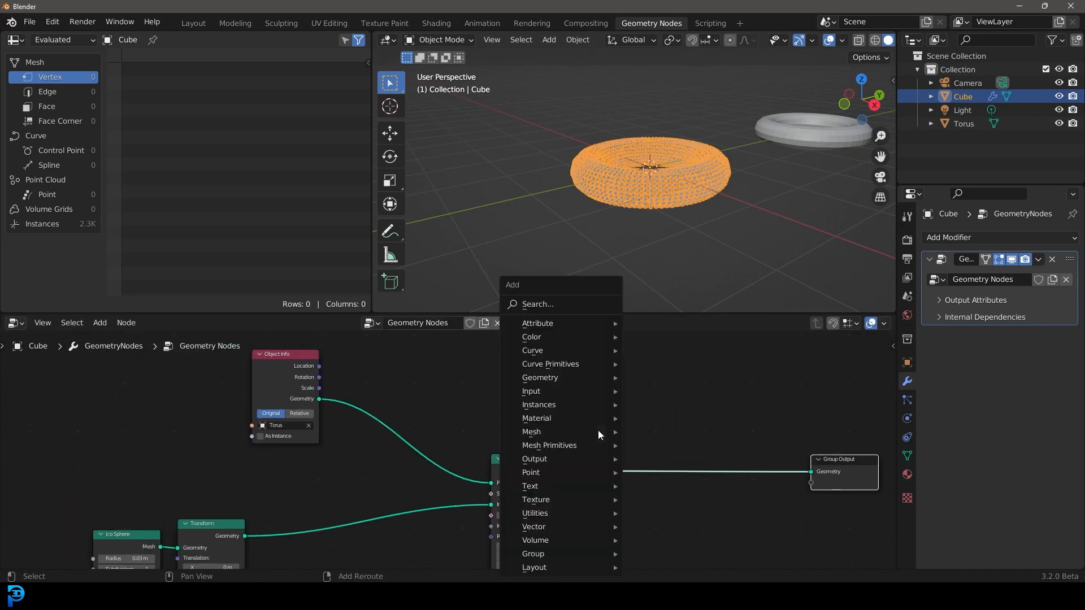
click(555, 307)
text(join)
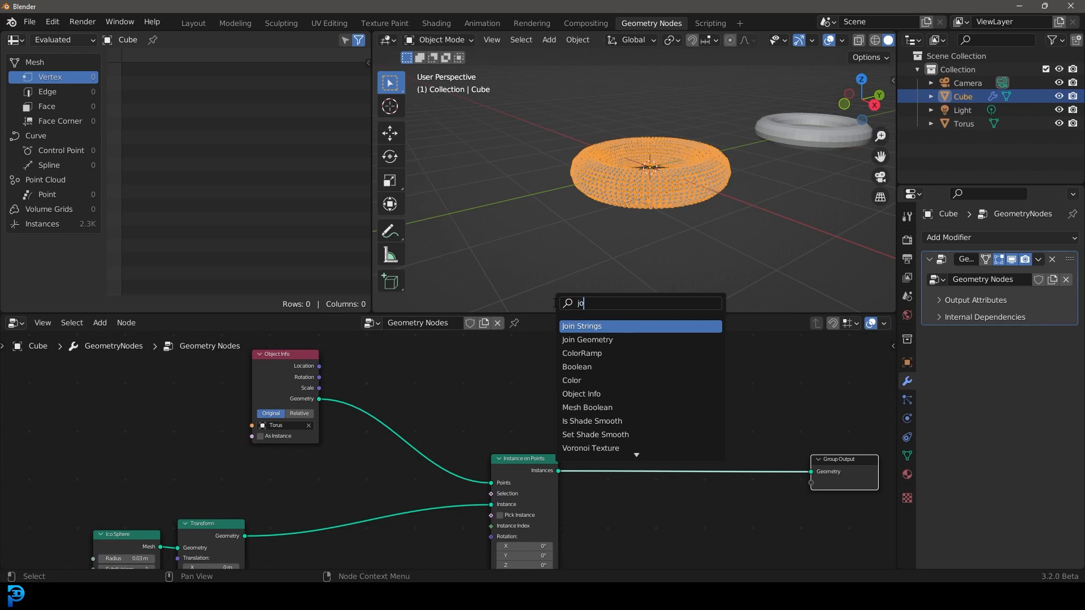
click(612, 341)
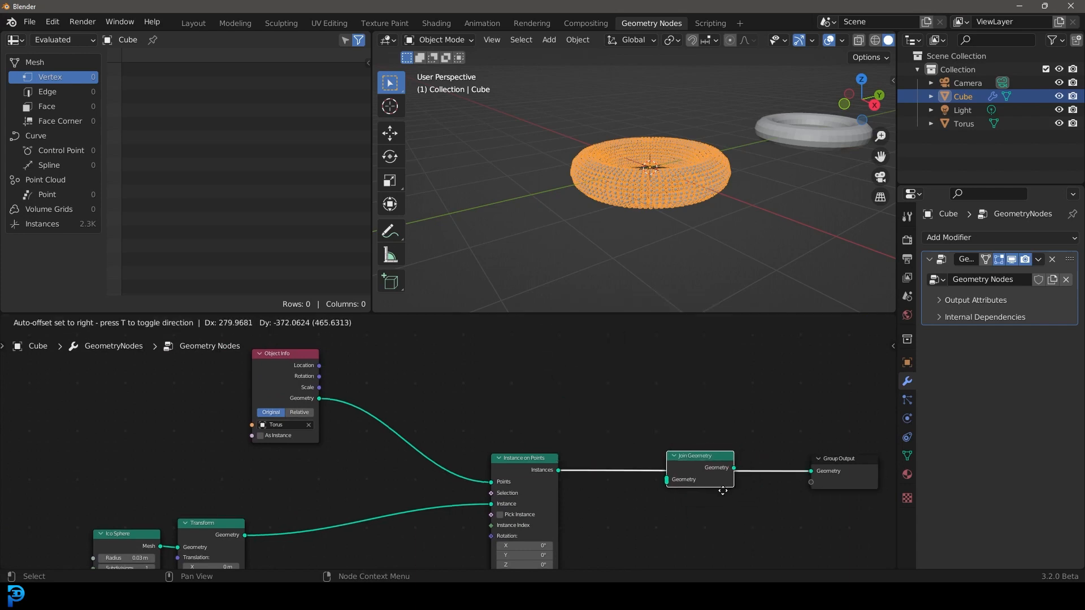
click(723, 491)
Connect Object Info's Geometry output to the Join Geometry input as well, and shift the Object Info node
scroll(307, 445, down, 2)
middle_drag(374, 400, 316, 506)
scroll(313, 452, up, 1)
middle_drag(312, 441, 290, 388)
scroll(289, 404, up, 1)
drag(277, 399, 575, 421)
scroll(647, 195, up, 5)
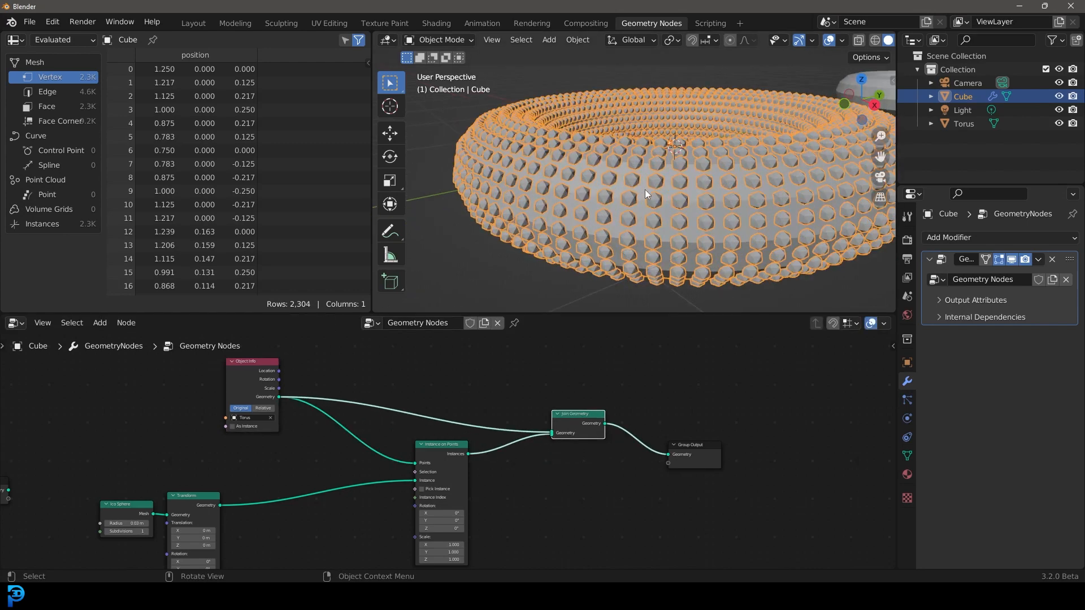
scroll(645, 195, up, 2)
scroll(287, 416, up, 2)
drag(287, 415, 379, 372)
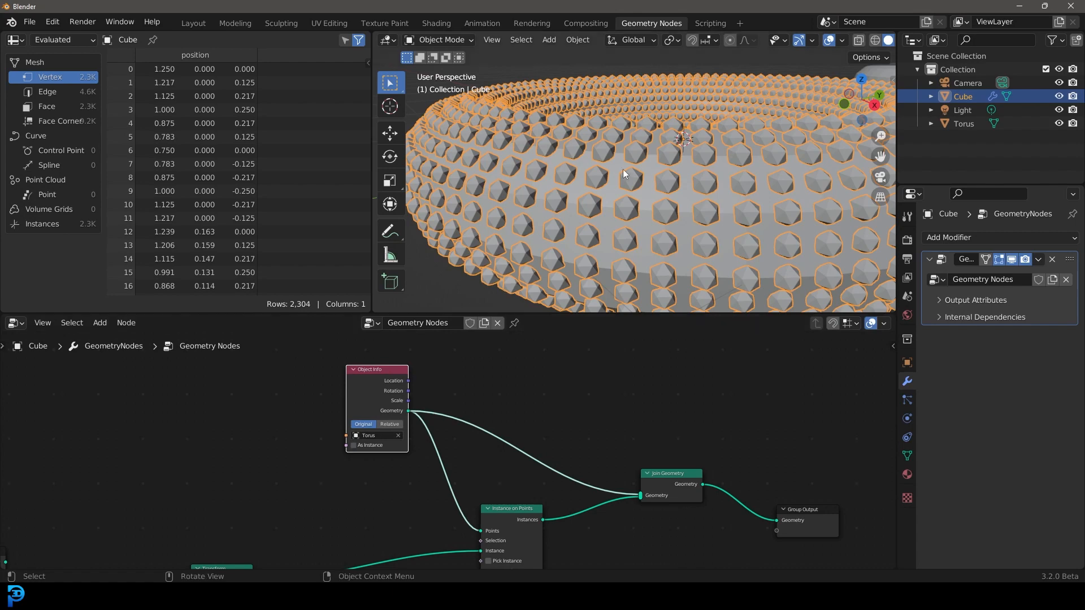
Select the Ico Sphere and Transform nodes together and reposition them as a pair
middle_drag(516, 422, 625, 533)
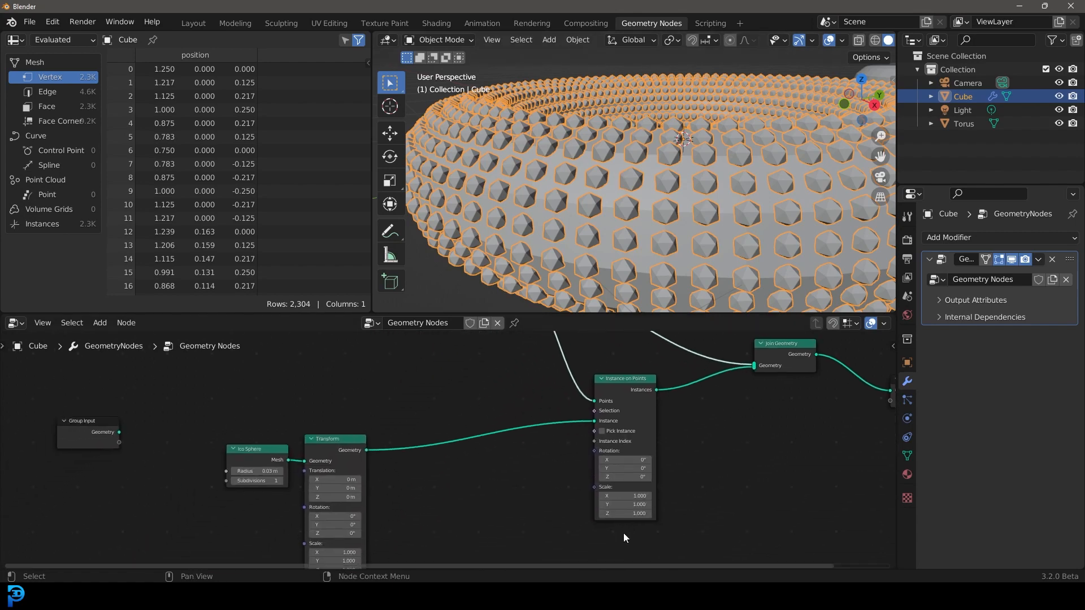
scroll(465, 462, down, 3)
middle_drag(437, 471, 509, 429)
scroll(508, 429, up, 4)
drag(302, 369, 479, 488)
middle_drag(479, 487, 473, 492)
drag(439, 399, 424, 416)
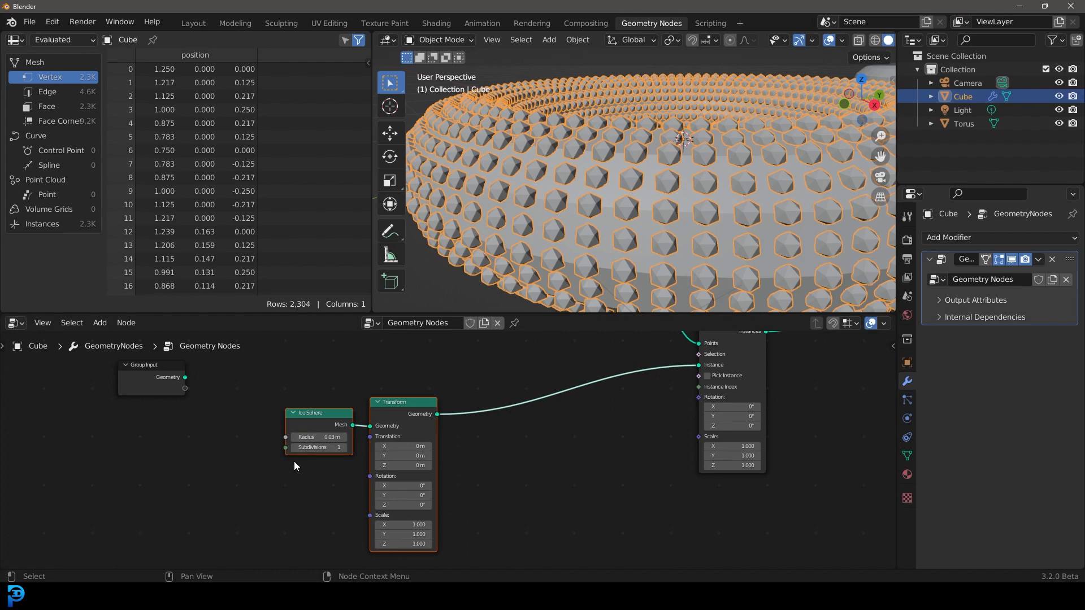
Set the Ico Sphere's subdivisions to 2
scroll(294, 461, up, 1)
scroll(331, 445, up, 1)
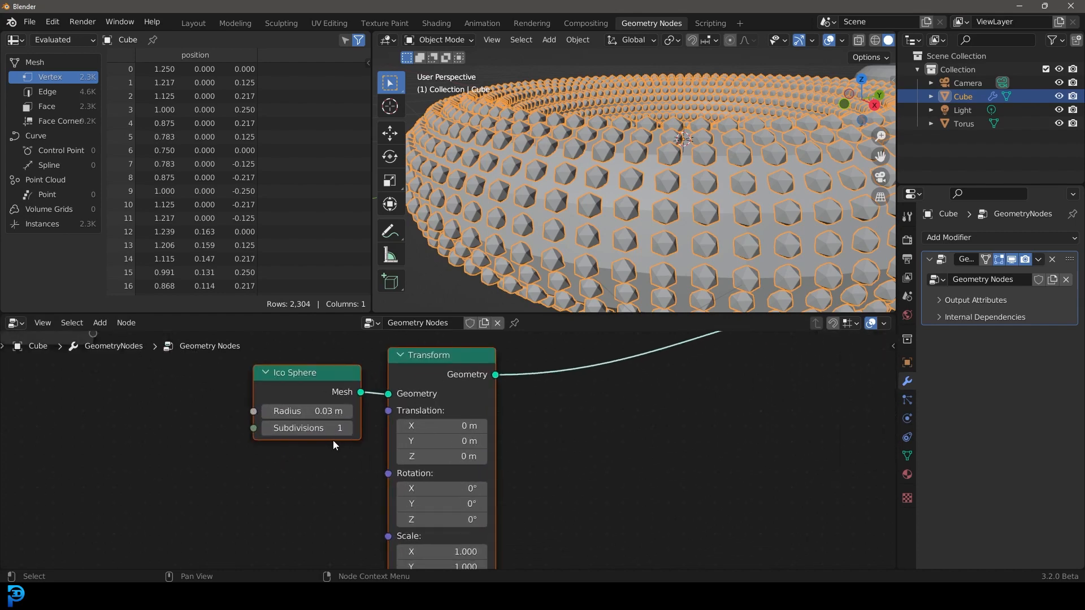
click(349, 429)
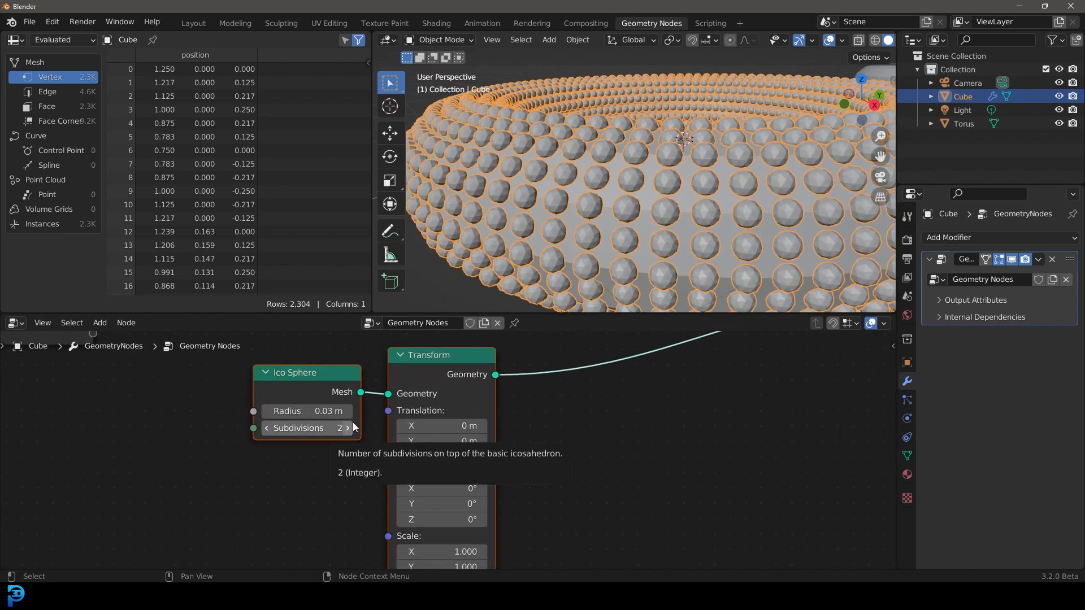
scroll(562, 445, down, 3)
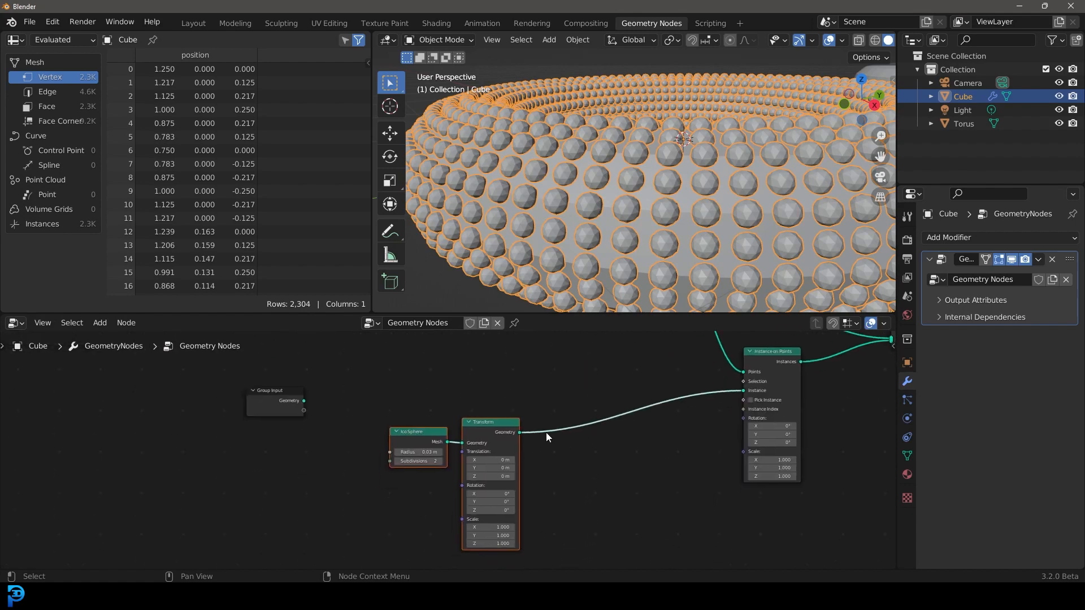
Move the Ico Sphere and Transform pair down, duplicate it above, and connect the duplicate Transform to Instance on Points' Instance input
key(g)
click(553, 494)
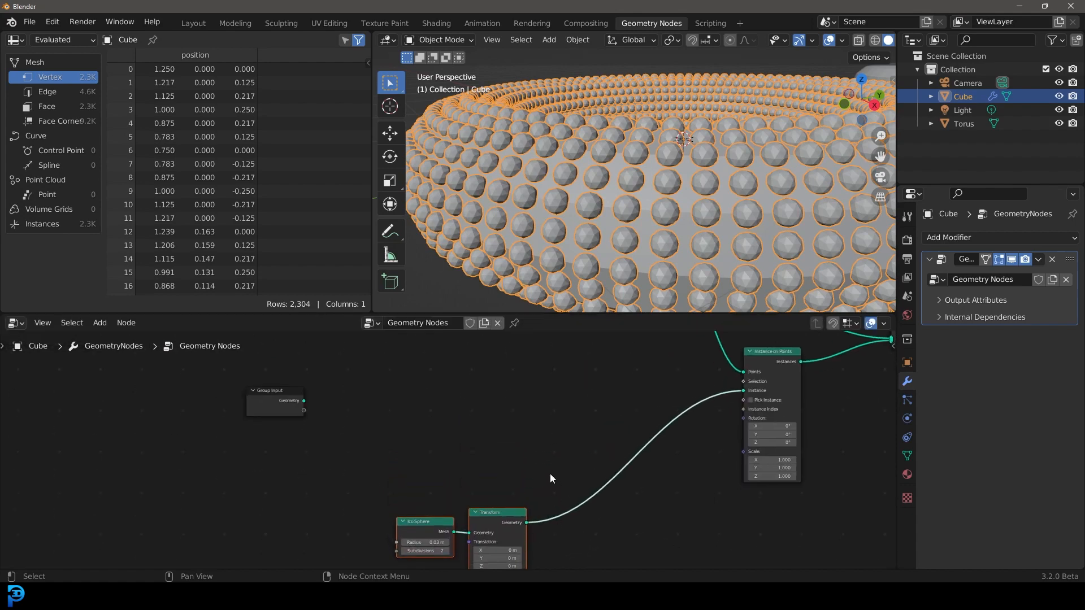
key(shift+d)
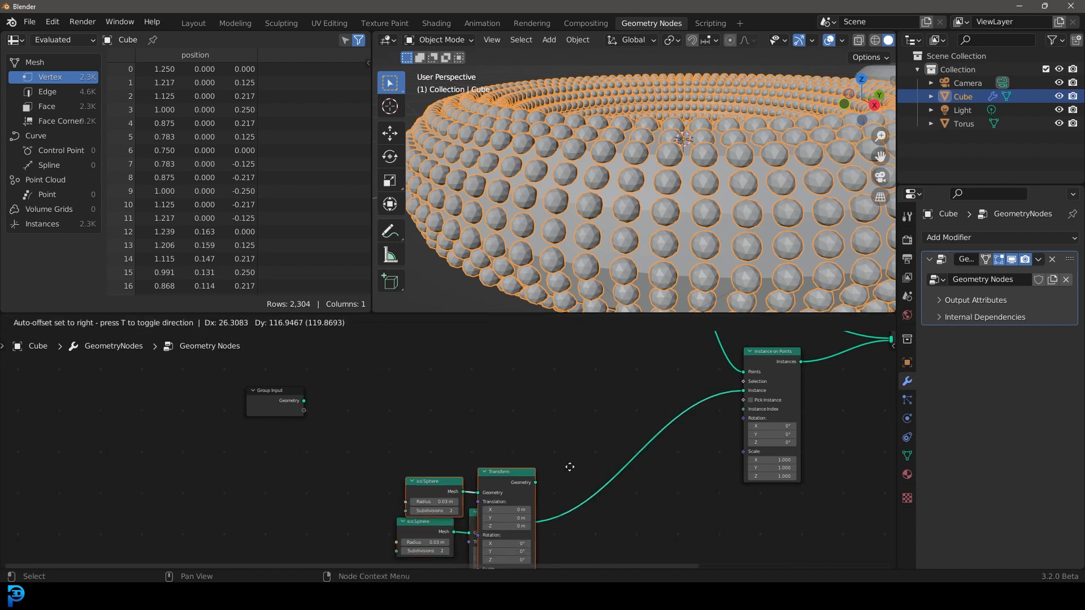
click(562, 385)
scroll(512, 422, up, 2)
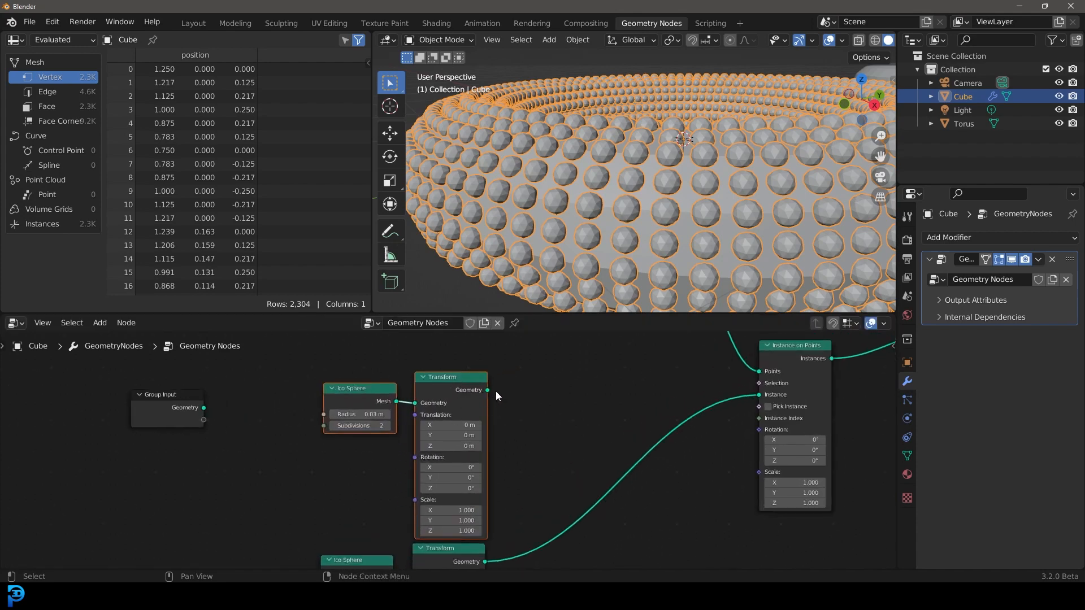
drag(489, 391, 762, 398)
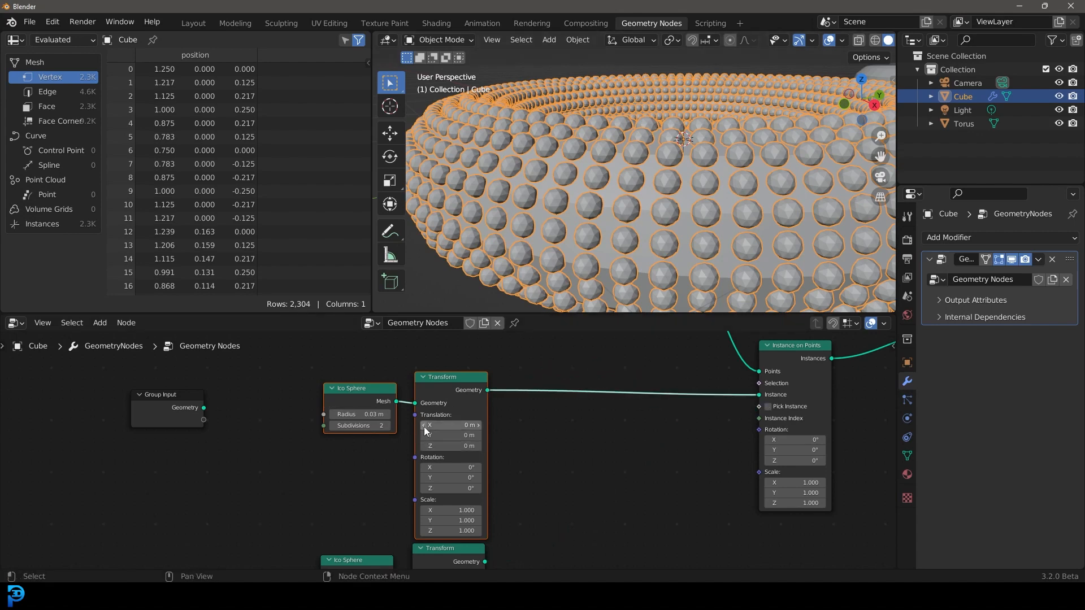
Set the duplicated Ico Sphere's radius to 0.02 m
click(361, 416)
click(362, 417)
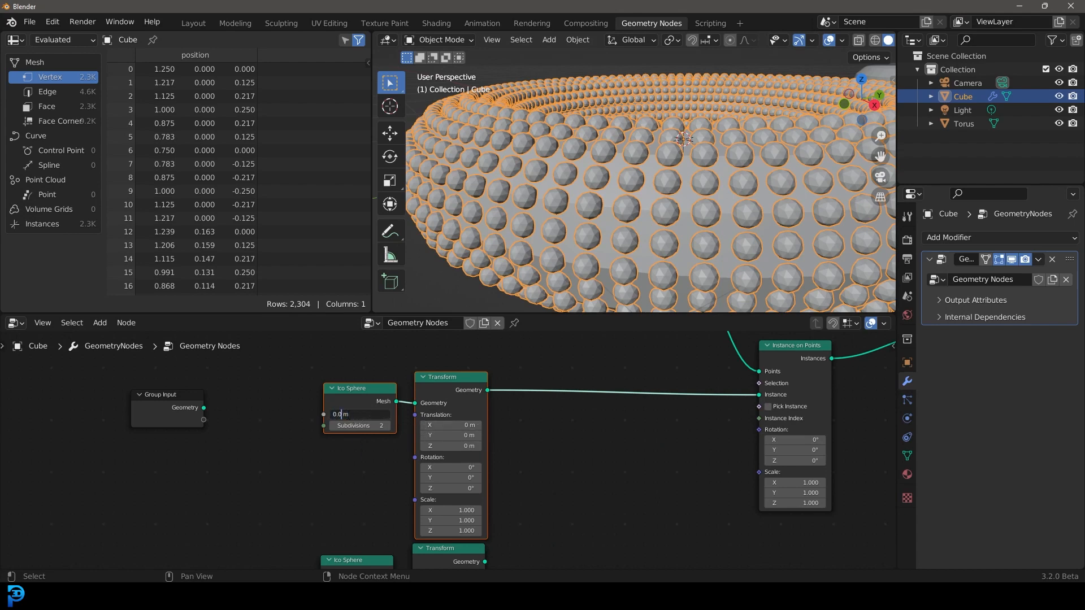
text(2)
key(Return)
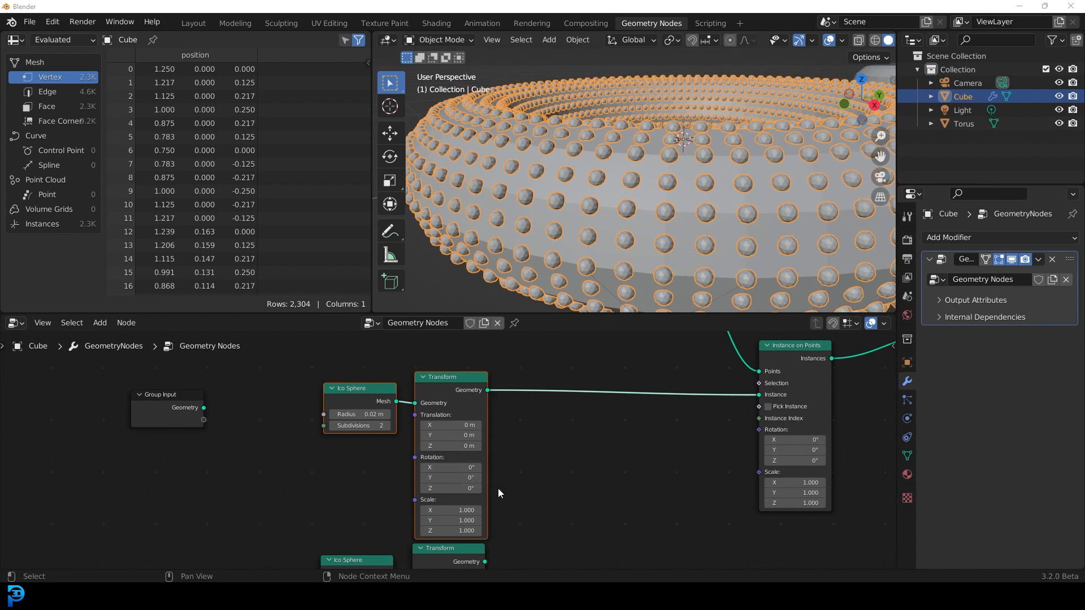
Set the Z scale to 2 in the duplicated Transform node
middle_drag(490, 490, 499, 436)
scroll(498, 438, up, 3)
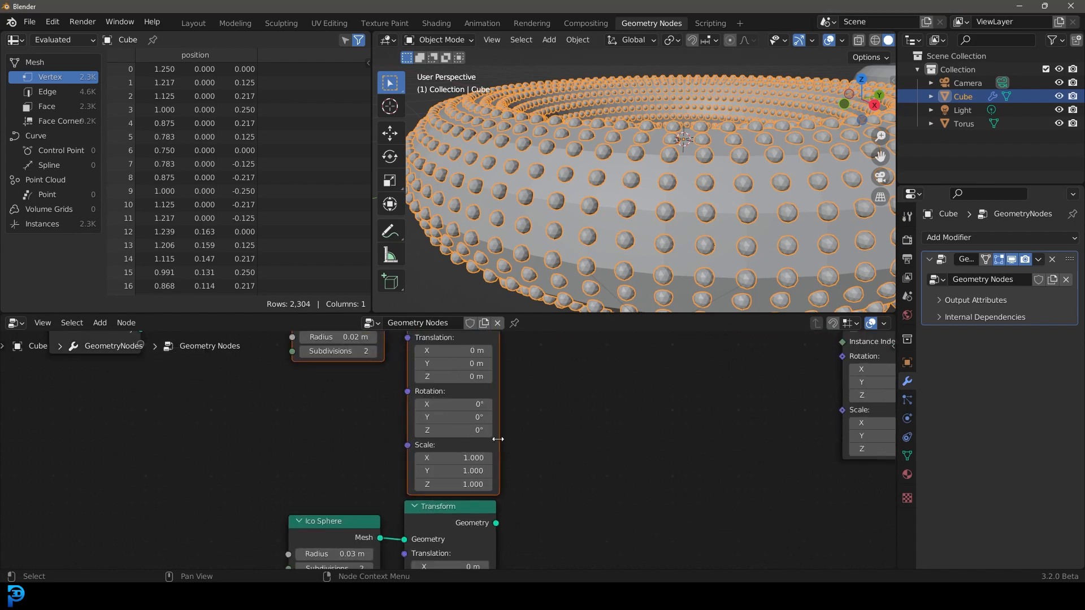
click(449, 484)
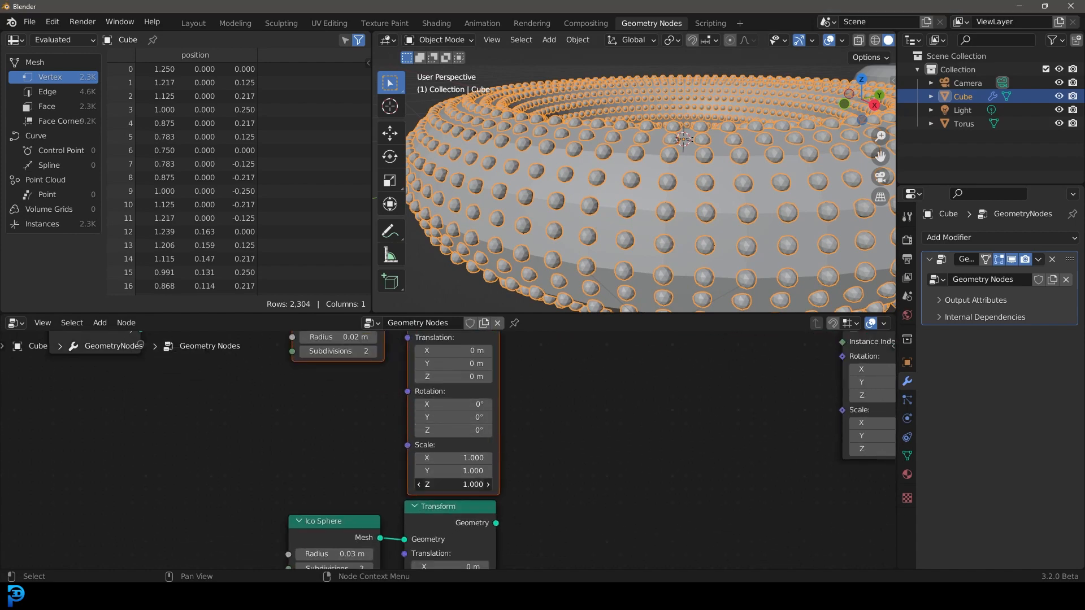
text(2)
key(Return)
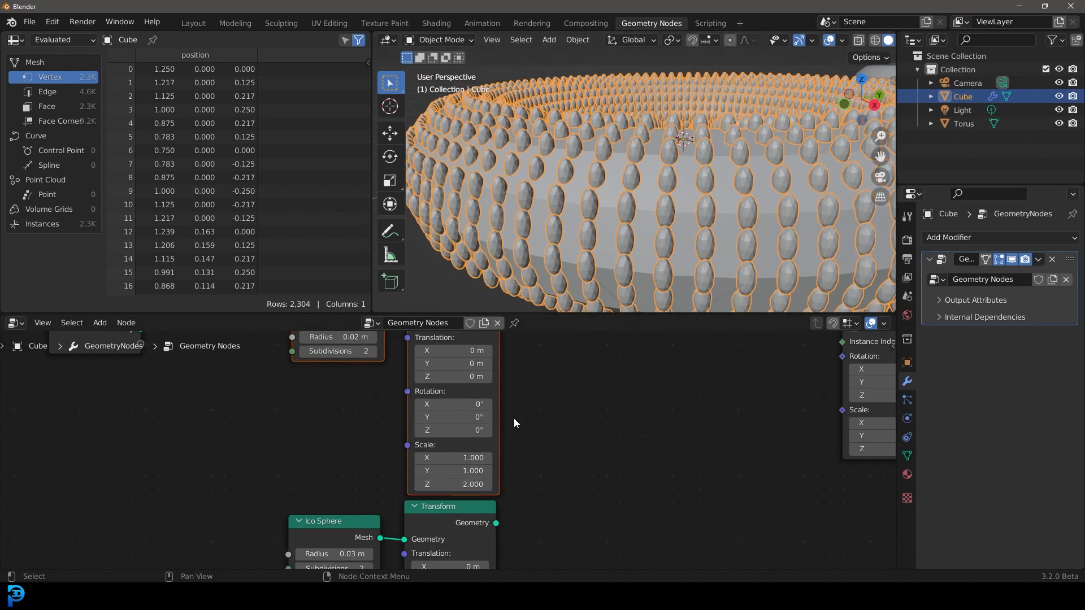
Set the duplicated Transform node's Z translation to 0.02 m and check the shifted instances on the torus
key(KP_Decimal)
drag(450, 429, 474, 430)
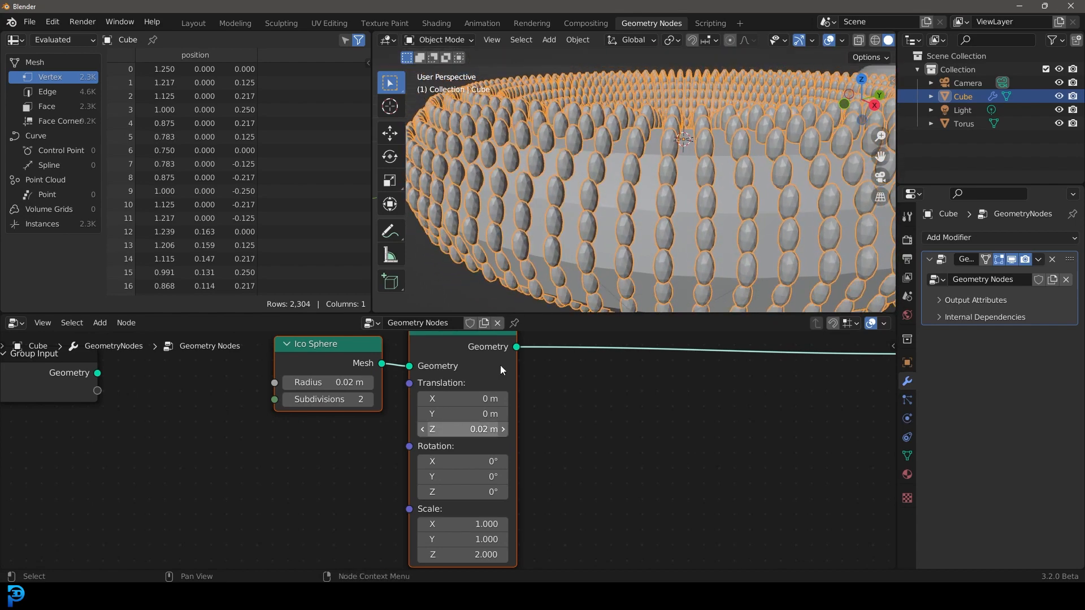
scroll(639, 192, down, 5)
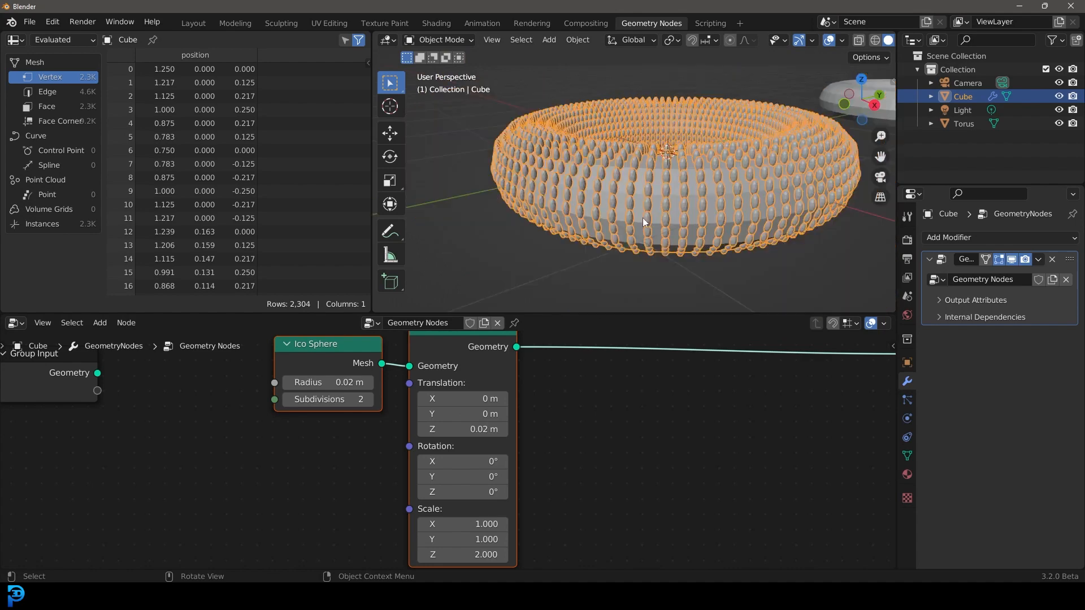
scroll(697, 433, down, 5)
Insert a Join Geometry node on the link between the upper Transform and Instance on Points' Instance input
middle_drag(694, 446, 615, 409)
scroll(565, 442, down, 2)
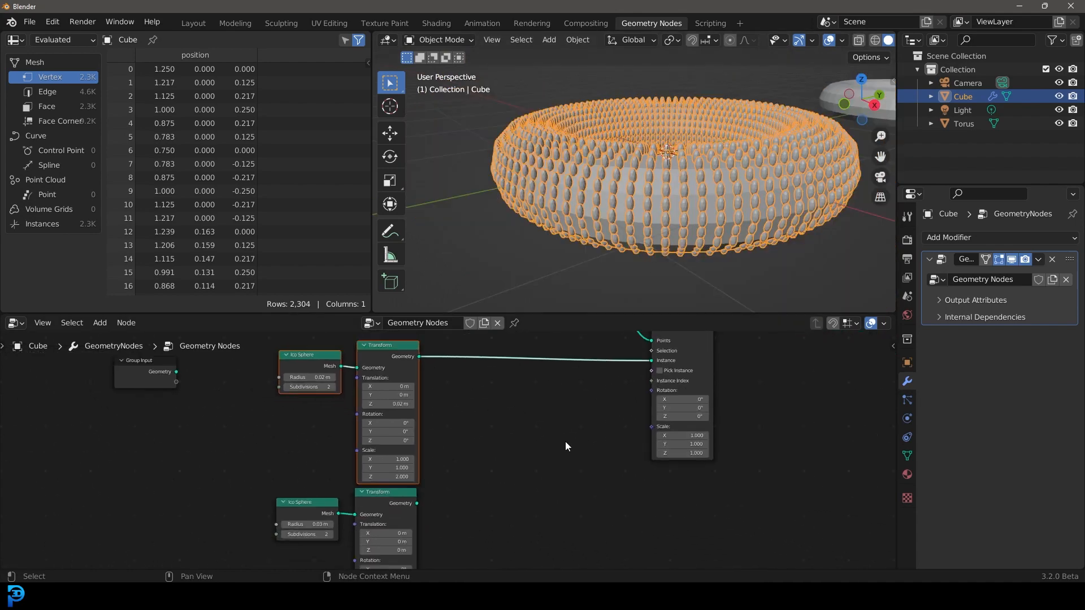
middle_drag(553, 451, 553, 492)
scroll(554, 490, up, 3)
key(shift+a)
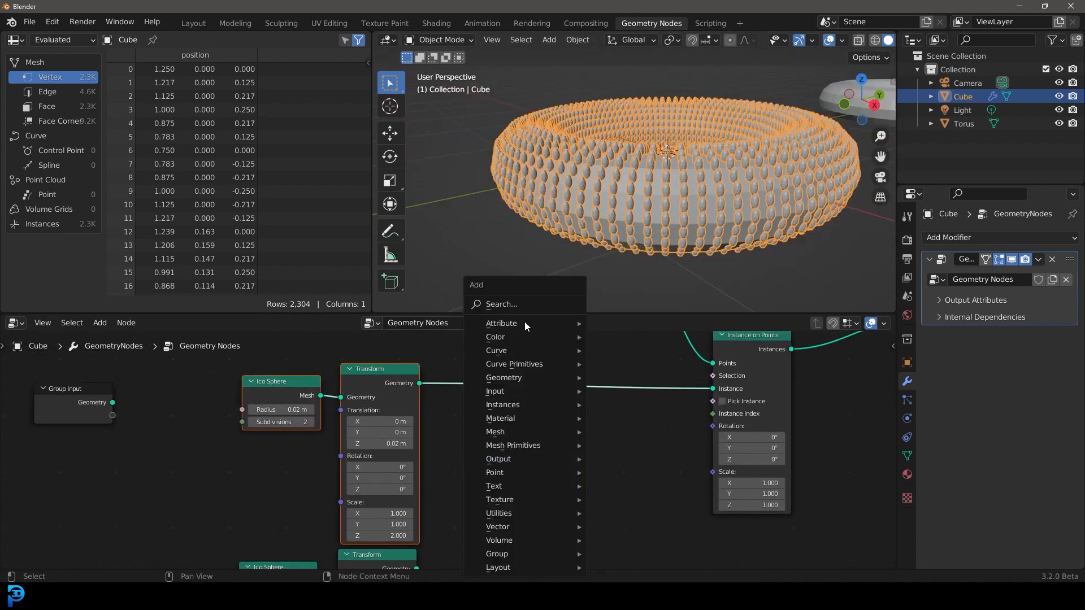
click(515, 300)
text(joi)
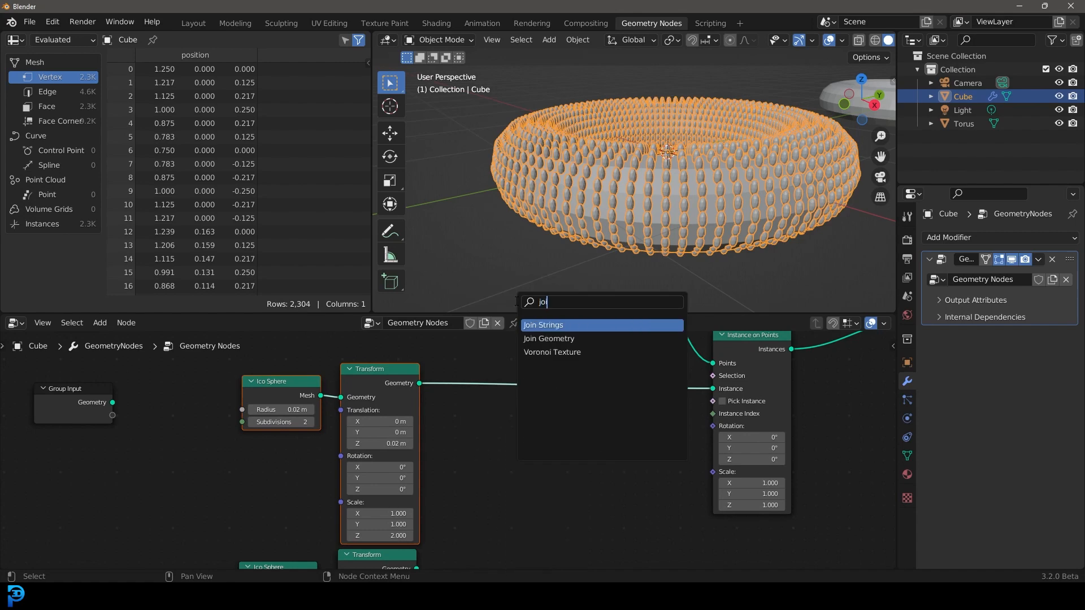
key(Down)
key(Return)
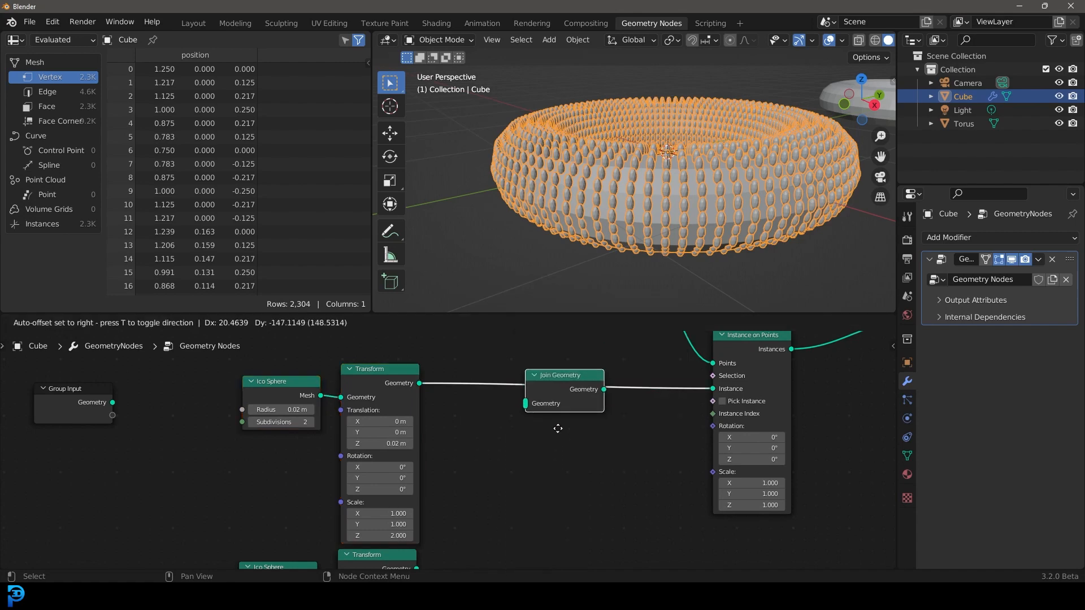
click(582, 422)
Connect the lower Transform's Geometry output to the new Join Geometry node's Geometry input
scroll(502, 459, down, 4)
middle_drag(491, 482, 469, 426)
scroll(466, 435, up, 4)
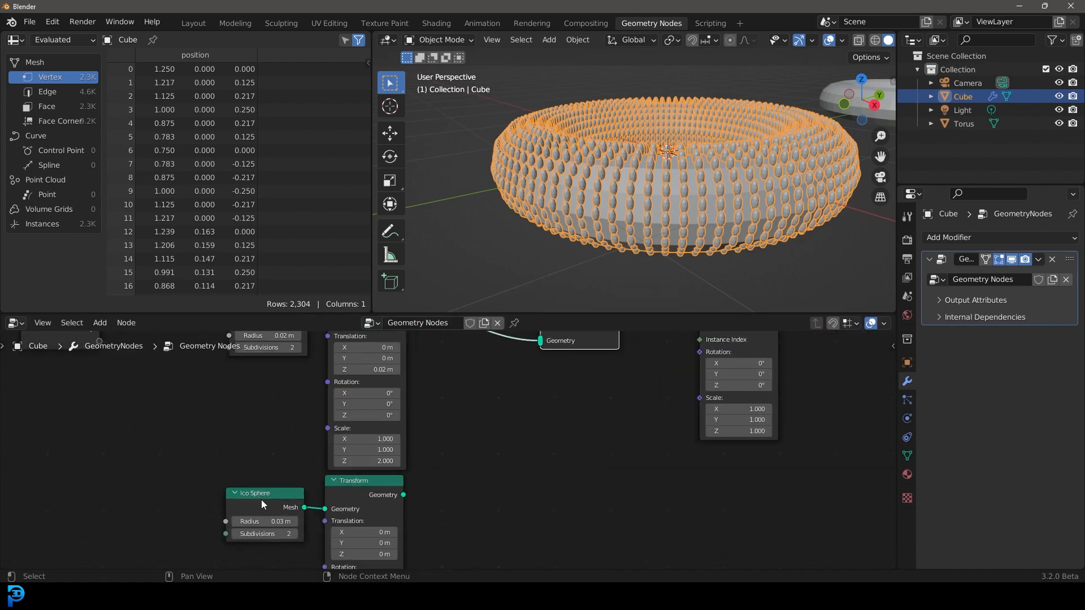
middle_drag(471, 464, 437, 515)
drag(370, 543, 507, 389)
middle_drag(579, 407, 553, 464)
Shift the new Join Geometry and Instance on Points nodes slightly down and inspect the combined shapes on the torus
drag(515, 417, 504, 443)
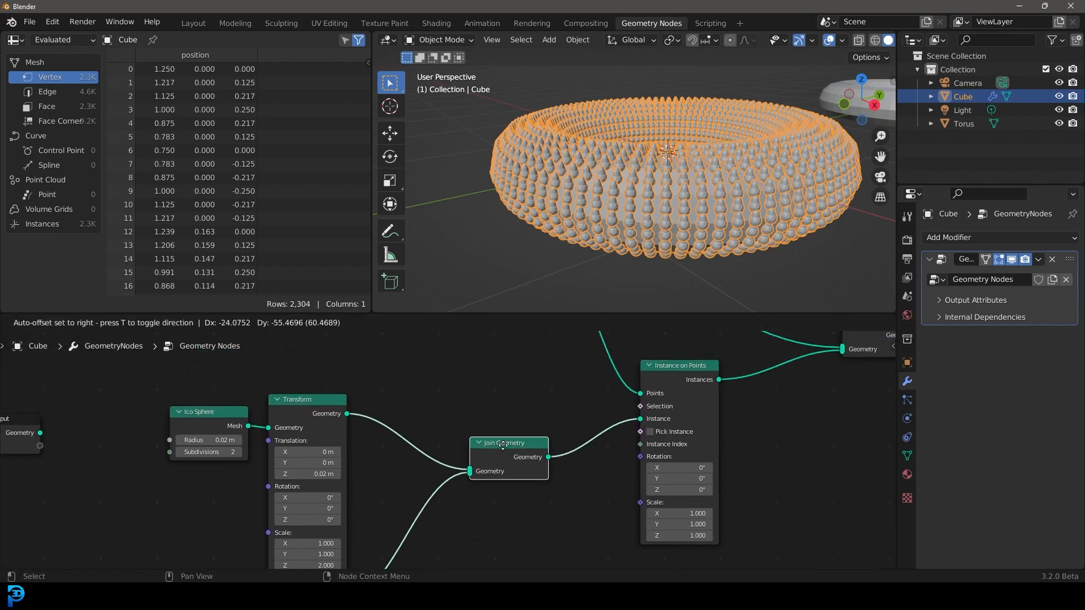
mouse_move(666, 373)
mouse_down()
mouse_move(674, 367)
mouse_move(625, 377)
mouse_move(666, 380)
mouse_up()
scroll(648, 132, up, 4)
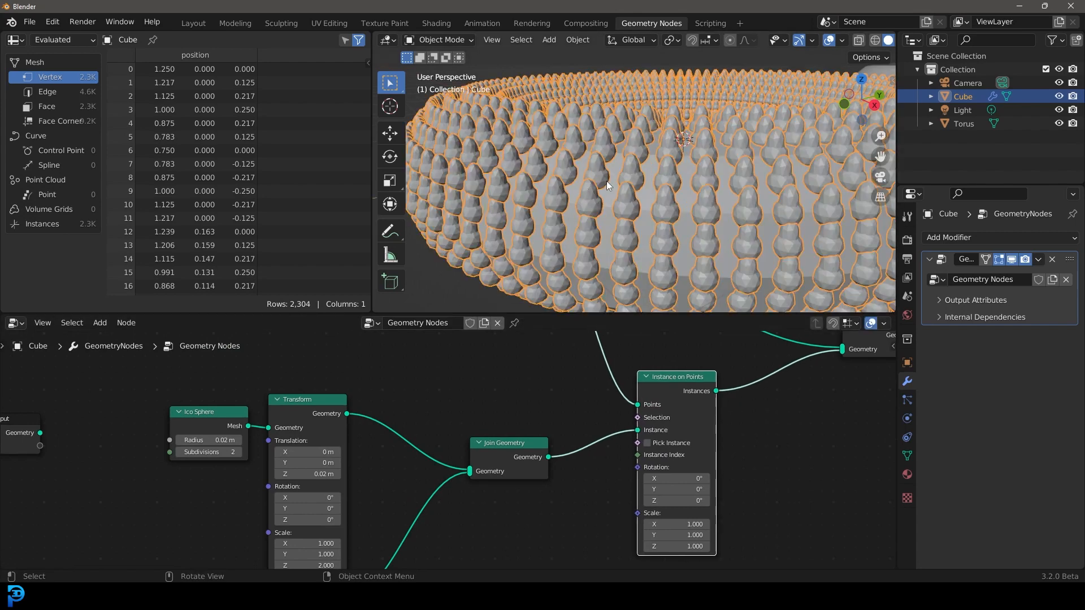
scroll(599, 180, down, 4)
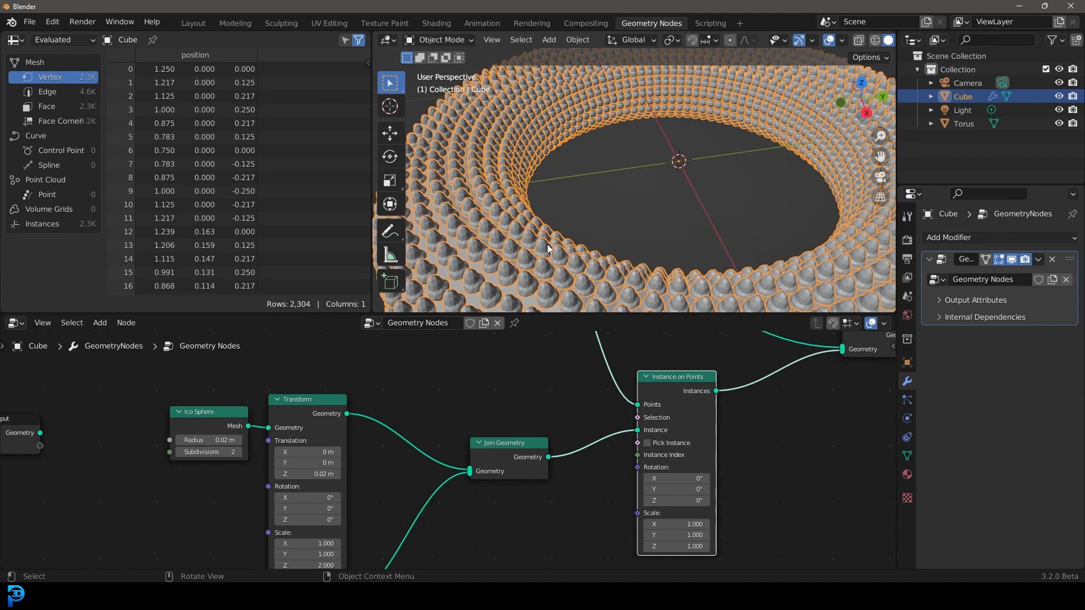
middle_drag(548, 249, 628, 151)
scroll(599, 163, down, 5)
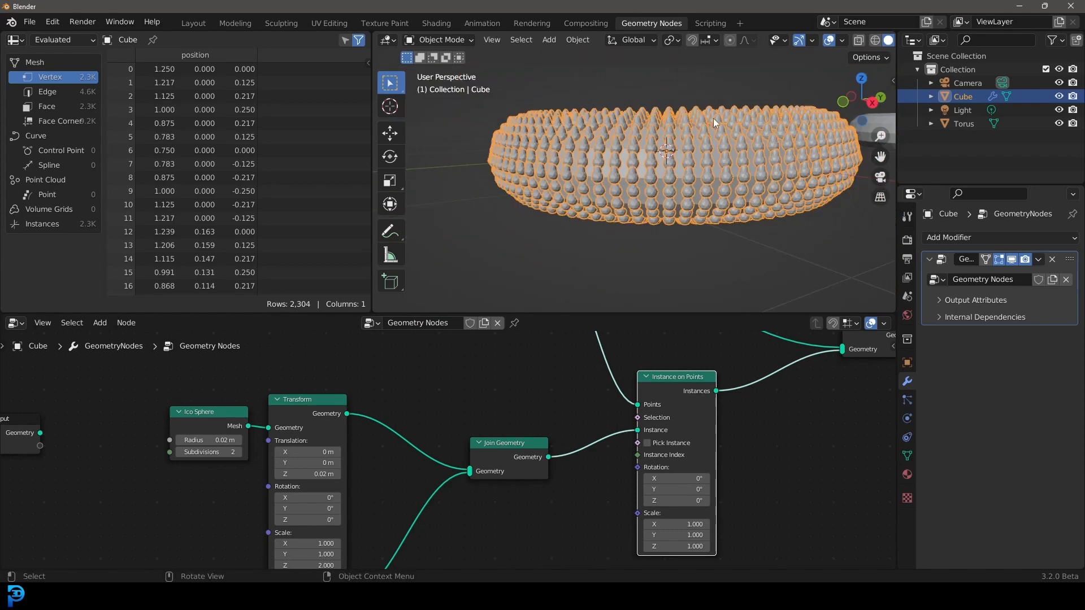
Move the Object Info node slightly down and left, away from the node editor's upper edge
middle_drag(560, 355, 590, 513)
scroll(571, 418, up, 2)
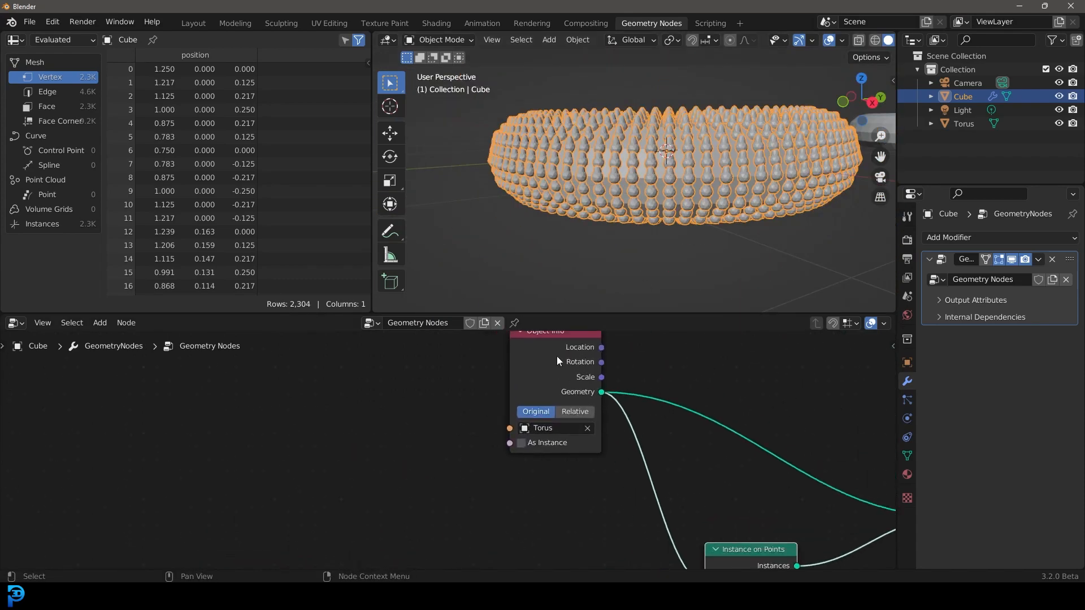
drag(547, 359, 529, 388)
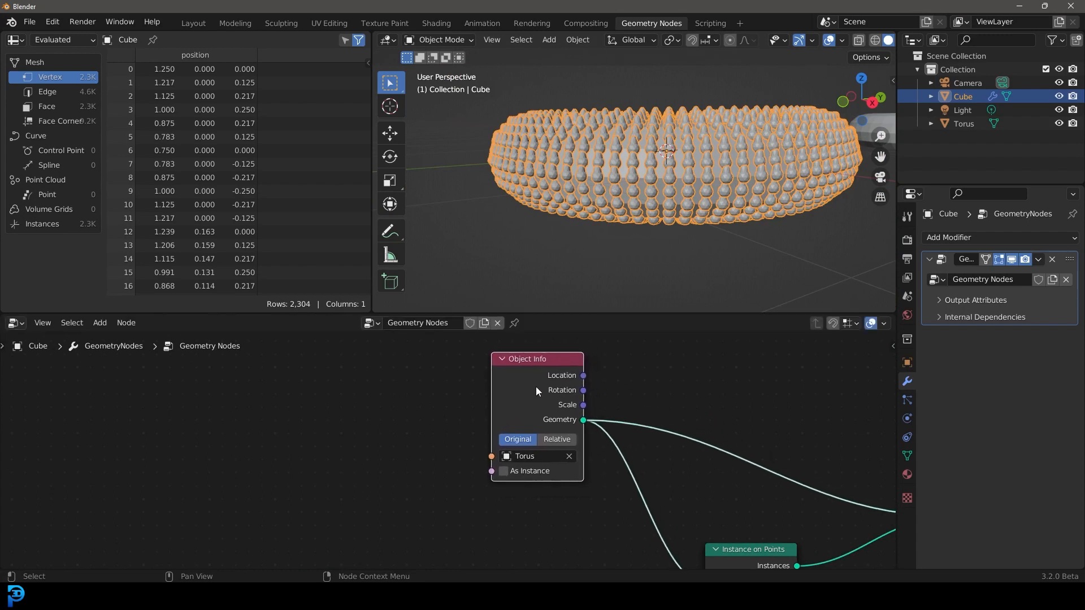
Add an Align Euler to Vector node below the Join Geometry node that feeds Instance on Points
scroll(696, 481, down, 2)
mouse_move(696, 480)
middle_down()
mouse_move(642, 469)
mouse_move(596, 345)
middle_up()
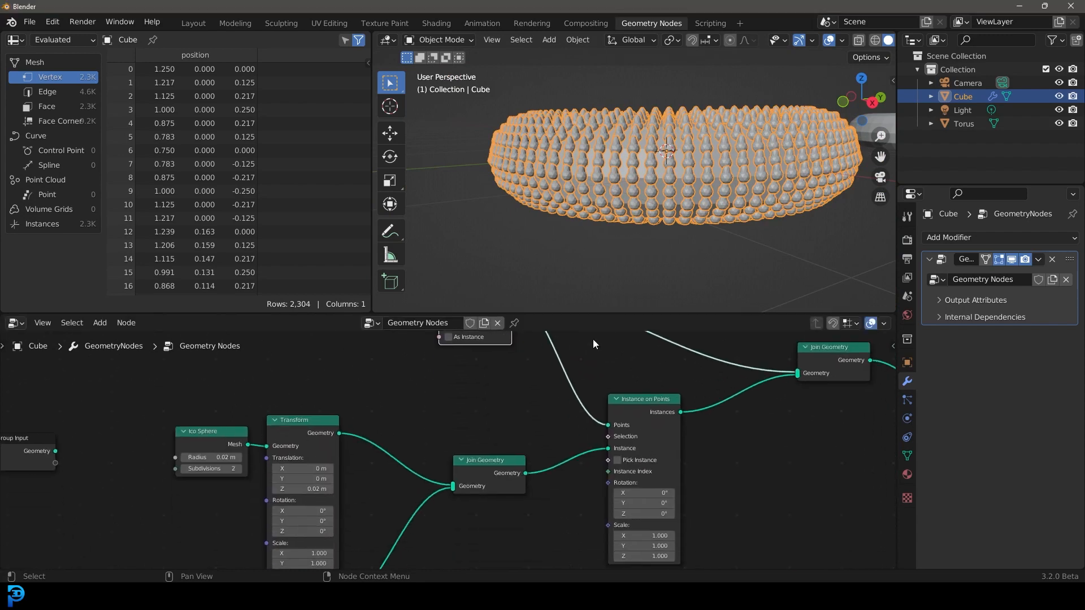
middle_drag(533, 460, 542, 368)
scroll(531, 416, up, 1)
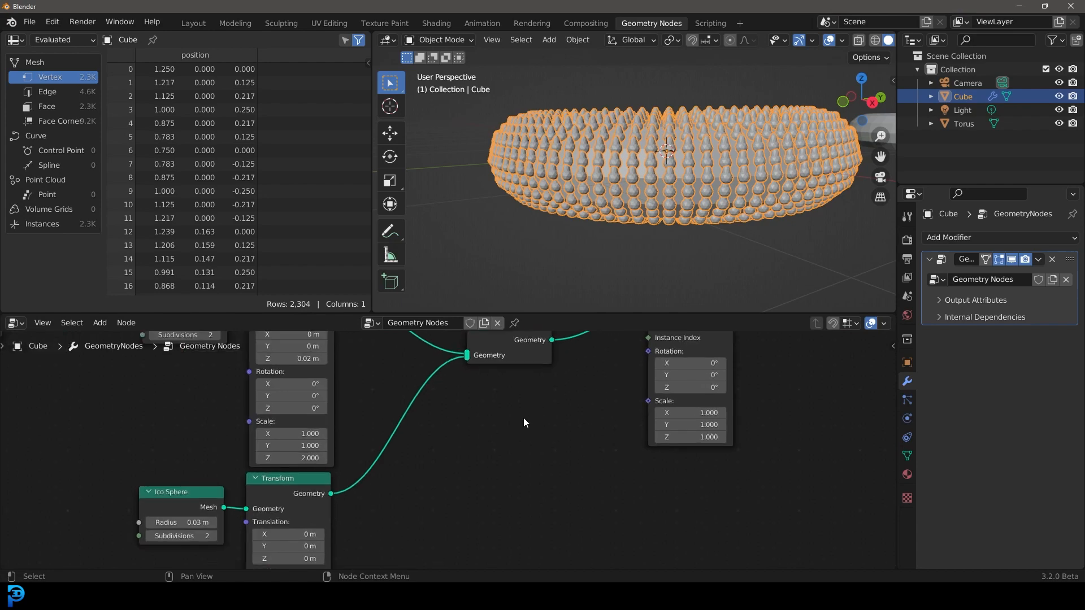
key(shift+a)
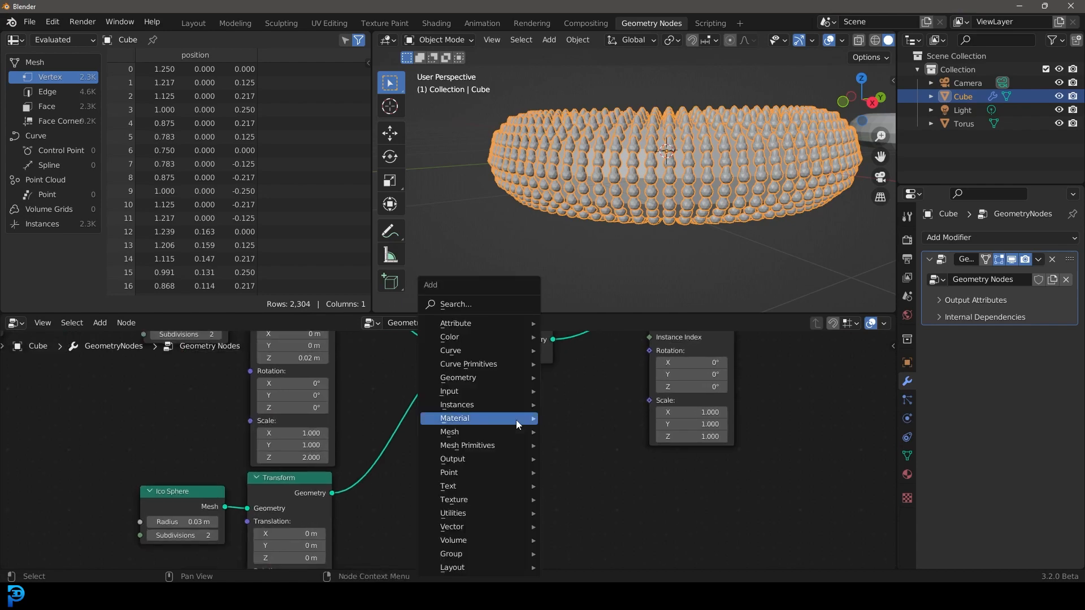
click(481, 306)
text(align)
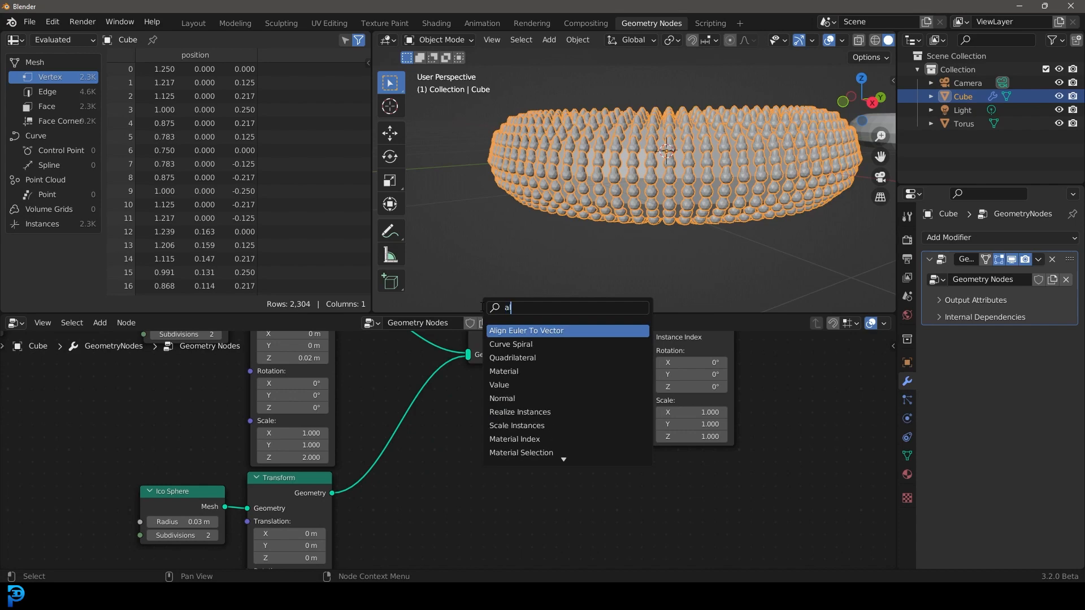
click(524, 333)
click(512, 449)
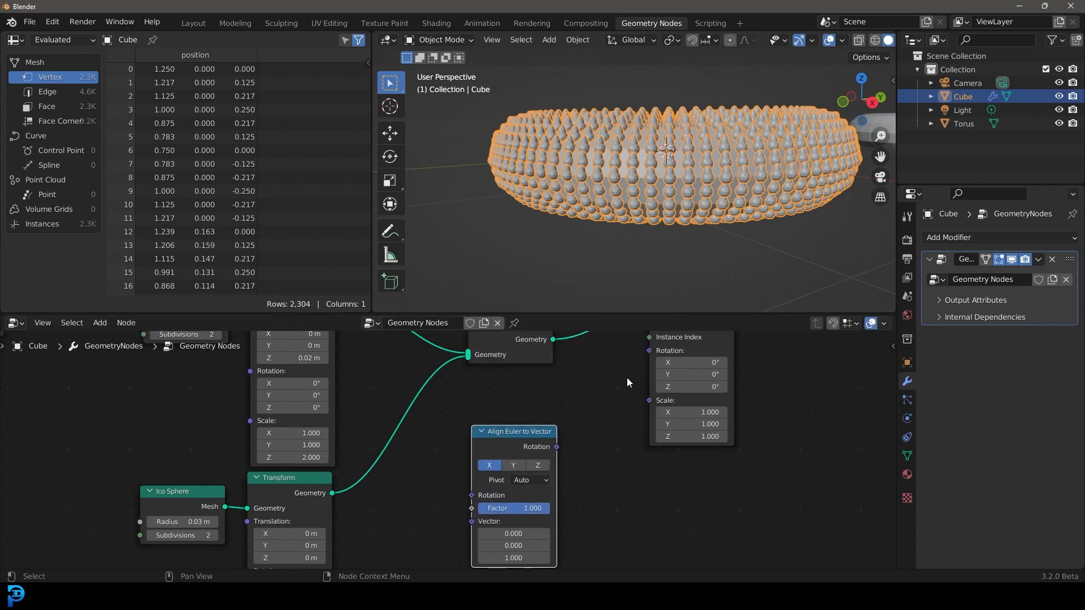
Connect Align Euler to Vector's Rotation output to the Rotation input of Instance on Points
scroll(631, 385, down, 2)
middle_drag(632, 384, 646, 458)
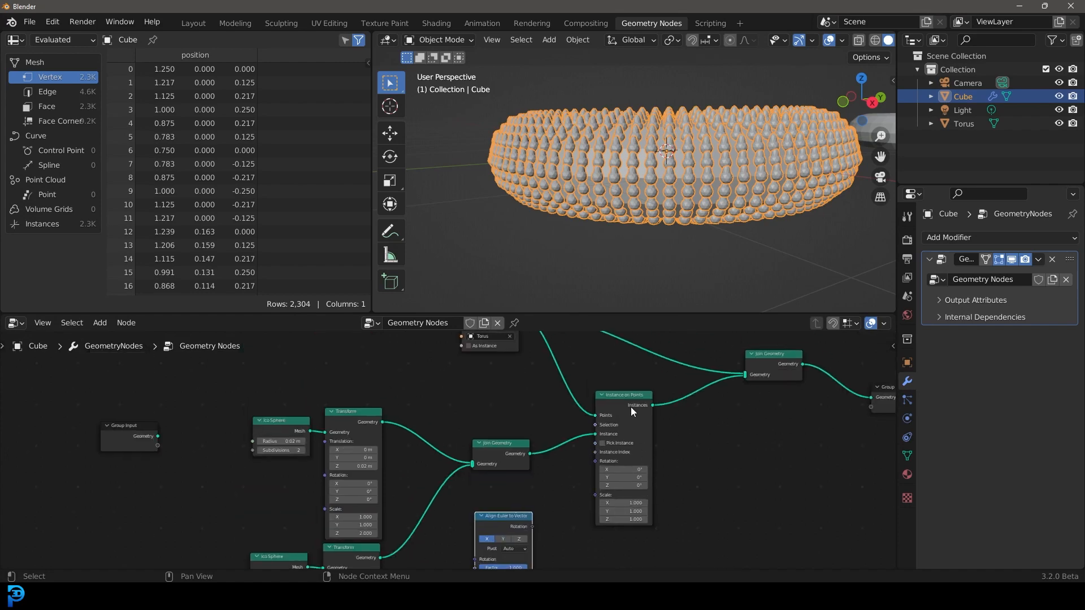
scroll(631, 407, up, 3)
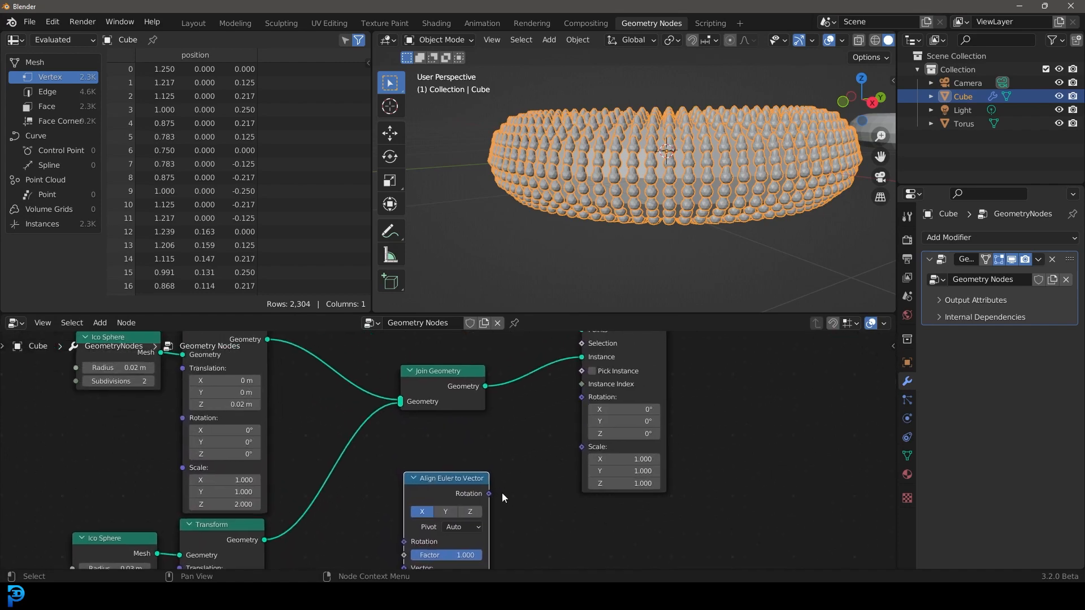
drag(490, 494, 592, 399)
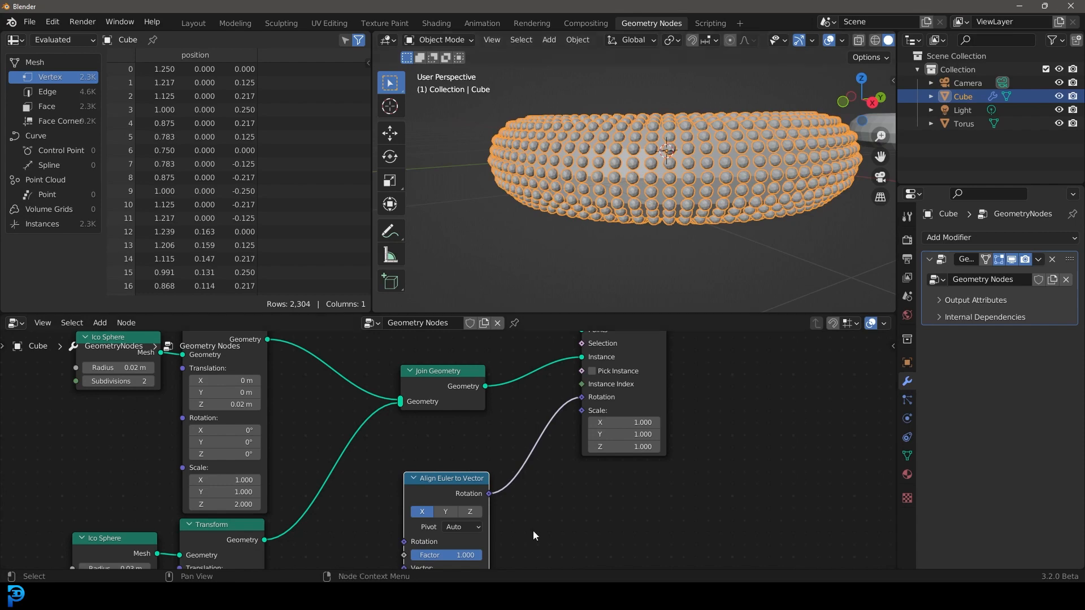
Set the alignment axis of the Align Euler to Vector node to Z
middle_drag(478, 548, 594, 456)
scroll(593, 456, up, 3)
click(584, 411)
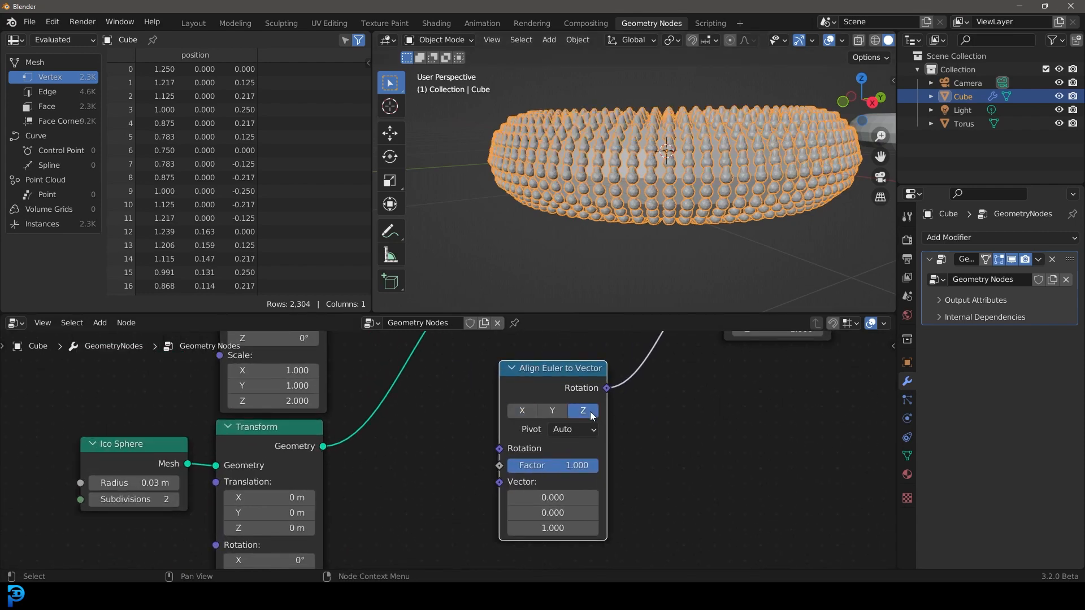
middle_drag(658, 430, 615, 448)
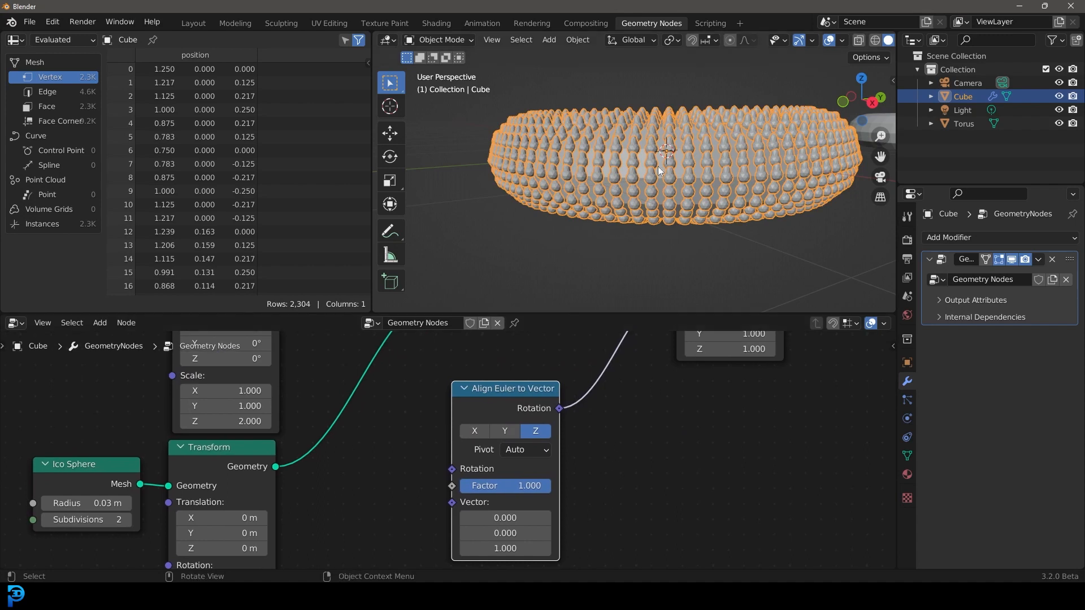
Add a Normal node beside the Align Euler to Vector node's Vector input
middle_drag(409, 461, 512, 370)
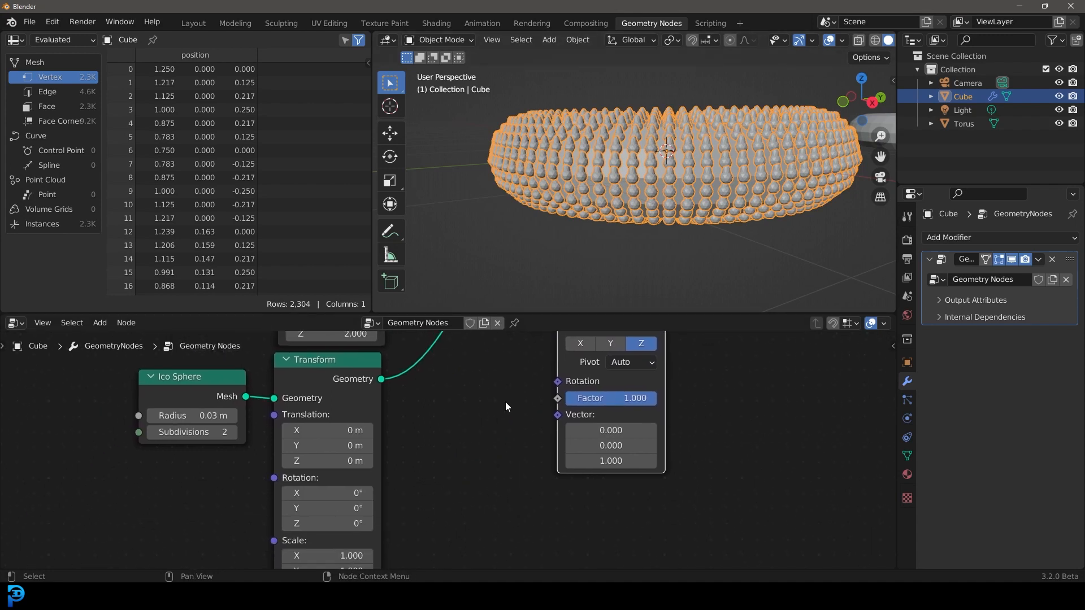
scroll(505, 402, up, 1)
key(shift+a)
click(477, 304)
text(norm)
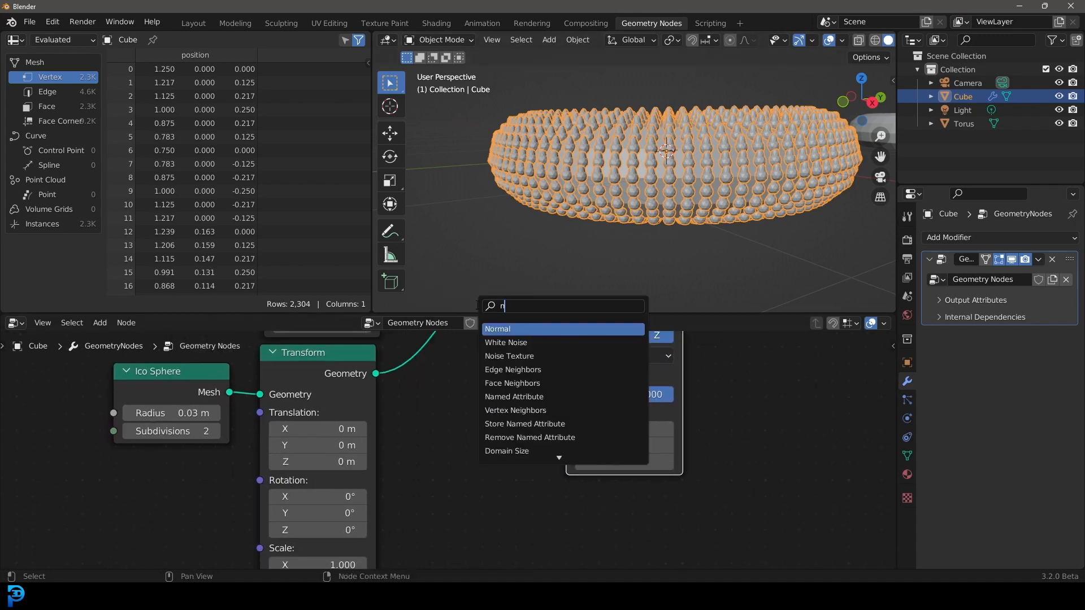
click(502, 328)
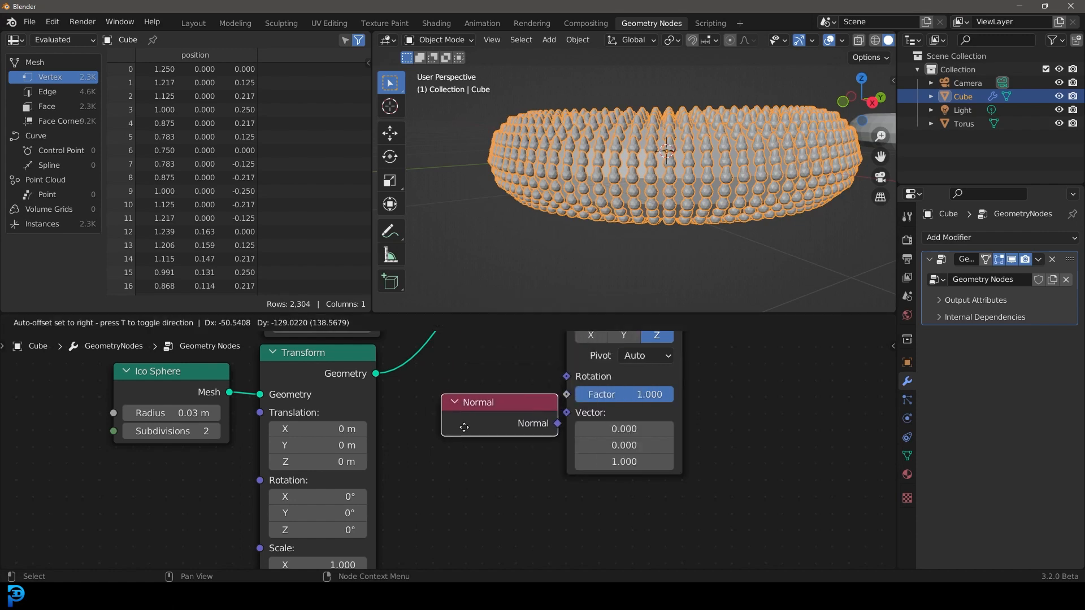
click(469, 452)
Connect the Normal output to Align Euler to Vector's Vector input and inspect the instances' orientation on the torus
drag(535, 472, 566, 413)
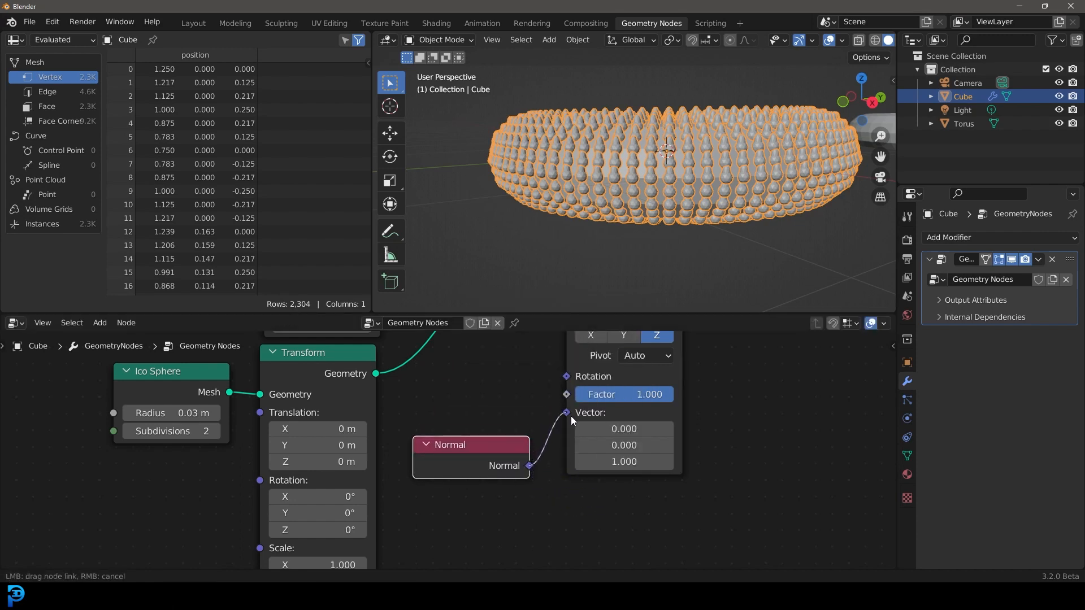
middle_drag(697, 168, 547, 166)
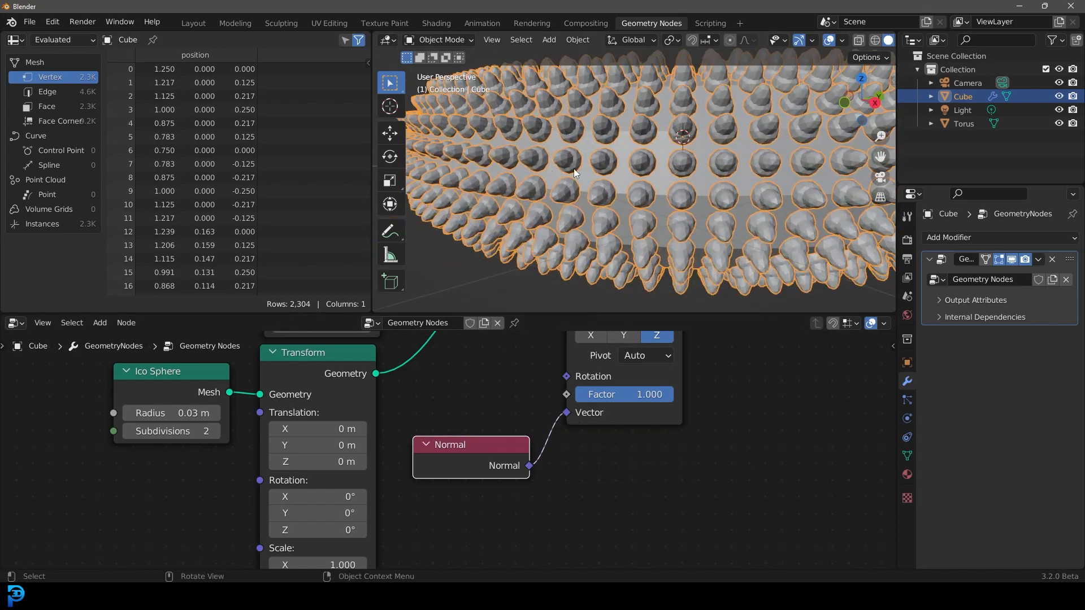
scroll(558, 158, down, 6)
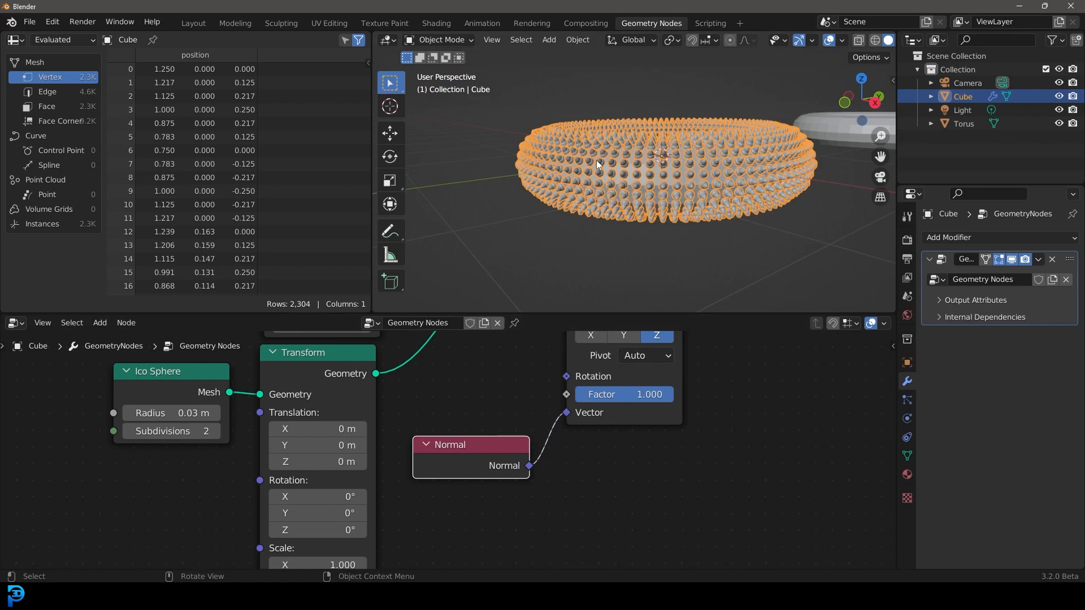
scroll(629, 165, up, 7)
scroll(606, 374, down, 4)
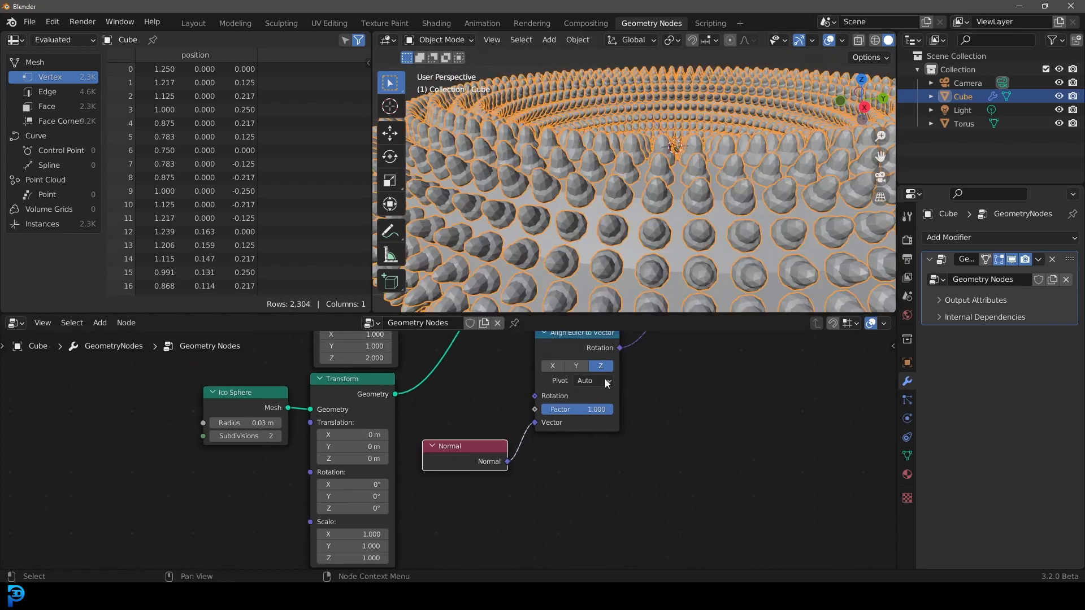
middle_drag(443, 396, 456, 520)
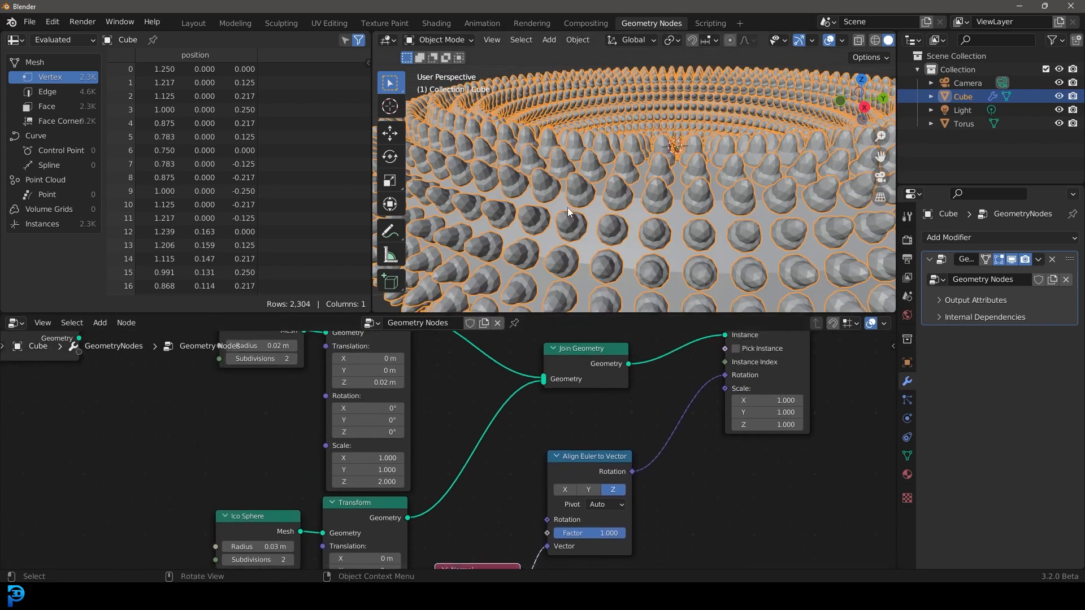
scroll(569, 208, down, 6)
Move Join Geometry left, insert a Set Shade Smooth node between it and Instance on Points, and check the shading up close
middle_drag(660, 375, 563, 426)
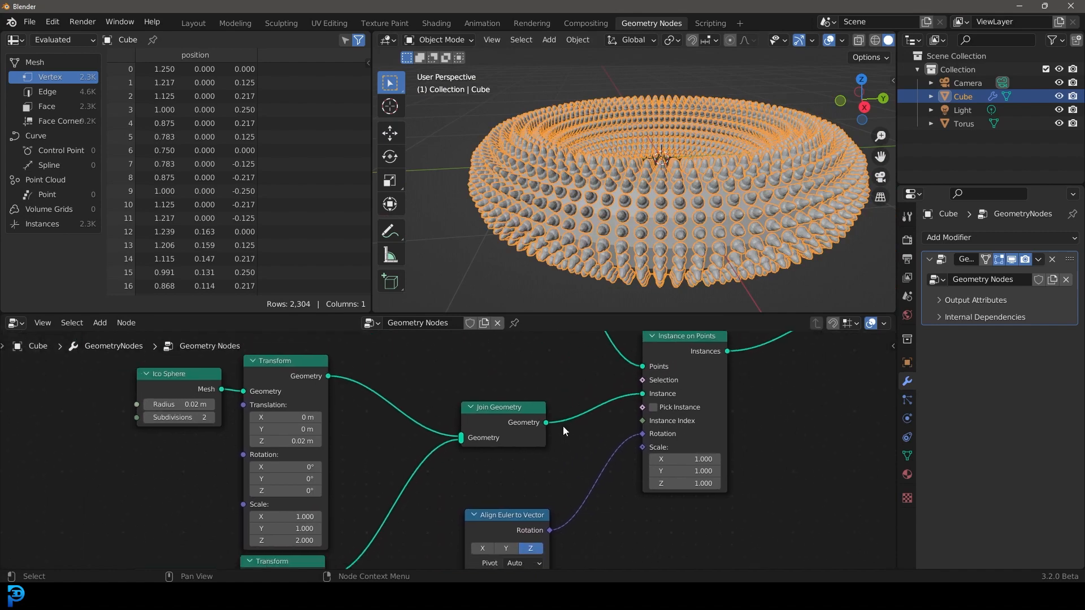
drag(503, 408, 459, 396)
scroll(623, 378, up, 1)
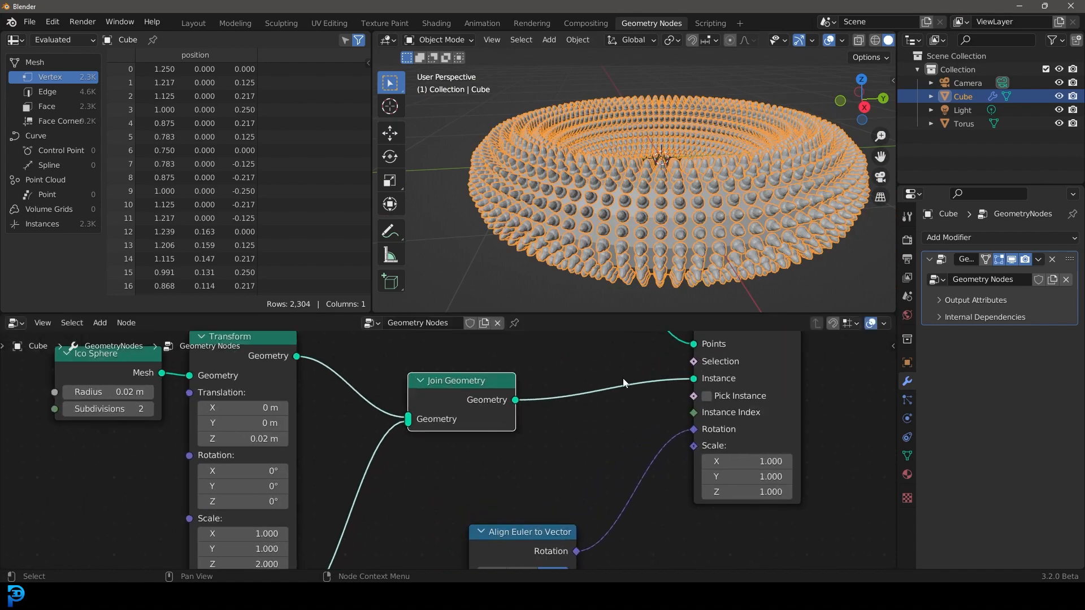
scroll(565, 412, up, 2)
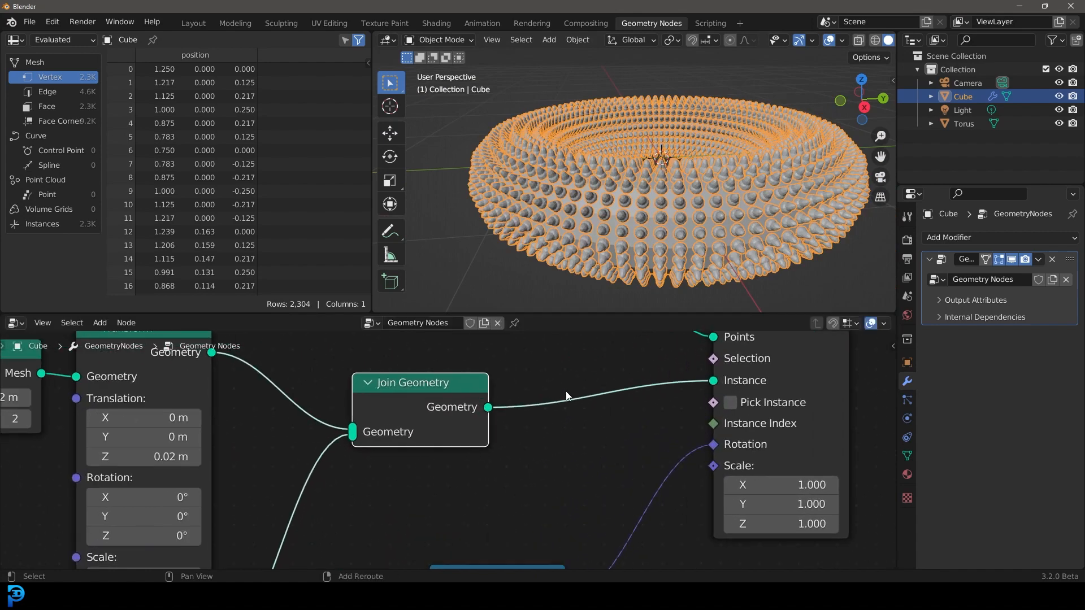
key(shift+a)
click(539, 304)
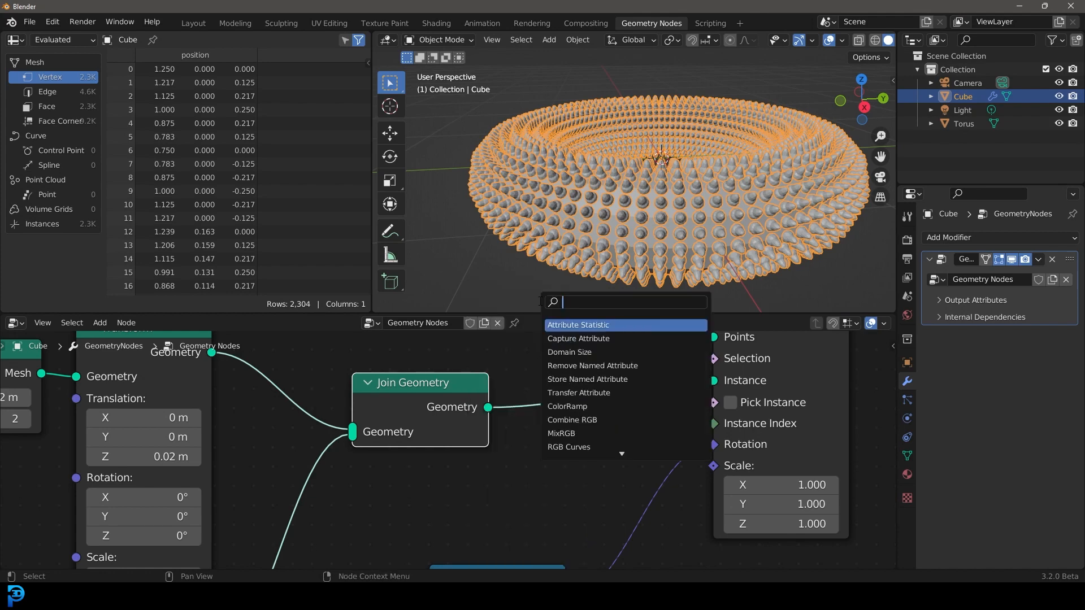
text(smooth)
key(Return)
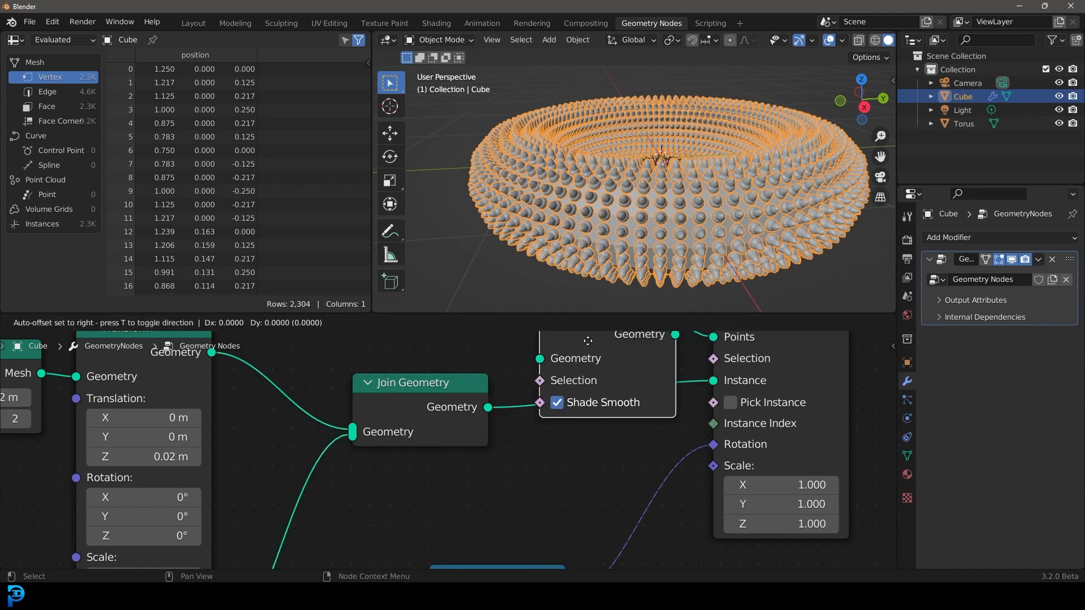
click(611, 351)
scroll(580, 205, up, 10)
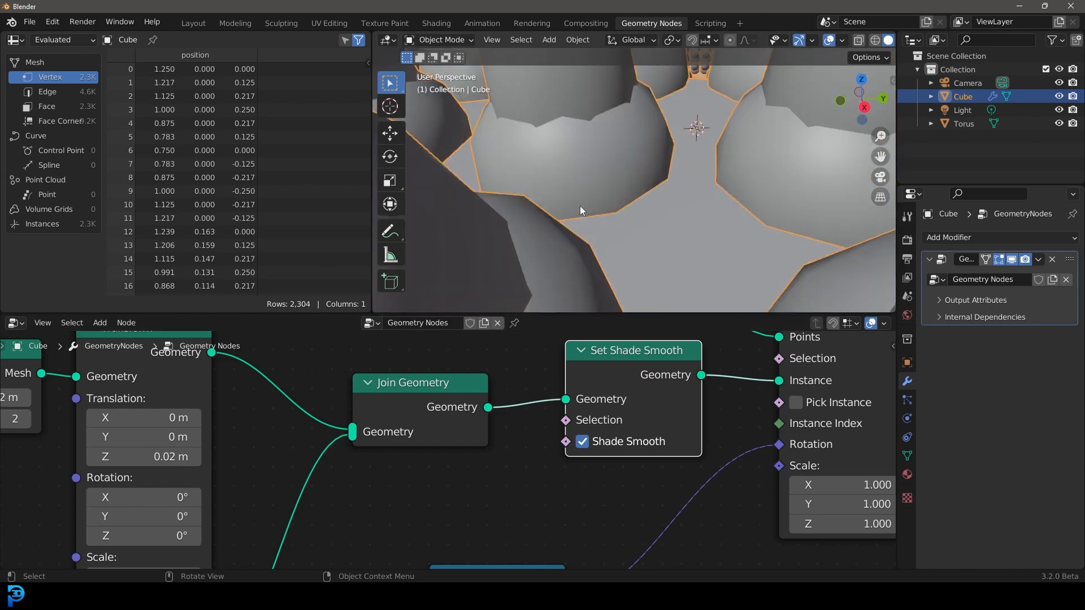
Examine the smooth-shaded instances across the whole torus and the node network that generates them
scroll(580, 207, down, 10)
middle_drag(687, 429, 529, 565)
middle_drag(317, 469, 357, 568)
scroll(358, 376, down, 4)
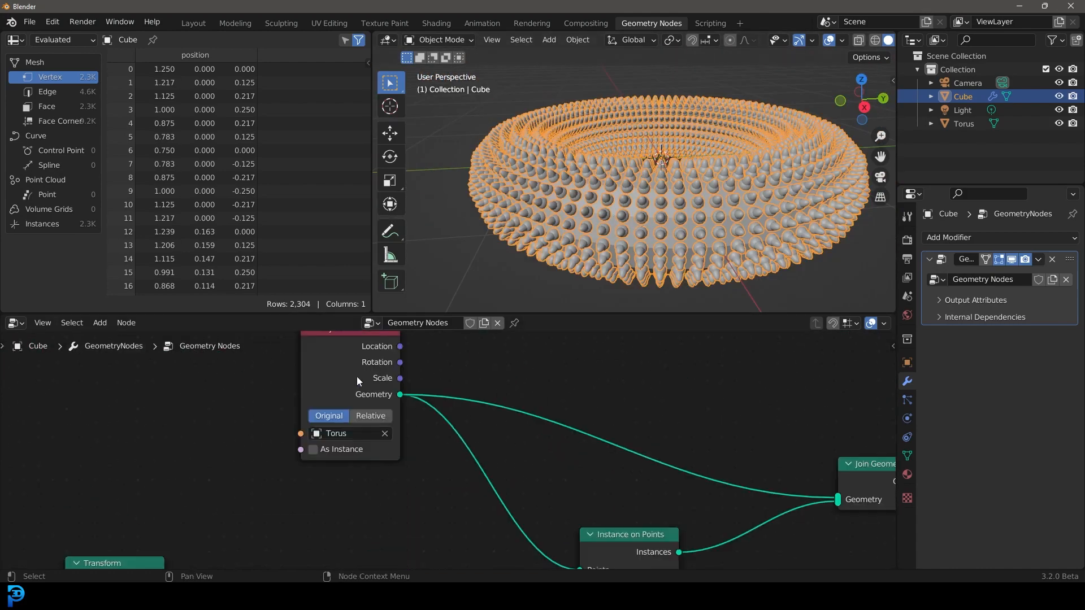
scroll(619, 257, up, 5)
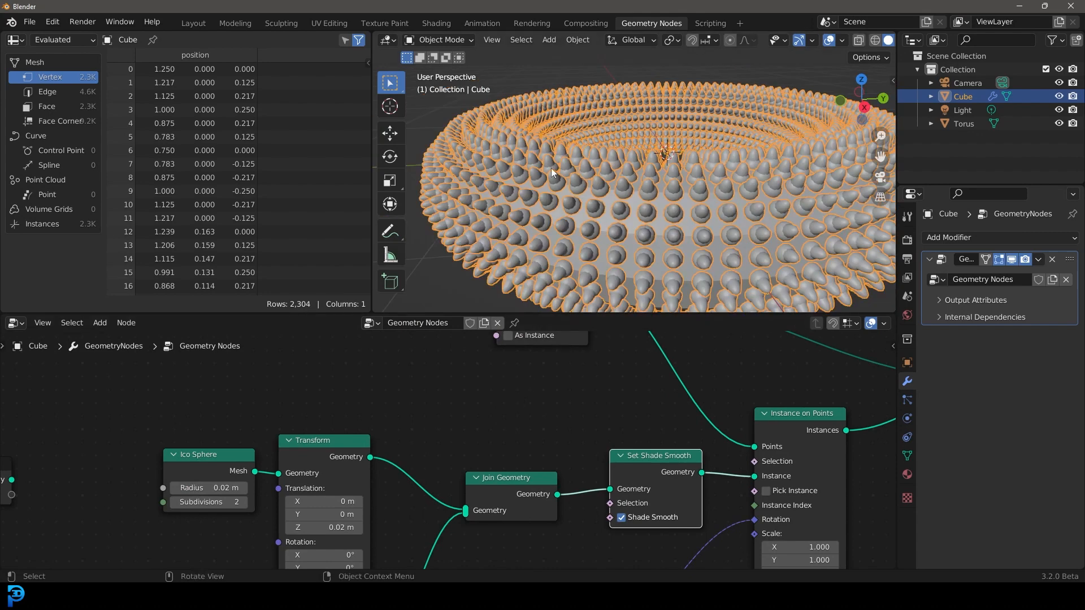
scroll(467, 417, down, 3)
scroll(514, 457, down, 2)
Move both Ico Sphere and Transform node pairs further left, away from the Join Geometry node that merges them
middle_drag(514, 456, 599, 354)
scroll(538, 387, down, 1)
middle_drag(538, 387, 582, 461)
drag(384, 391, 256, 386)
scroll(256, 386, down, 2)
drag(378, 533, 379, 411)
scroll(490, 394, up, 2)
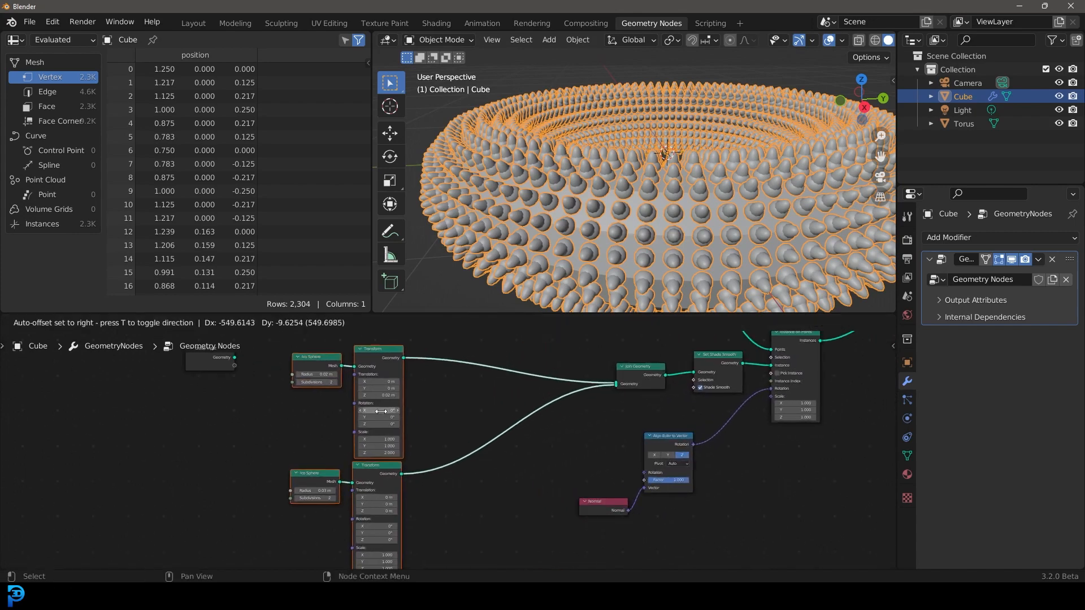
click(402, 414)
Duplicate the upper Ico Sphere and Transform pair, place it above the original, and connect the copied Transform to the same Join Geometry
middle_drag(436, 368, 491, 425)
scroll(483, 421, up, 2)
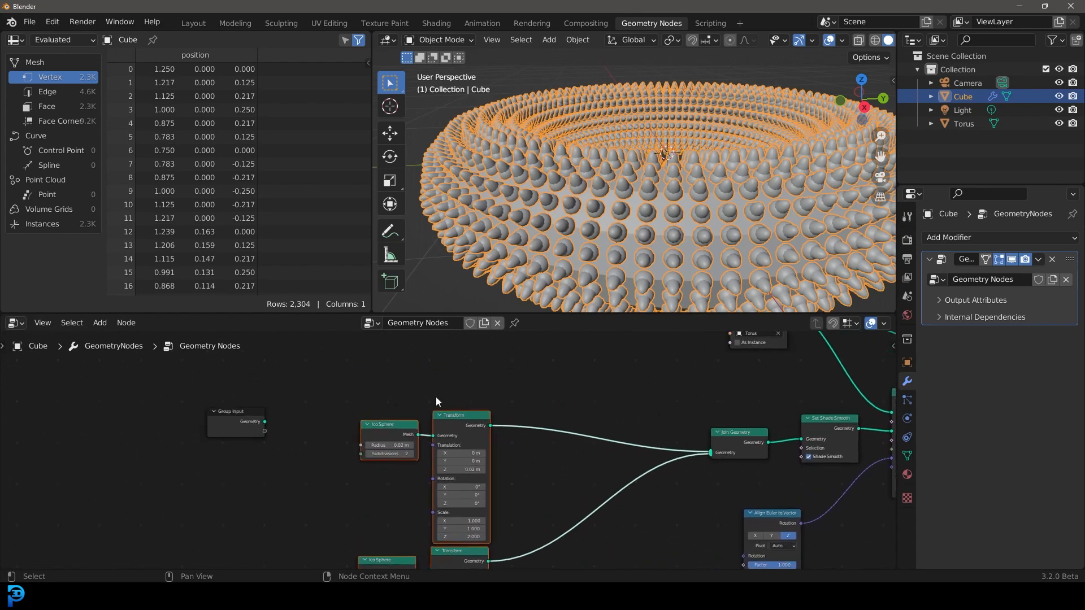
drag(362, 382, 507, 483)
middle_drag(449, 429, 455, 495)
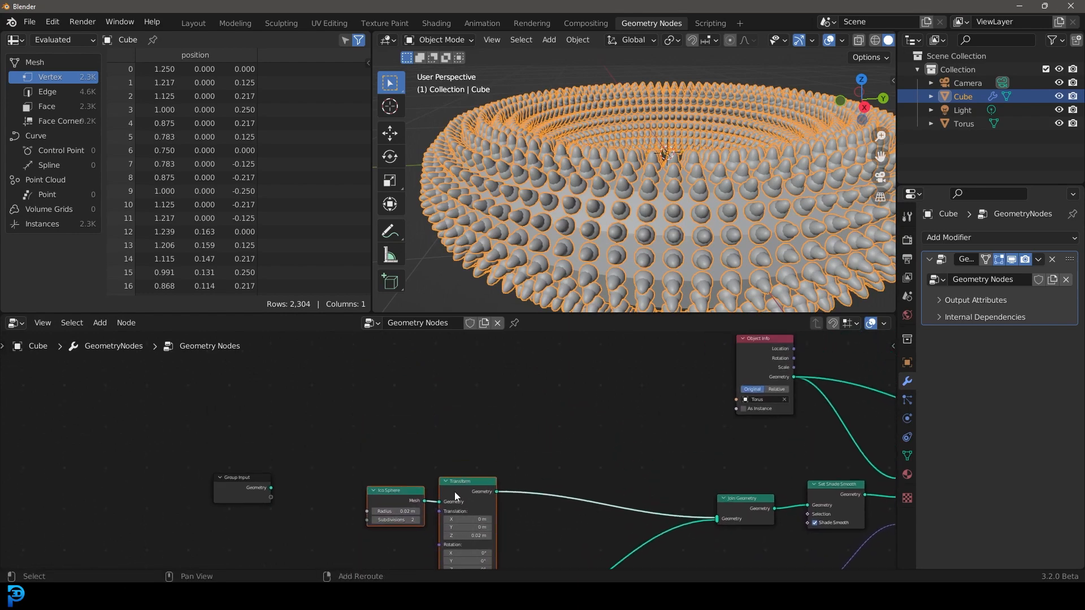
key(shift+d)
click(449, 371)
scroll(549, 450, down, 2)
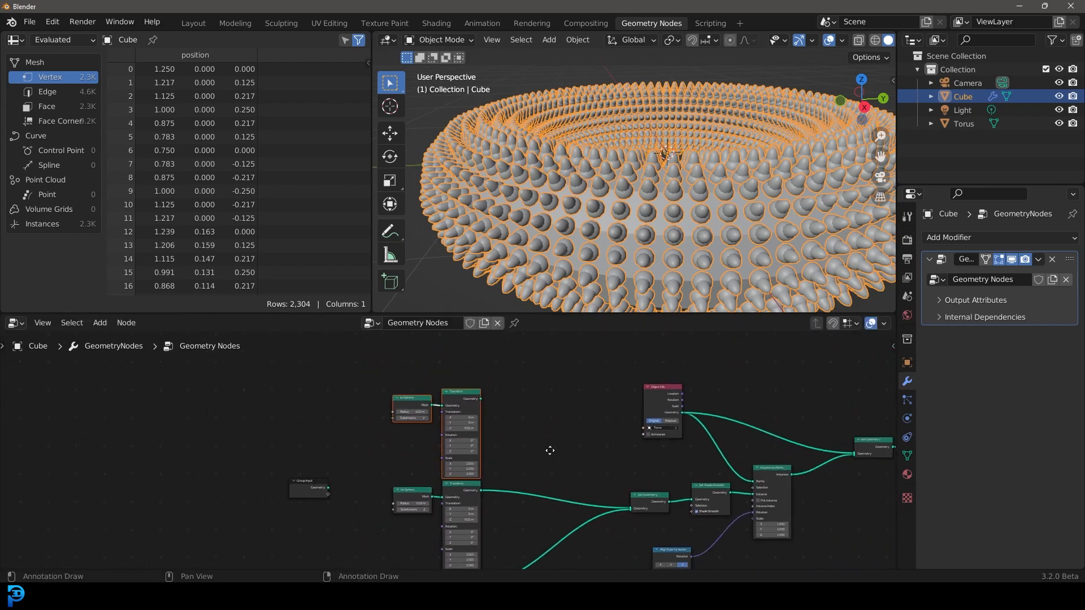
middle_drag(550, 450, 457, 422)
drag(390, 371, 538, 481)
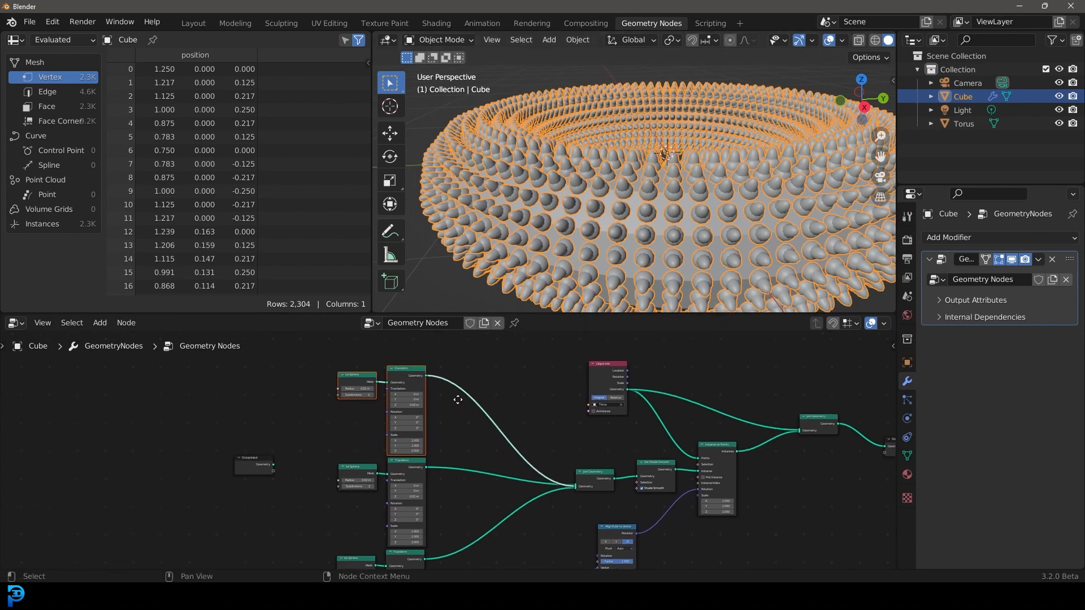
Set the radius of the duplicated topmost Ico Sphere to 0.01 m
scroll(428, 408, up, 4)
scroll(446, 449, up, 1)
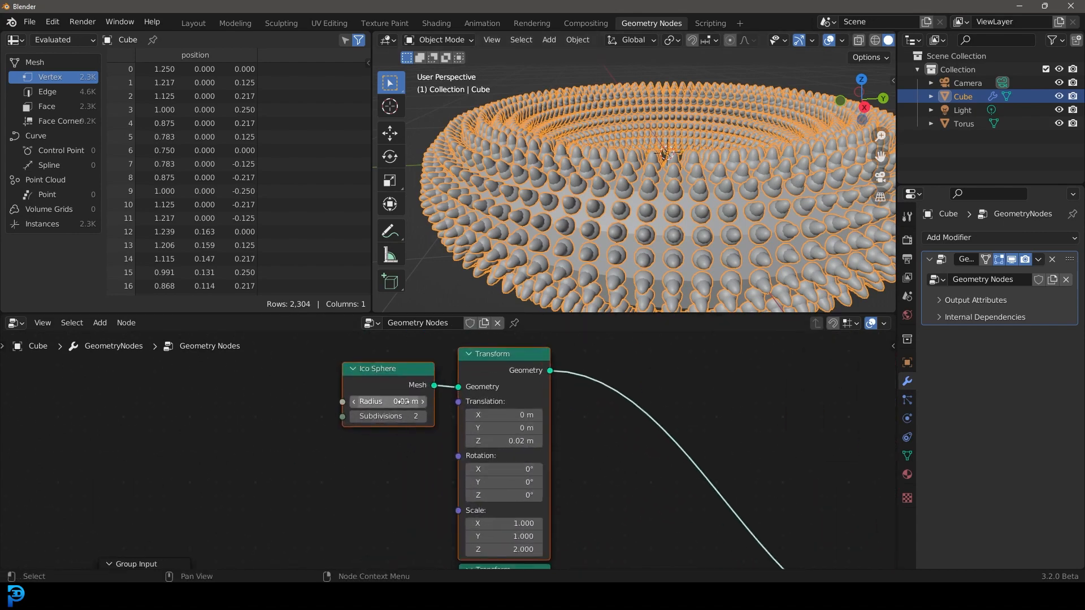
click(398, 407)
click(369, 401)
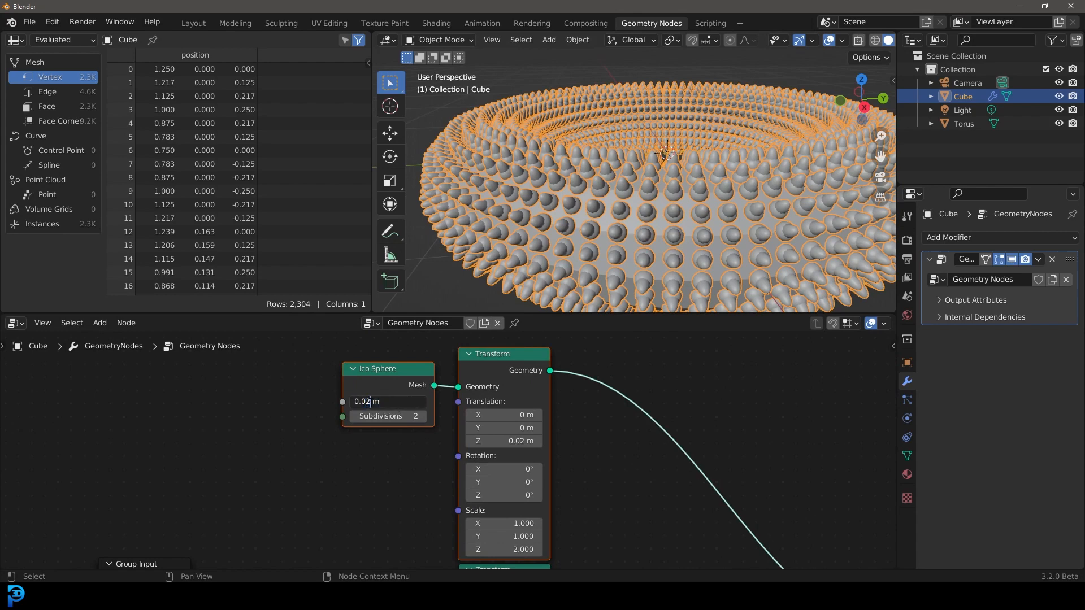
key(BackSpace)
text(1)
key(Return)
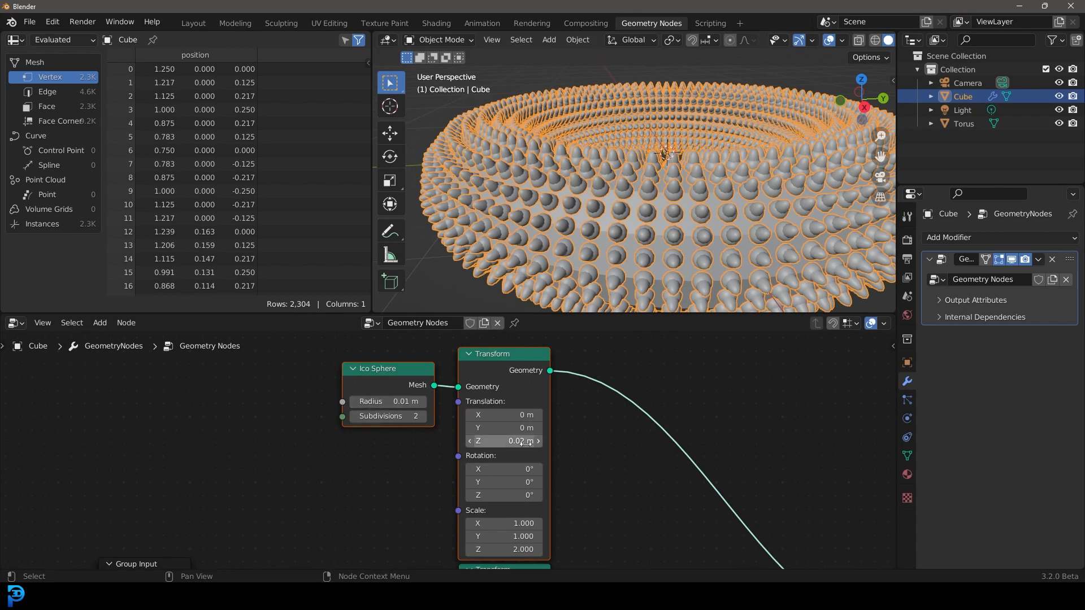
Set the topmost Transform node's Z translation to 0.07 m and its Z scale to 1
scroll(500, 440, up, 1)
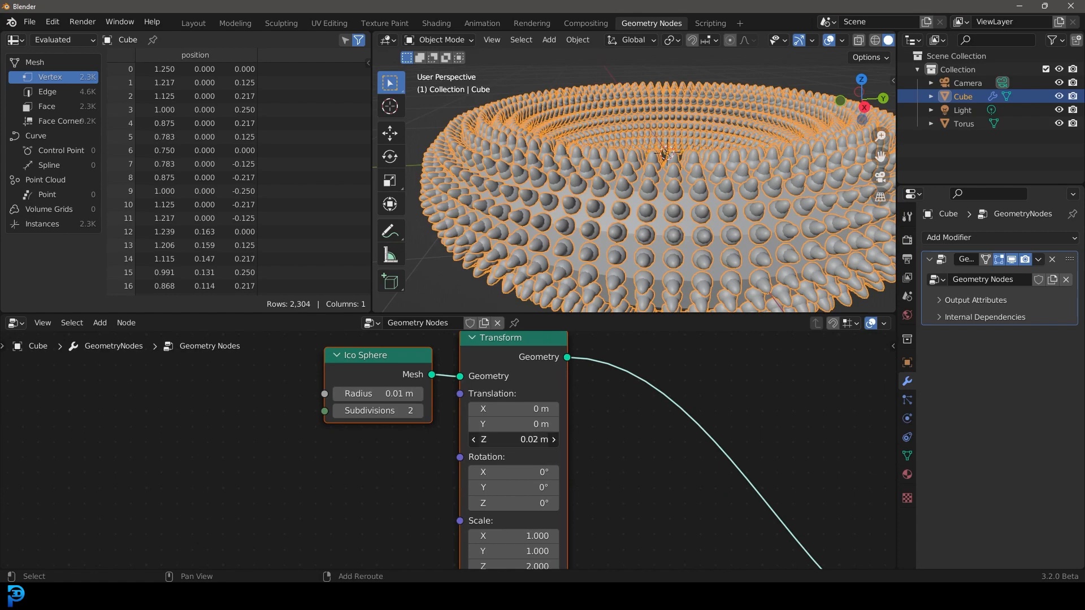
drag(509, 439, 542, 439)
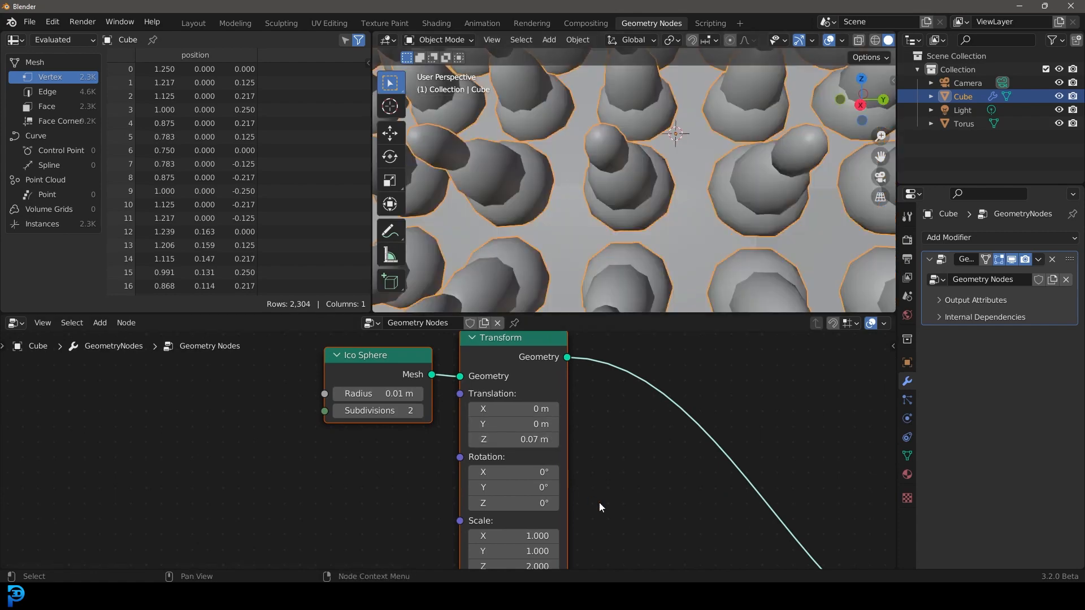
scroll(604, 517, down, 3)
middle_drag(604, 517, 596, 456)
scroll(577, 460, up, 3)
drag(522, 493, 523, 493)
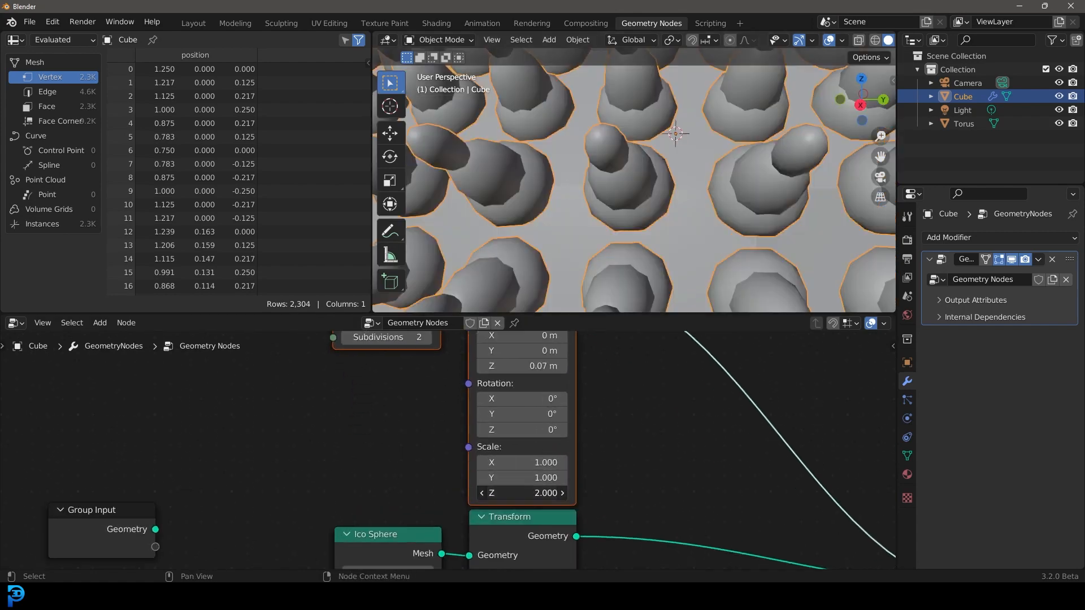
click(523, 493)
text(1)
key(Return)
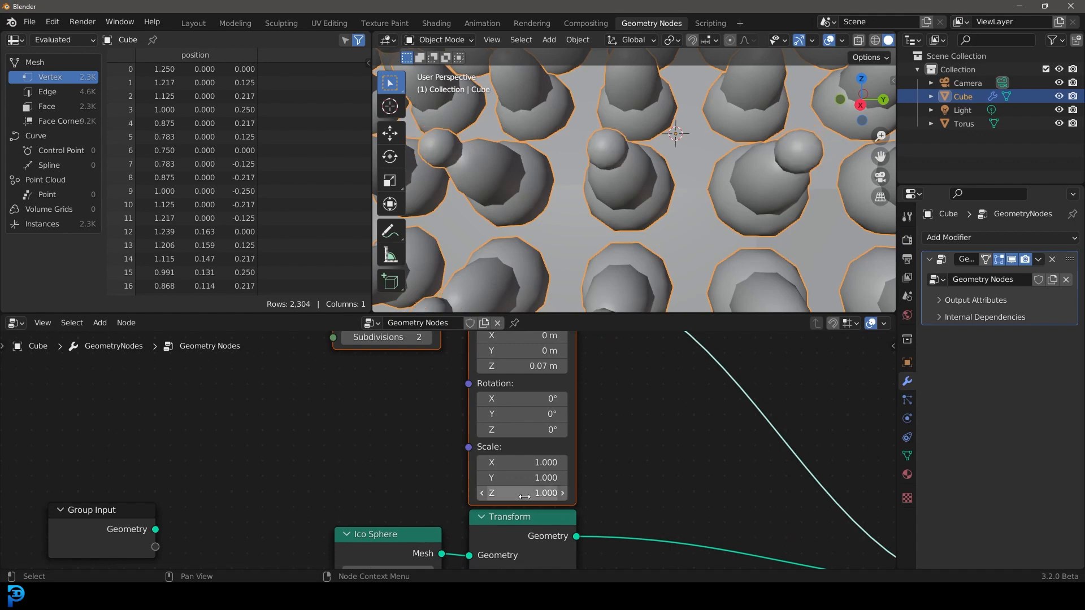
Examine the small spheres at the tips of the torus instances from close up and further away
scroll(637, 132, down, 4)
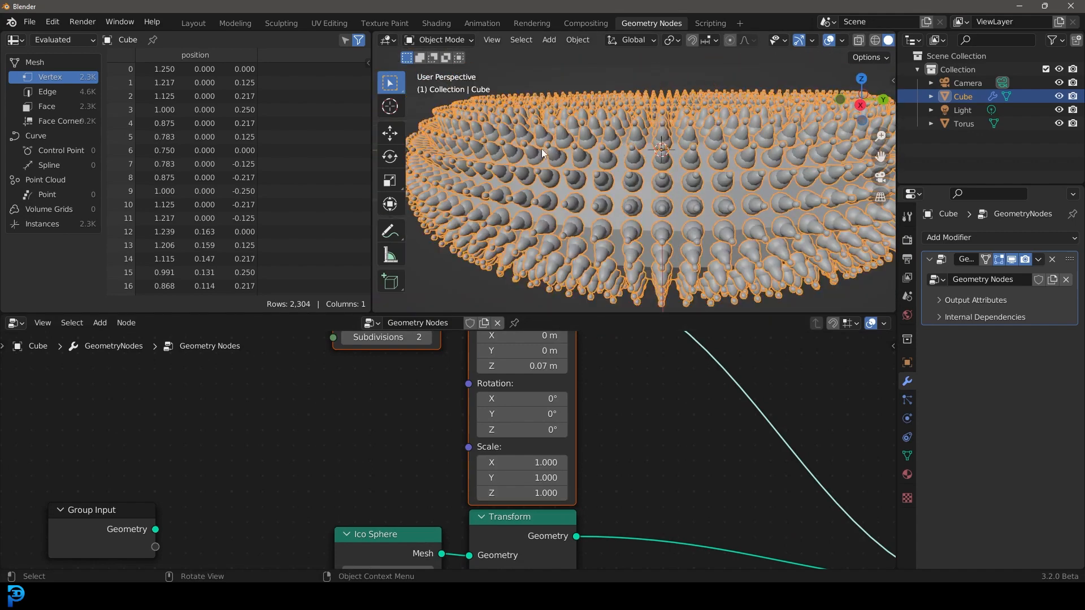
scroll(542, 153, up, 4)
middle_drag(612, 218, 608, 212)
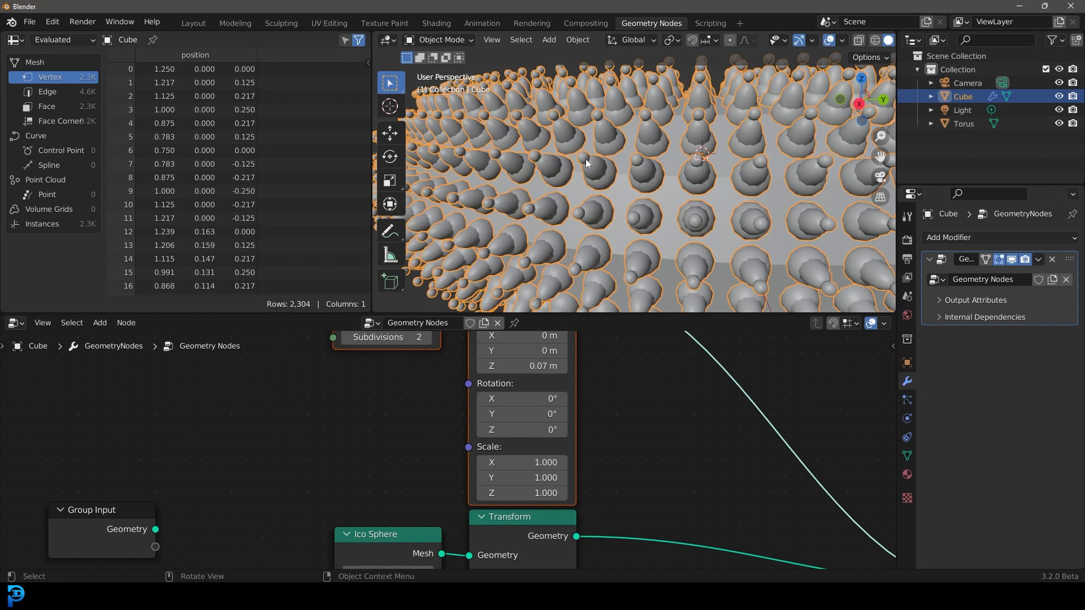
scroll(567, 395, down, 2)
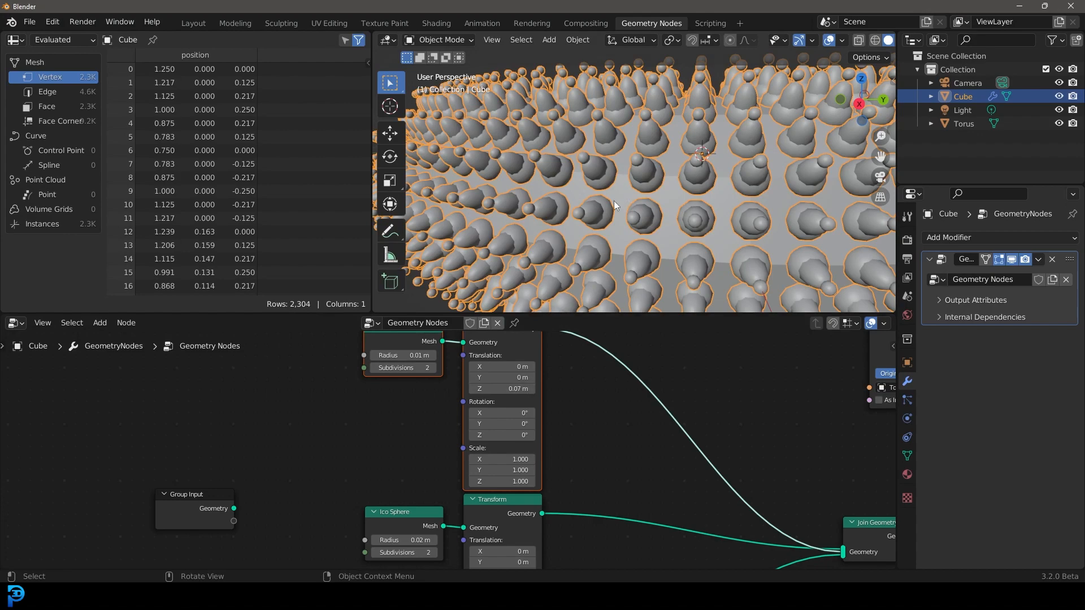
scroll(595, 183, down, 3)
middle_drag(550, 171, 598, 113)
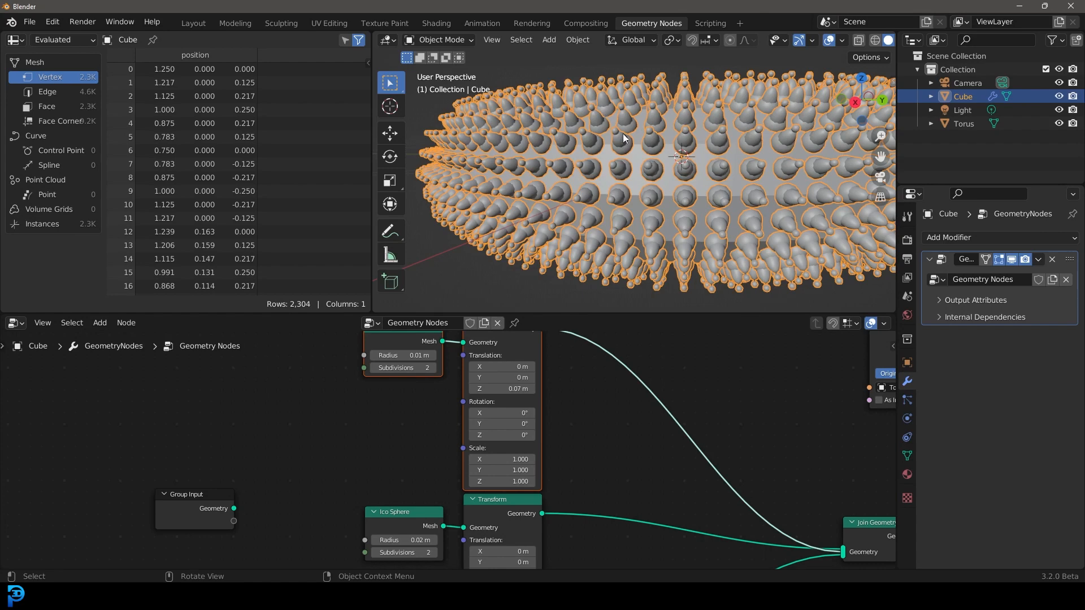
Open the cube's material settings and rename its material to red
middle_drag(682, 427, 576, 380)
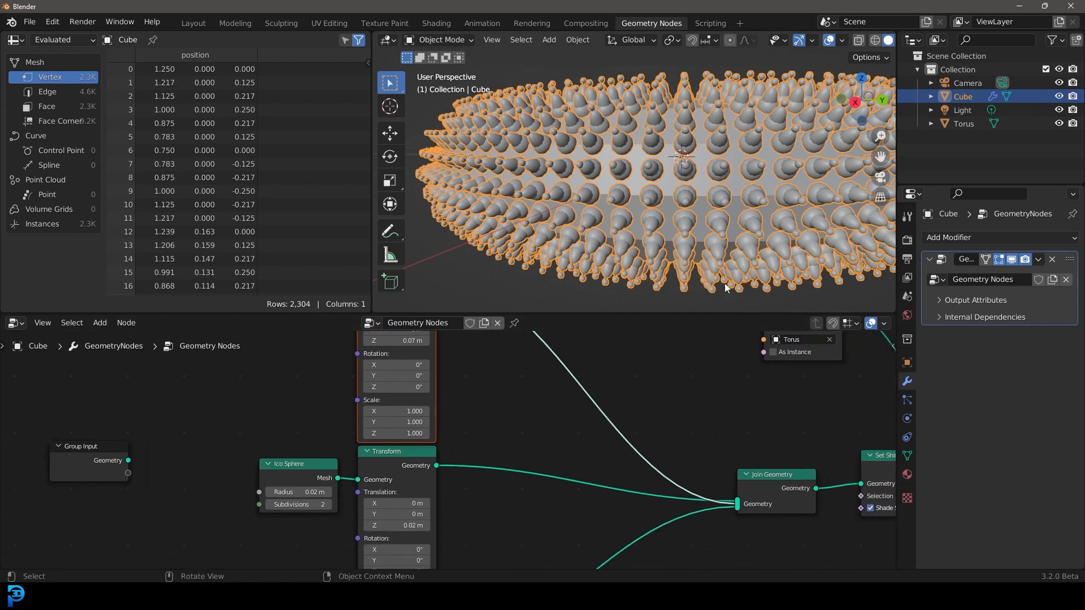
click(907, 475)
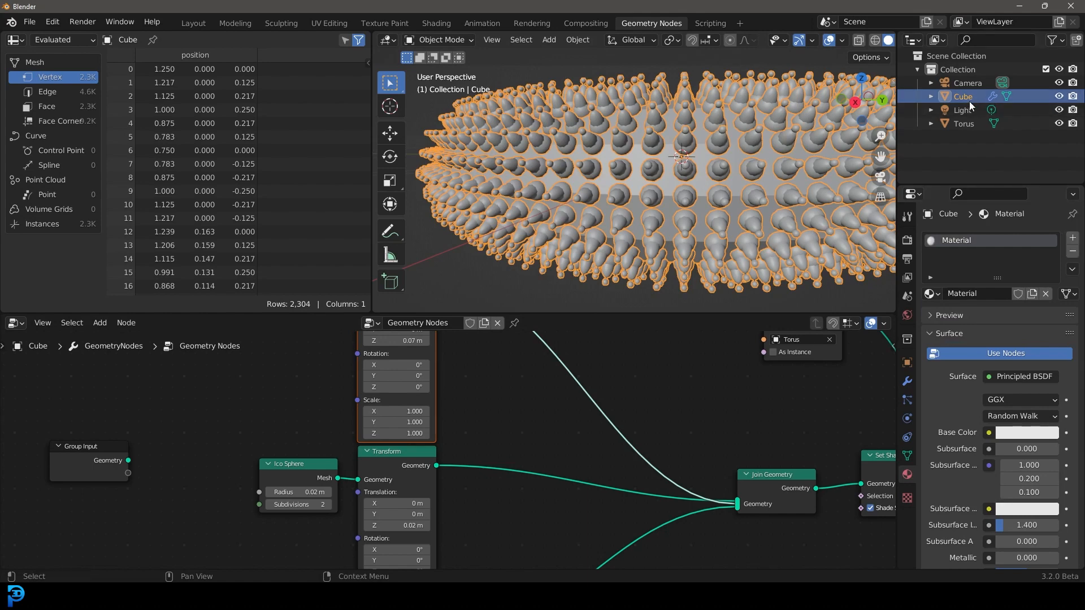
click(967, 293)
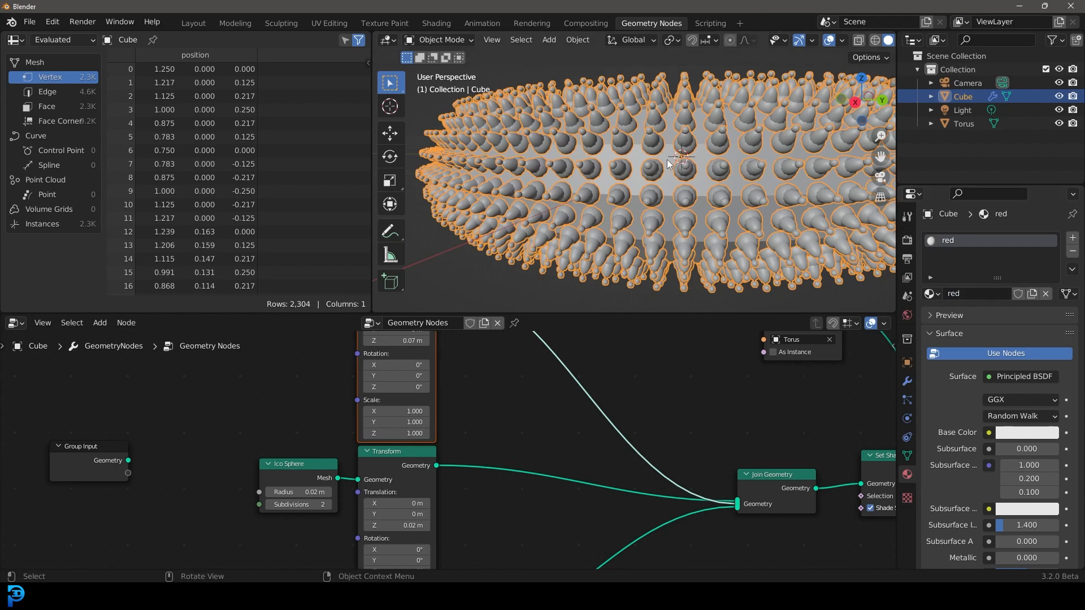
Insert a Set Material node between the topmost Transform and Join Geometry, and assign it the red material
scroll(557, 413, down, 1)
middle_drag(553, 412, 528, 485)
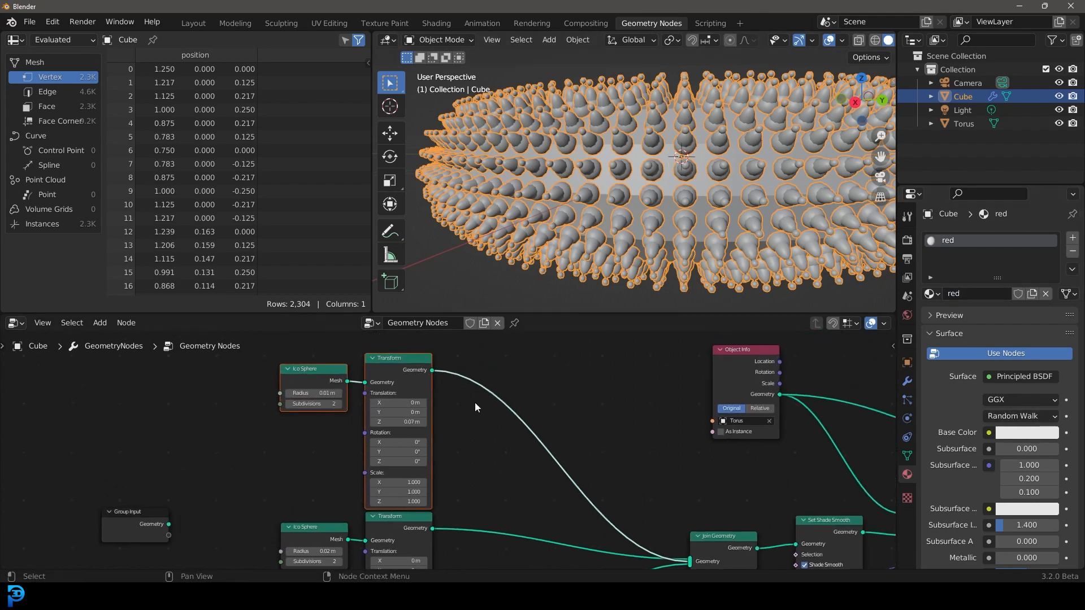
drag(235, 343, 446, 410)
scroll(366, 378, down, 3)
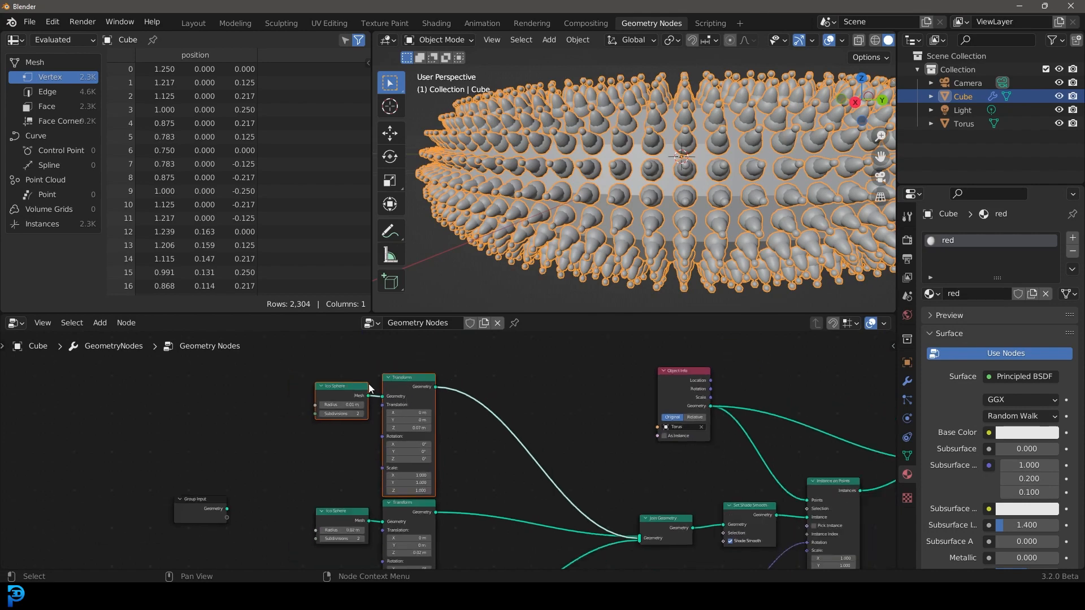
drag(295, 362, 459, 418)
scroll(481, 415, up, 2)
key(shift+a)
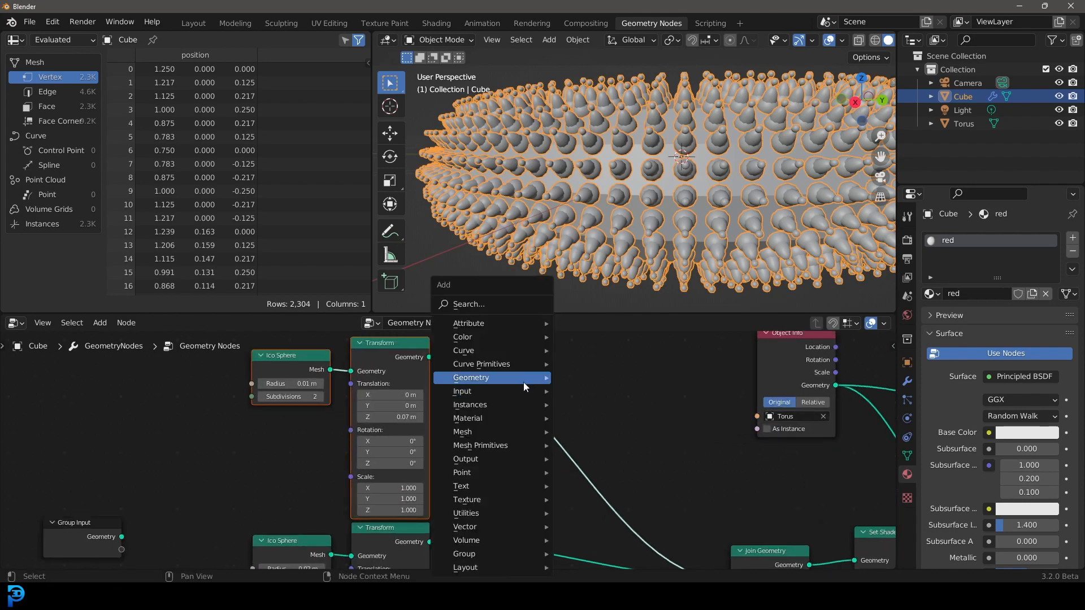
click(504, 305)
text(set)
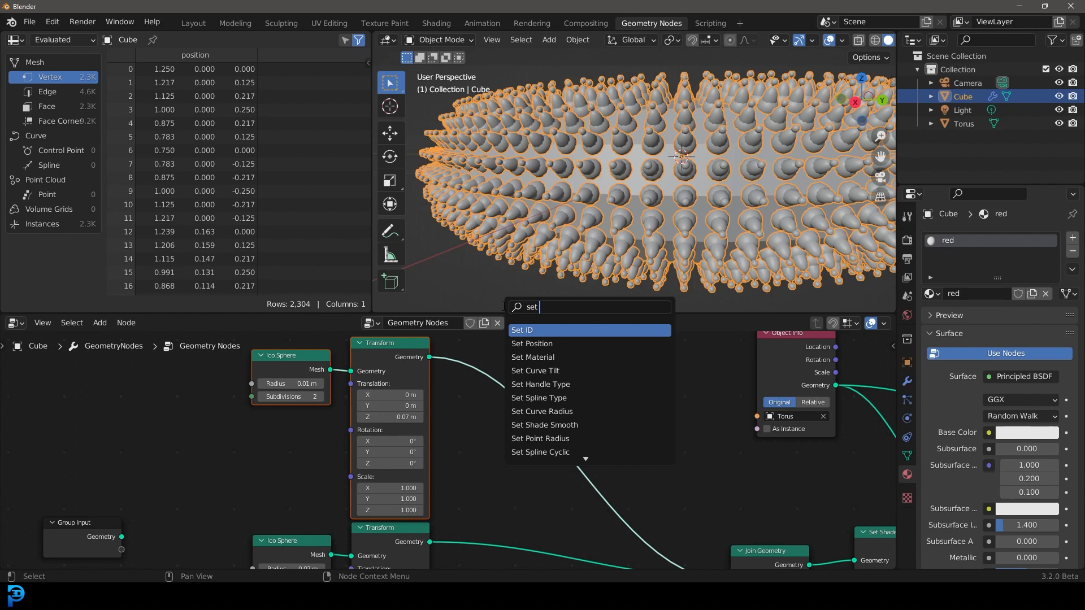
click(532, 357)
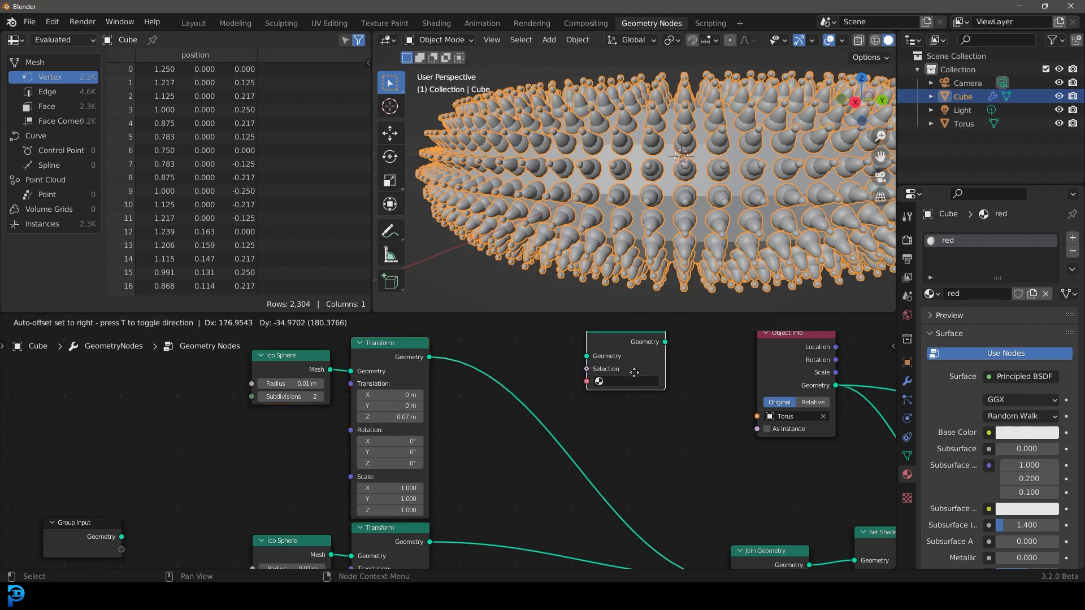
click(573, 444)
click(570, 449)
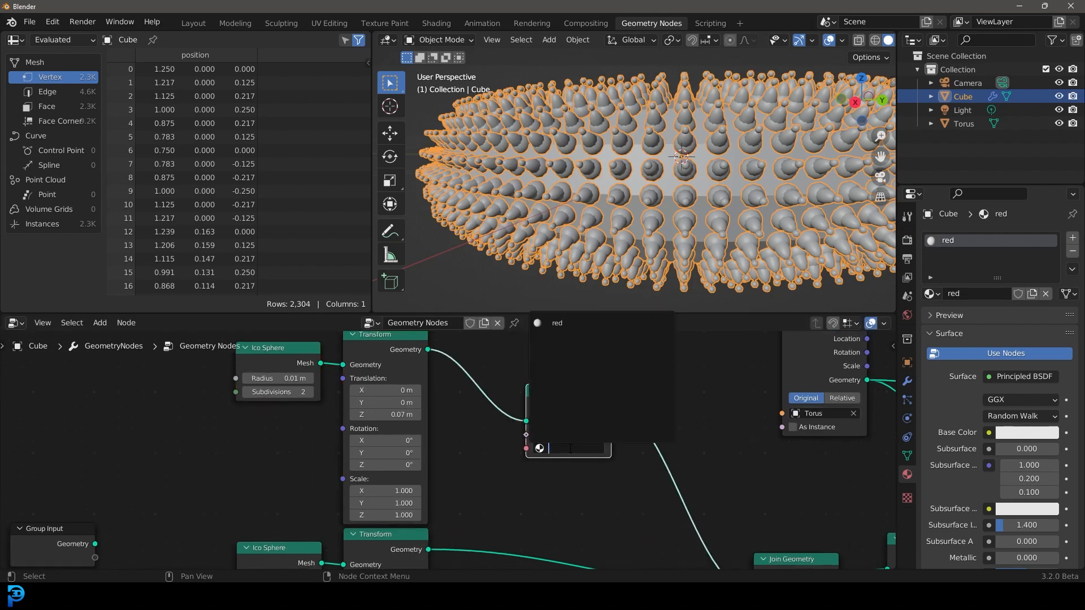
click(554, 324)
Set the red material's Viewport Display color to a light red
click(934, 338)
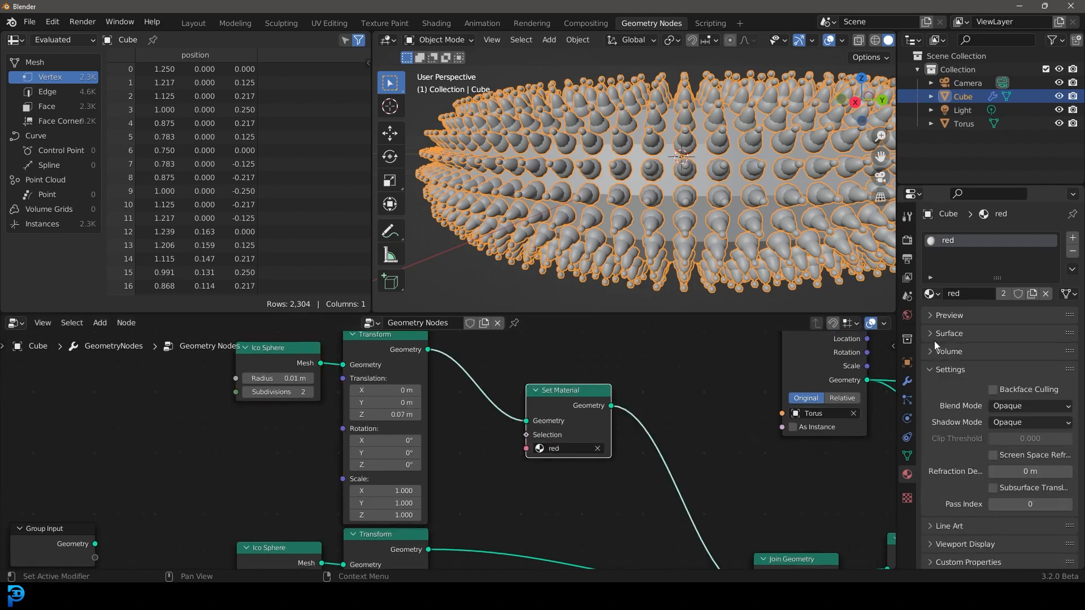
click(938, 370)
click(950, 405)
click(1007, 428)
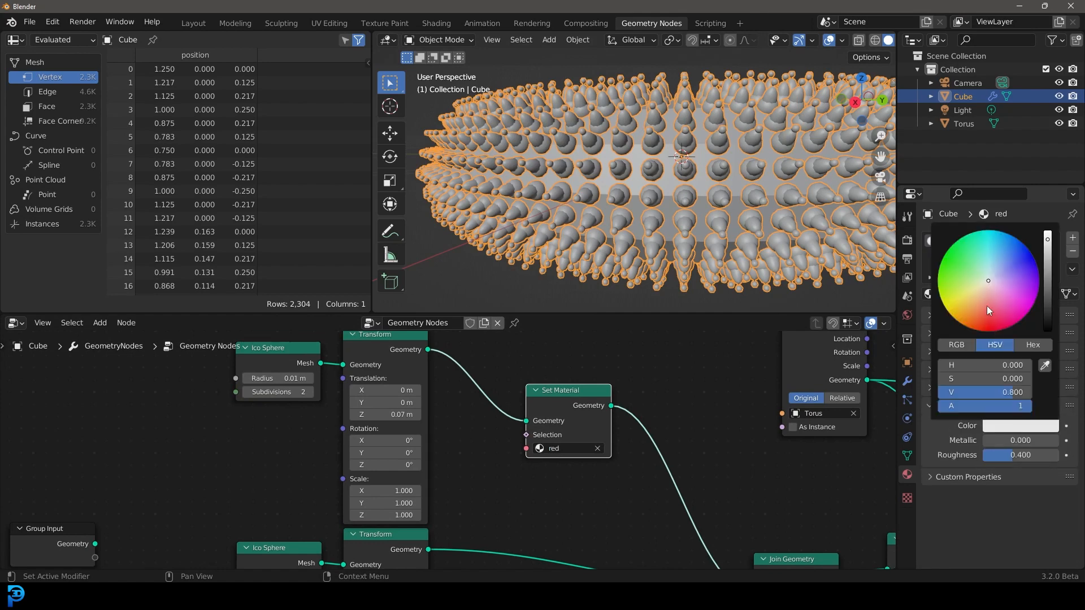
click(987, 308)
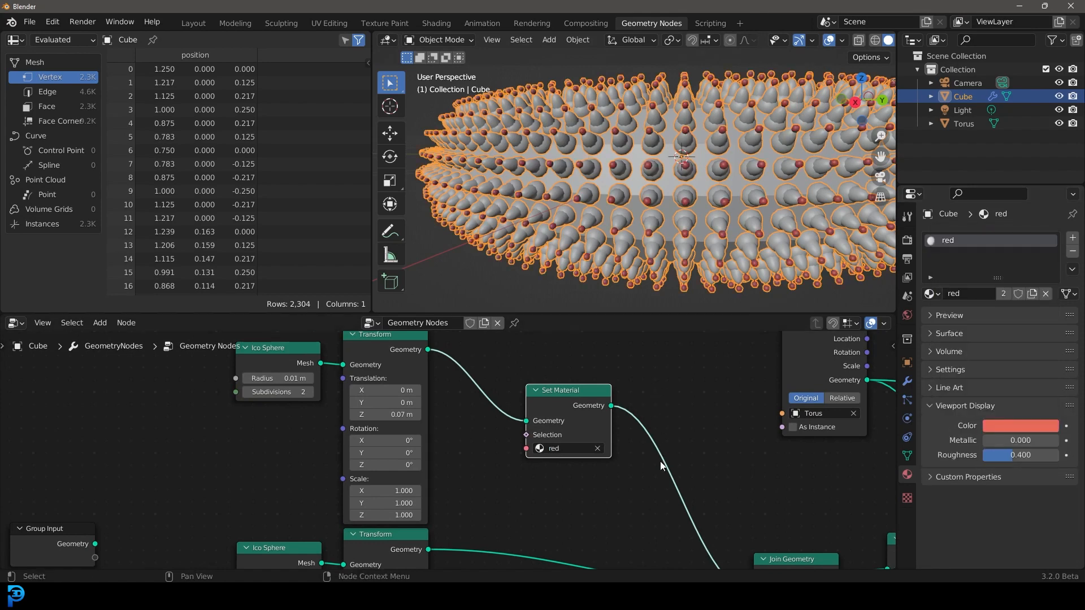
Duplicate the Set Material node onto the link between the middle Transform and Join Geometry
middle_drag(623, 471, 591, 362)
scroll(555, 389, down, 1)
middle_drag(547, 391, 573, 447)
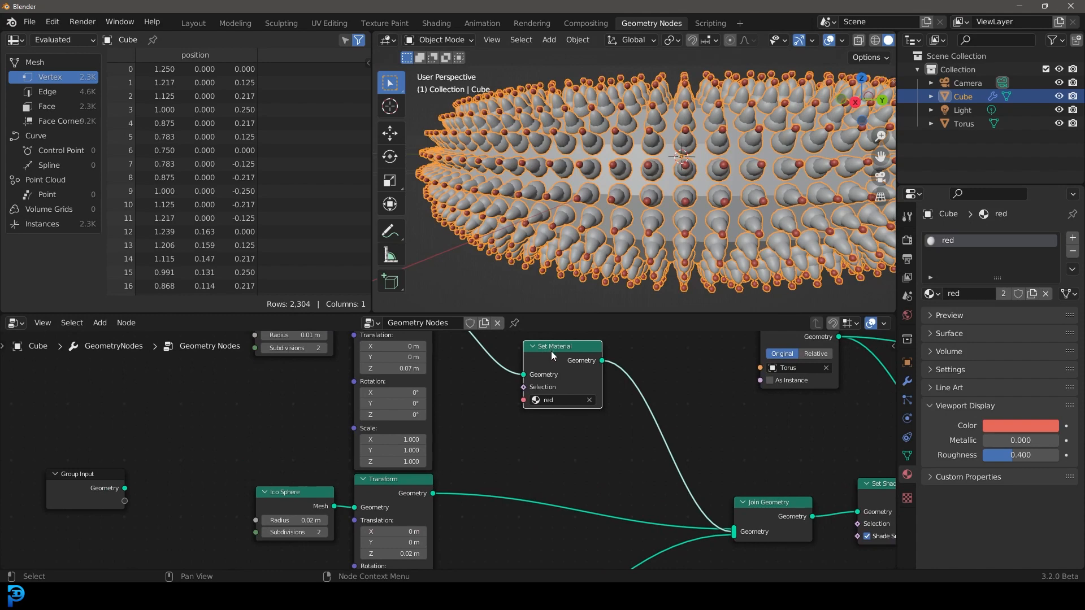
key(shift+d)
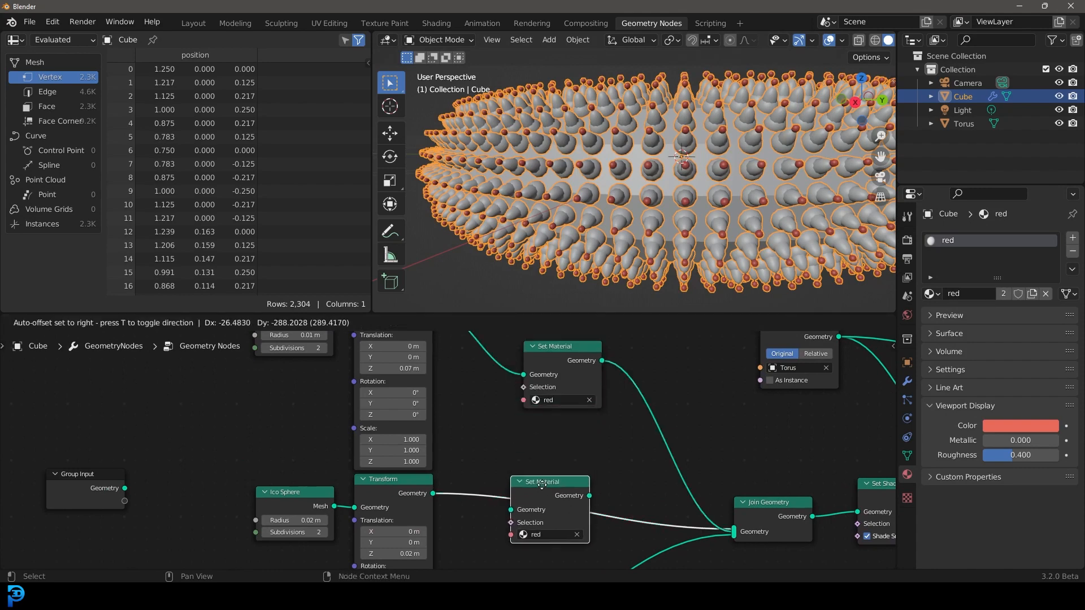
click(542, 486)
middle_drag(466, 482, 430, 382)
scroll(429, 382, up, 1)
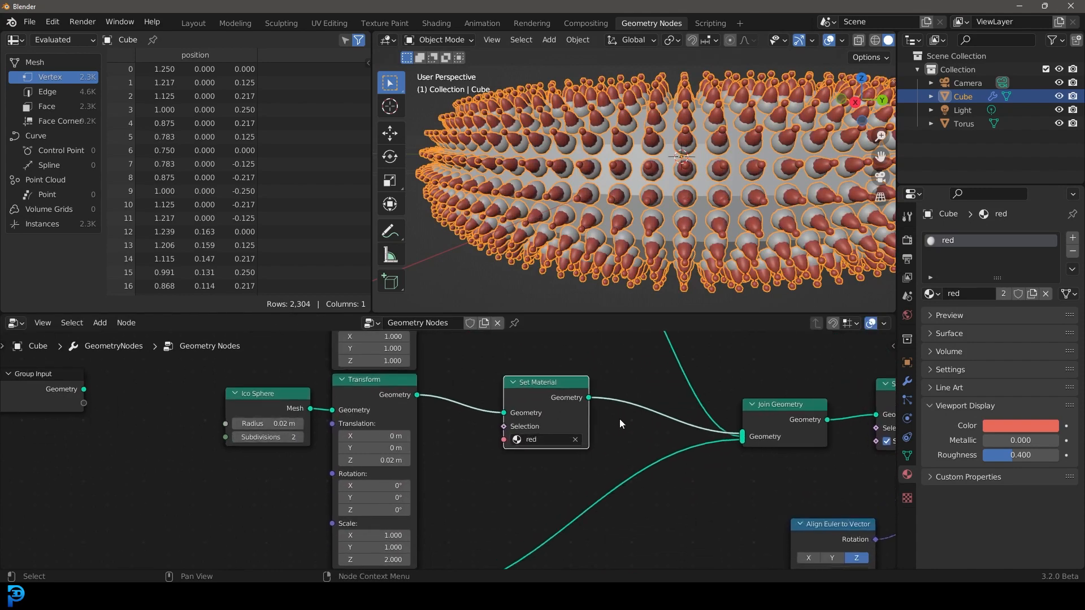
Add a second material slot to the cube with a new material named blue
middle_drag(568, 396, 556, 464)
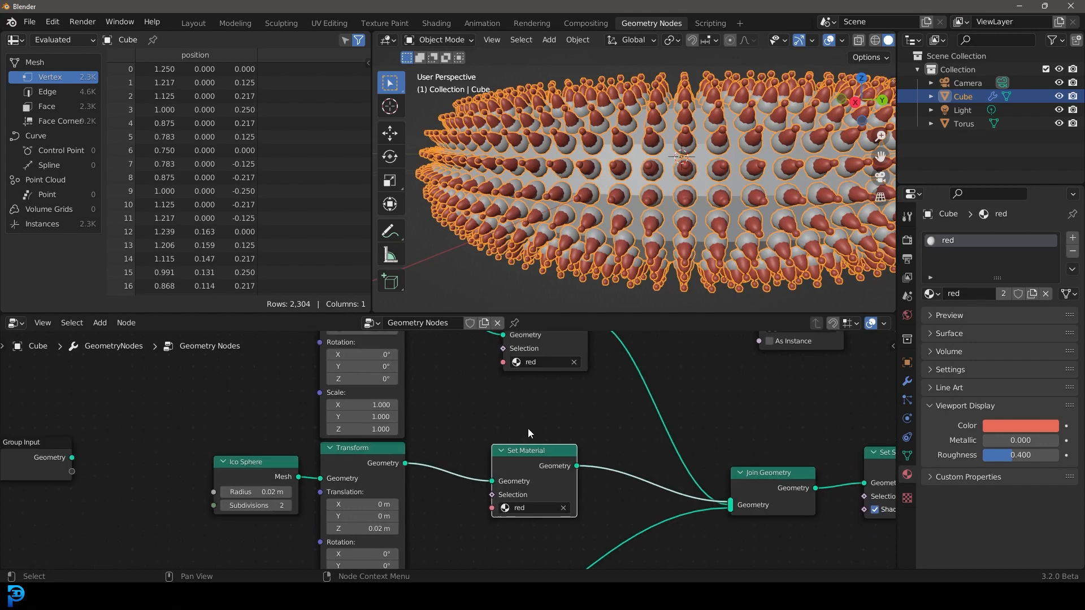
click(1072, 238)
click(997, 321)
double_click(982, 320)
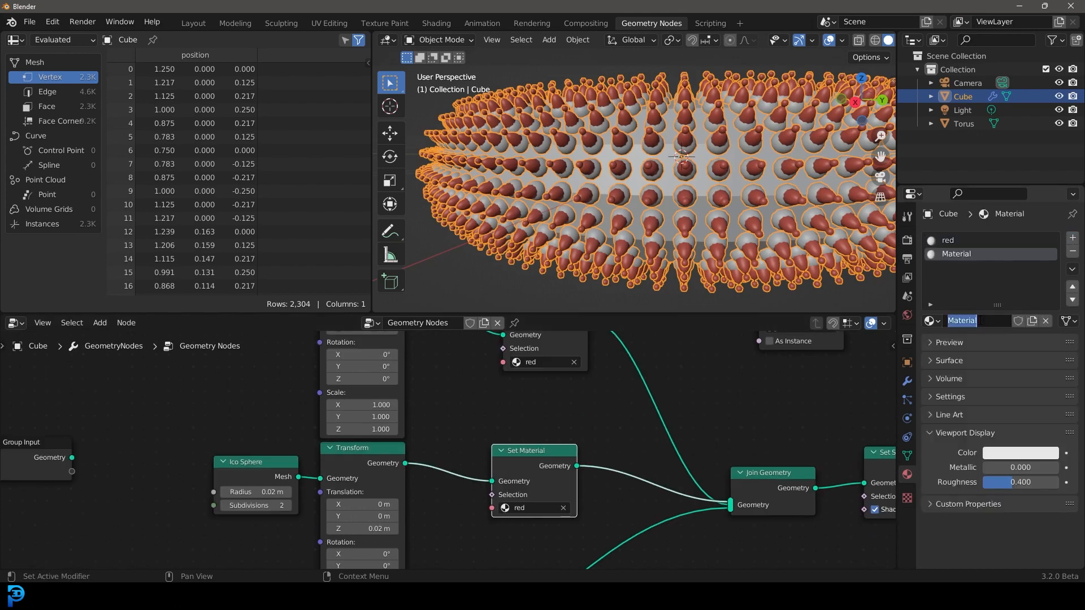
text(blue)
key(Return)
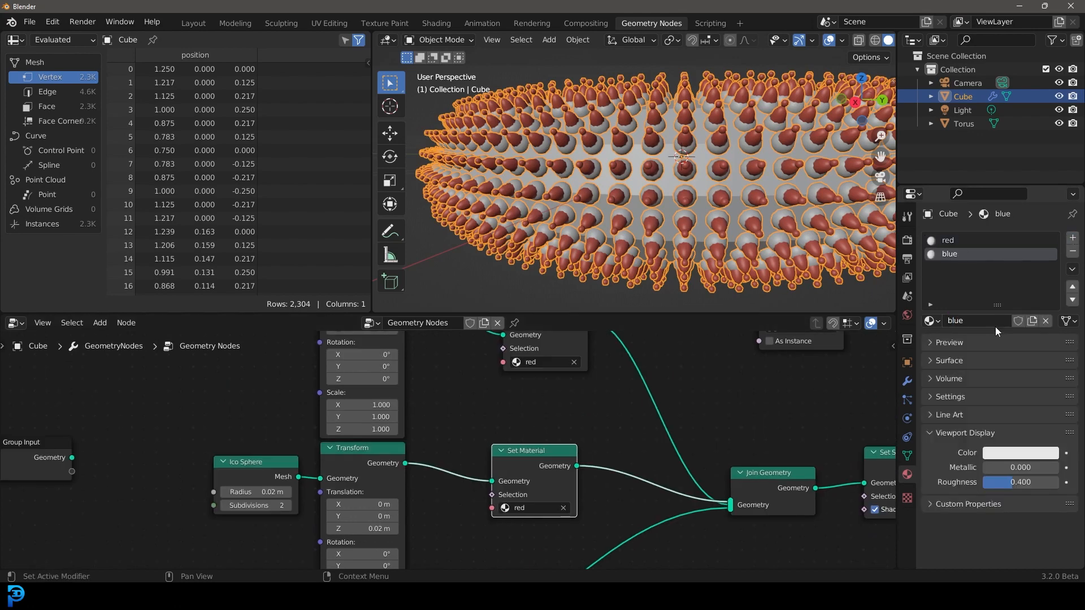
Set the blue material's Viewport Display color to a saturated blue and assign the material in the middle Set Material node
click(1013, 455)
click(1017, 282)
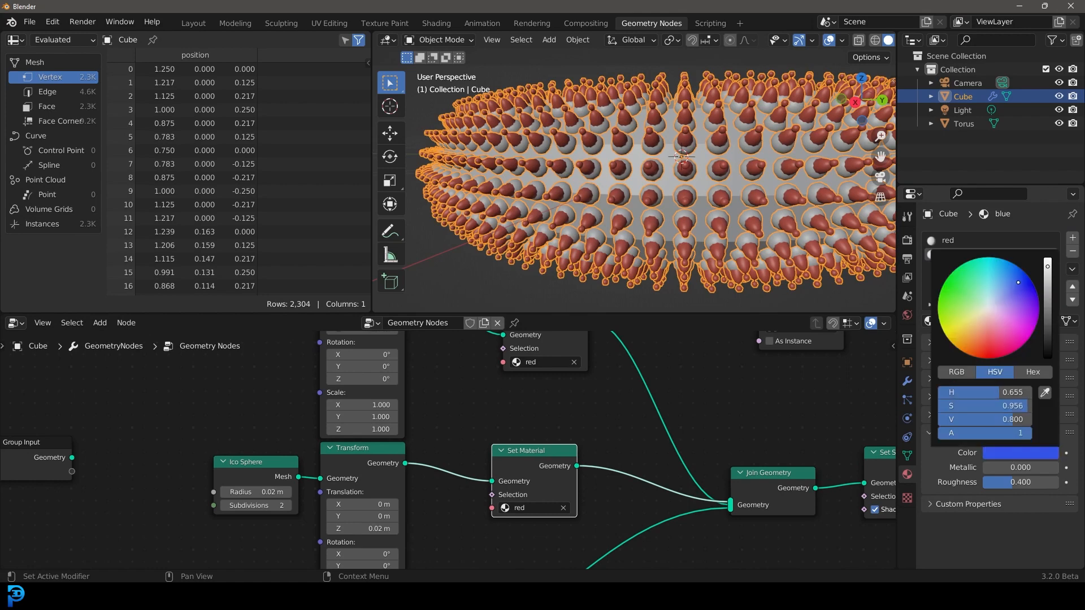
click(529, 508)
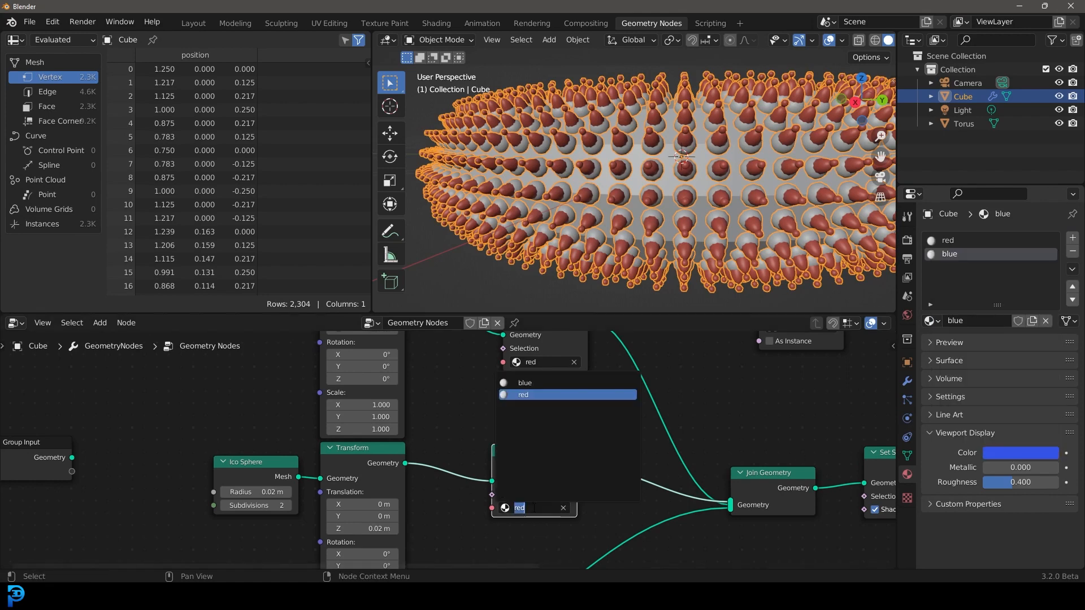
click(525, 384)
scroll(678, 170, up, 5)
scroll(515, 391, down, 3)
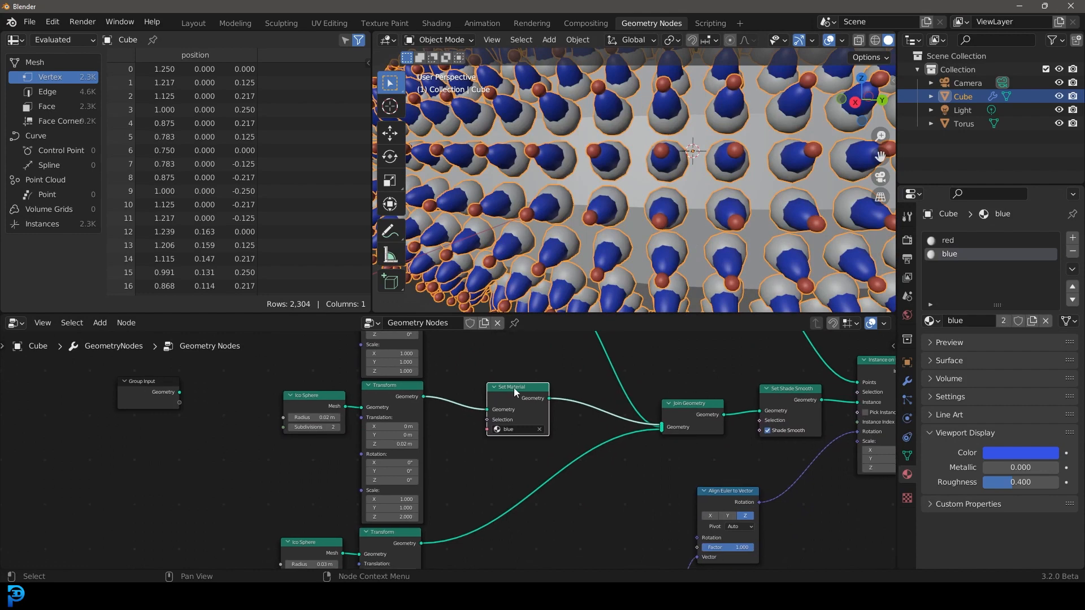
Duplicate the blue Set Material node onto the link between the lowest Transform and Join Geometry
key(shift+d)
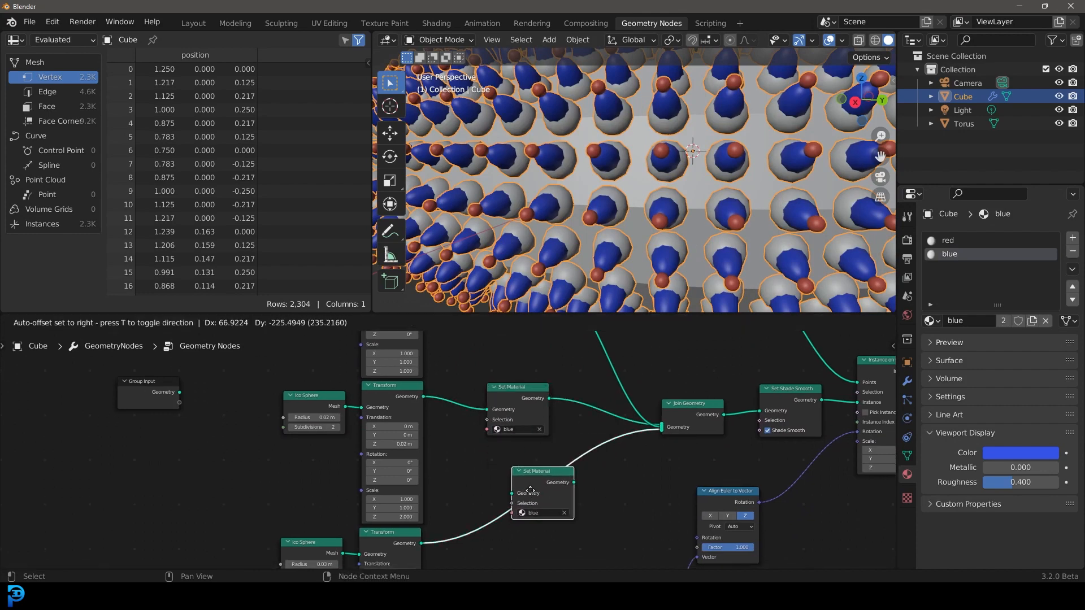
click(530, 491)
scroll(582, 509, up, 2)
Add a third material to the cube and name it purple
click(1072, 237)
click(978, 321)
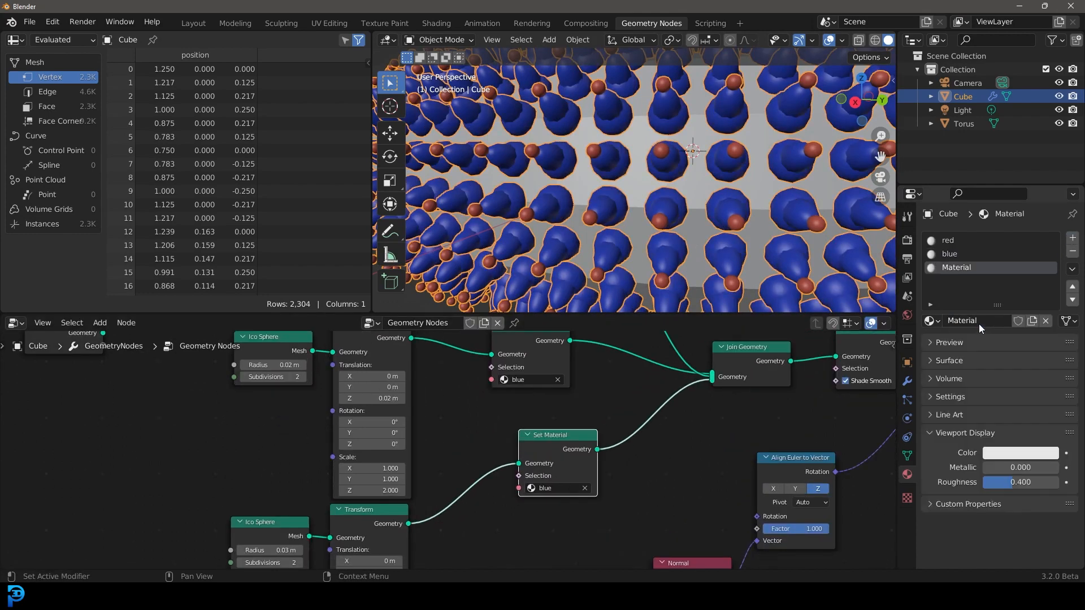
text(purple)
key(Return)
Set the purple material's Viewport Display color to purple and assign the material in the lowest Set Material node
click(1018, 457)
click(1022, 315)
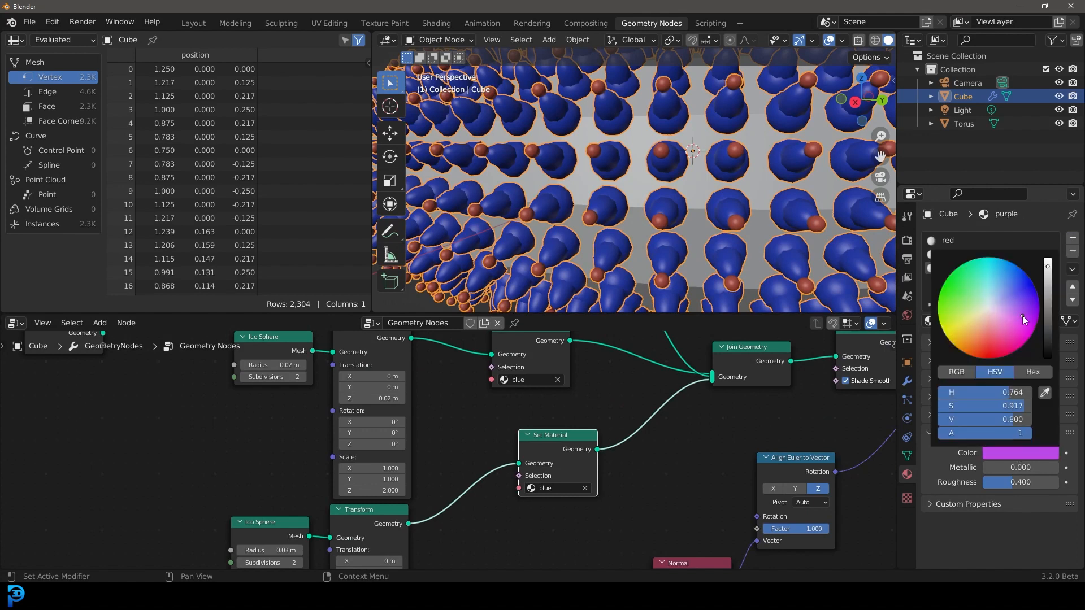
click(549, 489)
click(565, 390)
scroll(622, 163, down, 8)
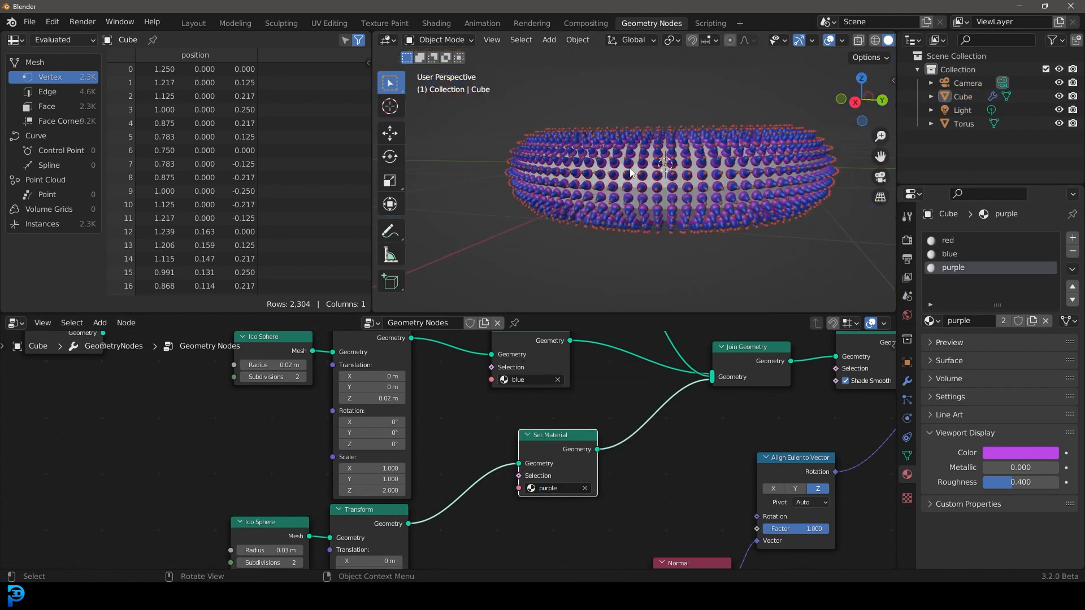
Duplicate the red Set Material node onto the link between the torus Object Info and the final Join Geometry
scroll(701, 360, down, 5)
middle_drag(707, 358, 528, 419)
scroll(498, 407, up, 2)
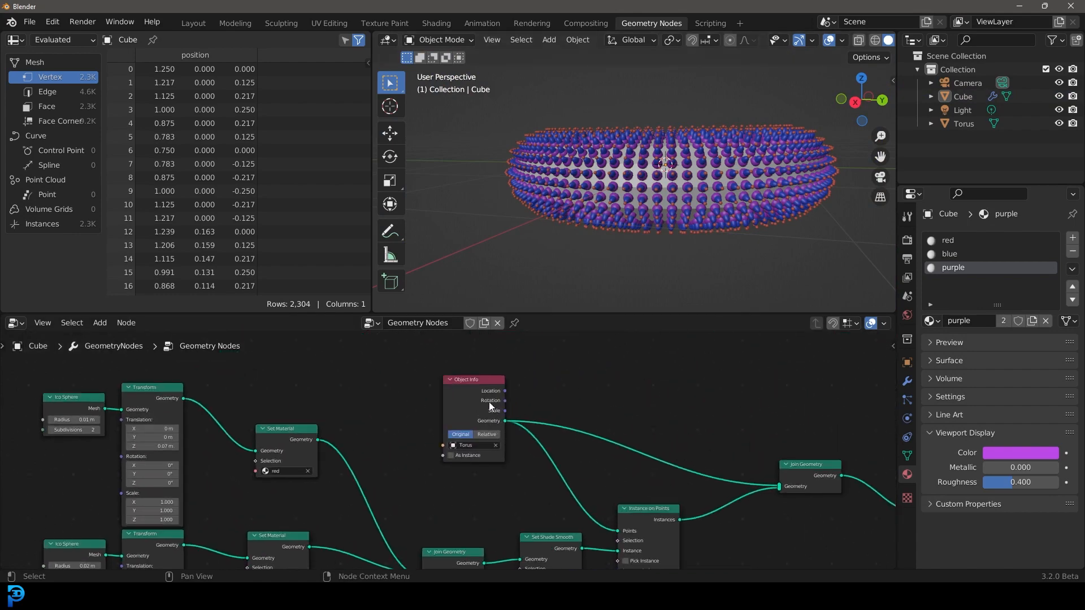
drag(468, 389, 472, 365)
middle_drag(581, 381, 513, 399)
scroll(570, 416, up, 3)
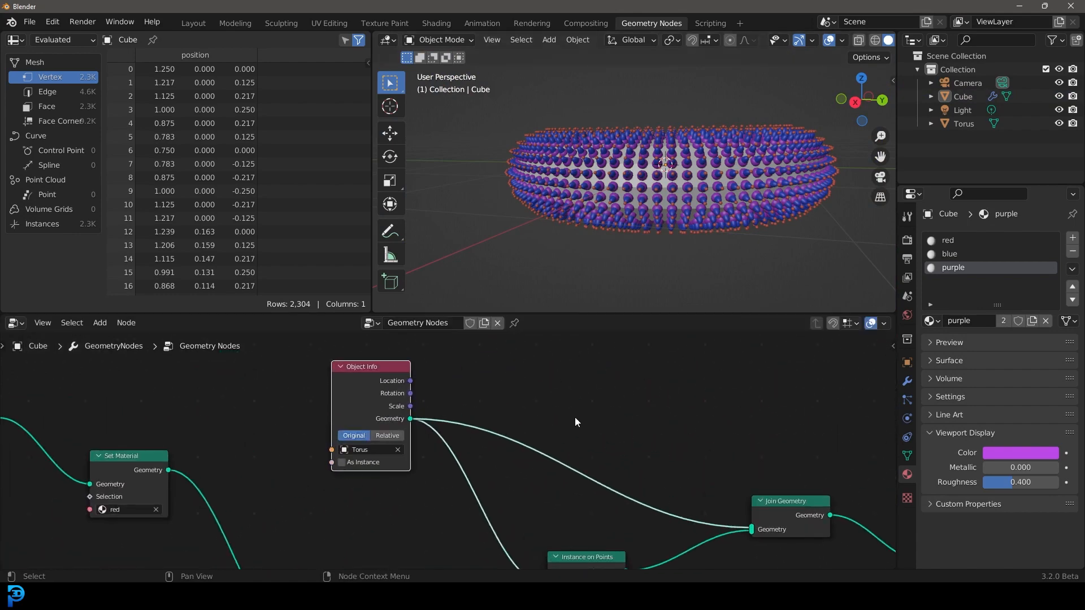
scroll(452, 449, down, 5)
key(shift+d)
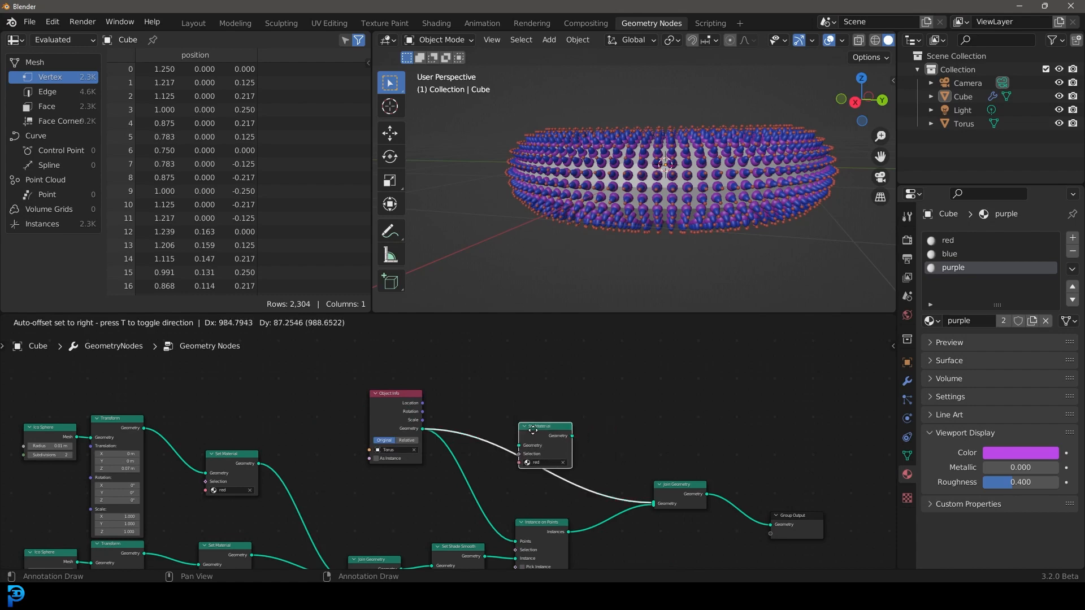
click(525, 424)
scroll(611, 425, up, 3)
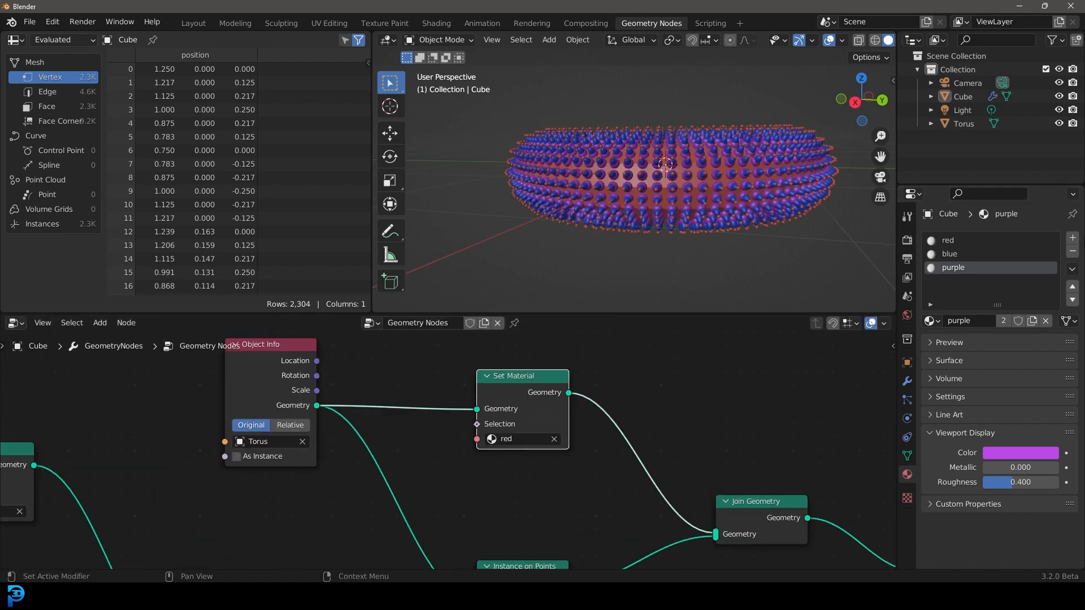
Add a fourth material to the cube and name it yellow
click(1072, 238)
click(995, 321)
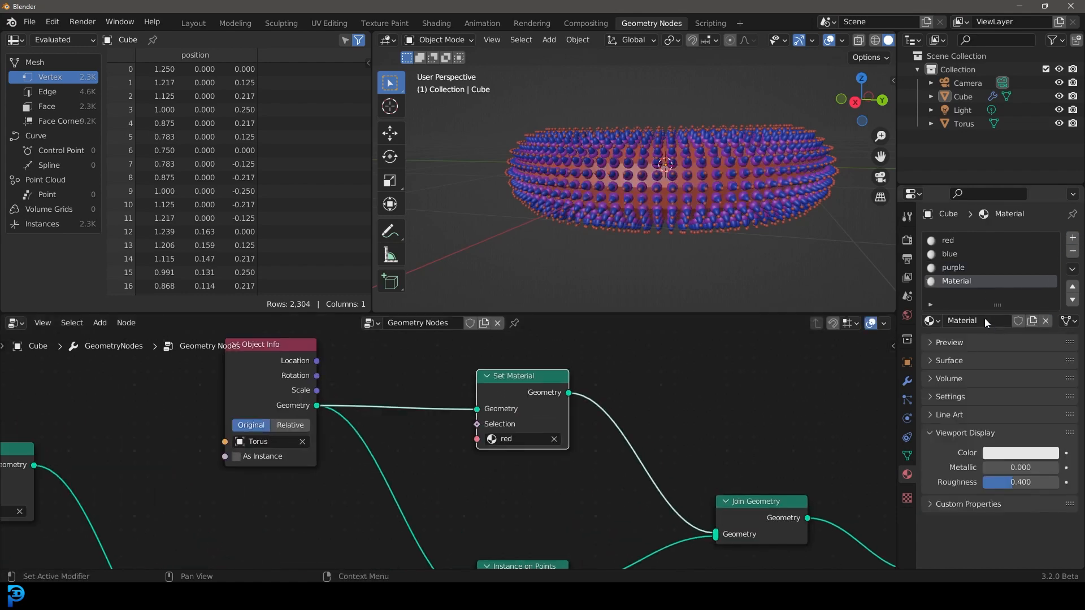
click(985, 318)
text(yellow)
key(Return)
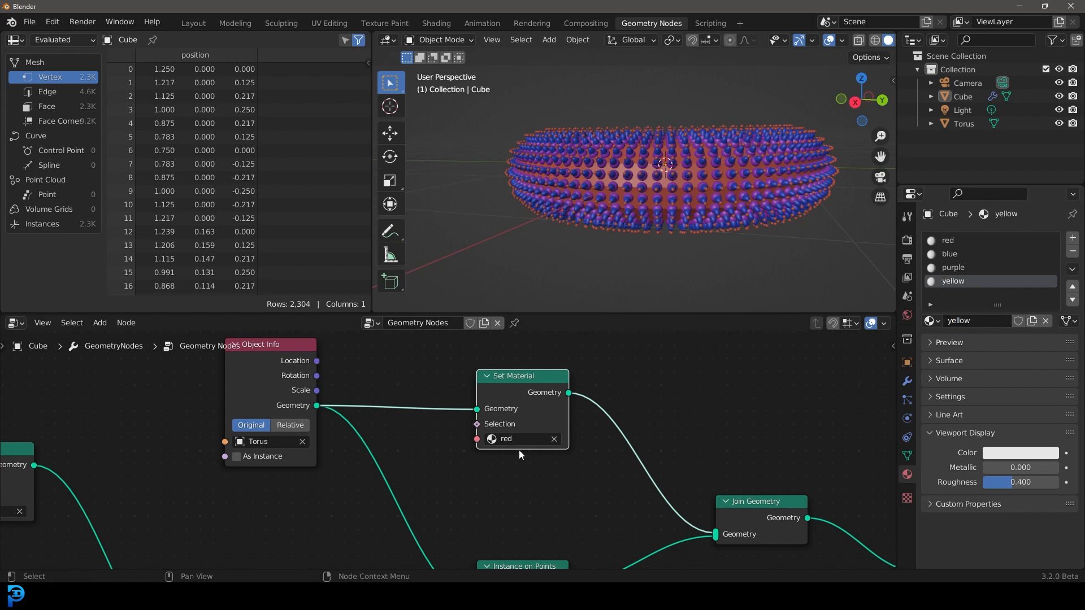
Assign the yellow material in the torus's Set Material node and set its Viewport Display color to yellow
click(515, 437)
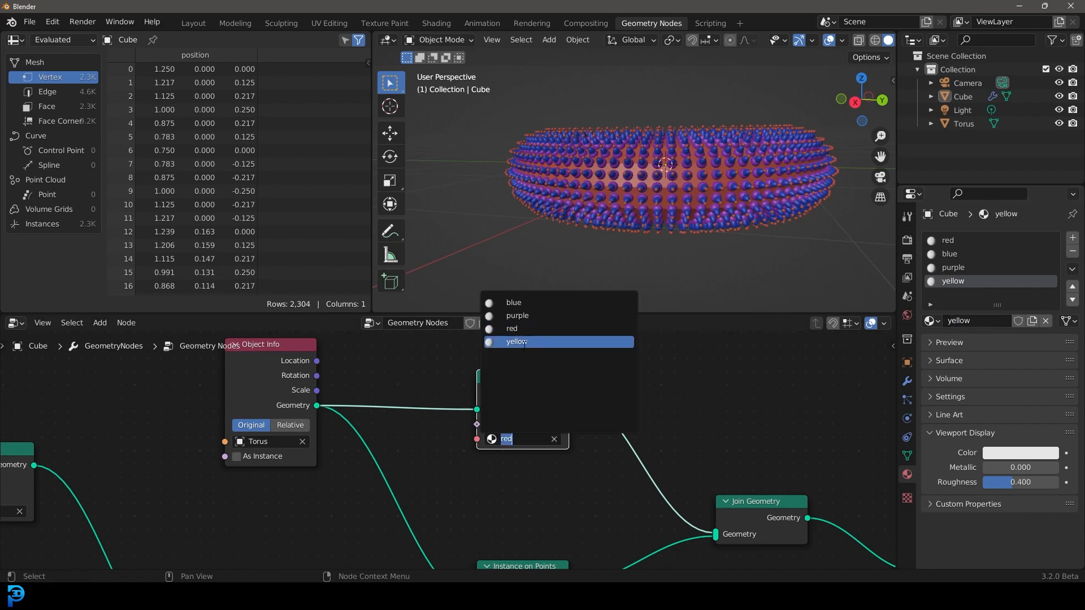
click(517, 341)
click(1007, 453)
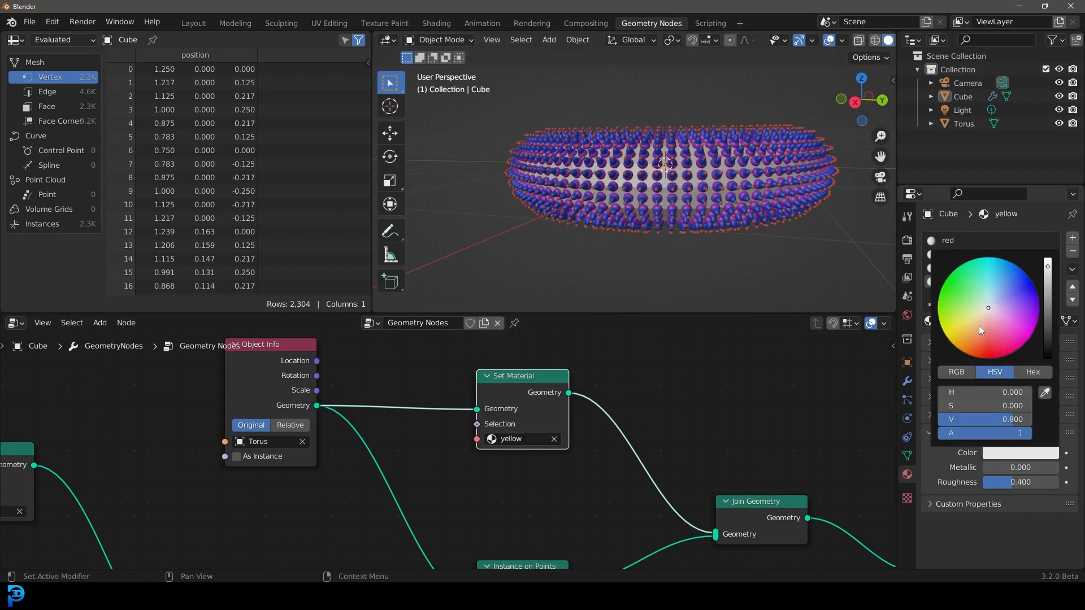
click(978, 325)
middle_drag(612, 217, 633, 248)
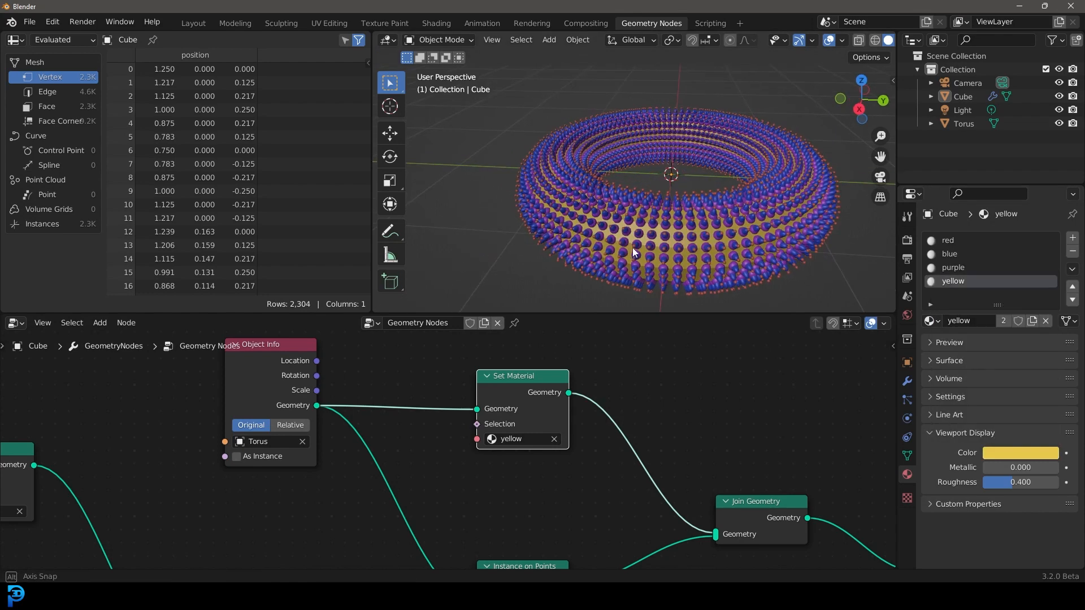
scroll(632, 247, up, 3)
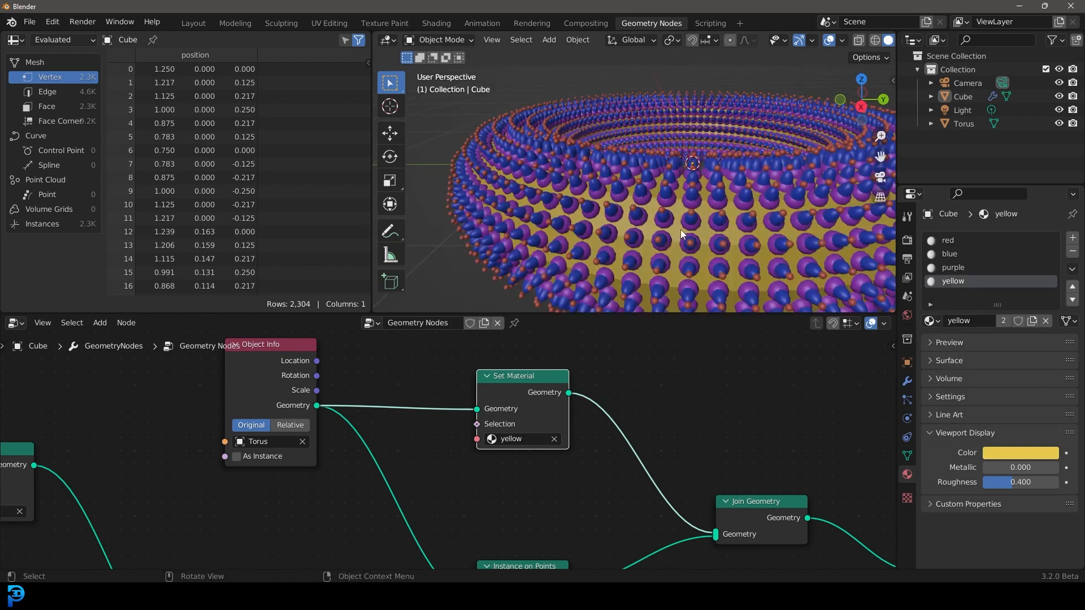
middle_drag(616, 222, 613, 181)
Add a Frame layout node near the Ico Sphere nodes in the node tree
scroll(430, 431, down, 8)
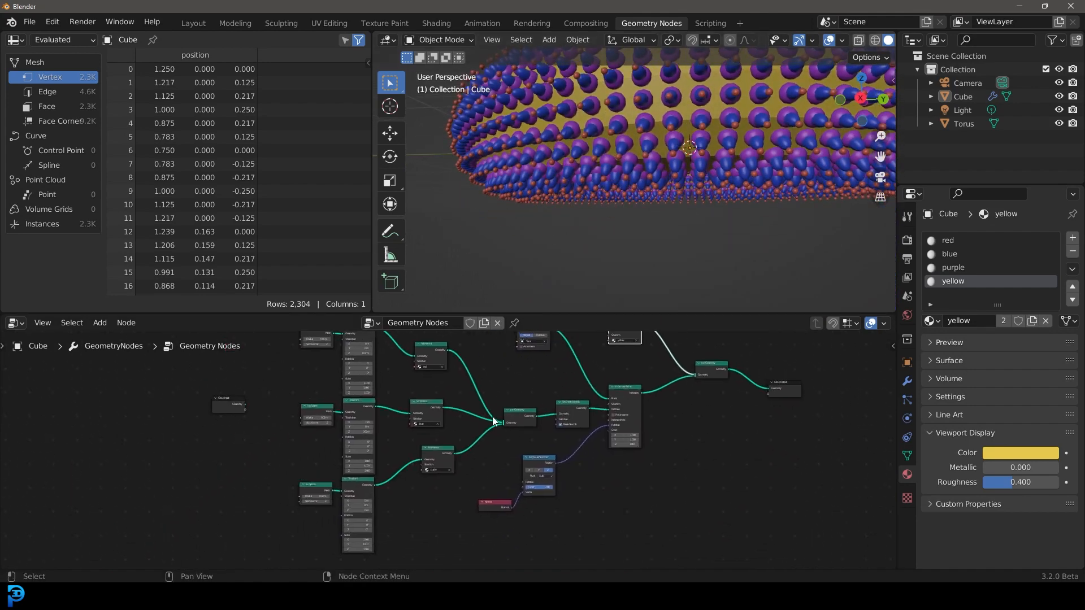
scroll(443, 441, down, 4)
middle_drag(432, 442, 504, 445)
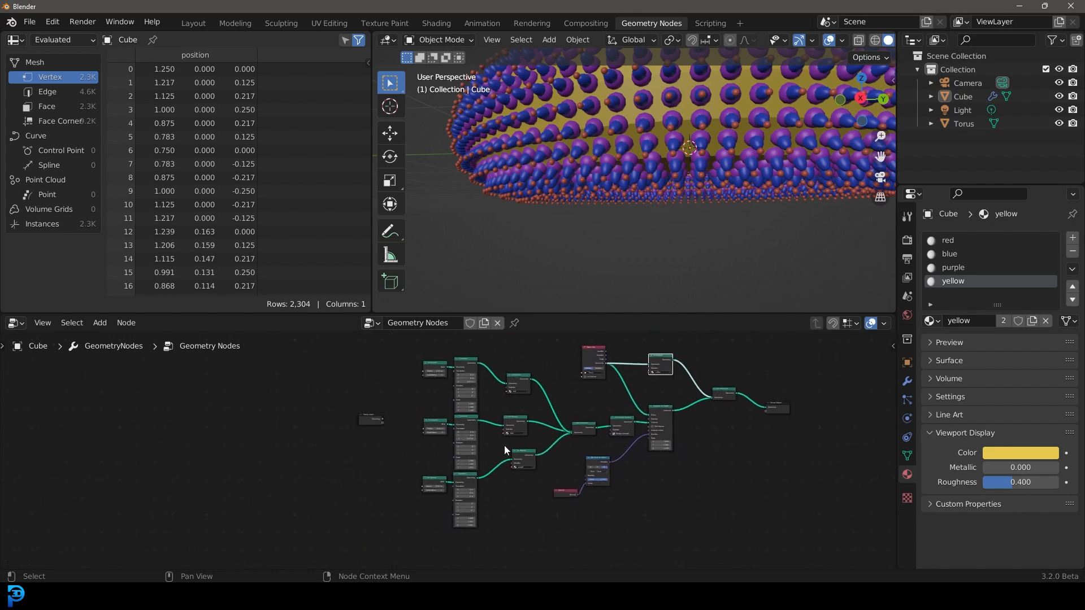
scroll(452, 442, up, 4)
middle_drag(392, 435, 406, 426)
scroll(405, 426, up, 1)
key(shift+a)
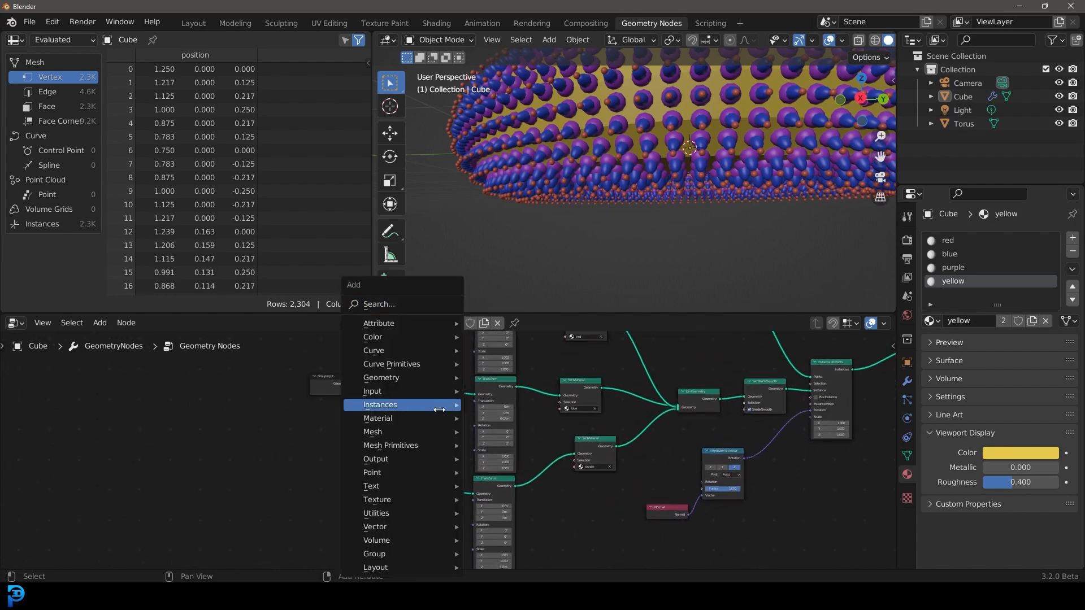
mouse_move(377, 568)
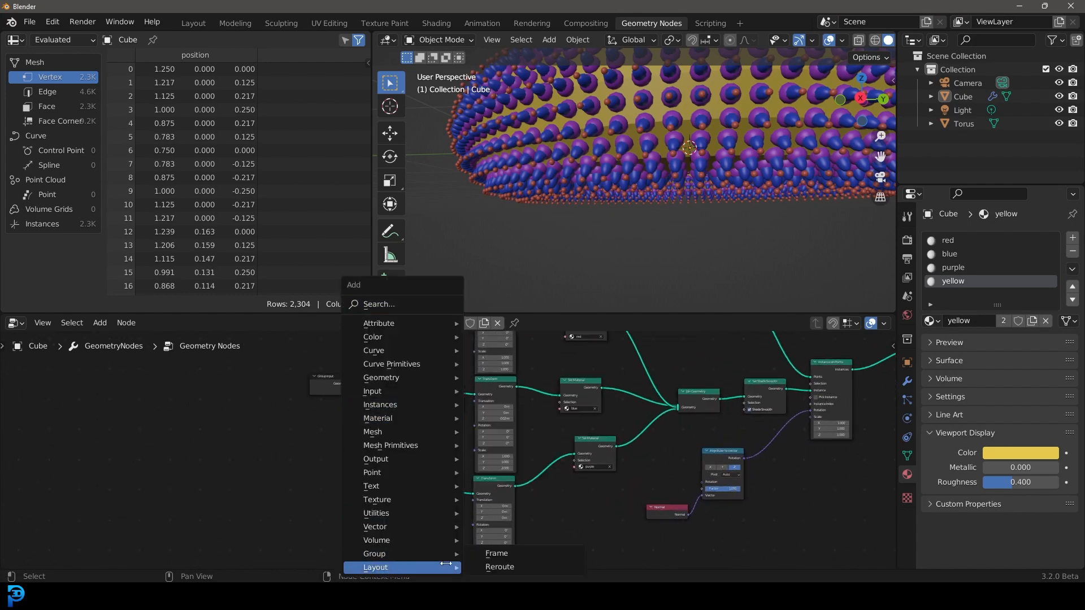
click(486, 555)
click(395, 432)
scroll(457, 446, down, 4)
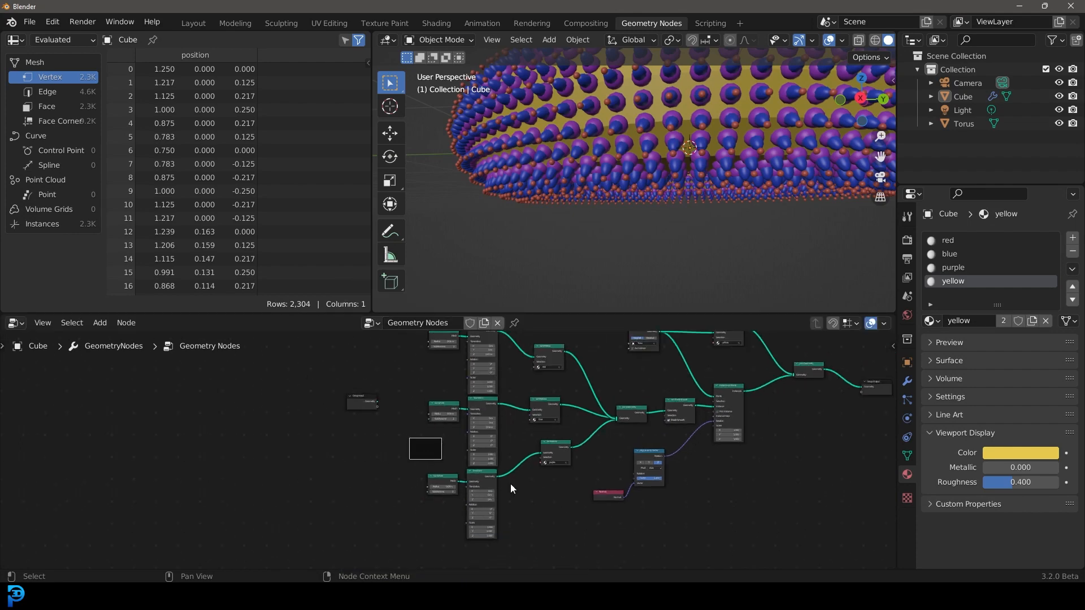
Move the three Ico Sphere, Transform and Set Material chains away from the other nodes and join them in a frame
middle_drag(511, 483, 473, 507)
scroll(473, 506, down, 2)
drag(495, 534, 413, 352)
scroll(413, 351, up, 2)
scroll(439, 355, up, 1)
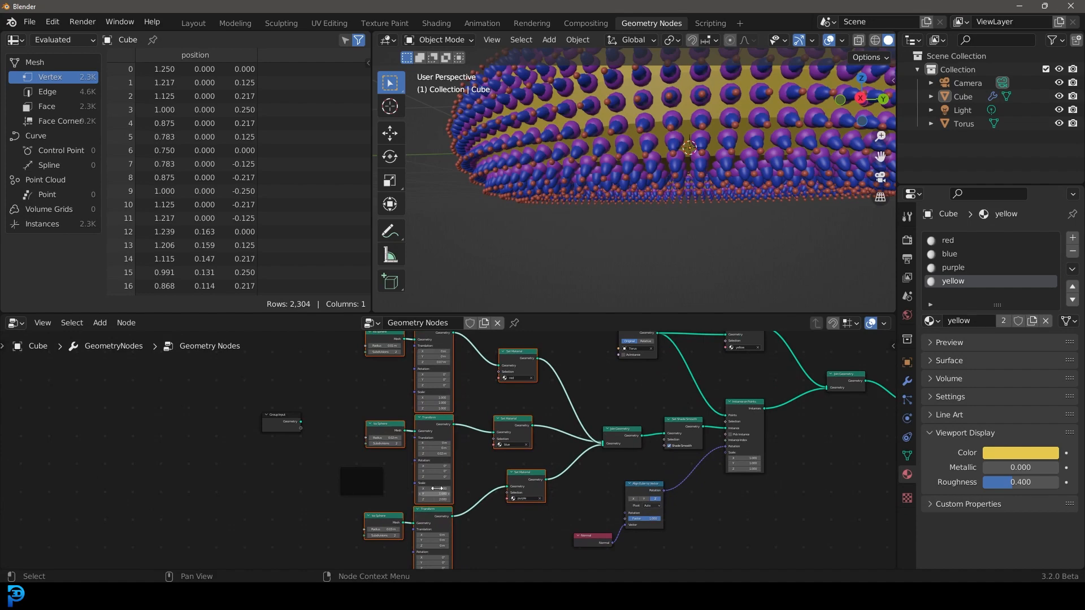
scroll(463, 453, down, 1)
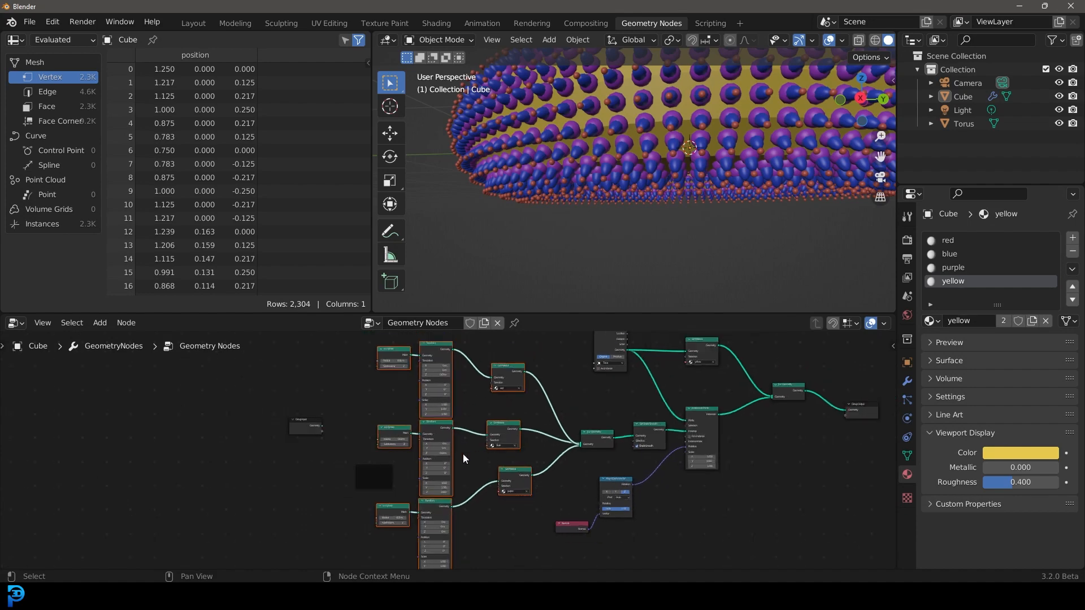
key(g)
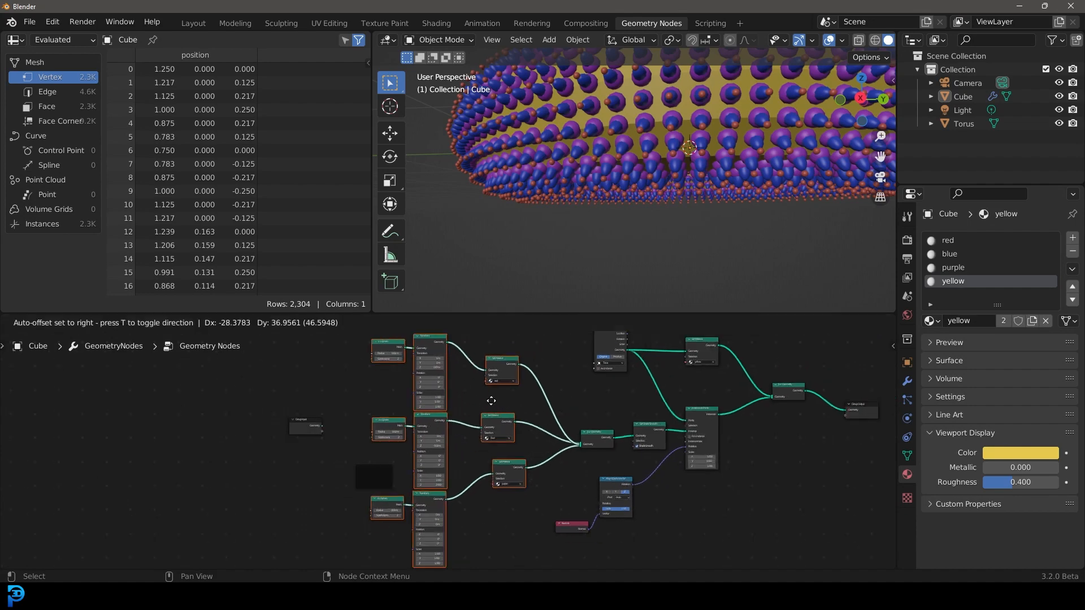
click(439, 460)
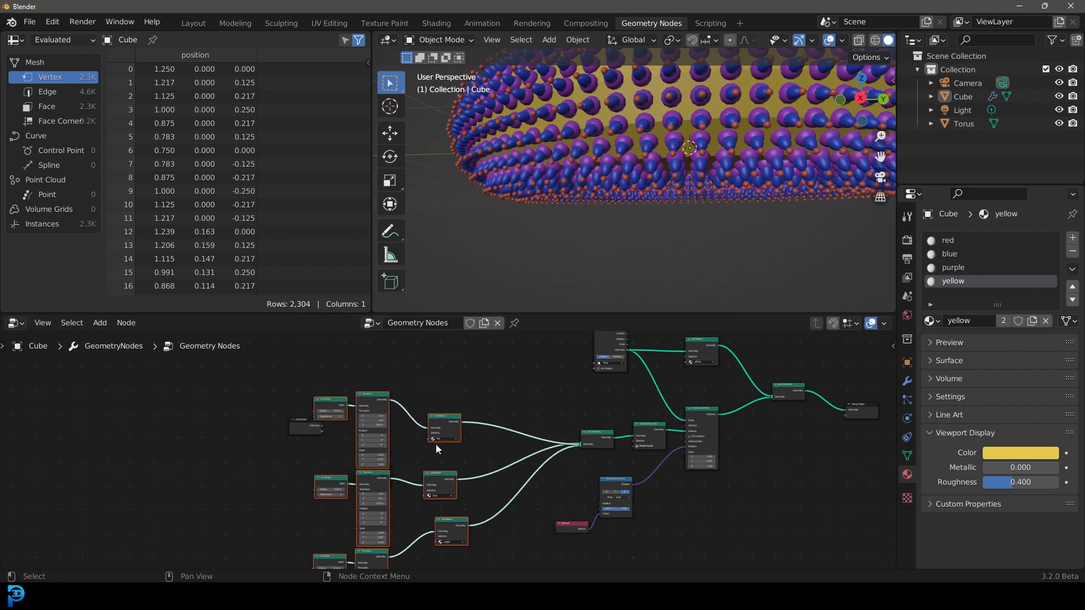
key(g)
click(442, 525)
key(ctrl+j)
Move the frame with the Ico Sphere chains closer to the Join Geometry node
scroll(413, 492, down, 4)
middle_drag(384, 484, 377, 416)
scroll(376, 411, up, 3)
scroll(446, 398, down, 4)
mouse_move(448, 396)
middle_down()
mouse_move(456, 422)
mouse_move(443, 409)
middle_up()
click(456, 423)
scroll(452, 427, up, 1)
click(446, 406)
scroll(453, 413, down, 2)
key(g)
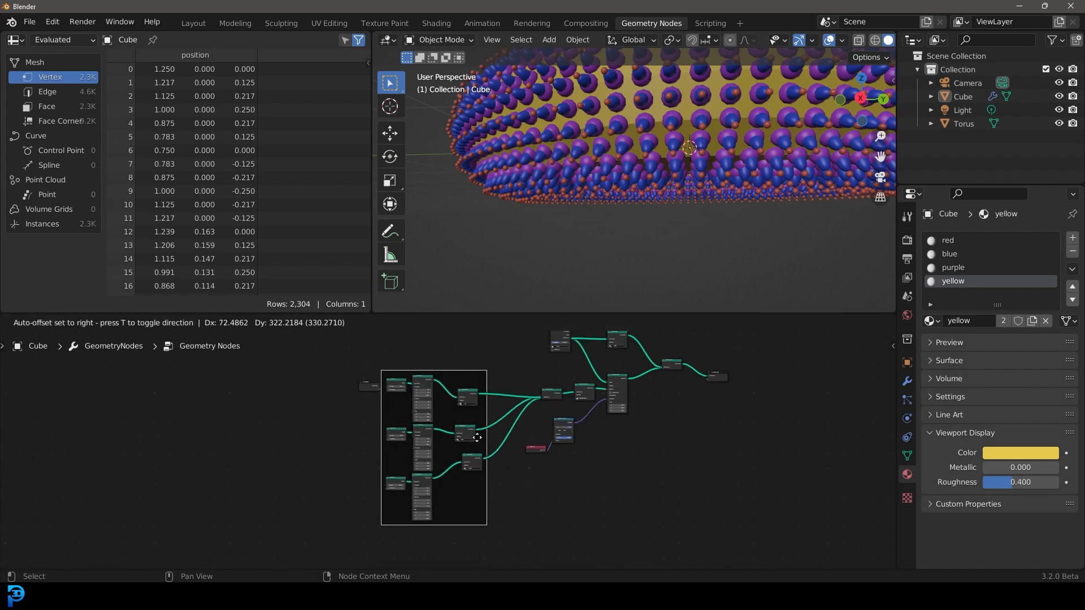
click(485, 412)
scroll(588, 422, up, 1)
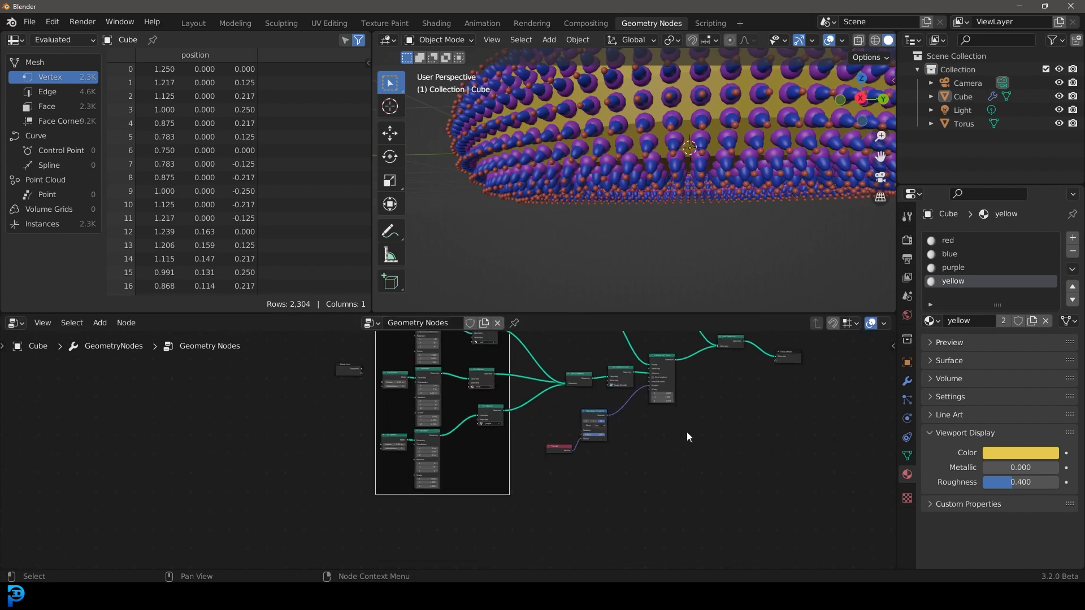
Enable a custom color for the selected frame and set it to orange-red
key(n)
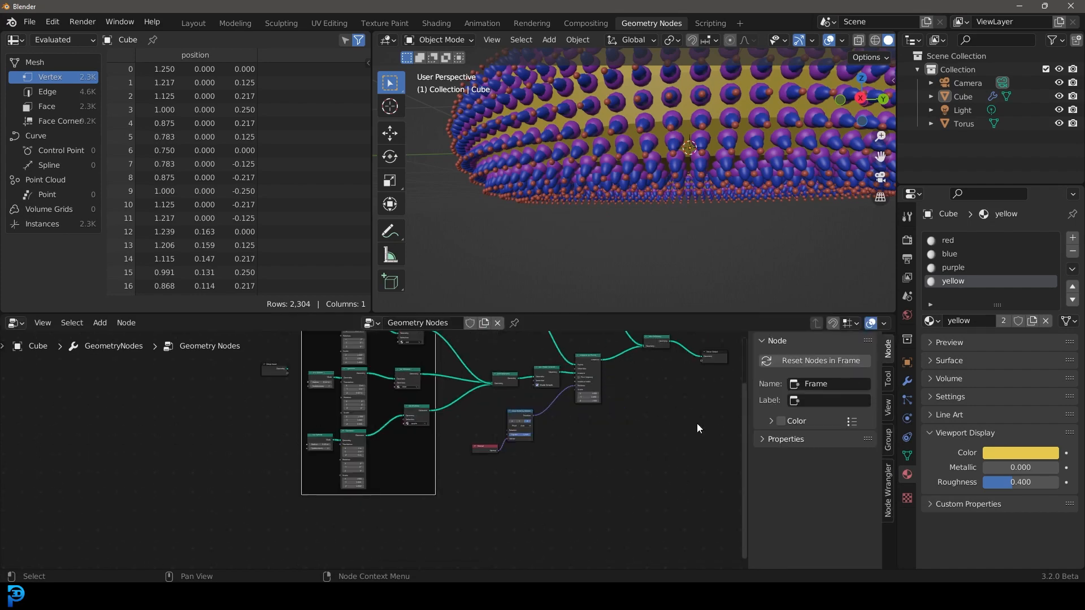
click(781, 421)
click(771, 422)
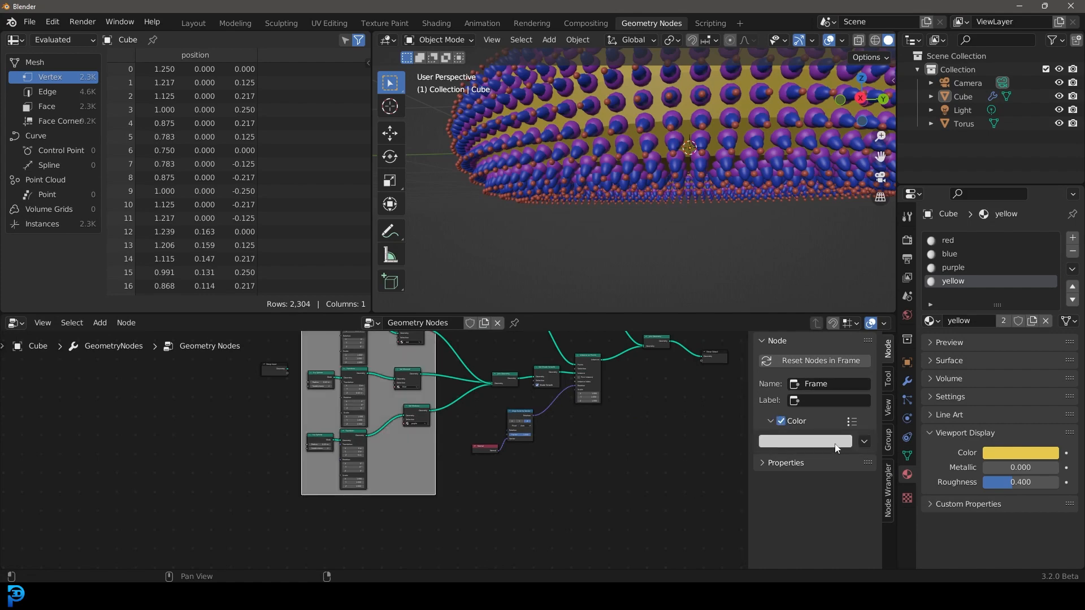
click(805, 441)
click(808, 335)
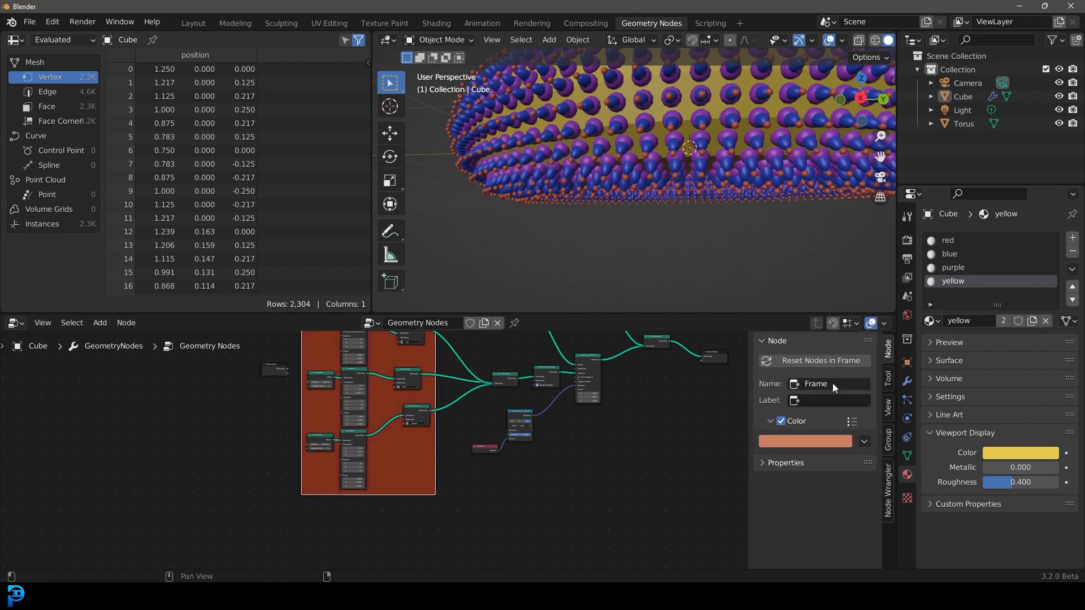
Label the frame "sphers"
click(826, 401)
middle_drag(457, 462, 466, 505)
scroll(416, 452, up, 4)
middle_drag(406, 424, 438, 511)
scroll(456, 440, up, 2)
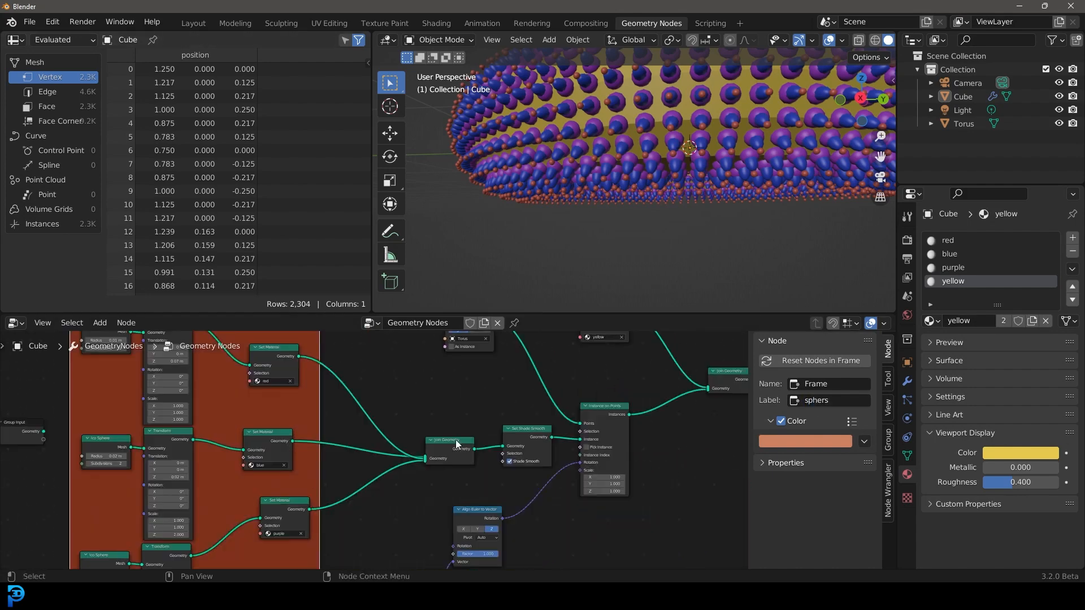
Place the Join Geometry and Set Shade Smooth nodes of the sphere chains inside the "sphers" frame
drag(456, 440, 368, 434)
drag(292, 442, 456, 430)
middle_drag(538, 425, 480, 392)
scroll(480, 392, down, 2)
drag(473, 392, 446, 409)
Rearrange the Instance on Points, Align Euler to Vector and Normal nodes beside the "sphers" frame
middle_drag(415, 538, 316, 513)
scroll(315, 514, down, 2)
drag(275, 507, 436, 525)
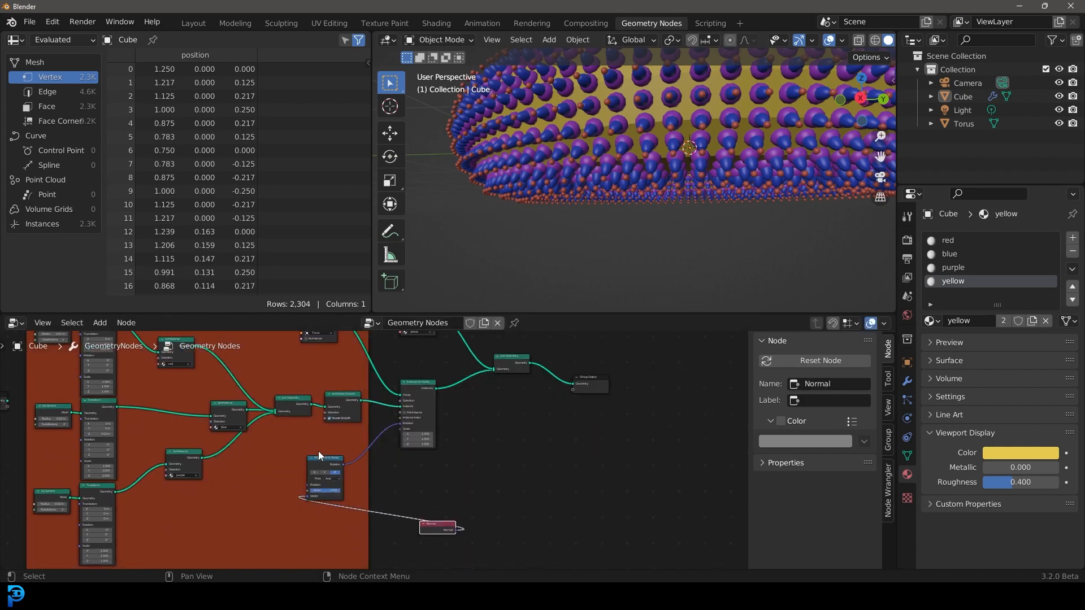
drag(324, 459, 430, 468)
drag(420, 382, 494, 396)
drag(425, 488, 446, 462)
drag(432, 523, 404, 482)
Move the Object Info and yellow Set Material nodes side by side above the "sphers" frame
scroll(520, 358, up, 1)
middle_drag(520, 358, 522, 528)
drag(277, 450, 291, 381)
drag(406, 471, 378, 385)
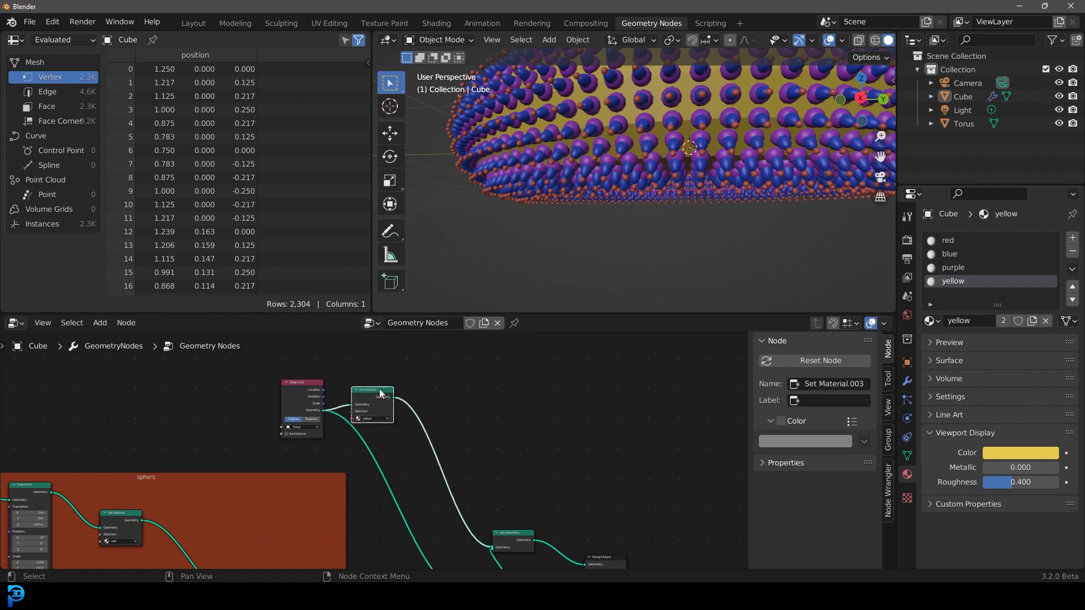
Add a new frame and place the Object Info and yellow Set Material nodes inside it
scroll(376, 387, up, 6)
middle_drag(370, 380, 442, 388)
key(shift+a)
mouse_move(442, 388)
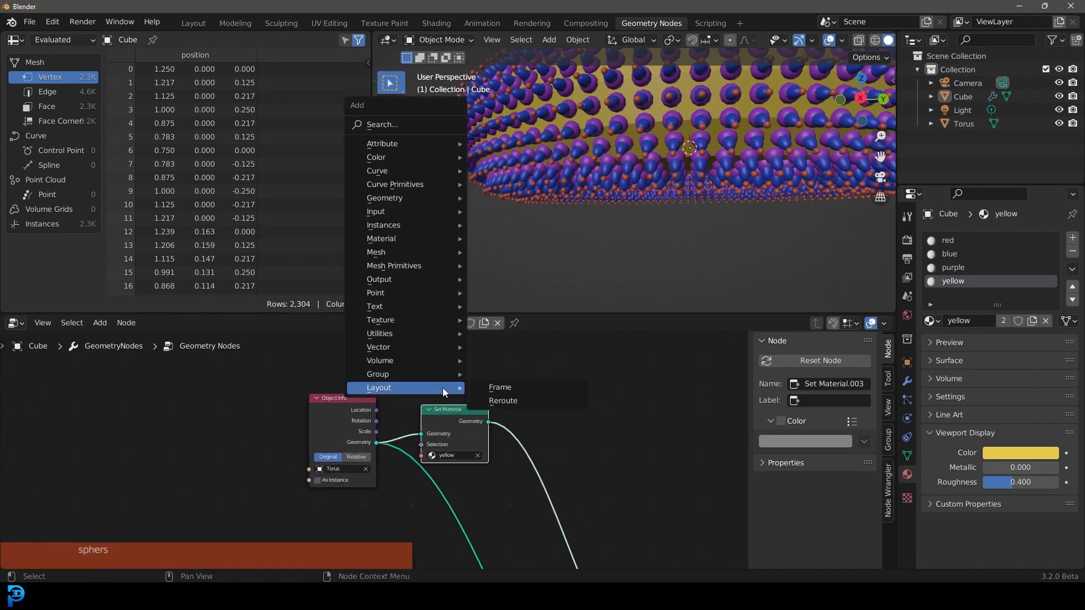
click(500, 390)
click(385, 348)
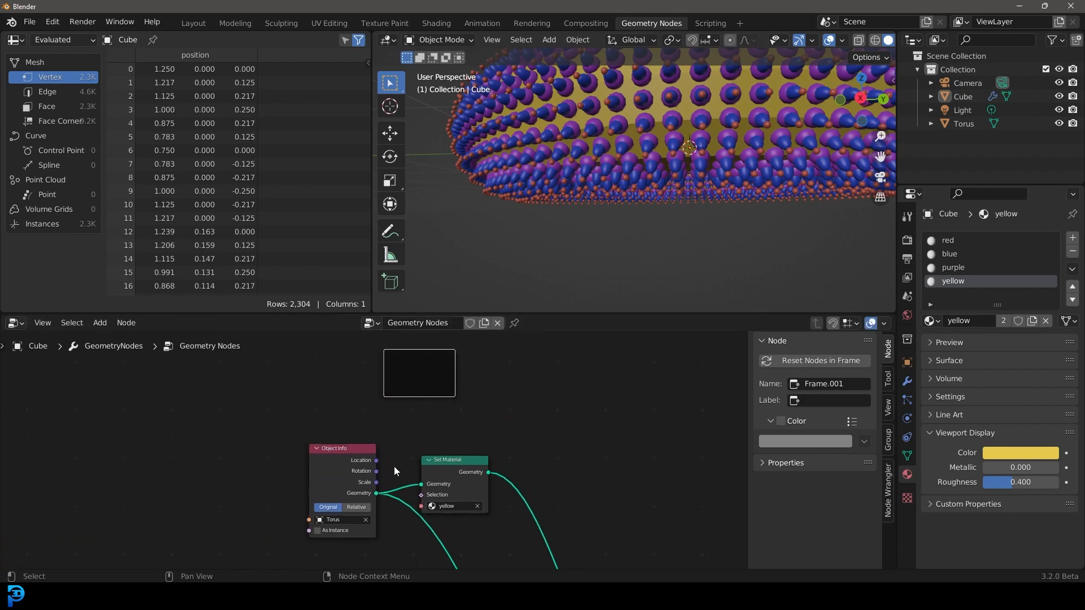
drag(270, 432, 468, 482)
key(g)
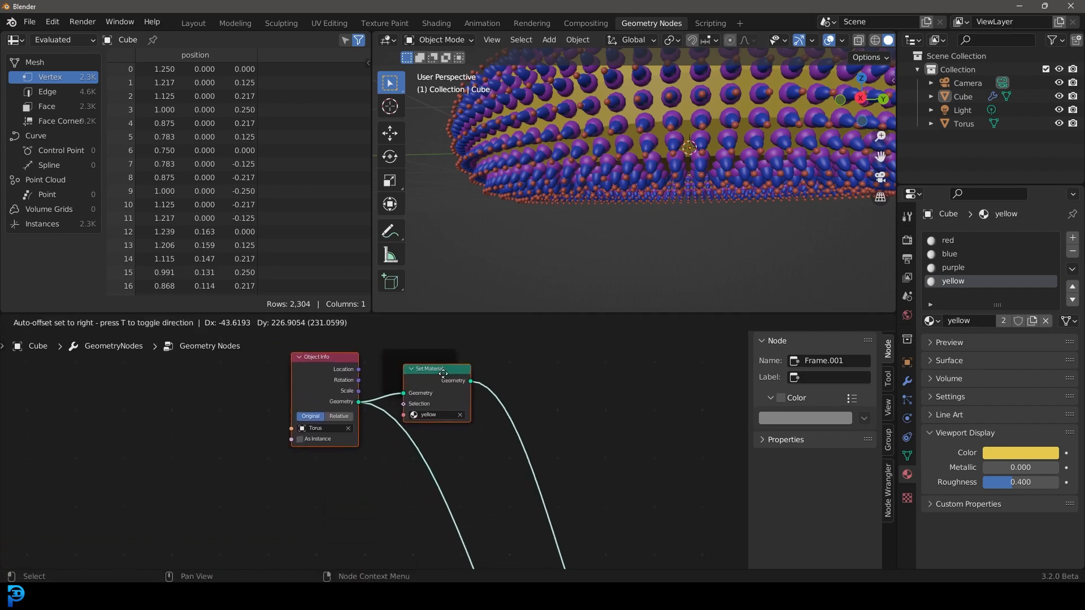
click(361, 363)
click(401, 342)
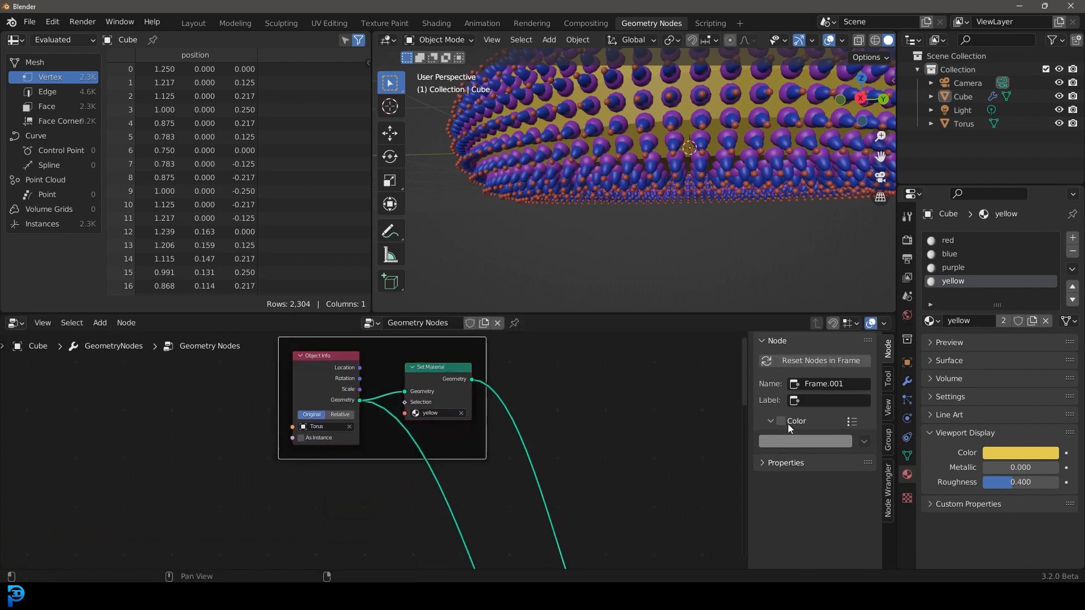
Give the new frame a custom blue color and label it "torus"
click(780, 421)
click(805, 441)
click(830, 269)
drag(874, 270, 875, 261)
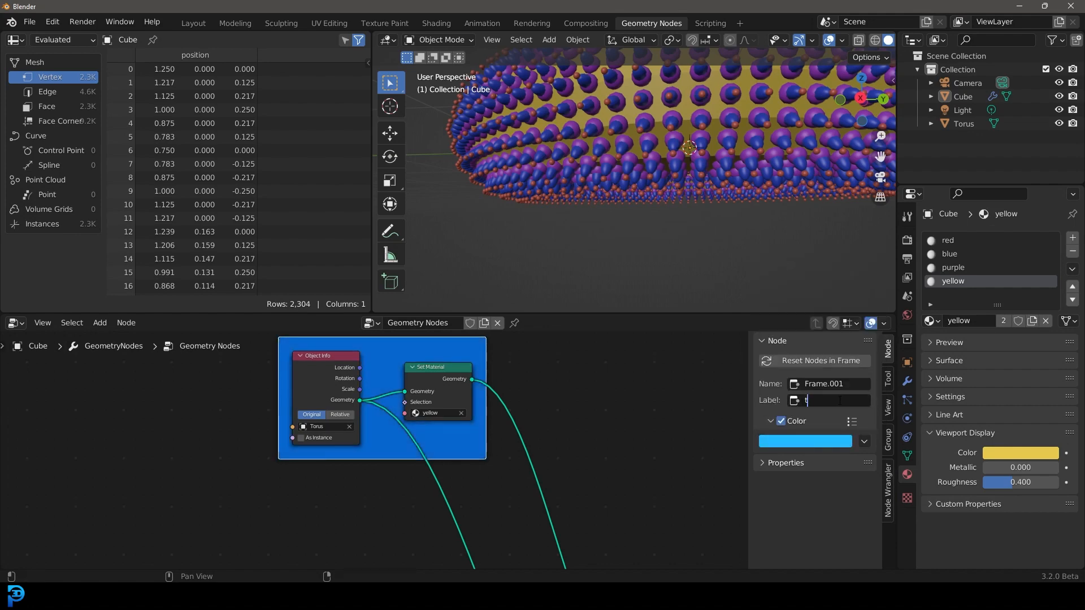
click(840, 400)
text(torus)
key(Return)
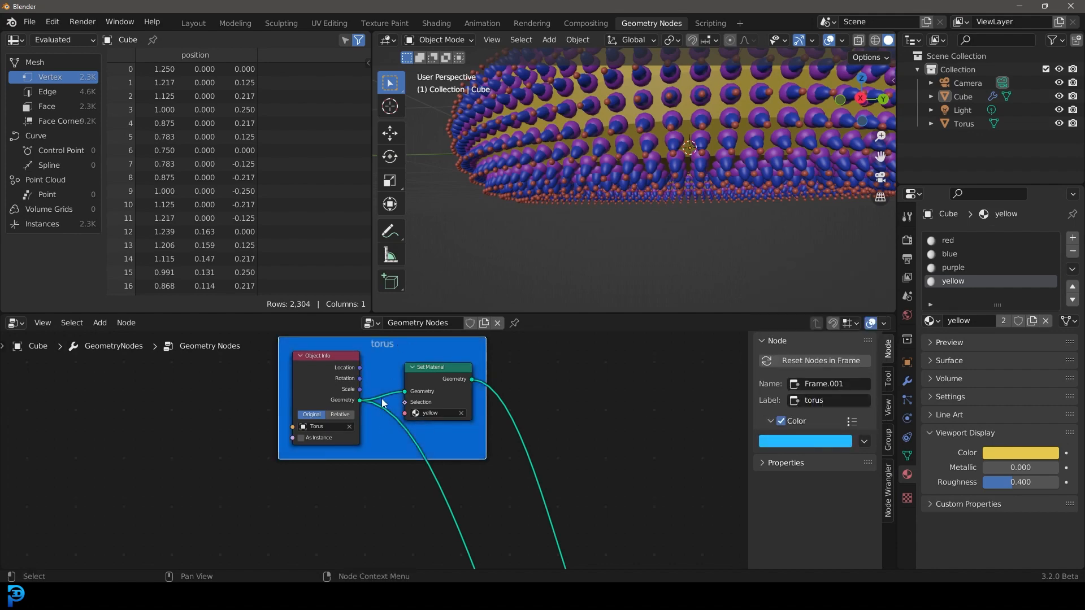
Move the final Join Geometry and Group Output nodes farther away from the Instance on Points node
scroll(383, 403, down, 2)
drag(383, 403, 384, 415)
drag(505, 480, 392, 414)
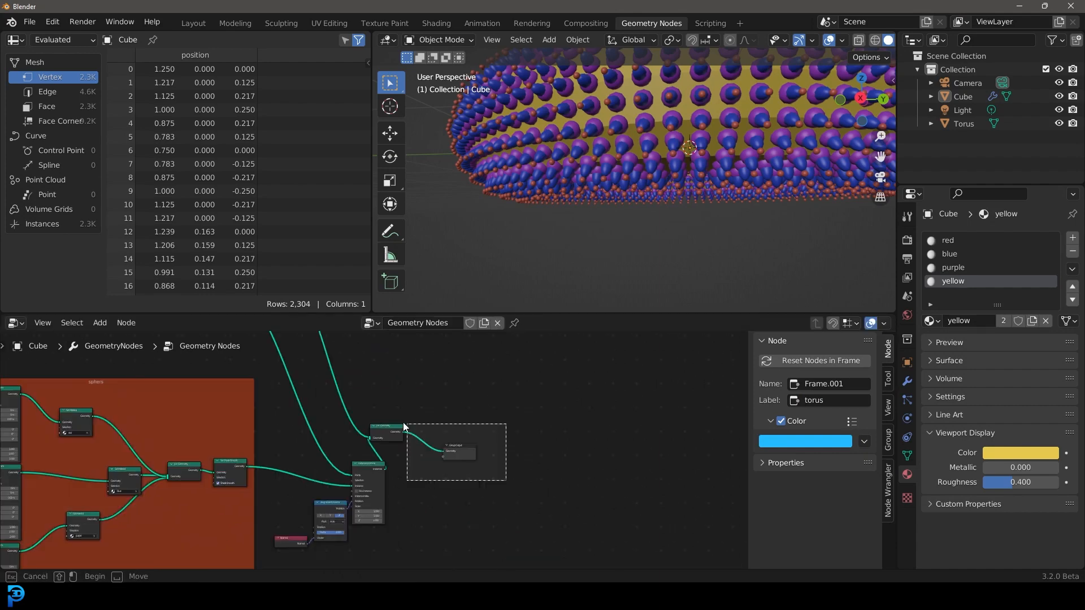
key(g)
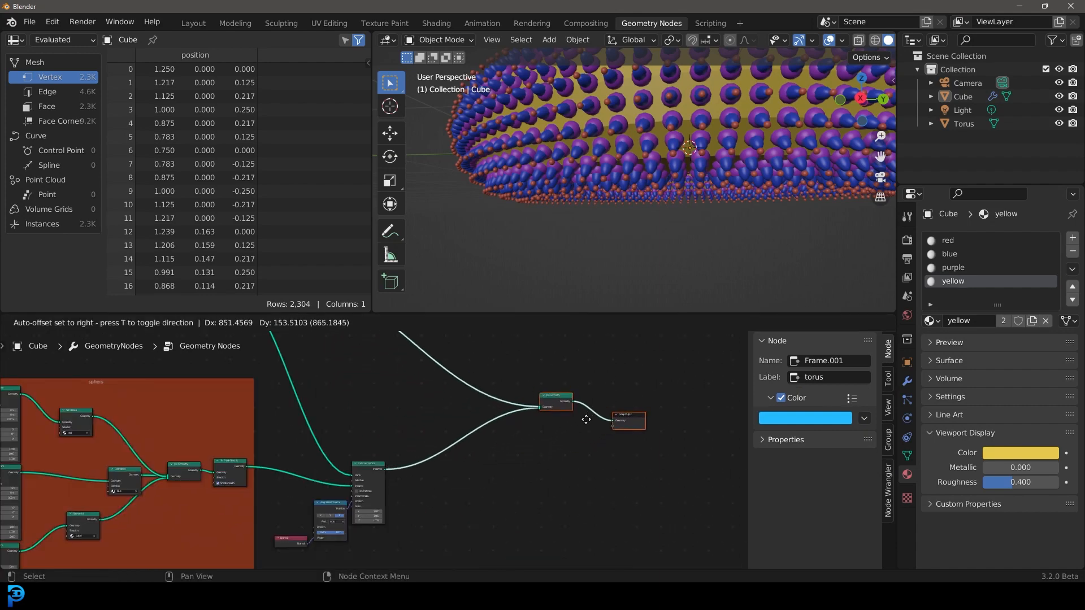
click(586, 419)
Move the "torus" frame closer to the "sphers" frame, just above its output end
key(Home)
shift+right_drag(425, 466, 426, 492)
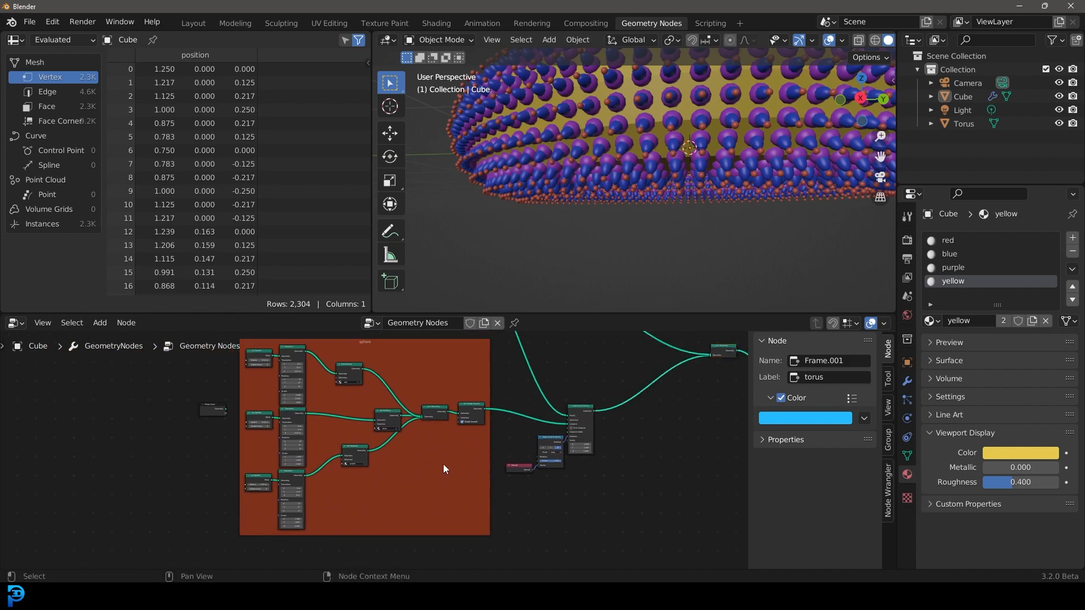
click(405, 342)
key(g)
click(414, 448)
mouse_move(510, 429)
middle_down()
mouse_move(505, 545)
mouse_move(516, 432)
middle_up()
click(476, 357)
click(477, 360)
scroll(516, 432, up, 2)
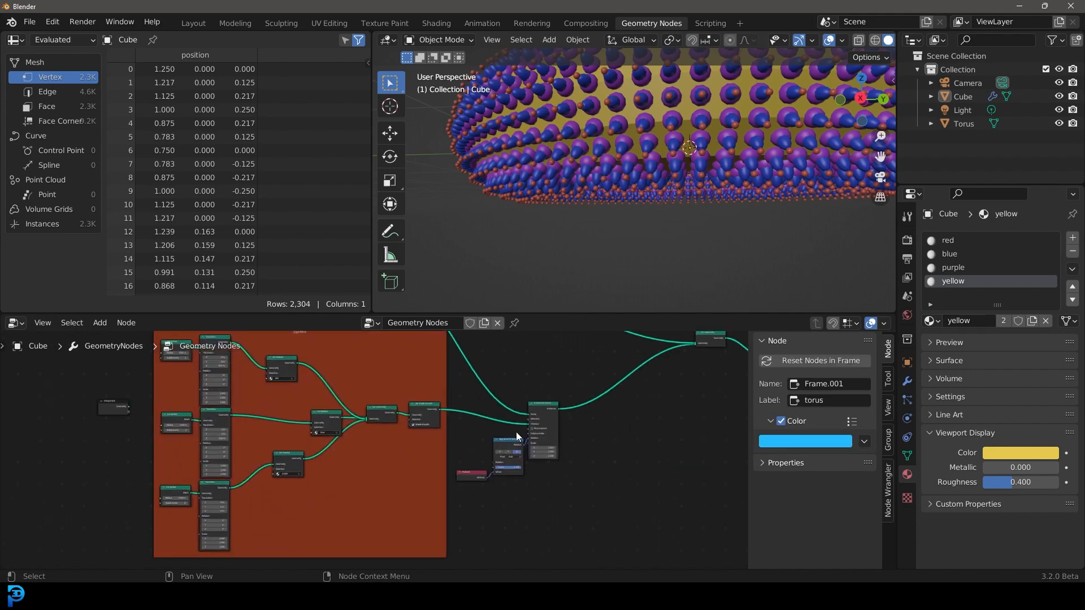
Move the Instance on Points, Align Euler to Vector and Normal nodes farther from the "sphers" frame
drag(603, 514, 474, 380)
middle_drag(607, 437, 525, 458)
scroll(521, 461, up, 2)
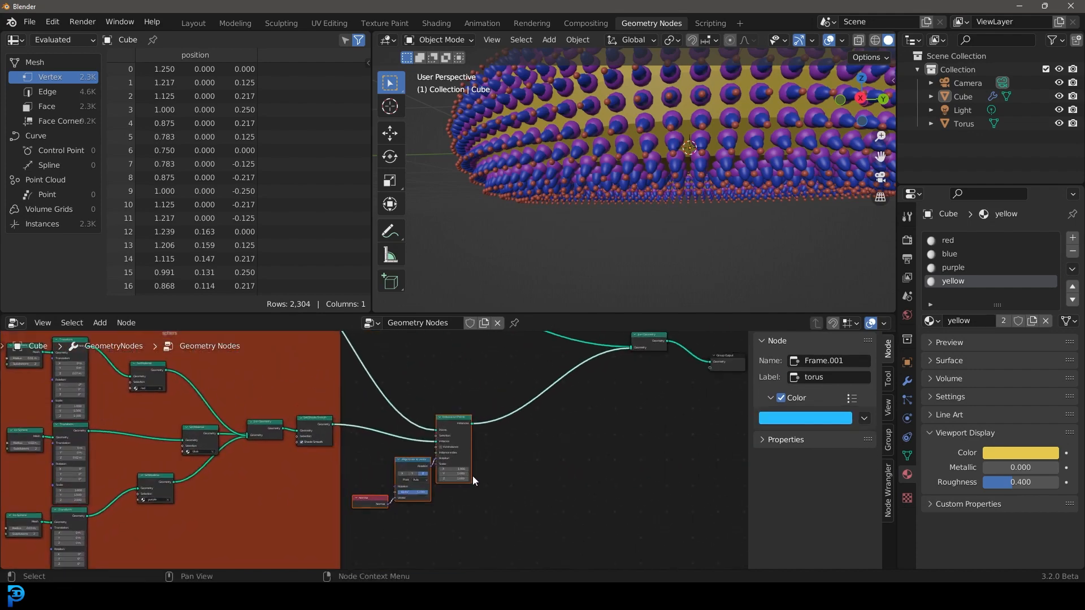
key(g)
click(509, 453)
Shift the Align Euler to Vector and Normal nodes slightly away from the Instance on Points node
scroll(560, 460, up, 2)
drag(464, 518, 410, 428)
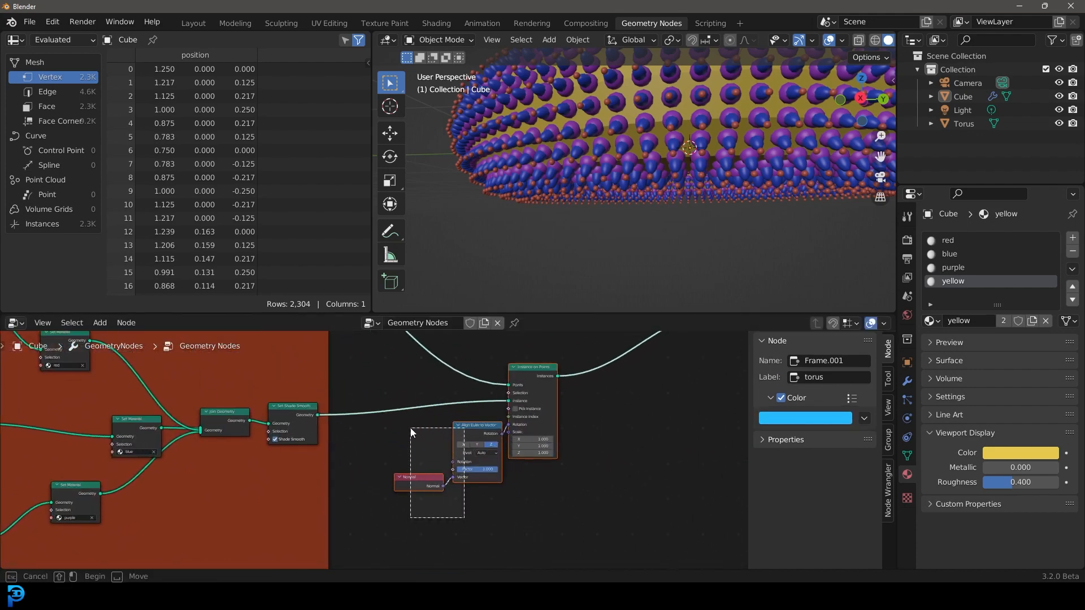
key(g)
click(434, 453)
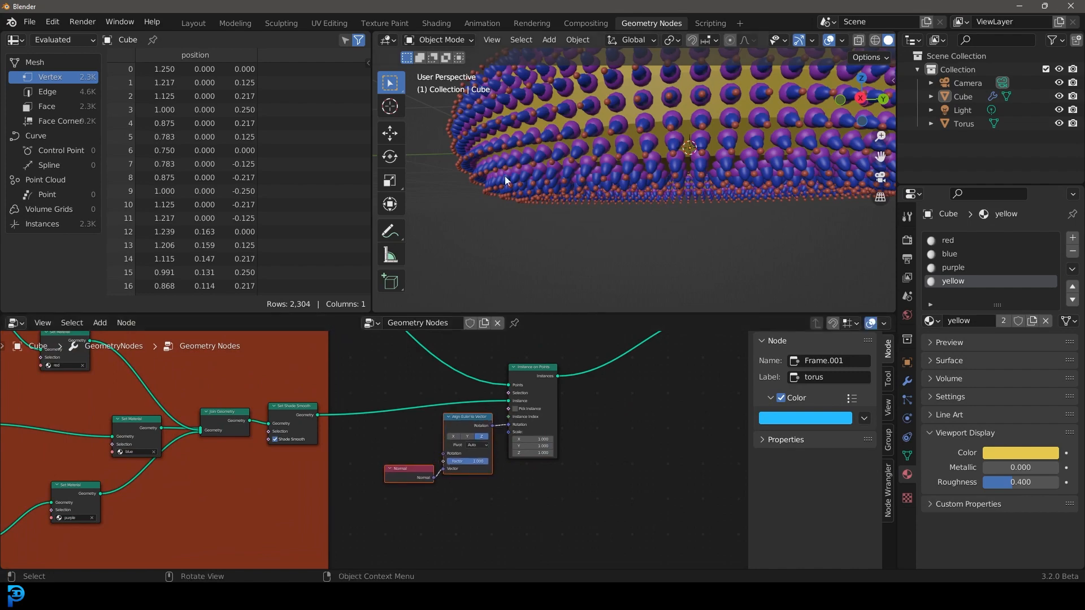
Insert a Subdivision Surface node after the yellow Set Material node, inside the "torus" frame
middle_drag(693, 405, 574, 538)
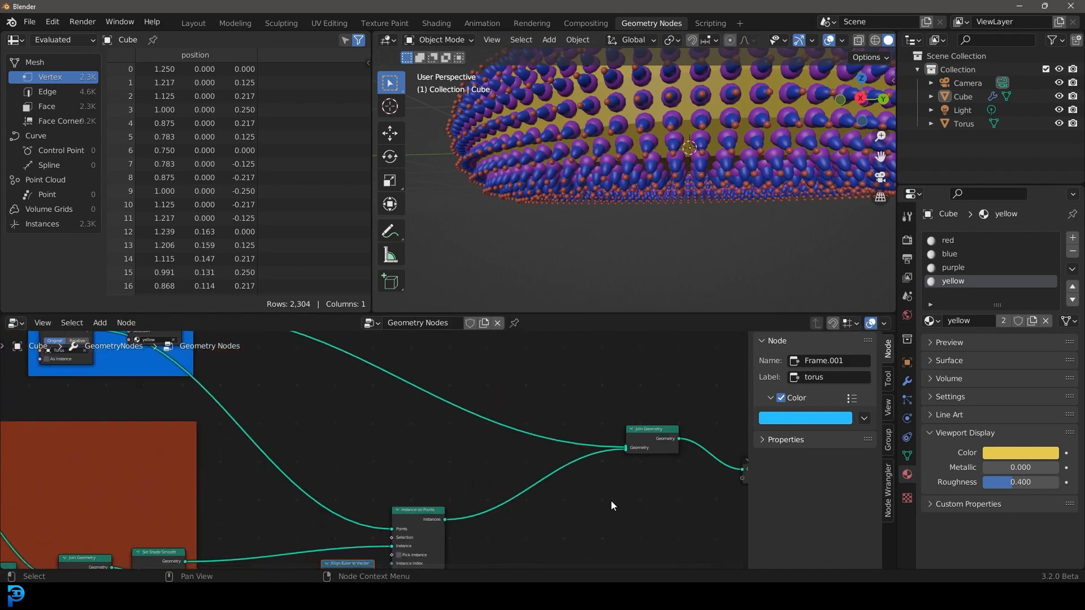
scroll(340, 436, down, 3)
middle_drag(340, 435, 544, 474)
scroll(534, 473, up, 7)
middle_drag(517, 421, 397, 398)
scroll(520, 364, up, 2)
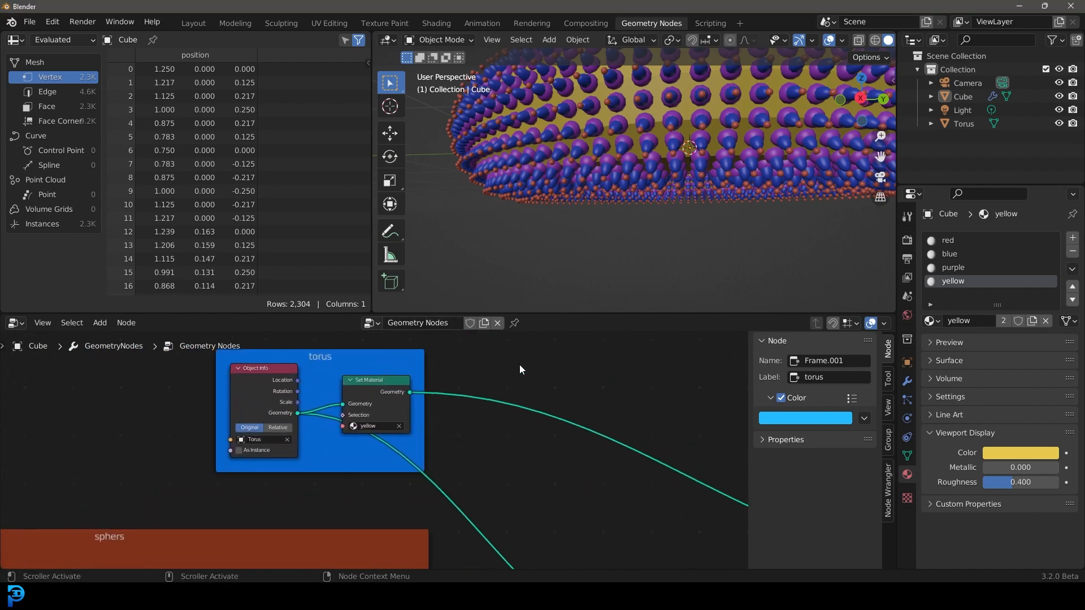
middle_drag(403, 355, 428, 385)
scroll(428, 385, up, 1)
key(shift+a)
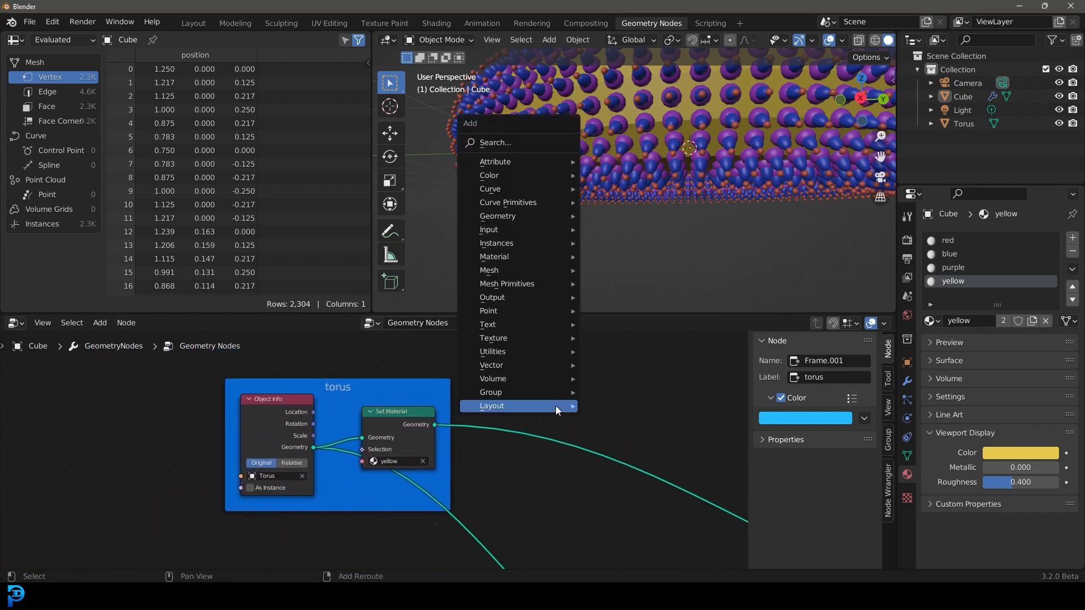
click(494, 145)
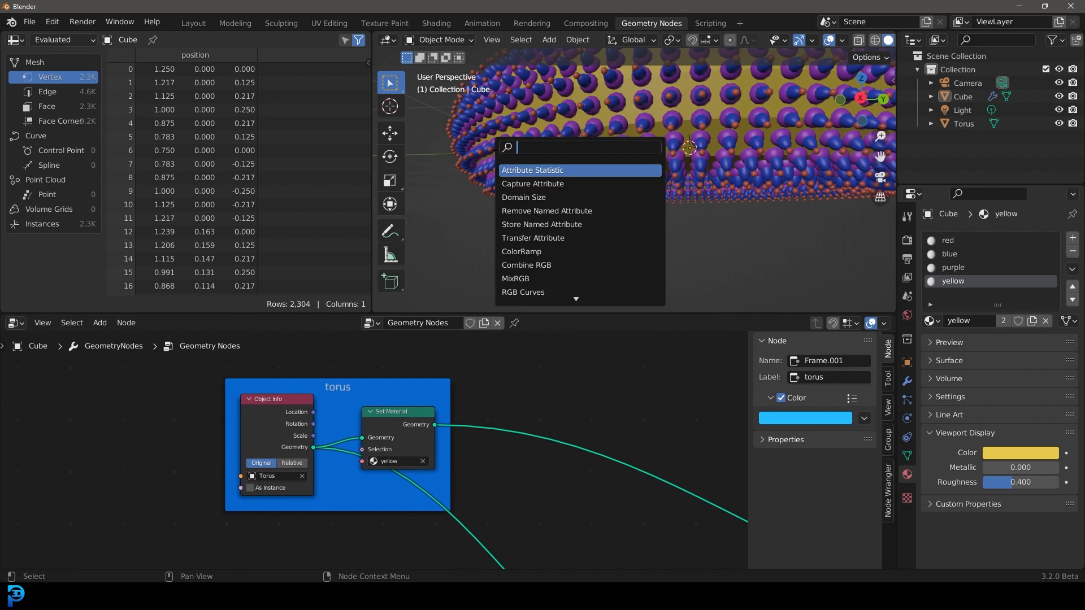
text(sub)
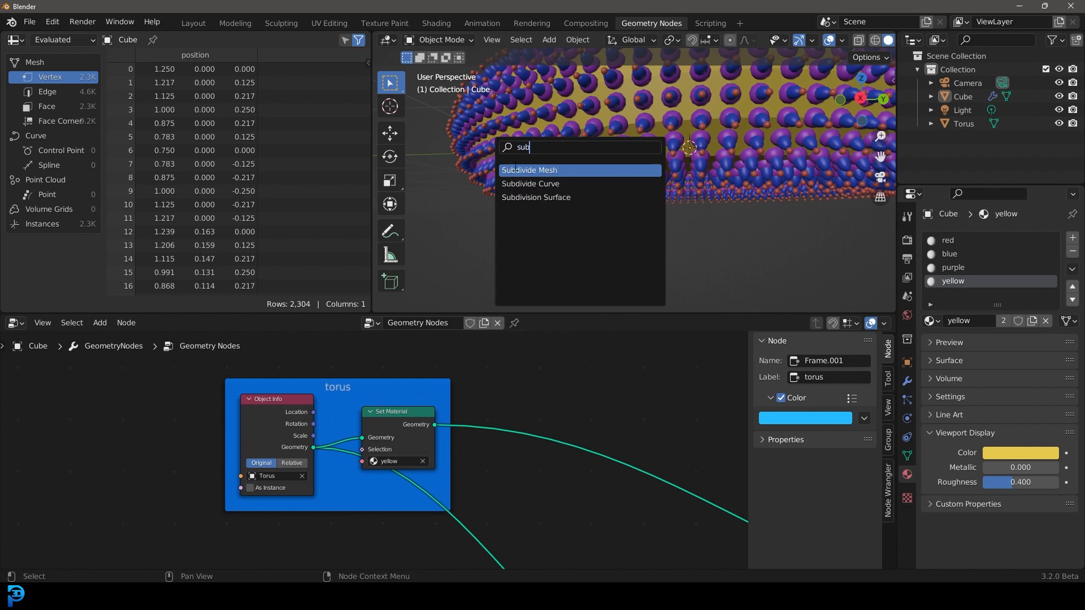
click(545, 198)
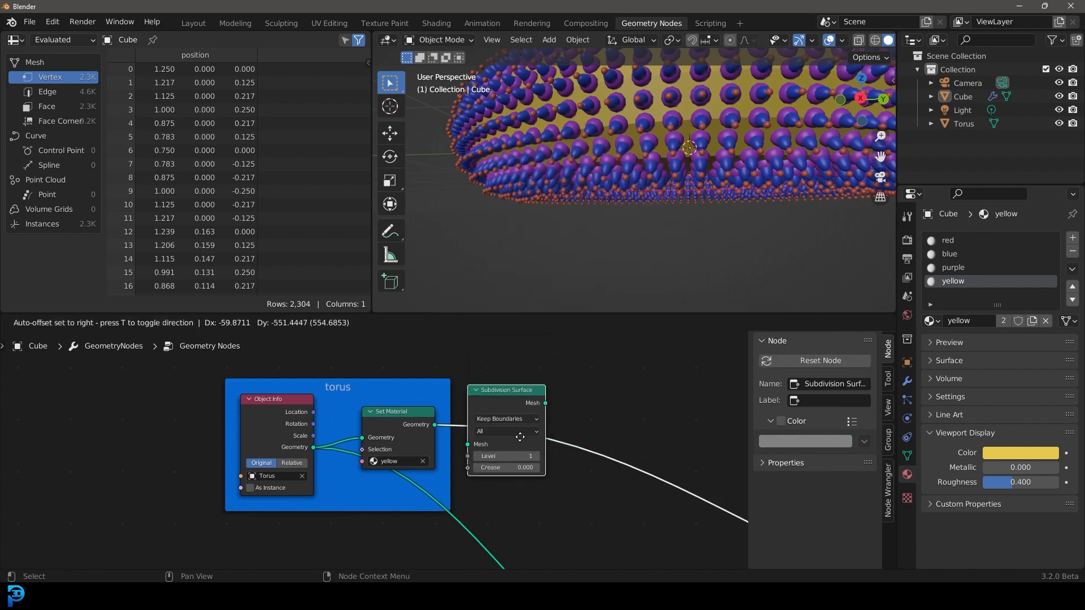
click(527, 435)
mouse_move(520, 388)
mouse_down()
mouse_move(464, 387)
mouse_move(509, 378)
mouse_up()
Insert a Set Shade Smooth node after the Subdivision Surface node in the "torus" frame
middle_drag(611, 439, 558, 431)
scroll(545, 416, down, 1)
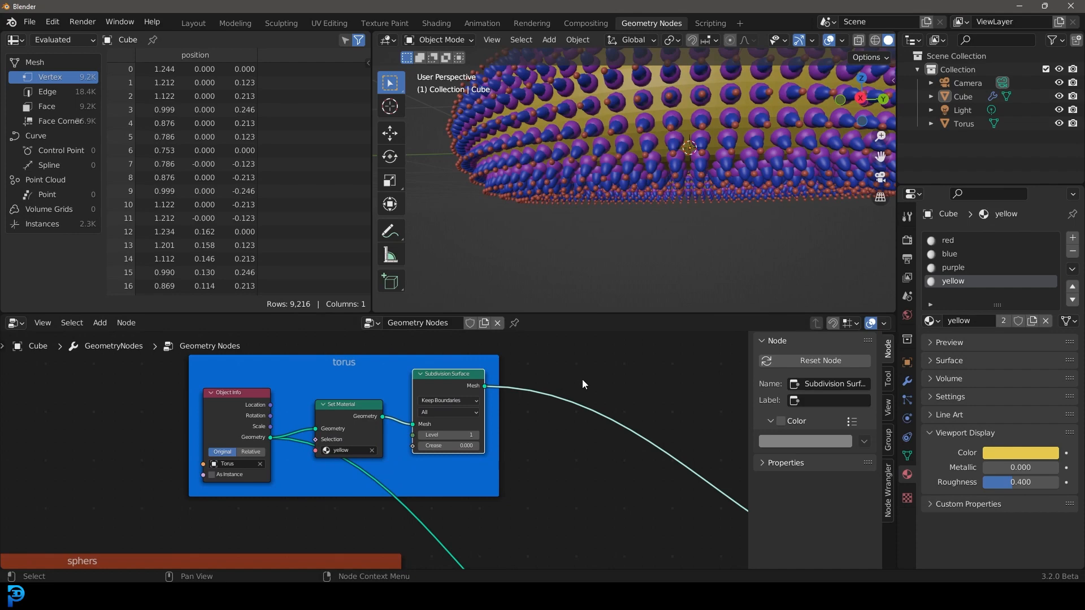
key(shift+a)
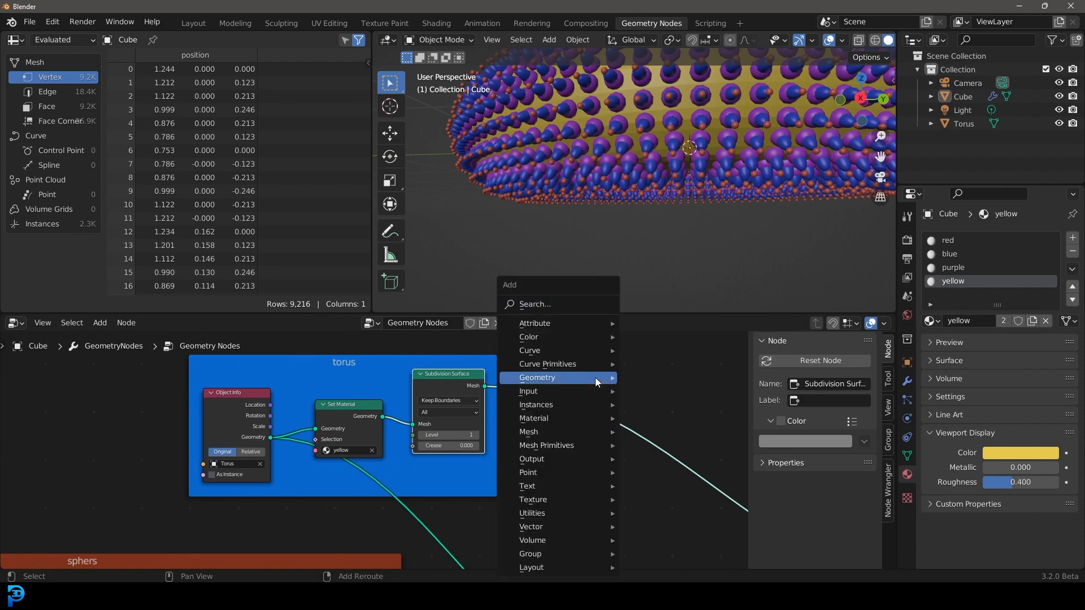
click(572, 300)
text(set smoo)
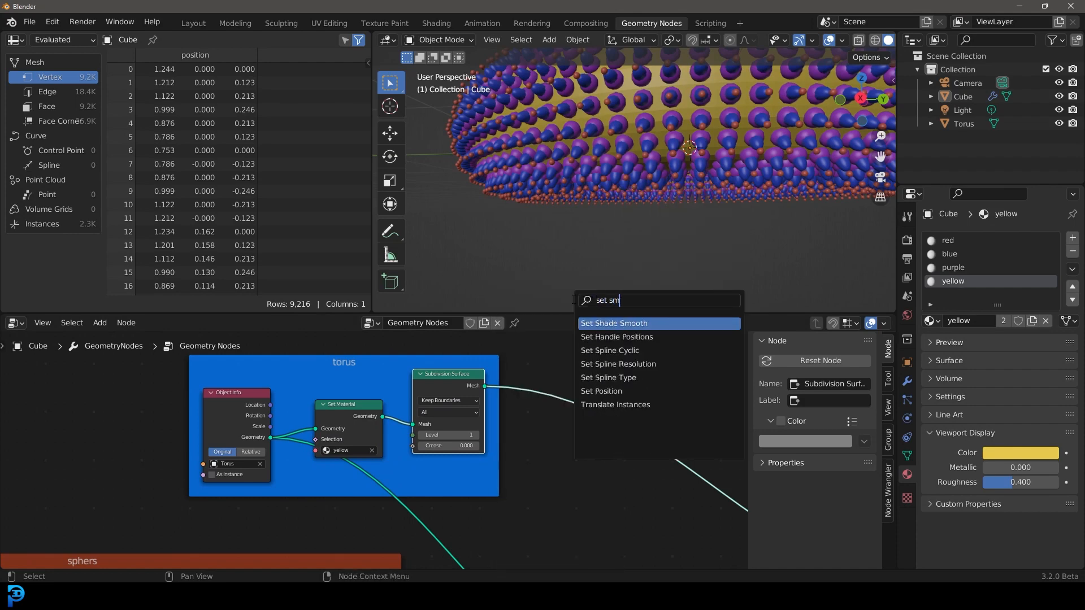
click(623, 327)
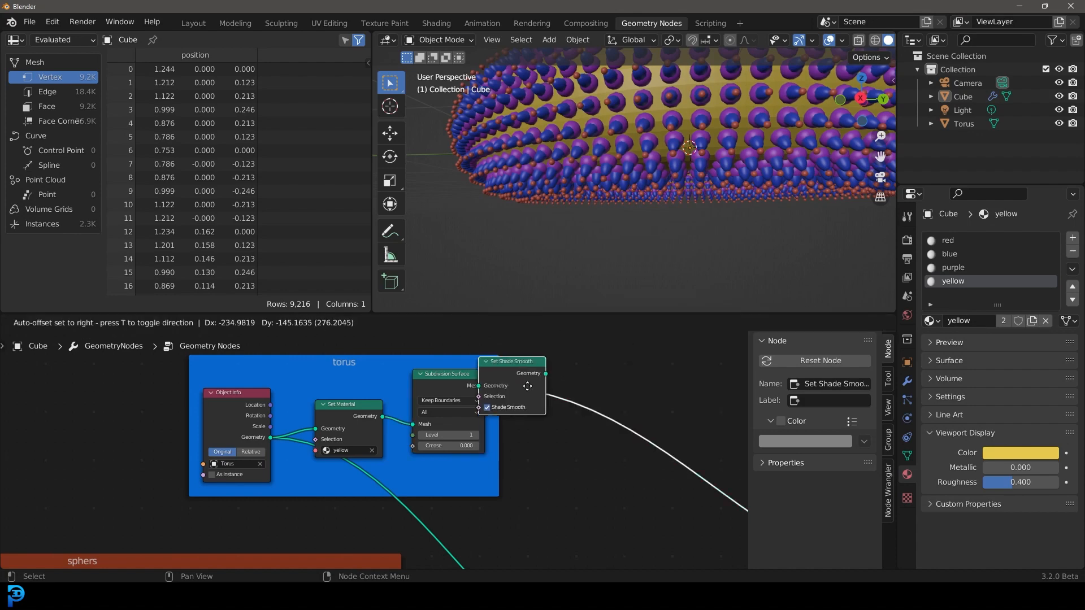
drag(509, 389, 555, 398)
Move the "torus" frame closer to the final Join Geometry node
scroll(555, 398, down, 2)
middle_drag(672, 141, 640, 130)
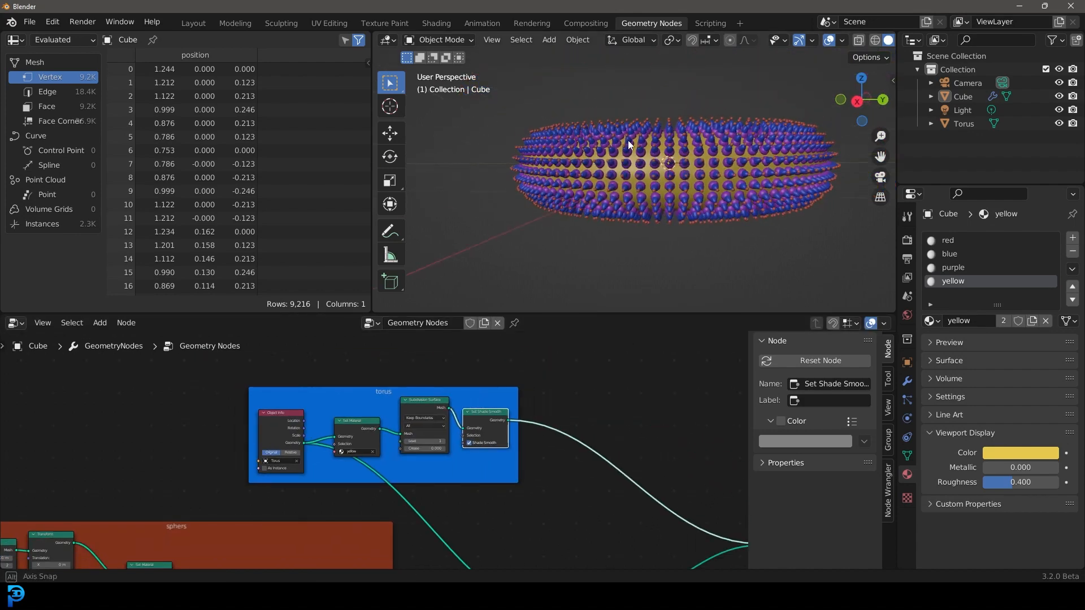
scroll(650, 141, up, 4)
click(379, 395)
drag(379, 395, 464, 386)
Select the original gray torus object and add a Displace modifier to it
scroll(464, 386, down, 3)
scroll(642, 136, down, 3)
scroll(706, 181, up, 3)
middle_drag(609, 177, 656, 190)
scroll(701, 208, down, 2)
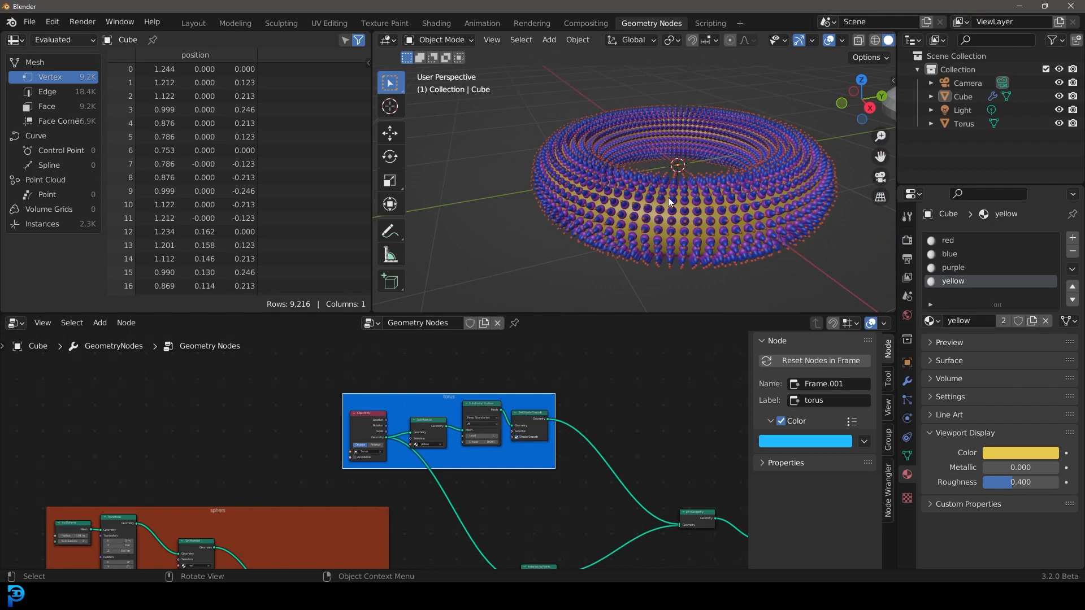
middle_drag(775, 152, 600, 186)
scroll(765, 159, down, 2)
click(768, 157)
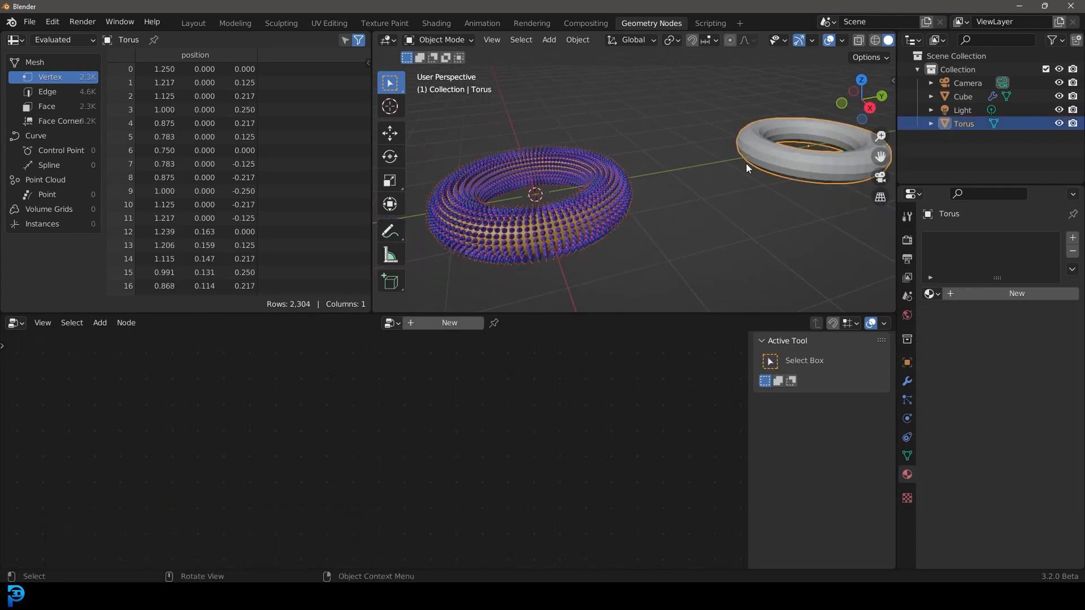
shift+middle_drag(778, 165, 673, 187)
scroll(672, 187, up, 2)
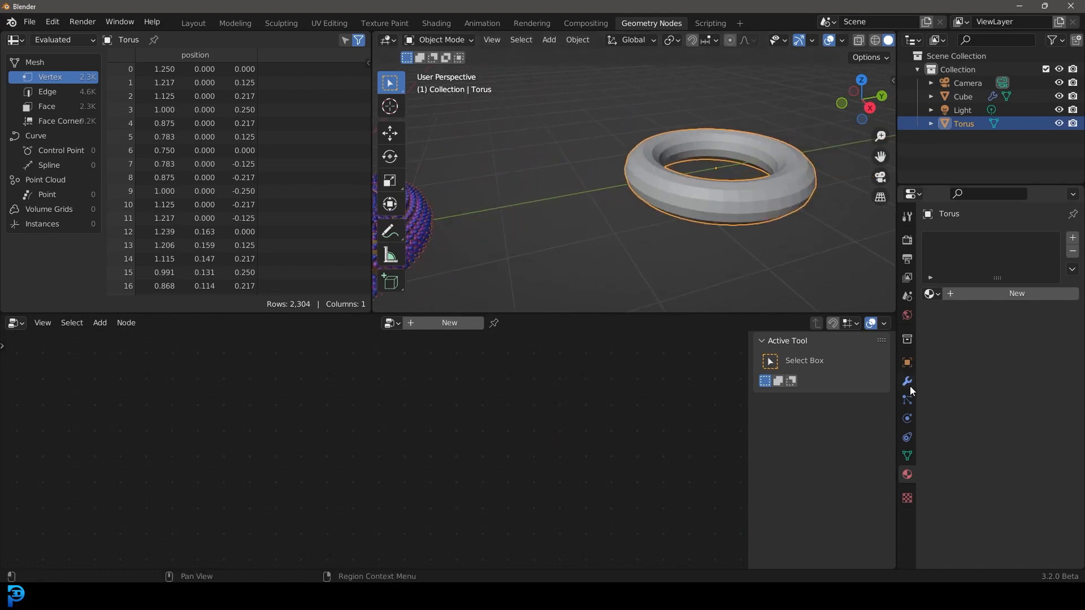
click(907, 384)
click(974, 237)
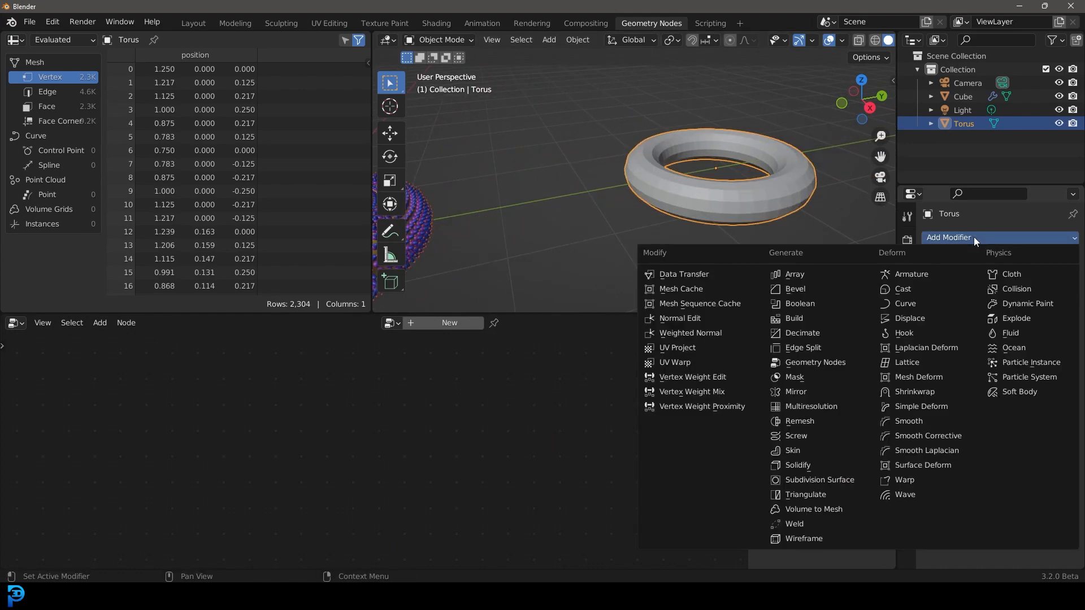
click(933, 320)
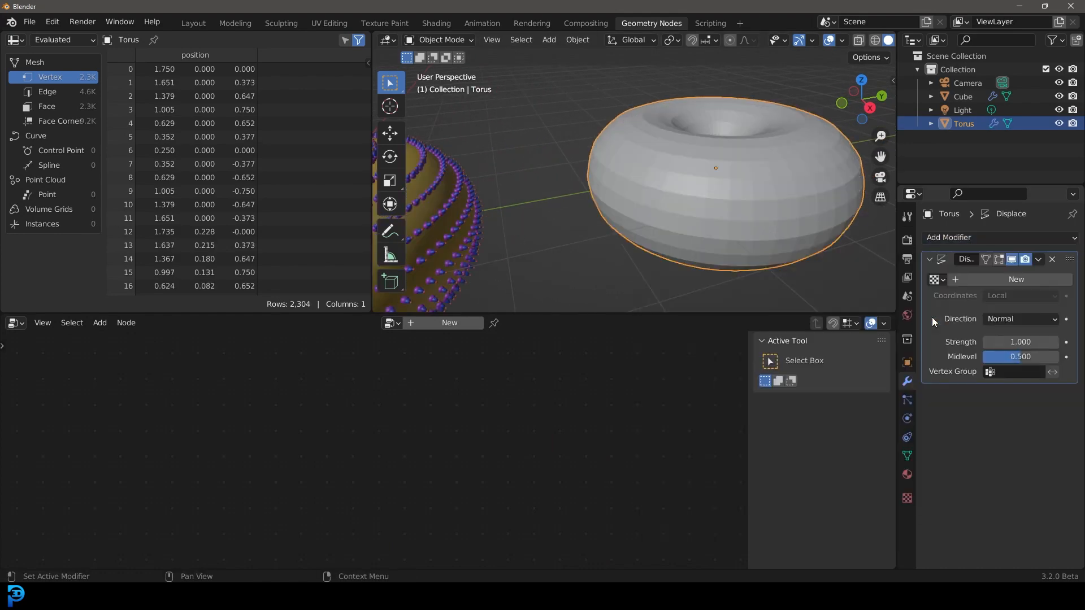
Create a new texture for the torus's Displace modifier and set its type to Clouds
click(907, 499)
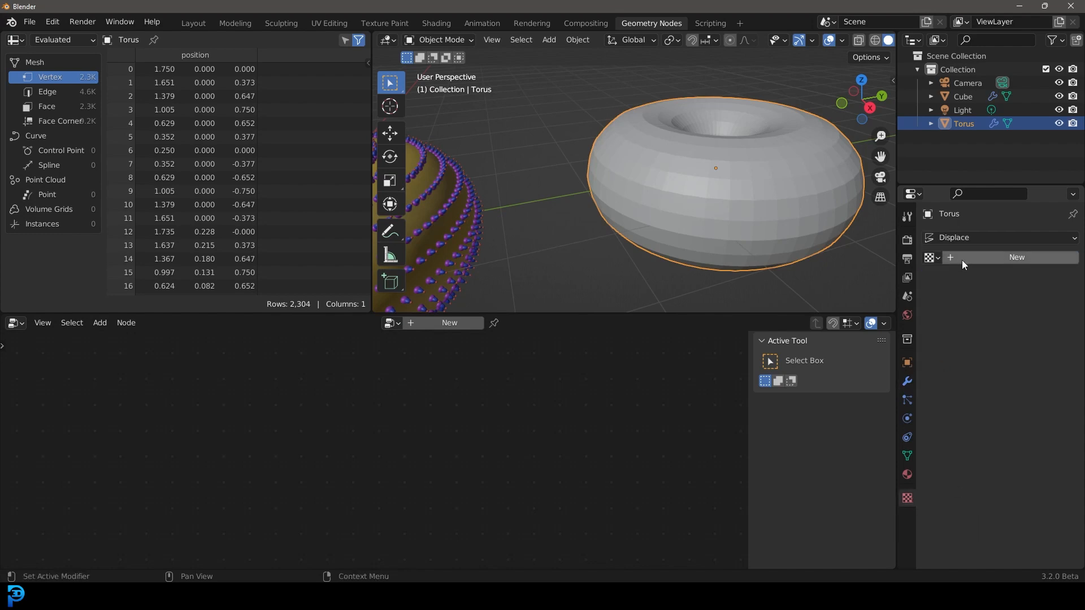
click(990, 259)
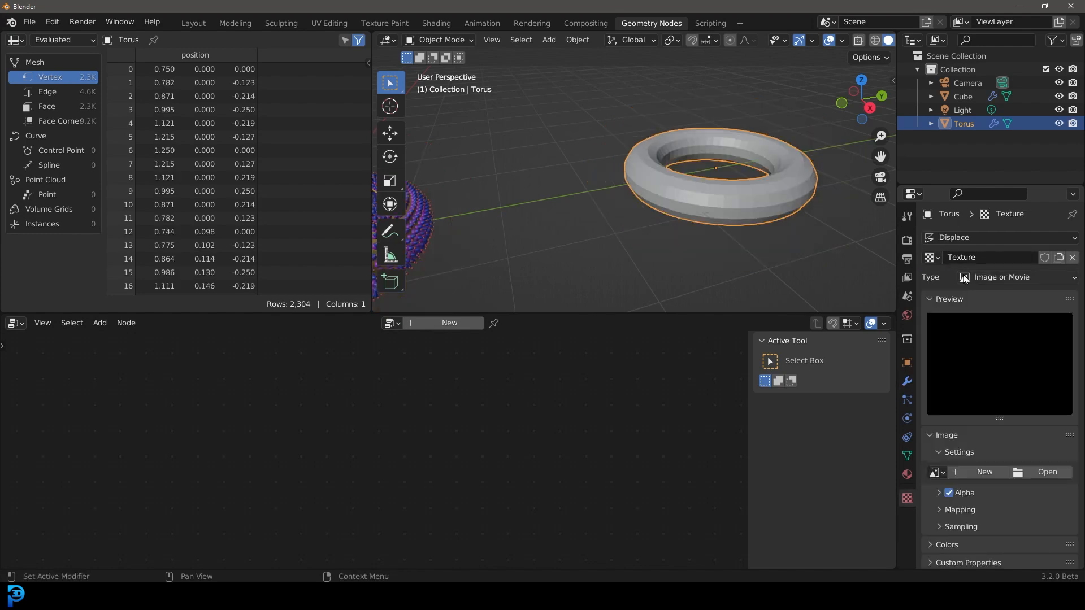
click(986, 277)
click(990, 321)
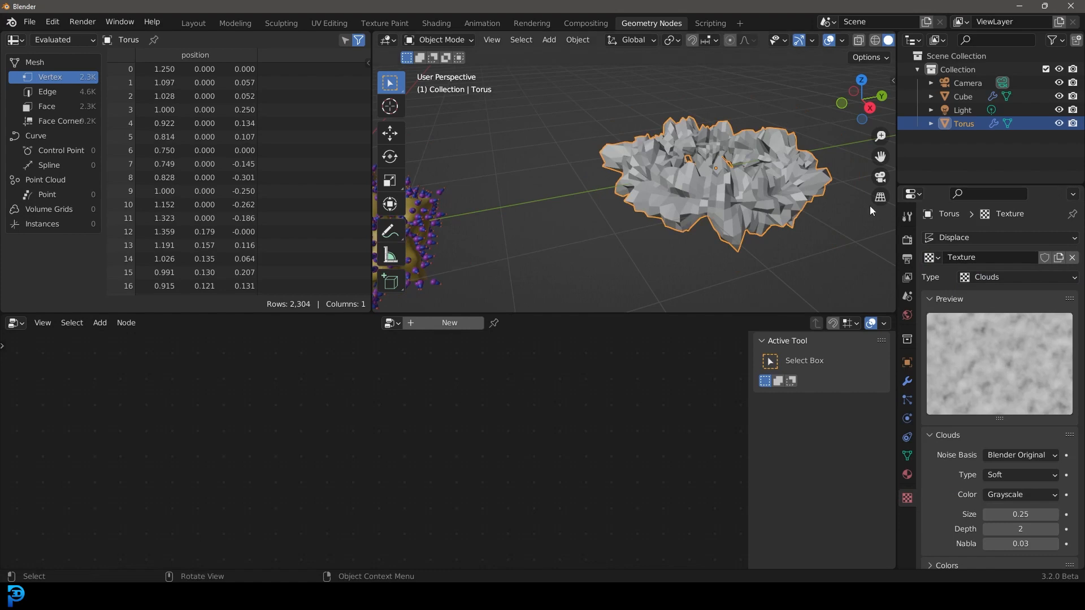
scroll(786, 199, up, 1)
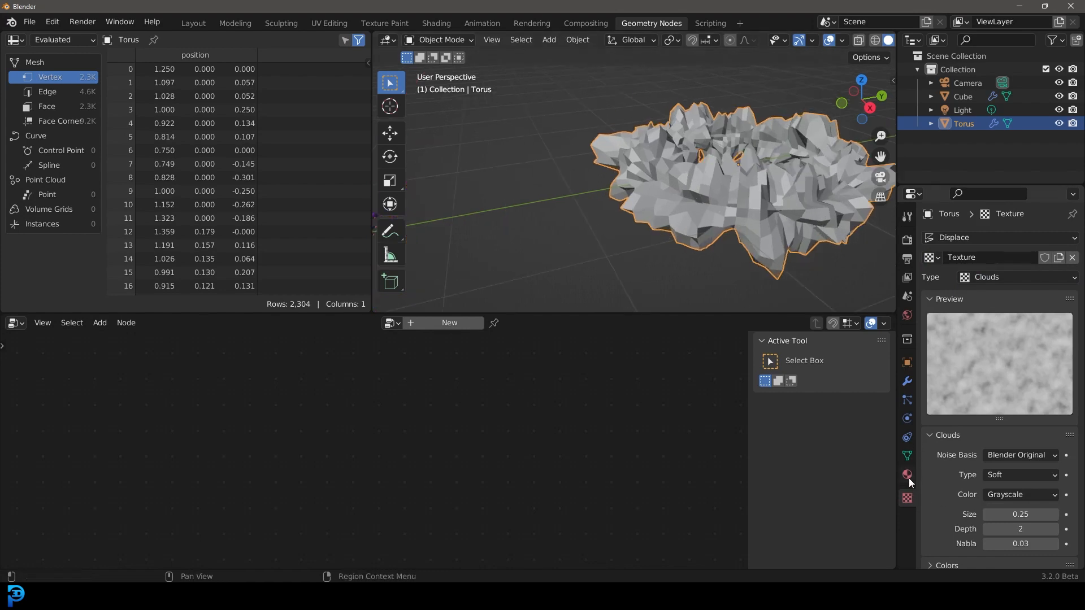
Set the strength of the torus's Displace modifier to 0.2
click(907, 381)
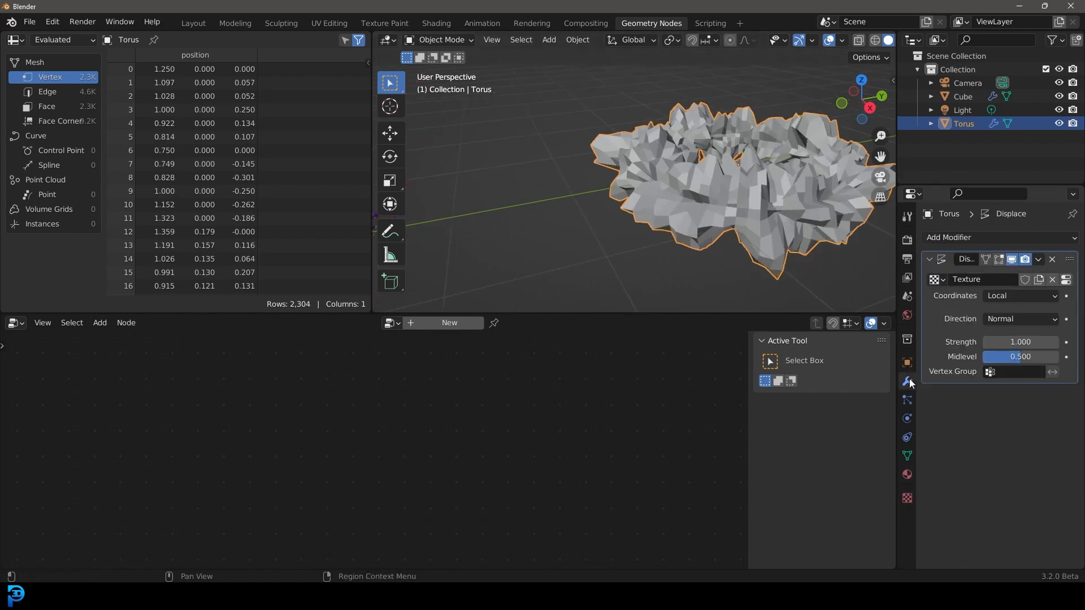
click(1024, 341)
text(.w)
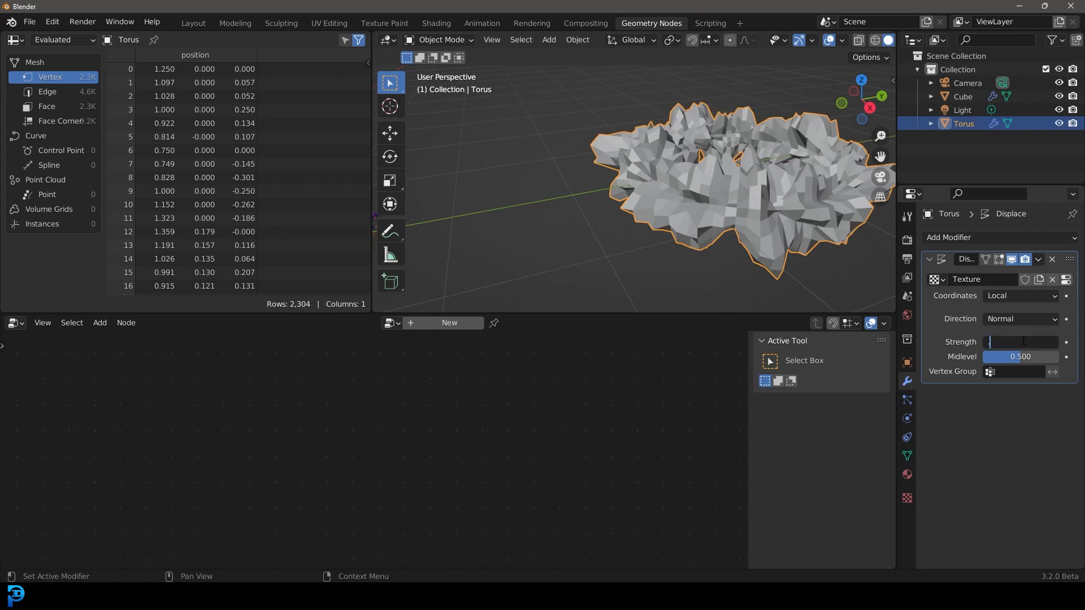
key(Return)
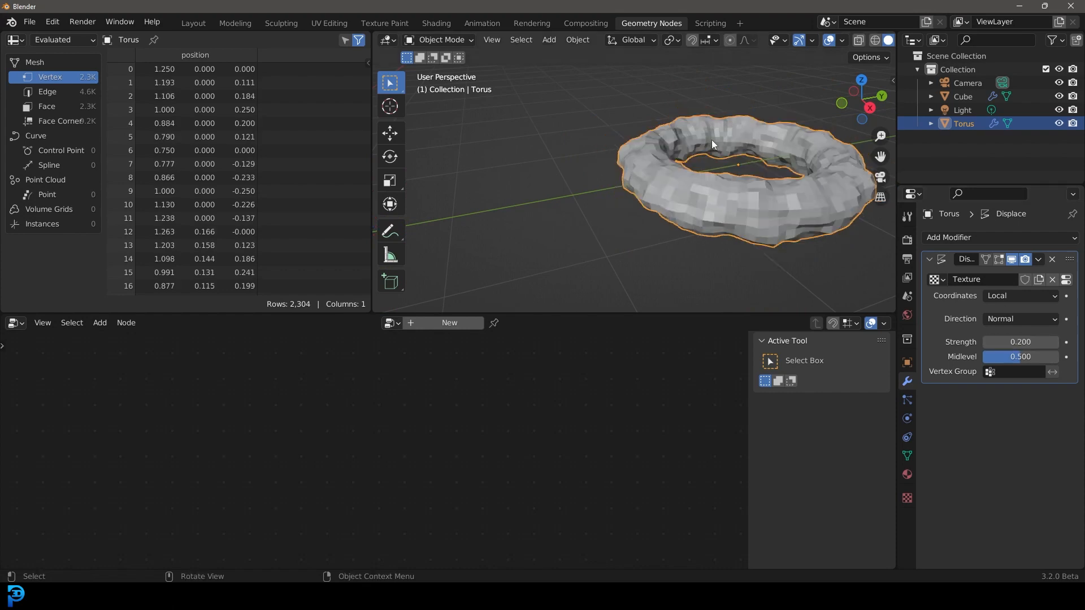
middle_drag(711, 140, 669, 182)
scroll(746, 195, up, 2)
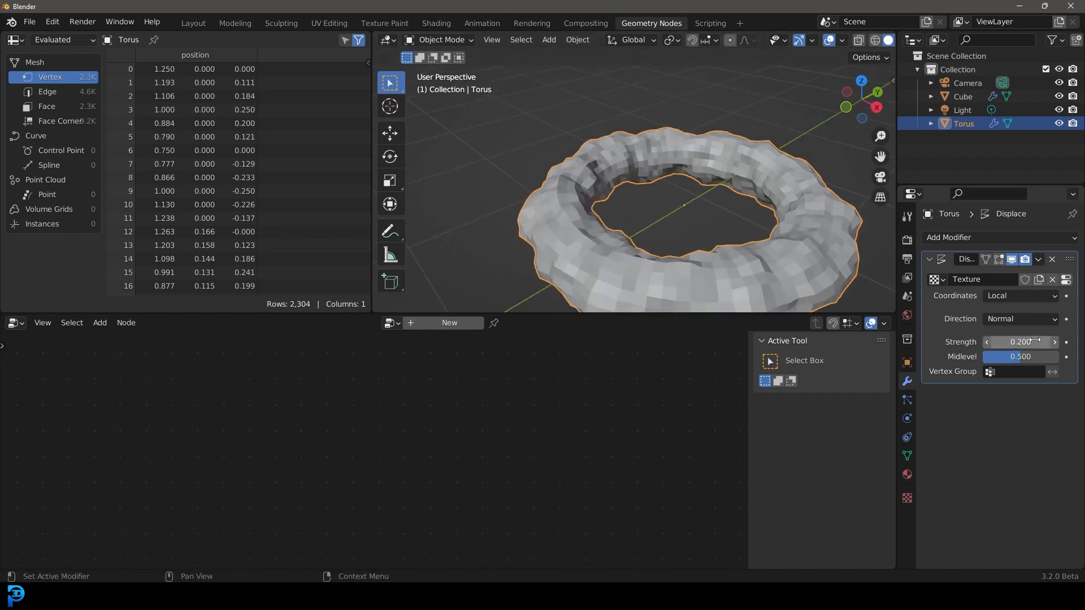
Add a new camera at the world origin, facing the instanced torus from the front
scroll(636, 202, down, 7)
shift+middle_drag(582, 223, 665, 202)
scroll(677, 151, up, 6)
click(699, 207)
scroll(677, 204, down, 1)
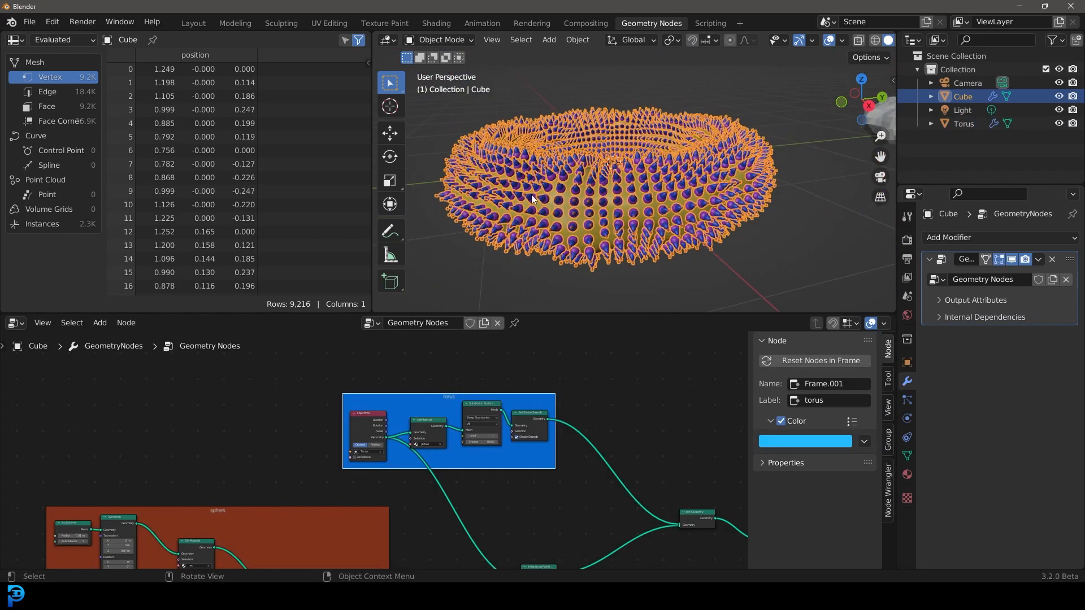
scroll(536, 195, up, 2)
key(KP_1)
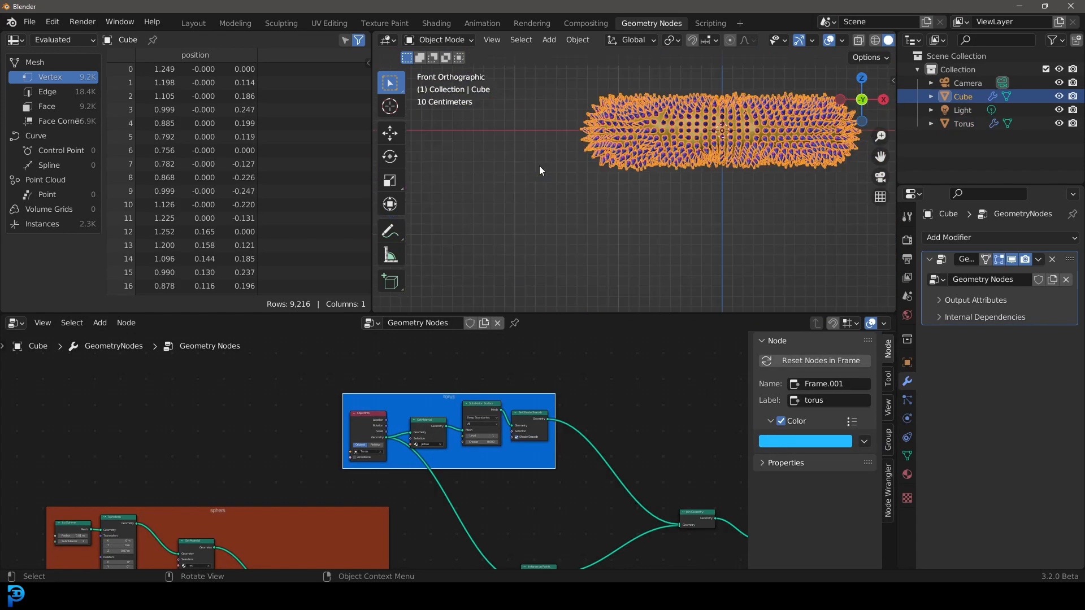
click(540, 166)
shift+middle_drag(687, 154, 618, 209)
scroll(643, 200, up, 1)
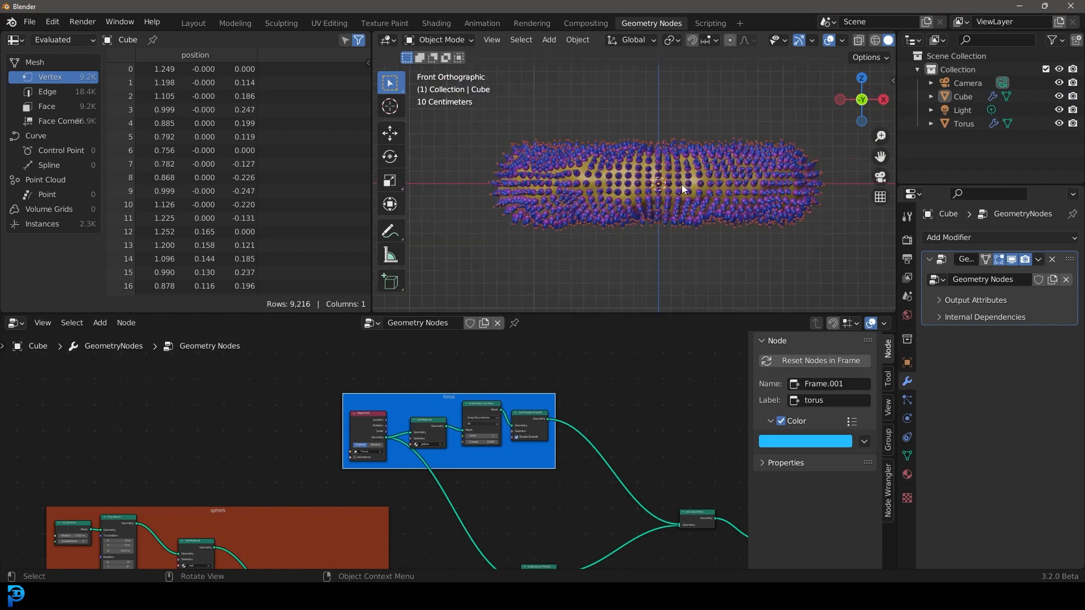
shift+middle_drag(702, 188, 686, 187)
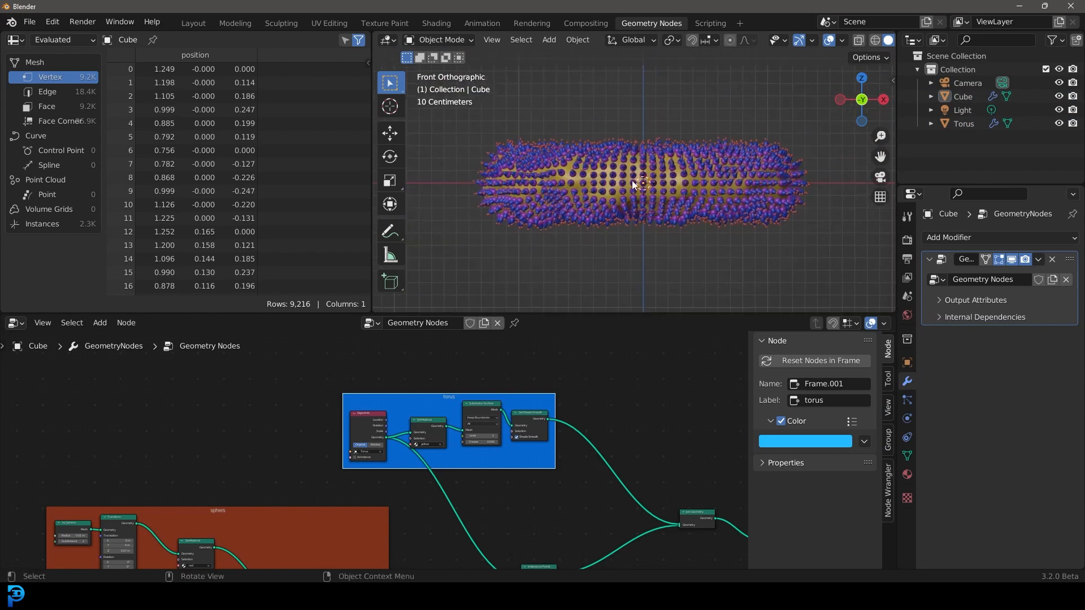
key(shift+a)
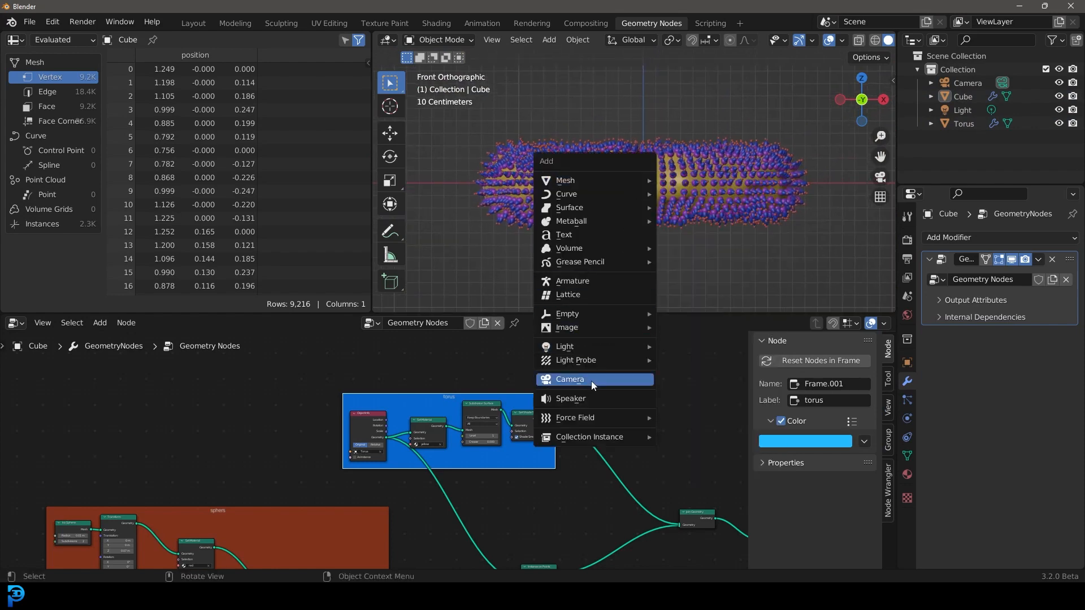
click(591, 381)
Move the new camera about 5.6 m in the negative Y direction, away from the instanced torus
middle_drag(611, 226, 676, 194)
key(g)
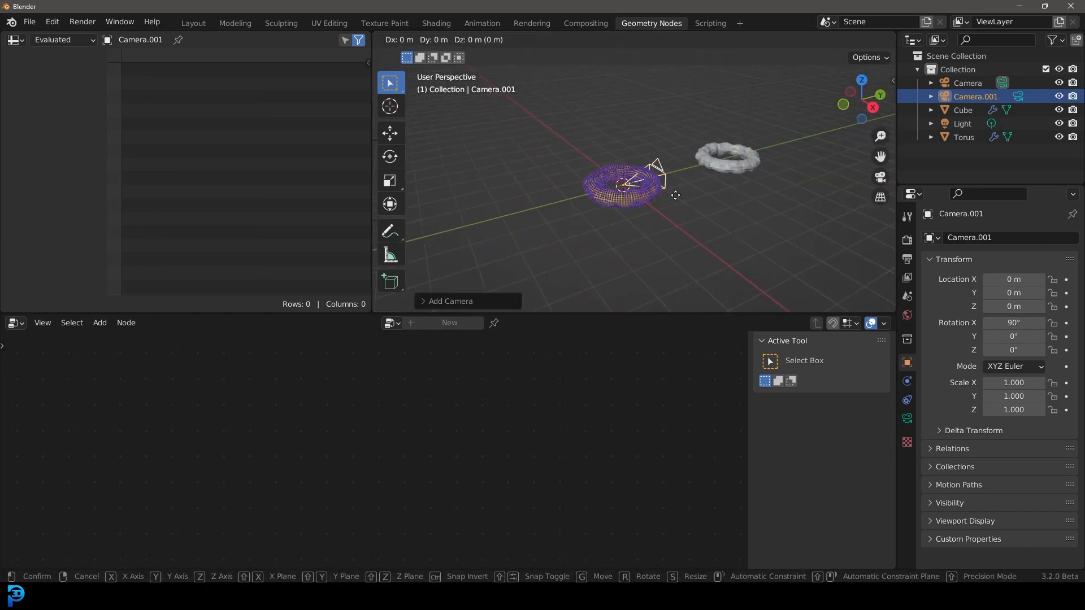
key(y)
click(498, 263)
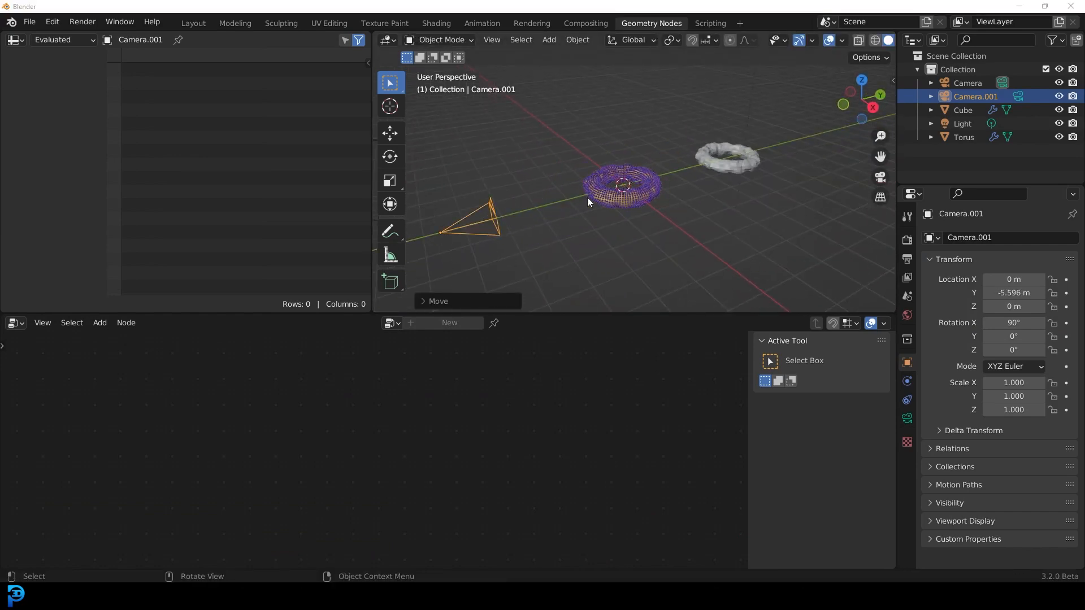
middle_drag(587, 198, 555, 185)
Set the new camera's focal length to 120 mm
click(906, 419)
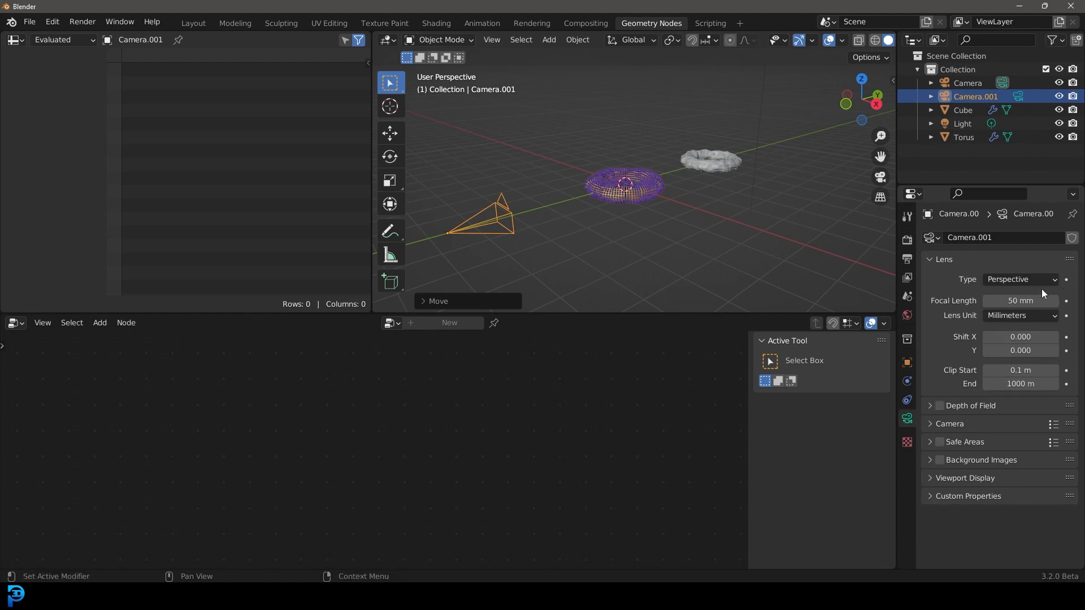
click(1039, 302)
text(120)
key(Return)
middle_drag(687, 226, 664, 222)
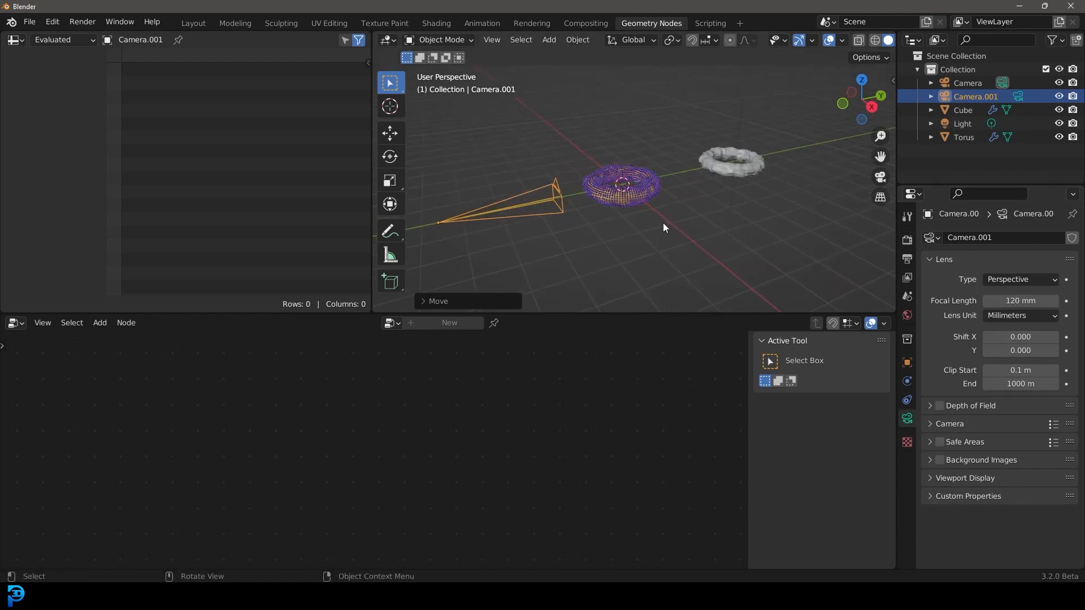
Delete the original scene camera
key(KP_0)
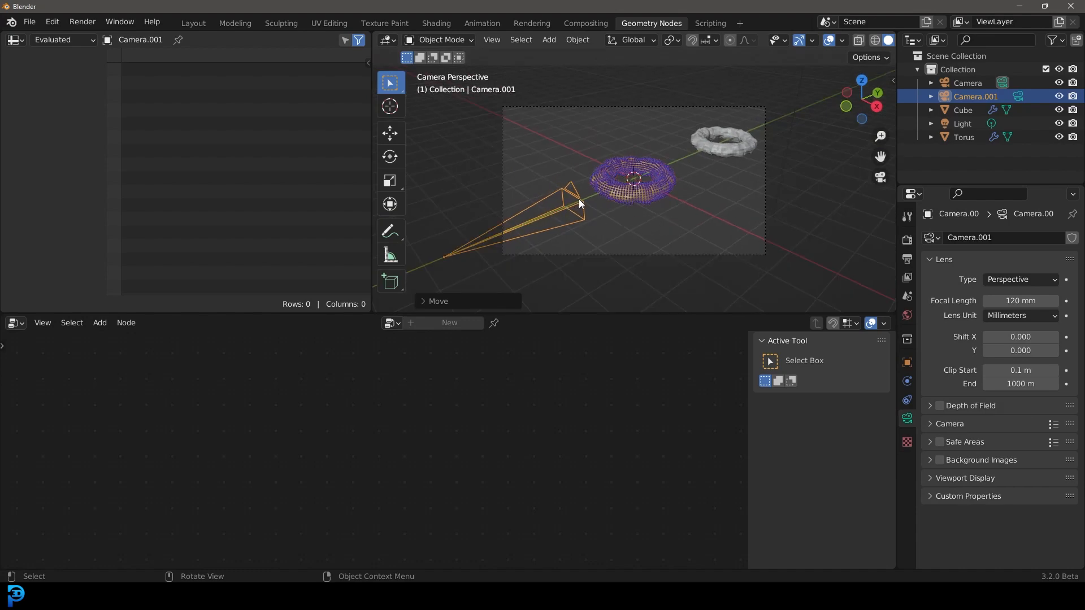
key(KP_0)
click(475, 164)
key(x)
click(480, 167)
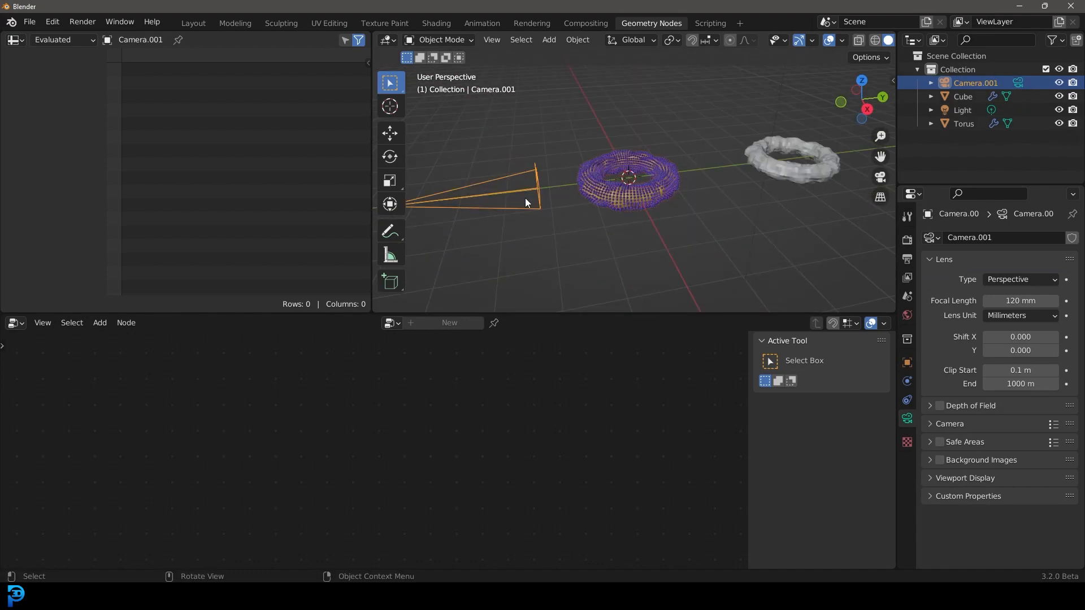
Look through the new camera and pull it back about 5.1 m along its local Z axis to frame the whole torus
key(KP_0)
key(g)
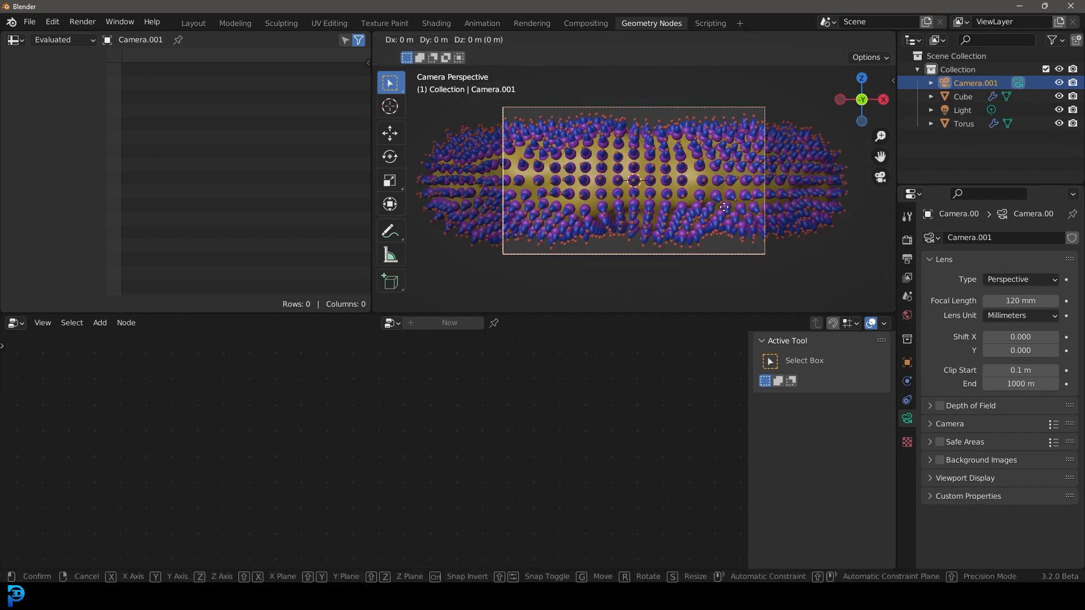
key(z)
key(z)
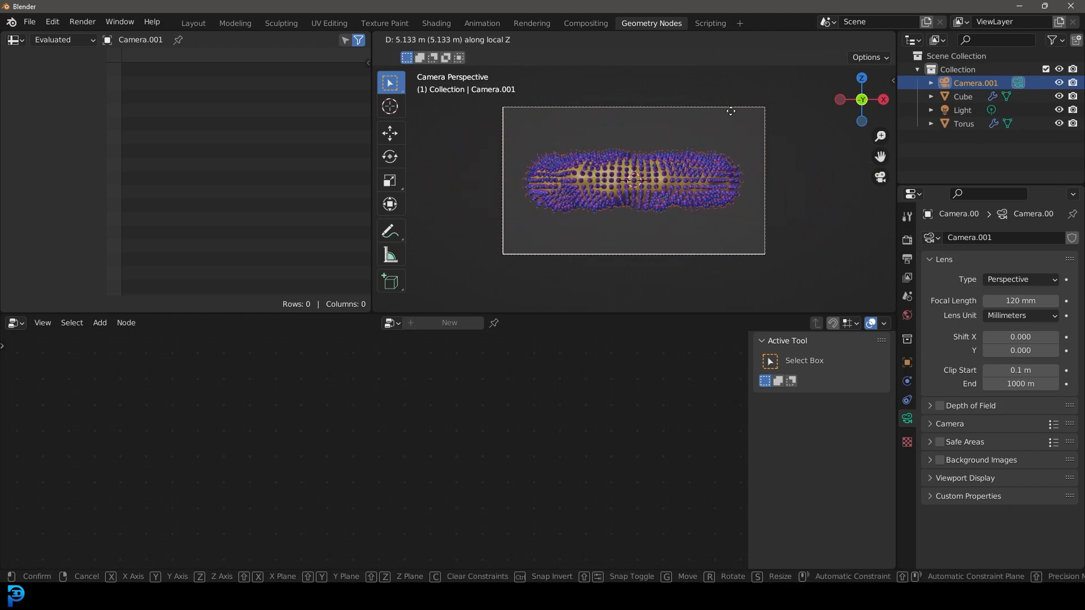
click(740, 104)
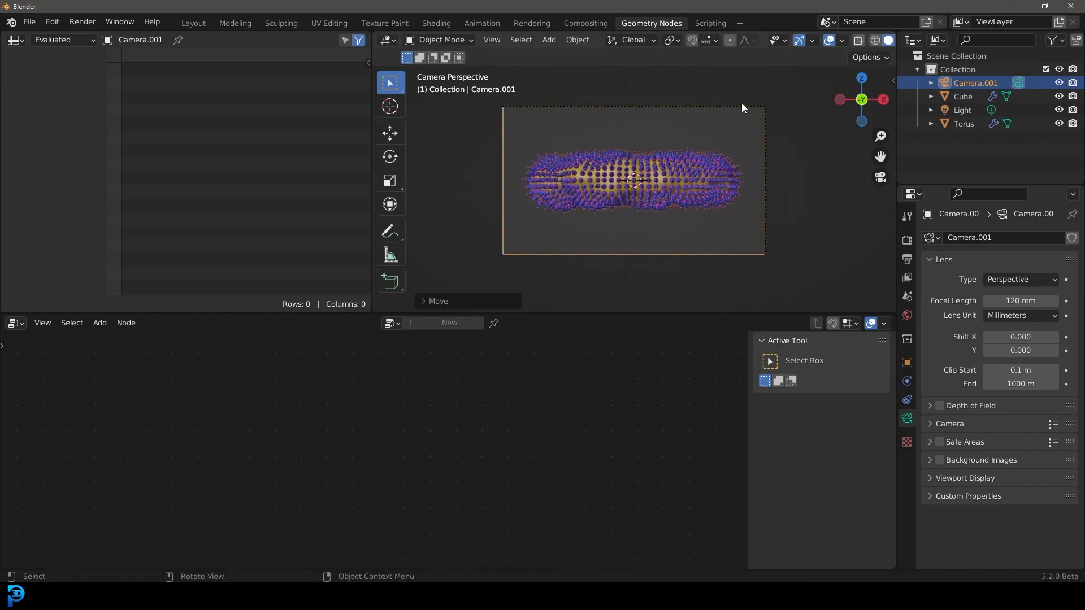
key(Home)
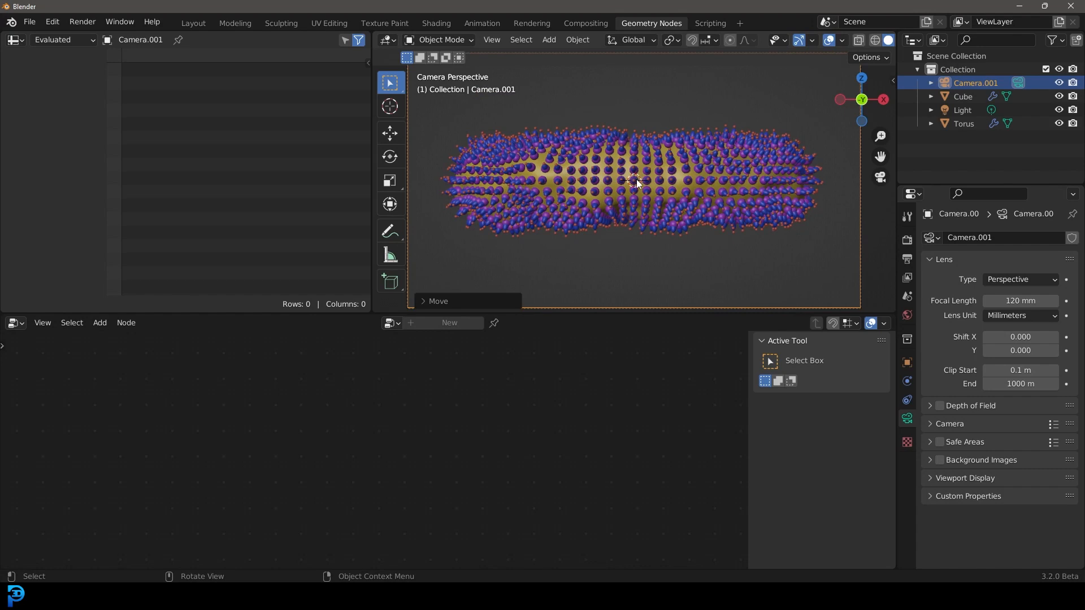
scroll(666, 171, down, 2)
Add a mesh plane and rotate it 90 degrees around the X axis to face the camera
key(shift+a)
mouse_move(638, 45)
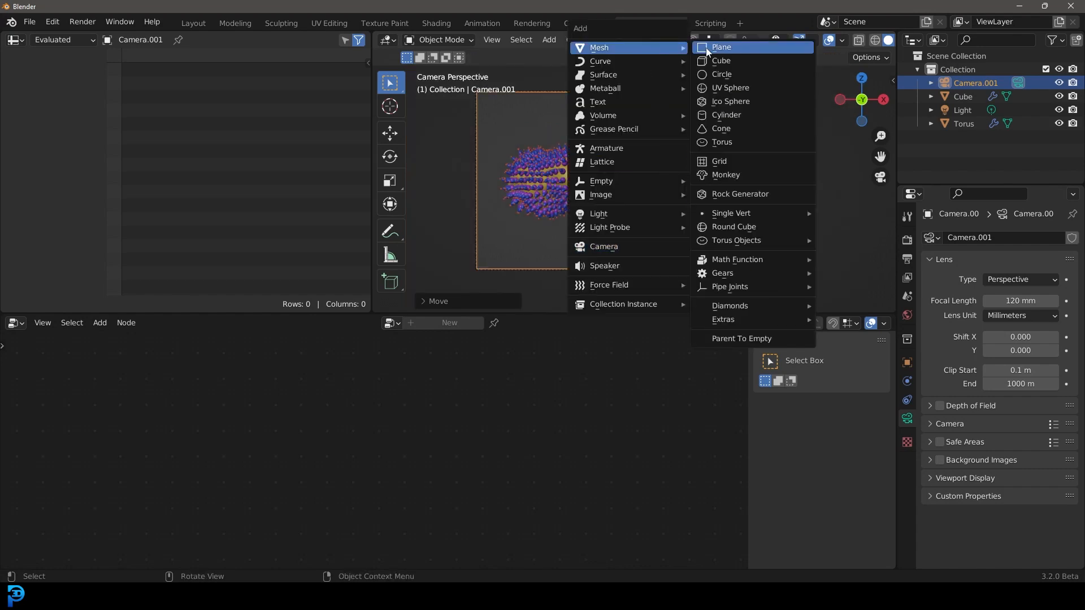
click(721, 47)
text(rx90)
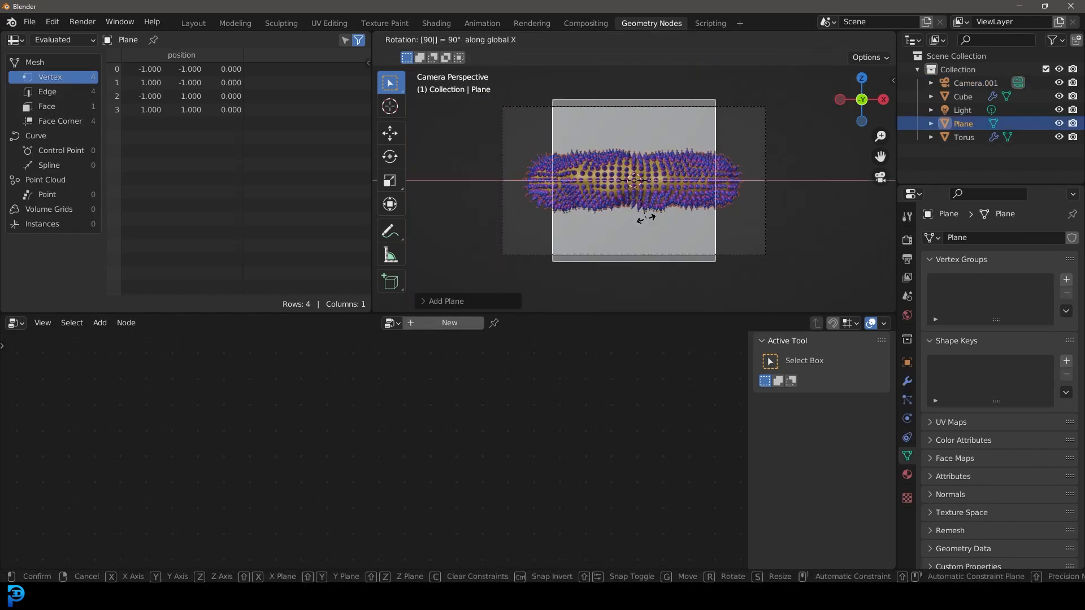
key(Return)
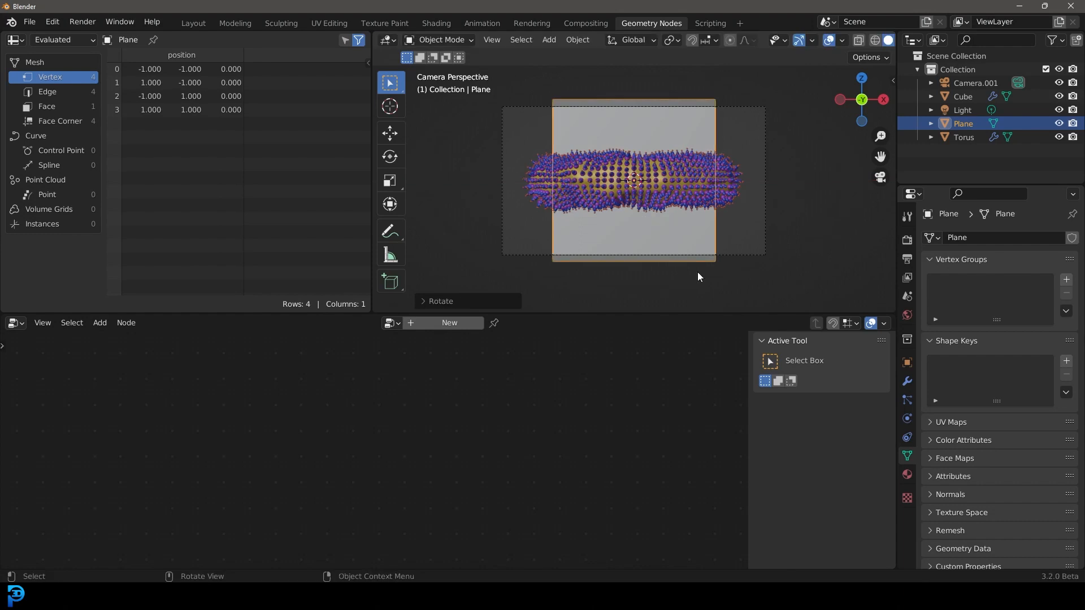
Scale the plane along X by about 1.72 so it is wider than the camera frame
key(s)
key(x)
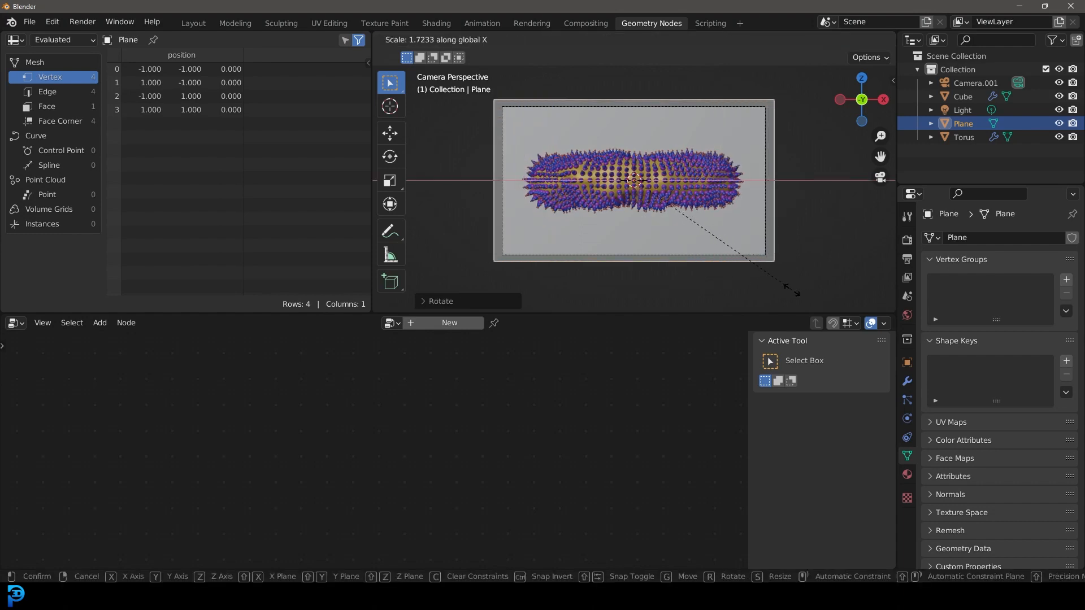
click(790, 289)
scroll(661, 184, down, 2)
Move the plane along the Y axis to a position some distance behind the gray torus
key(KP_0)
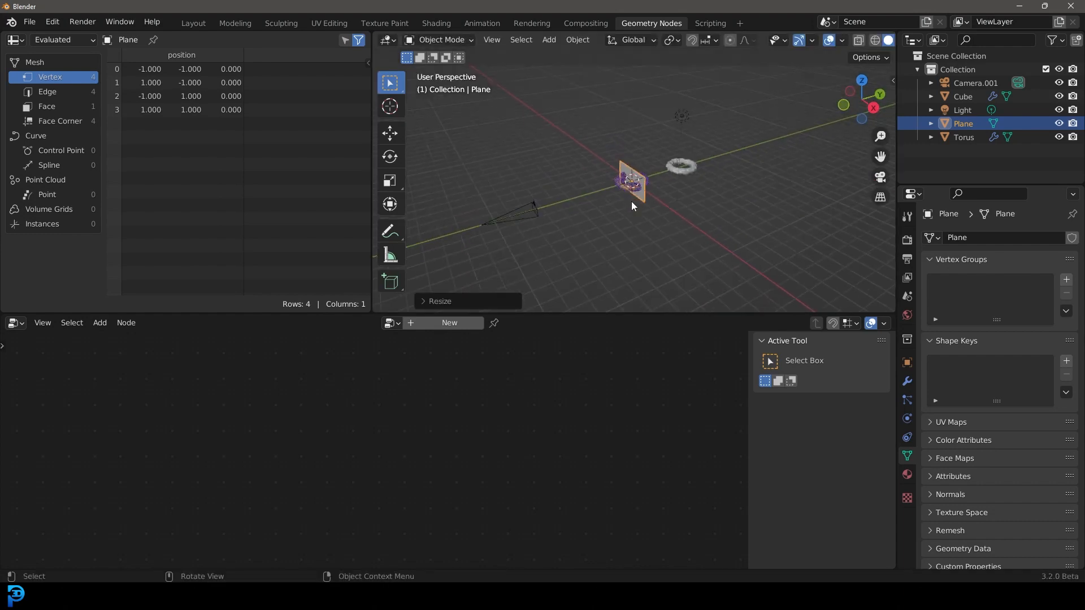
key(g)
key(y)
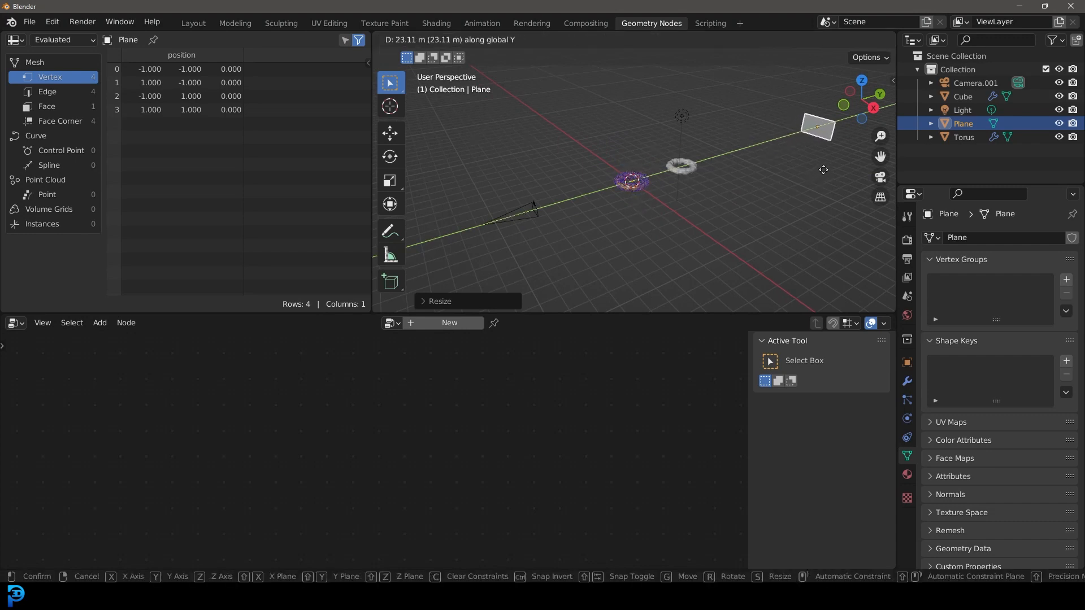
click(807, 181)
middle_drag(789, 211, 751, 202)
key(g)
key(y)
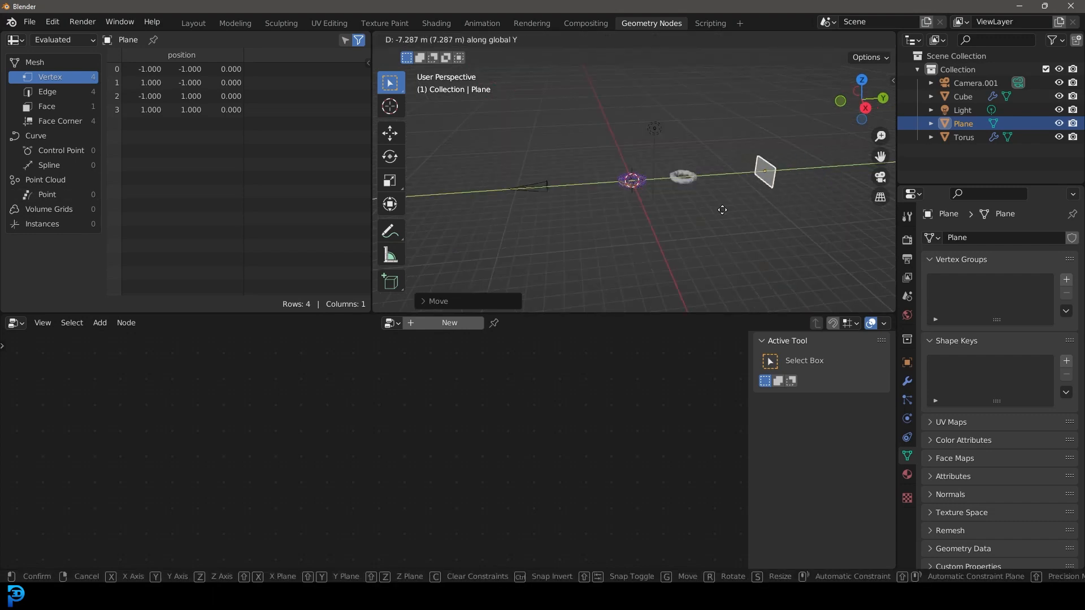
click(721, 212)
Scale the plane up uniformly by about 2.8 in the camera view so it fills the background of the frame
key(KP_0)
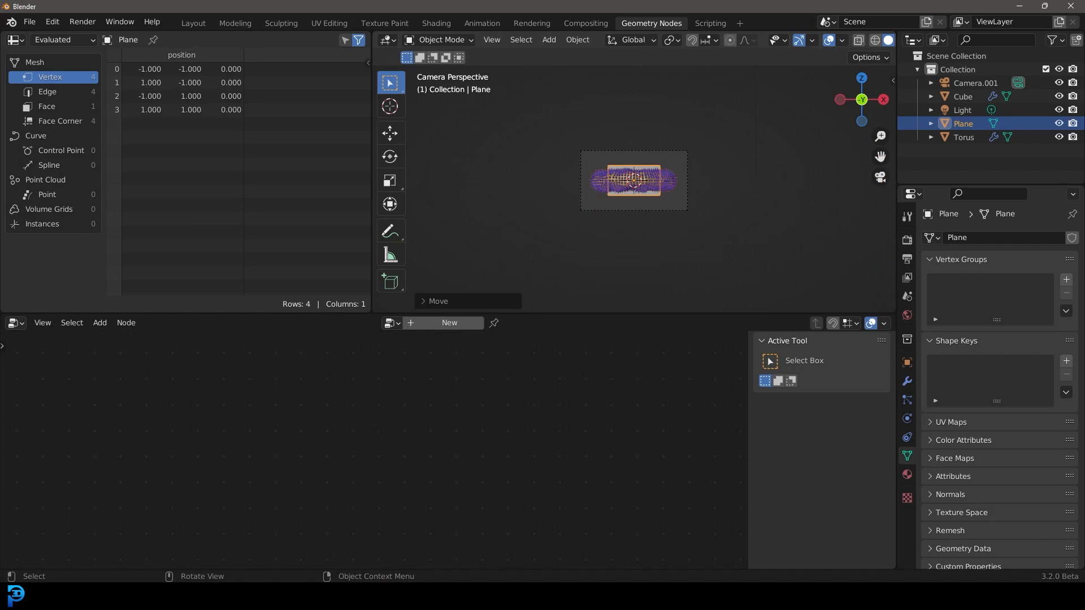
key(s)
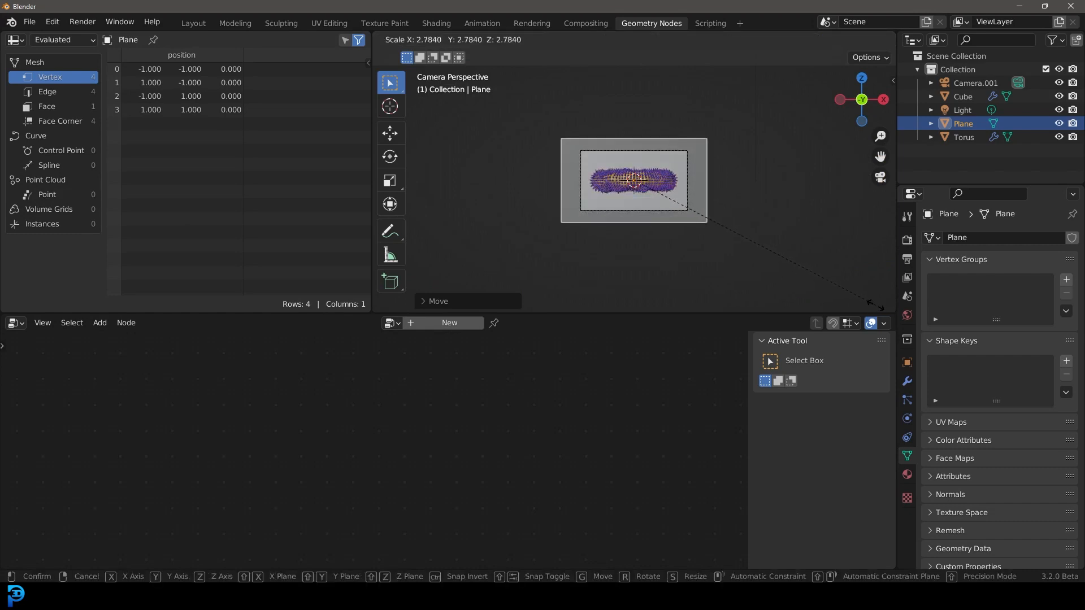
click(739, 208)
Parent the background plane to the camera using Object (Keep Transform)
key(KP_0)
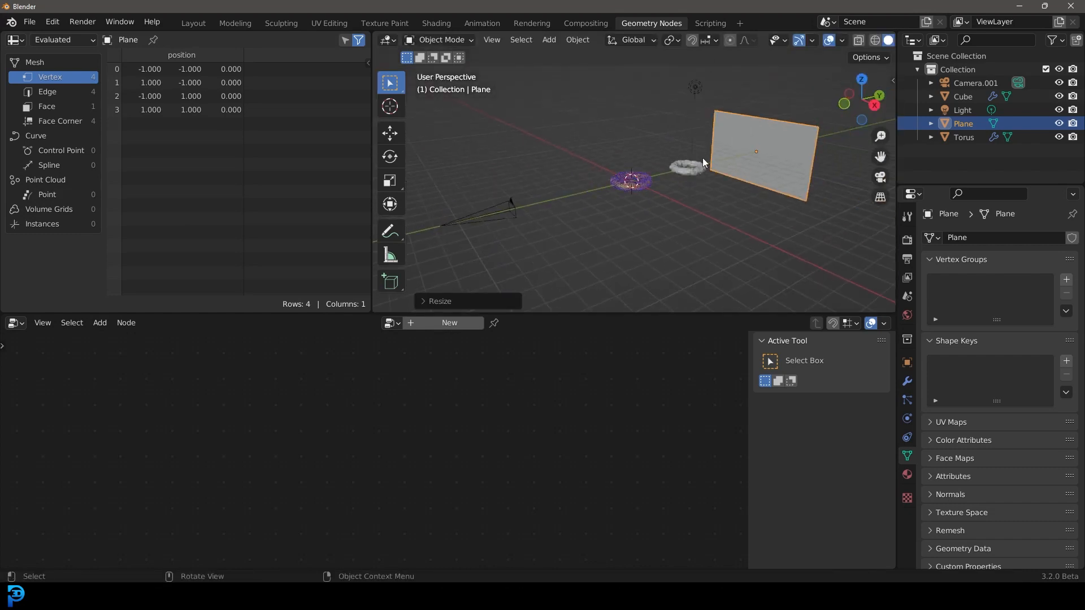
shift+click(491, 206)
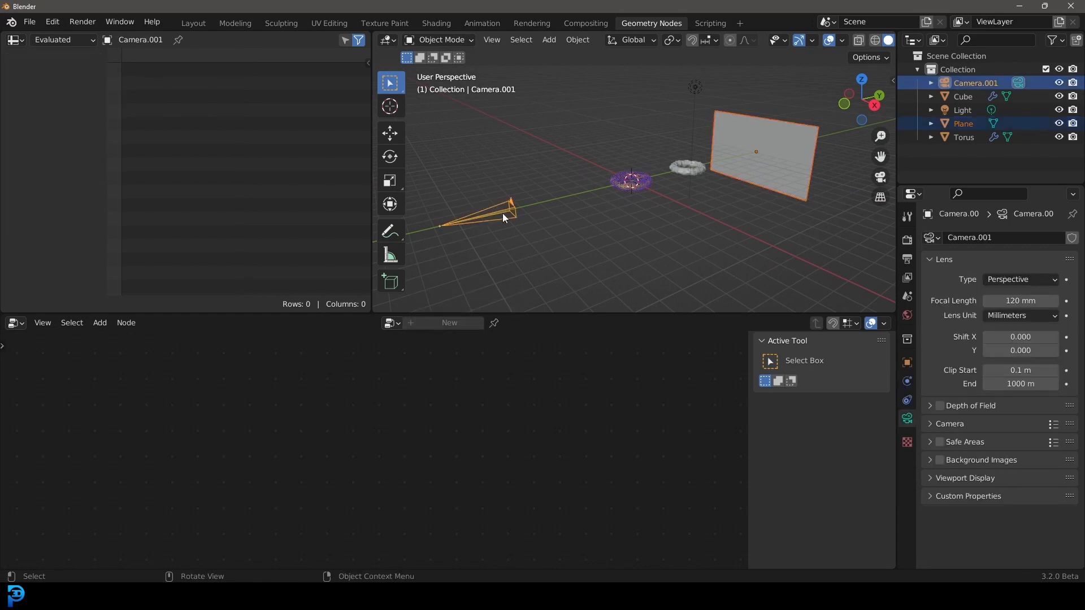
key(ctrl+p)
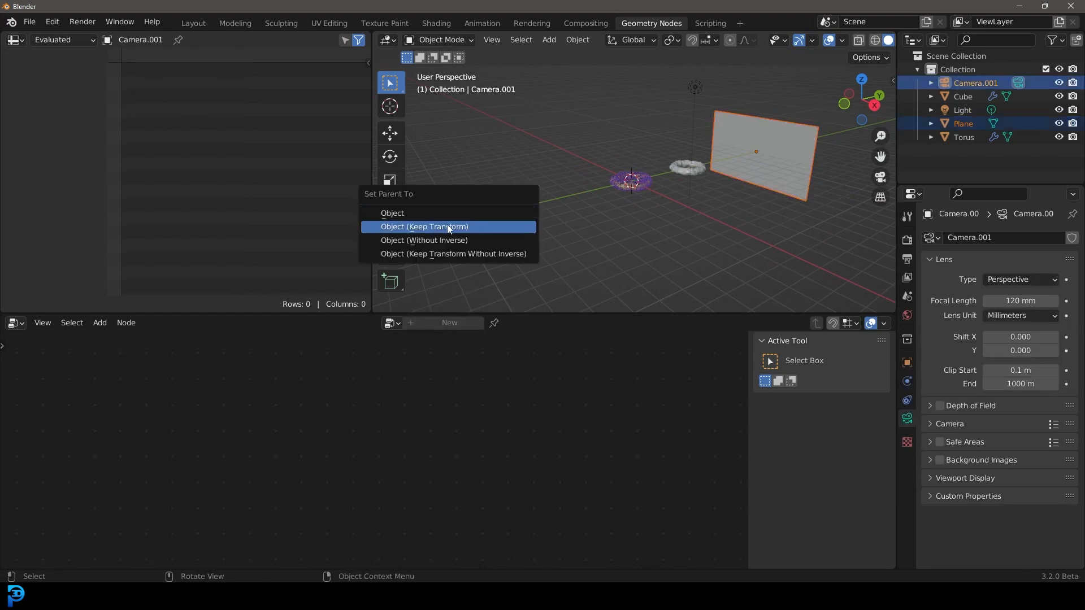
click(469, 226)
Set the transform pivot point to the 3D Cursor and trackball-rotate the camera by about 28.65 and -6.30 to look down on the torus
click(496, 204)
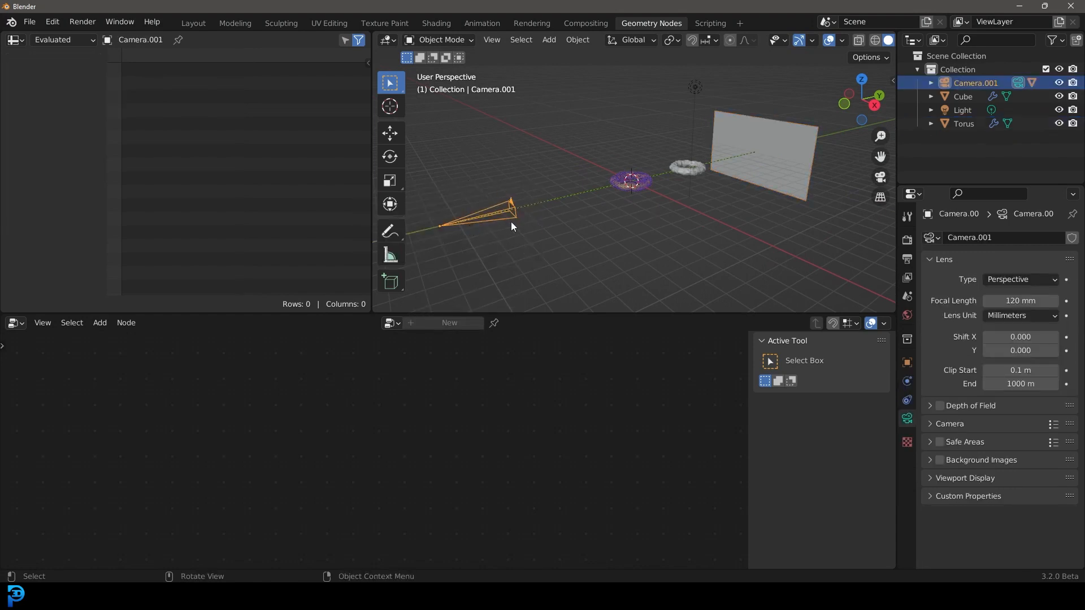
key(KP_0)
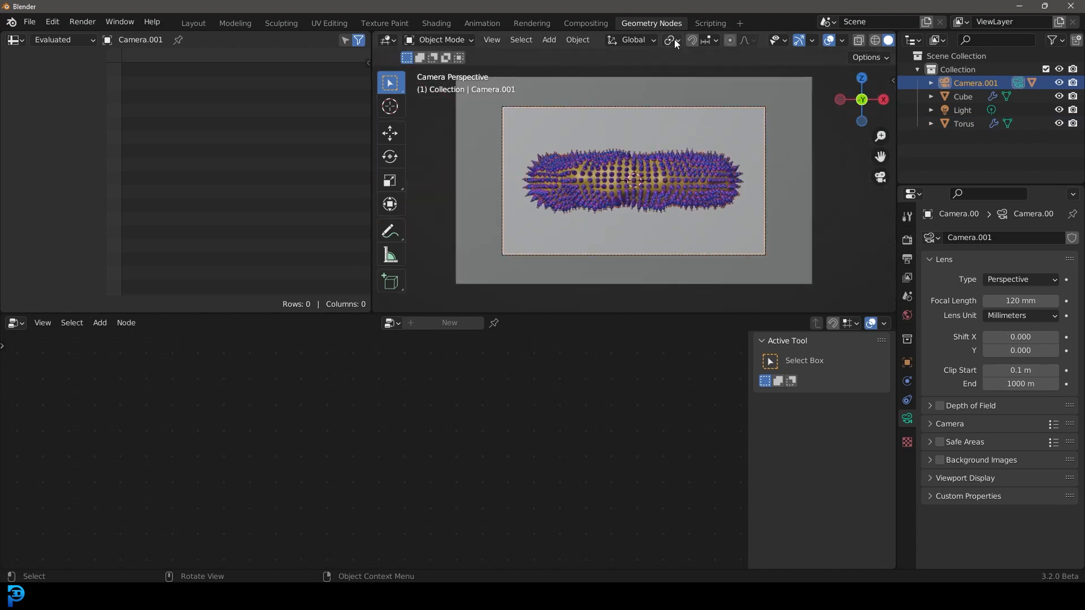
click(674, 40)
click(721, 73)
key(r)
key(r)
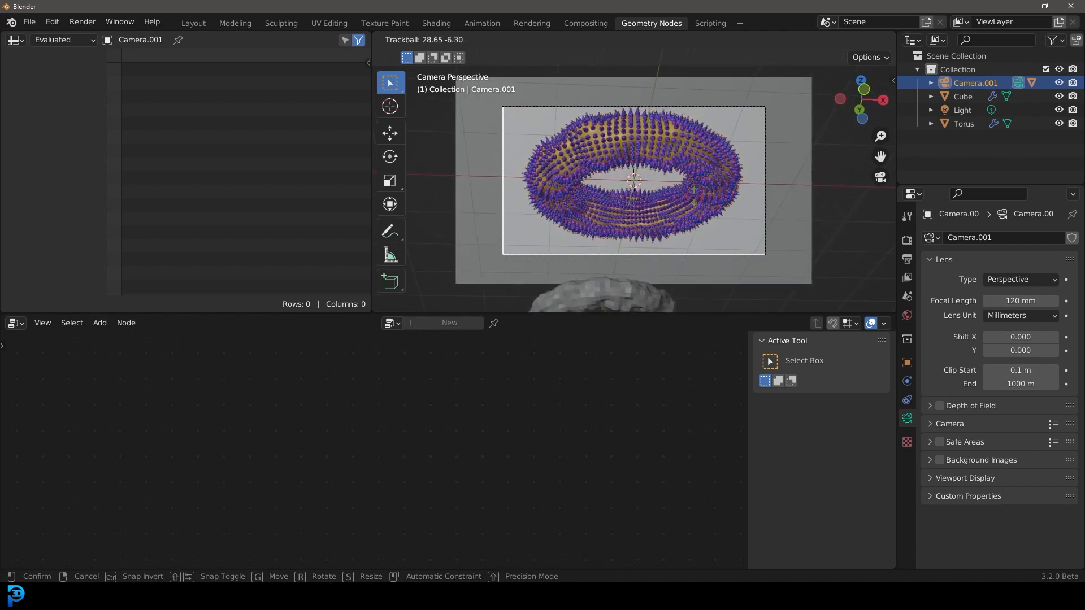
click(694, 196)
scroll(648, 263, down, 4)
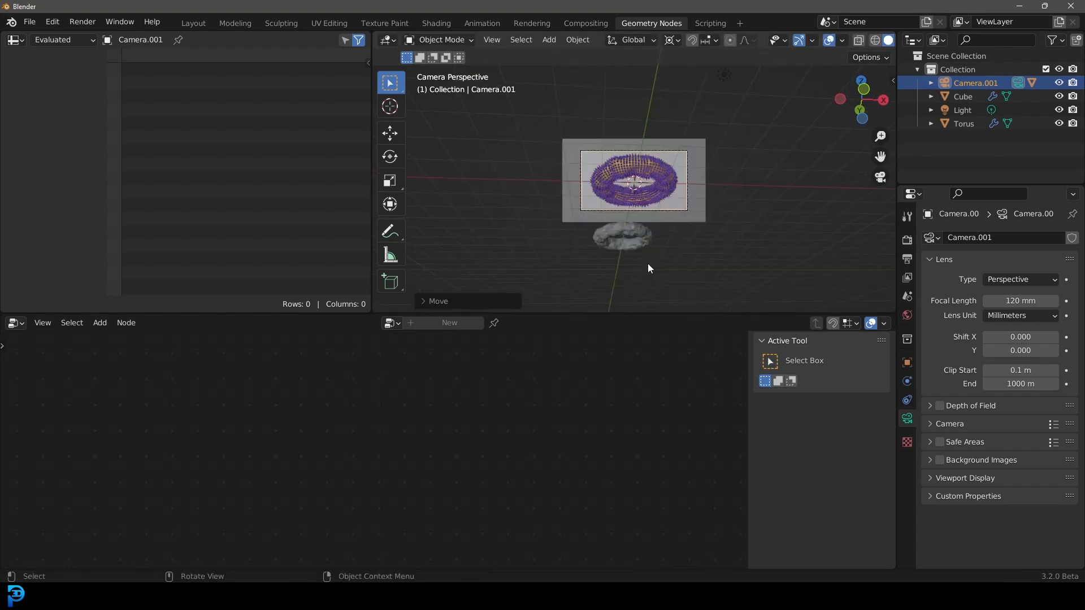
Move the gray displaced torus into a new collection named Collection 2, hide that collection and return to the camera view
click(649, 245)
middle_drag(649, 245, 716, 207)
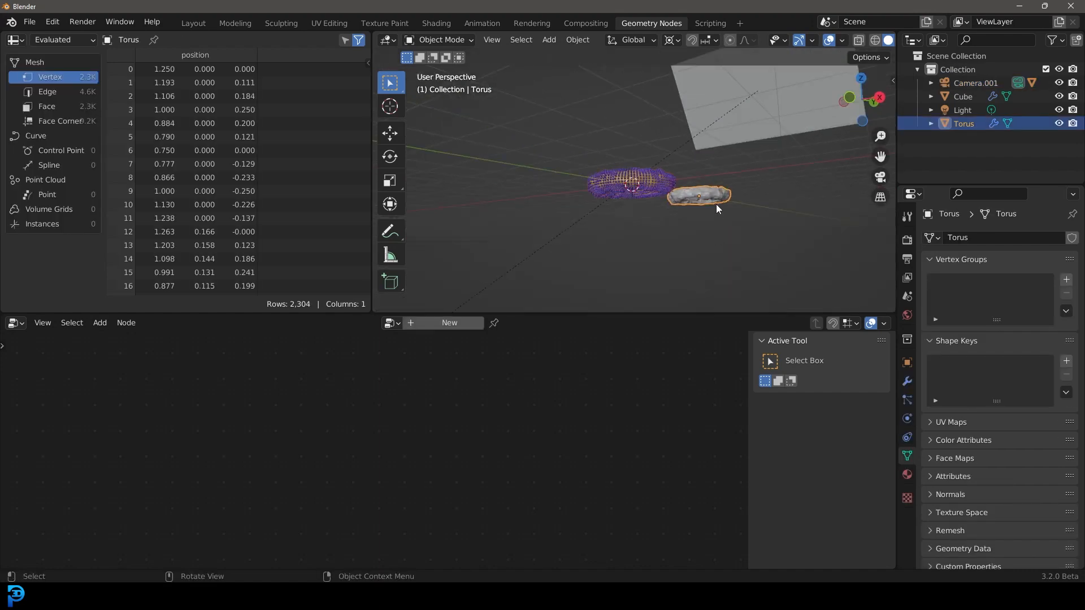
key(m)
click(716, 205)
click(679, 241)
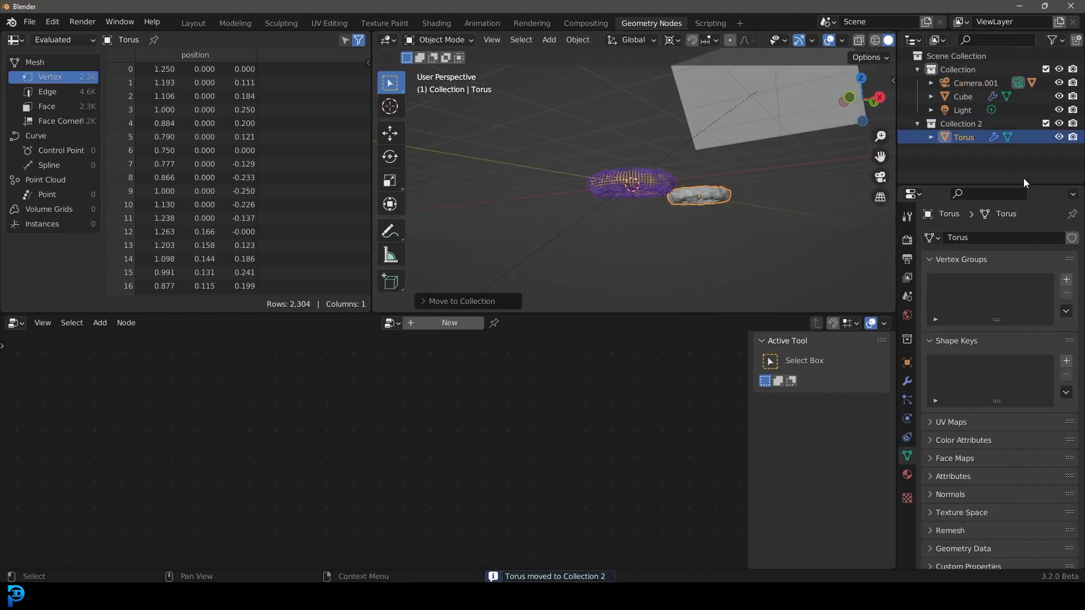
click(1059, 123)
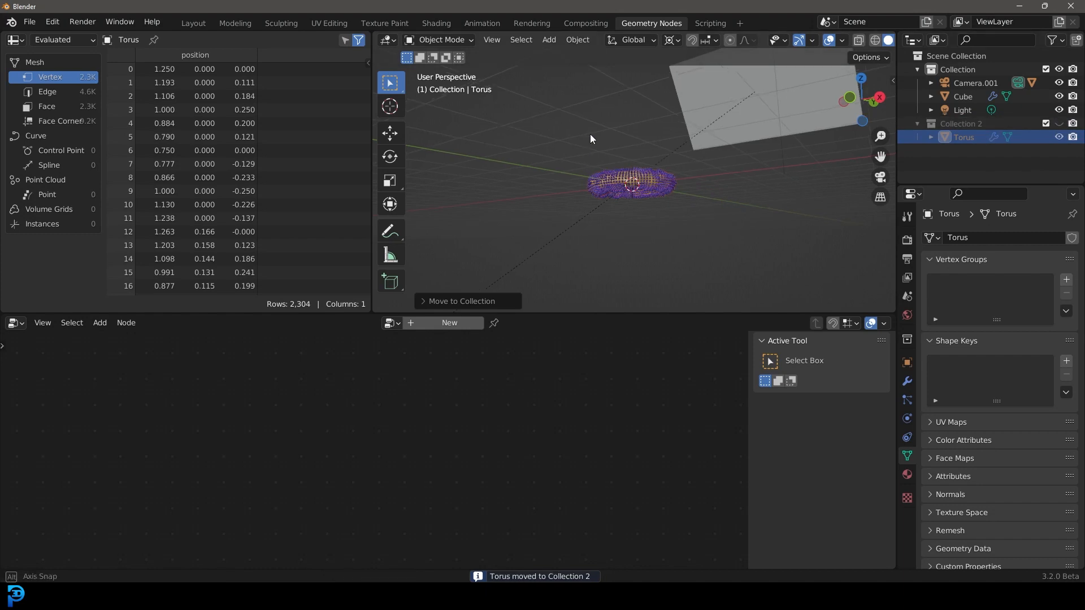
middle_drag(590, 134, 612, 156)
key(KP_0)
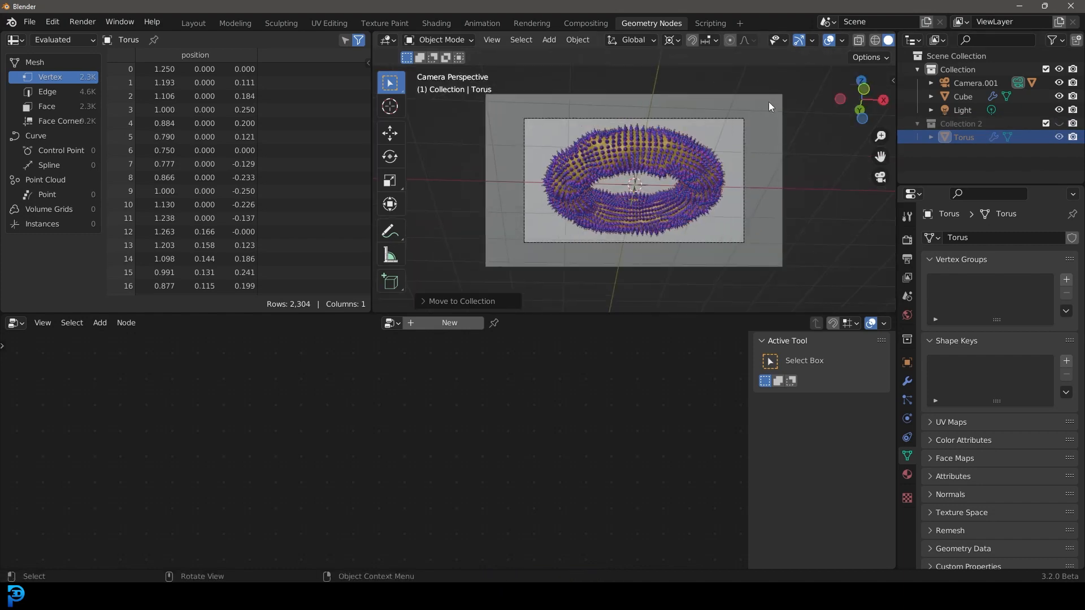
Create a new material on the background plane and name it BG
click(768, 101)
click(471, 322)
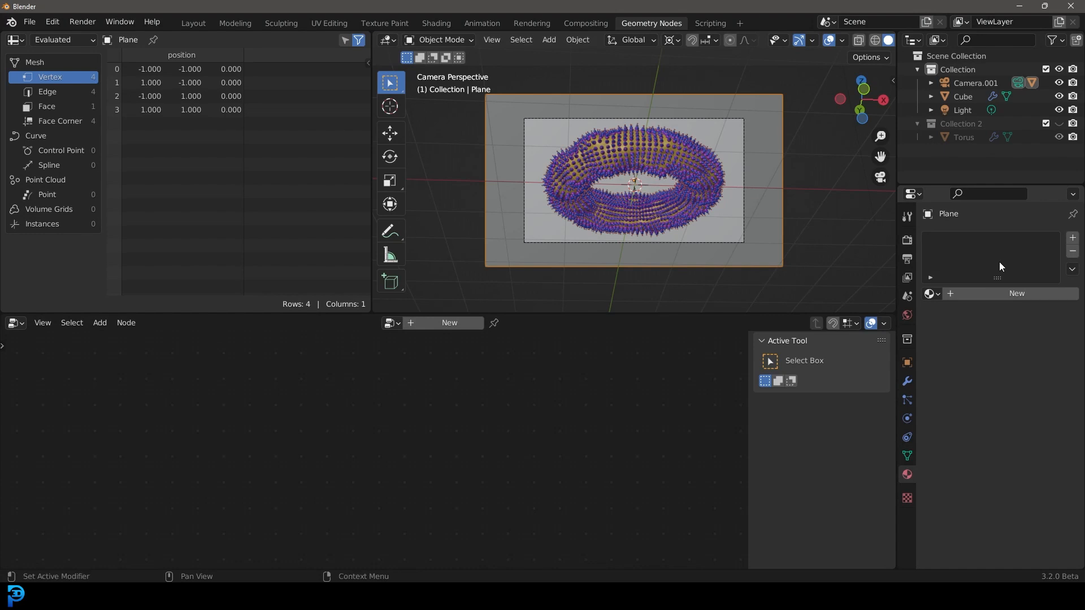
click(1017, 295)
text(BG)
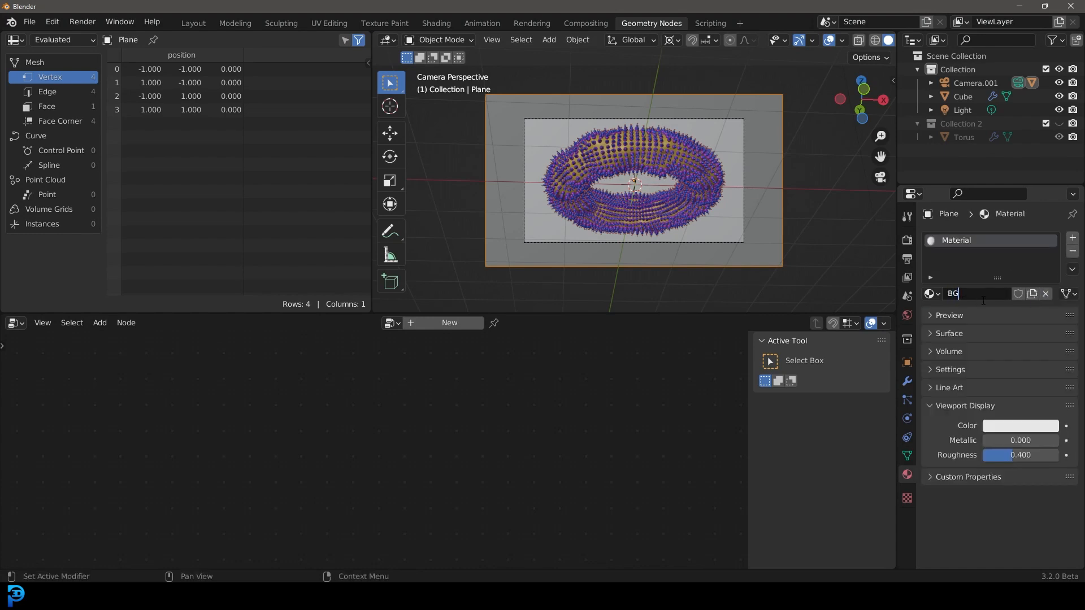
key(Return)
scroll(682, 192, up, 1)
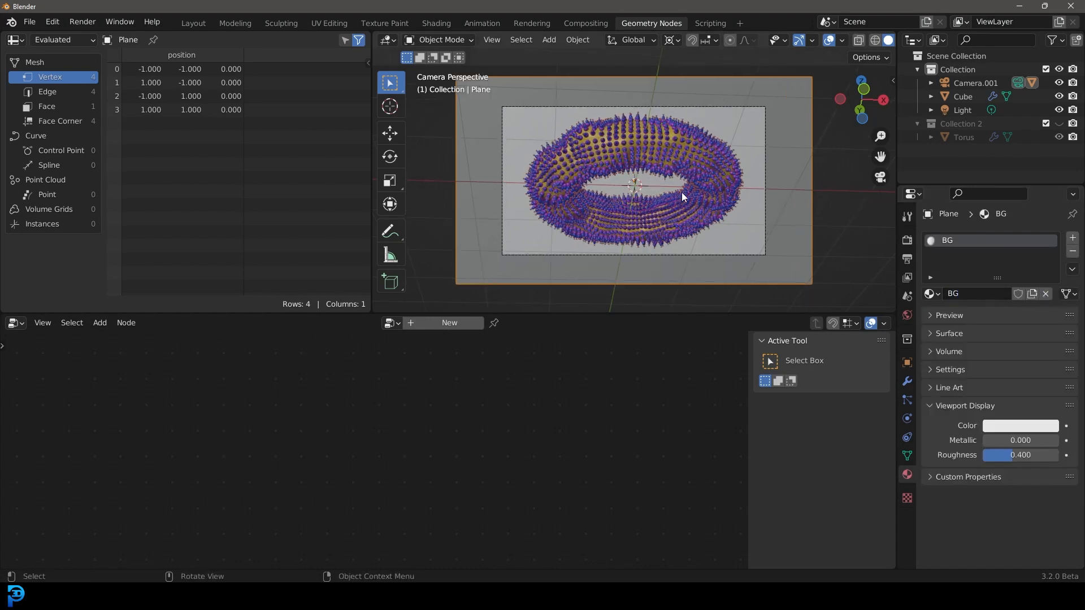
Keep Eevee as the render engine and enable Ambient Occlusion and Screen Space Reflections
click(907, 240)
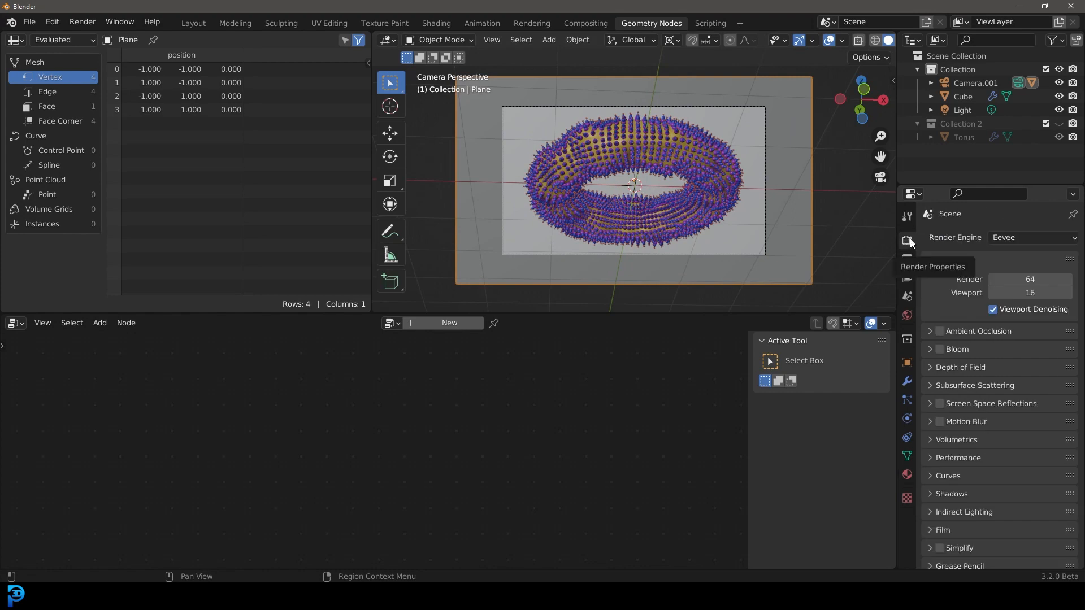
click(1017, 238)
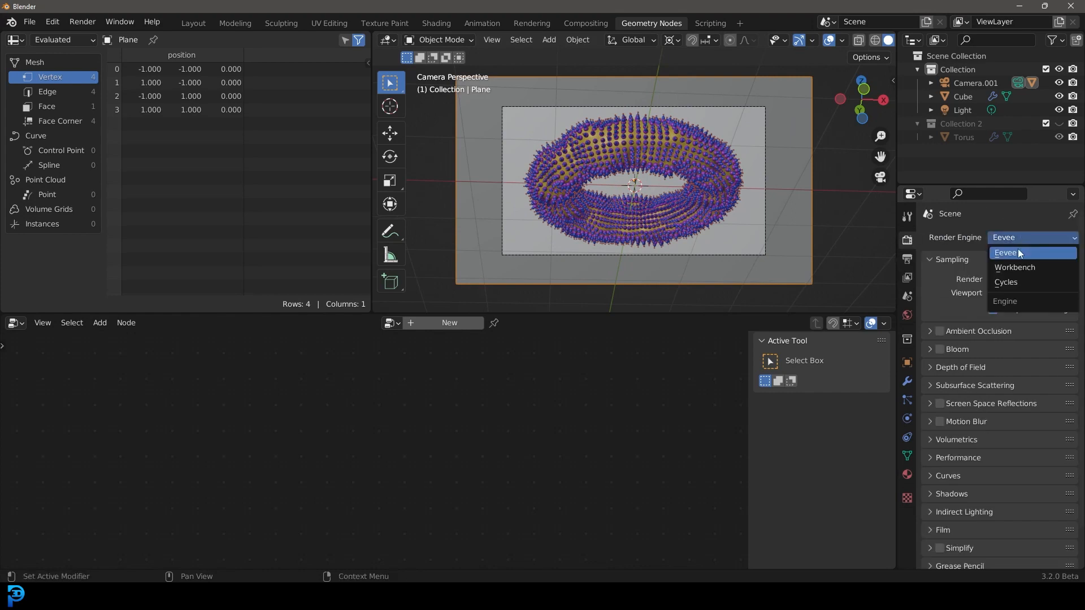
click(1019, 249)
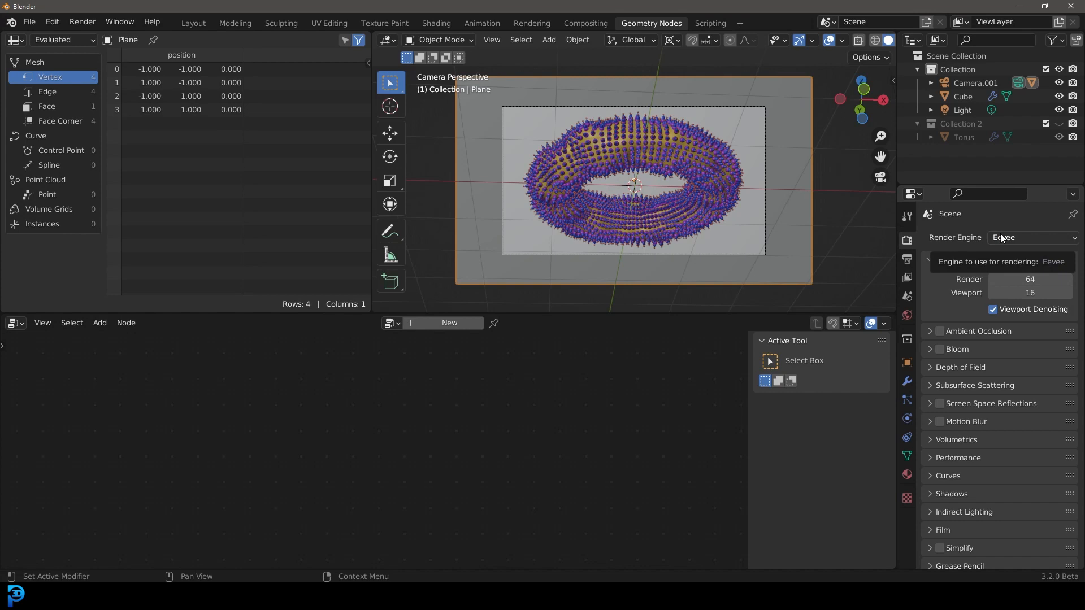
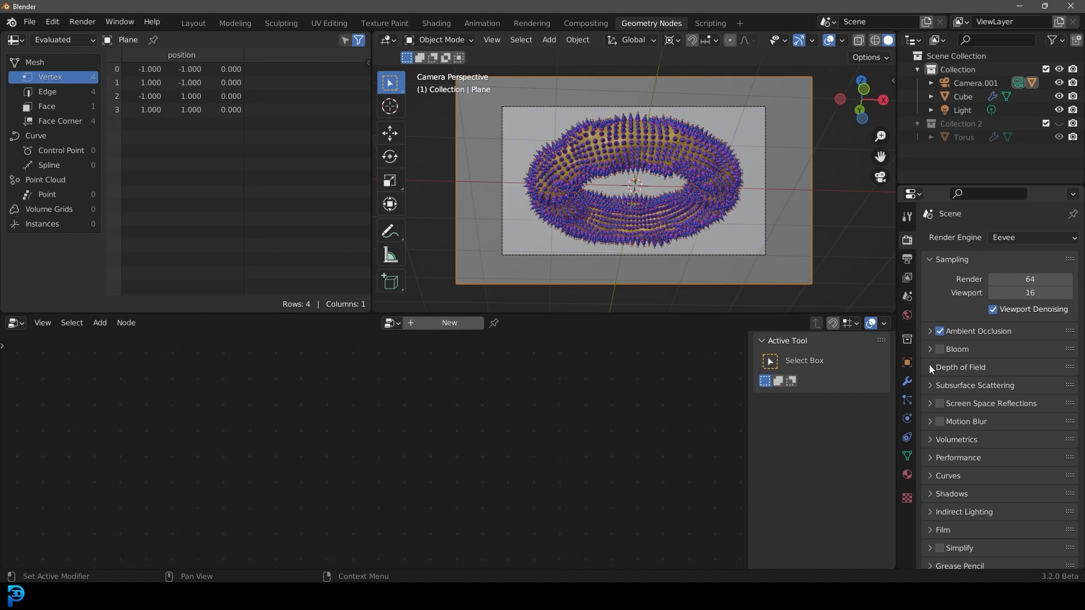
click(930, 404)
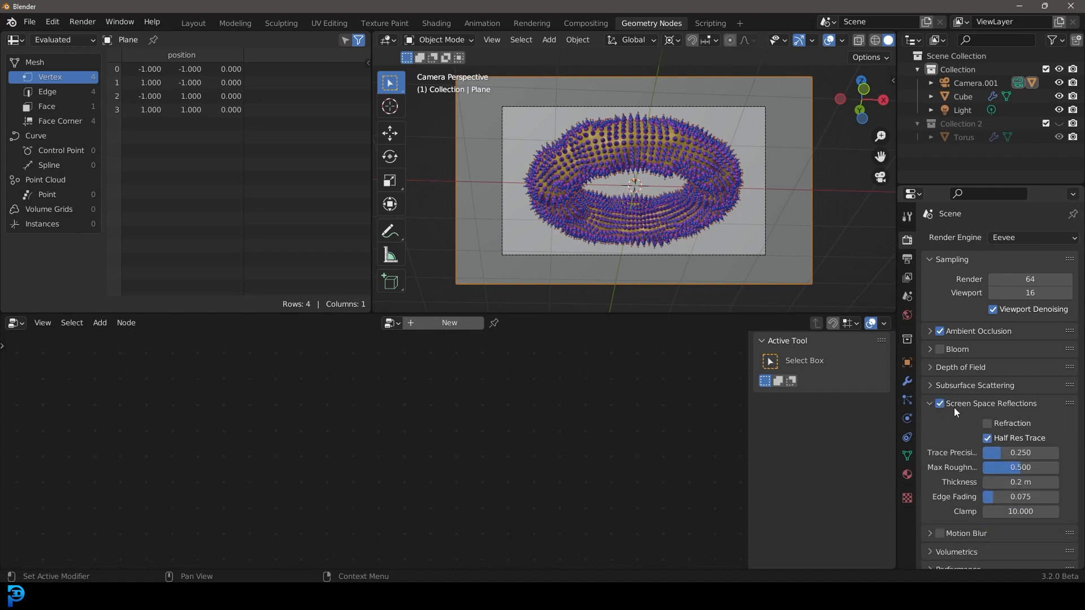
click(930, 405)
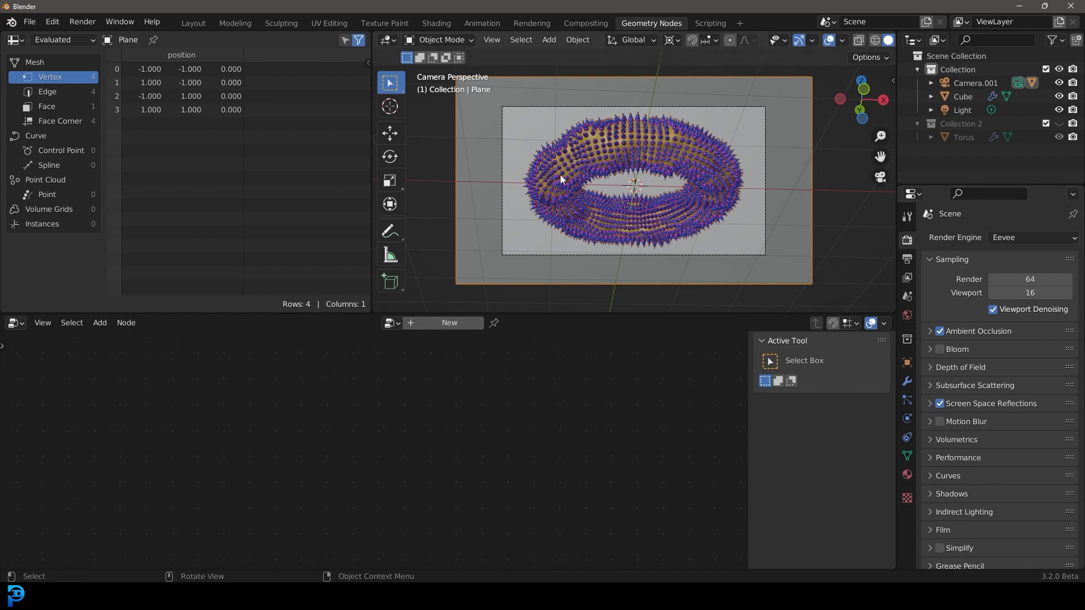
scroll(663, 205, up, 1)
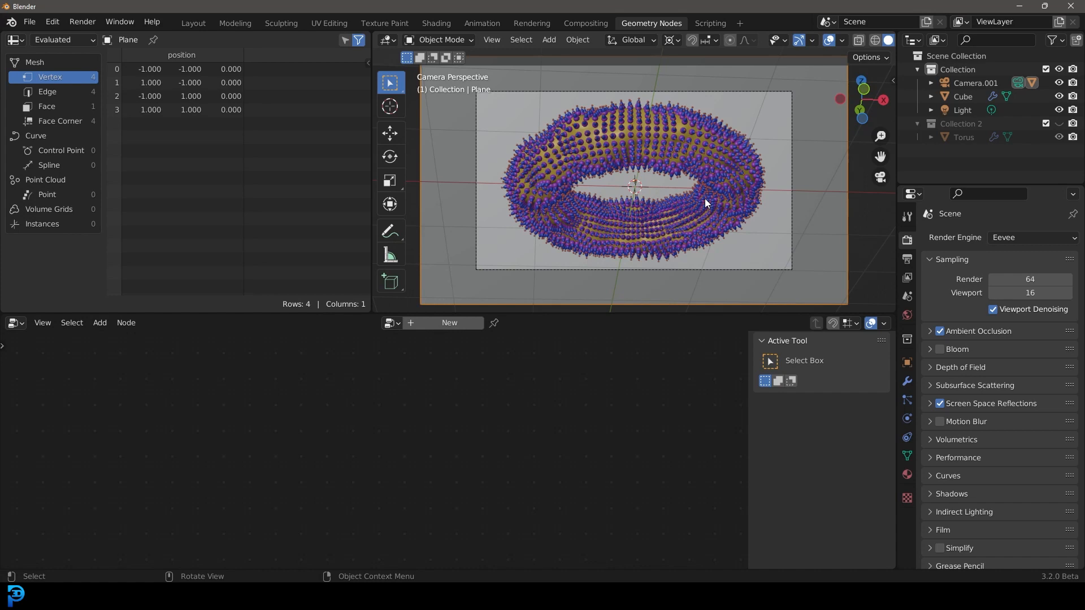
Select the instanced torus object, split the node editor horizontally and turn the lower area into a Timeline
click(642, 150)
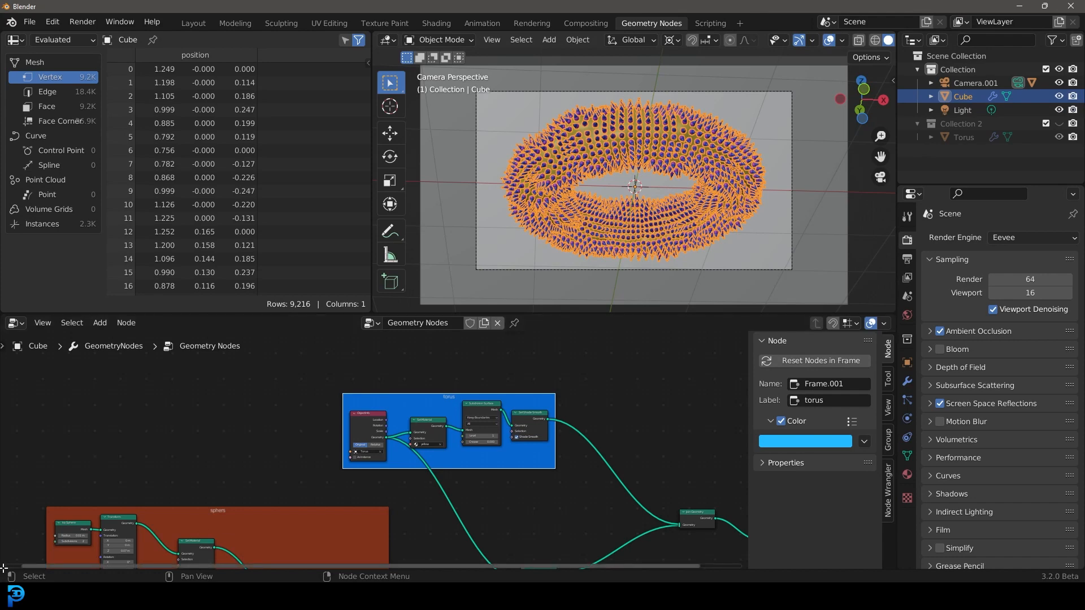
drag(3, 568, 26, 516)
click(14, 507)
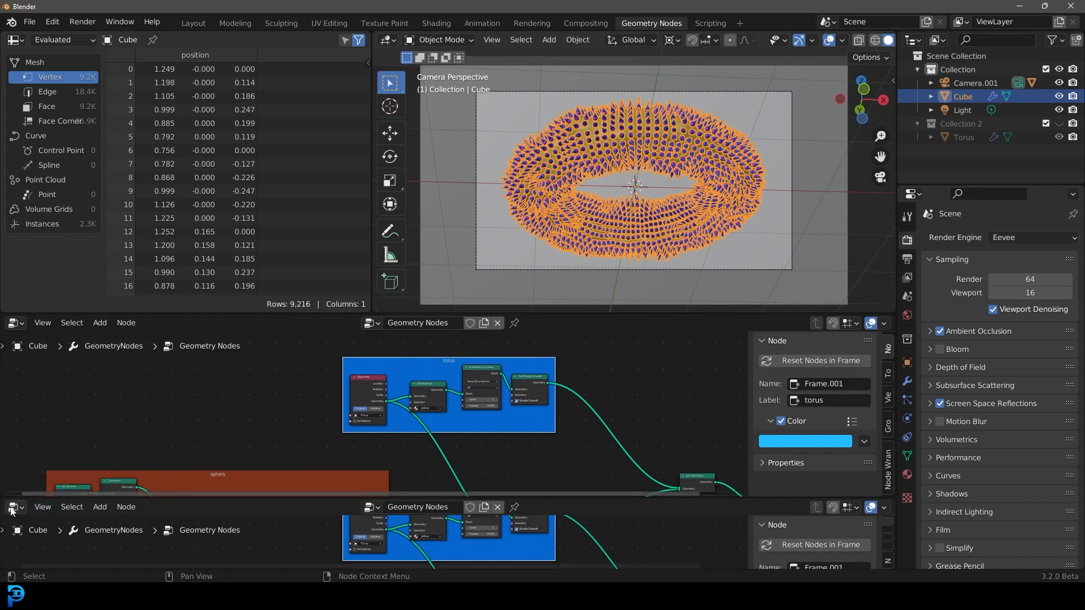
click(13, 508)
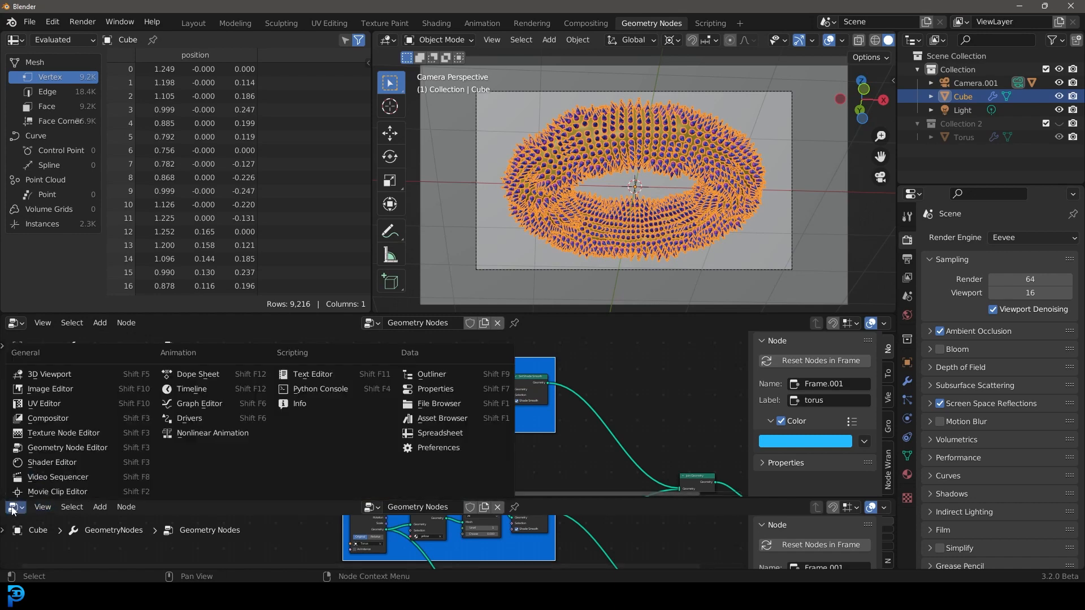
click(199, 390)
Set the animation's end frame to 120
click(864, 507)
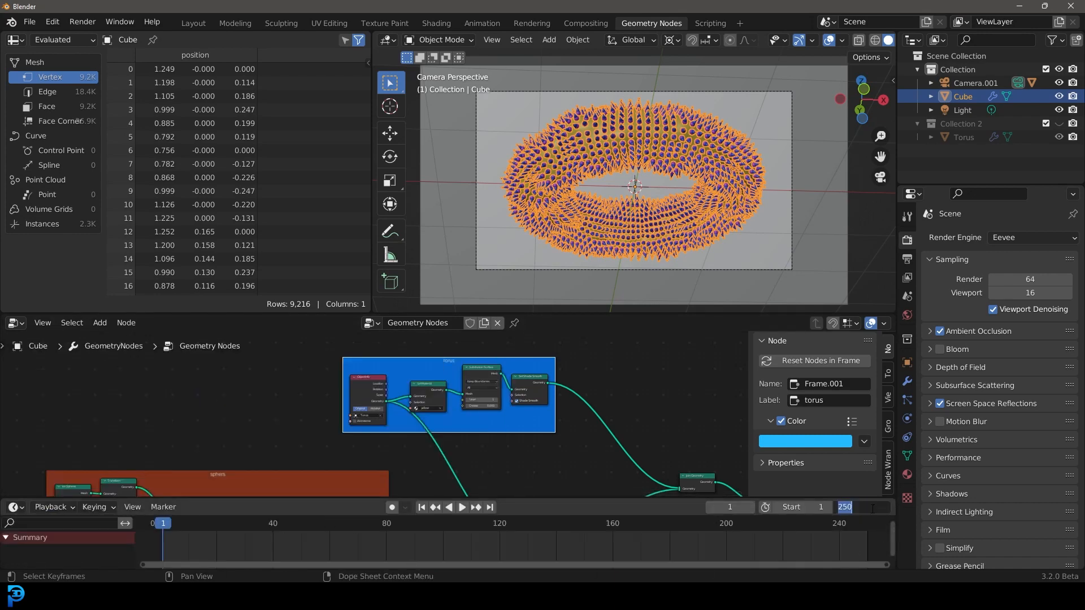
text(120)
key(Return)
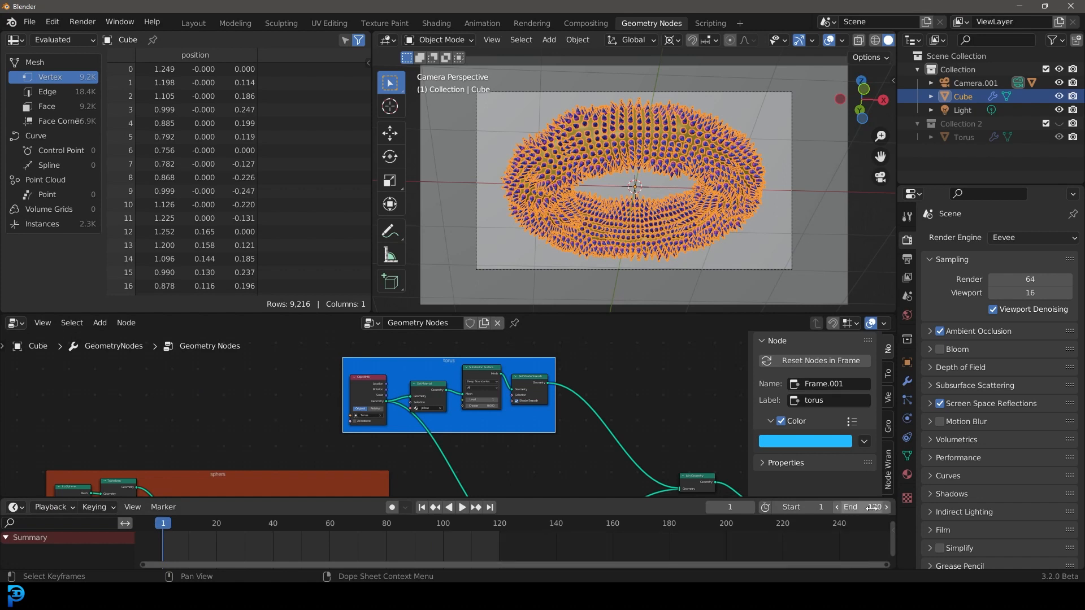
middle_drag(287, 540, 369, 540)
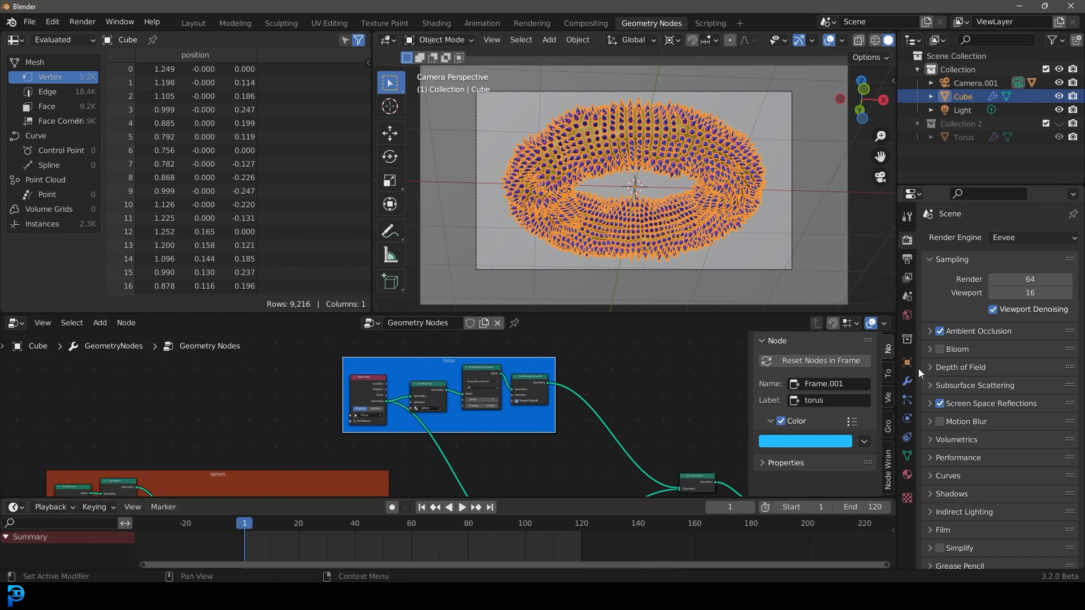
Unhide Collection 2 and select the gray torus to show its Displace modifier
click(911, 383)
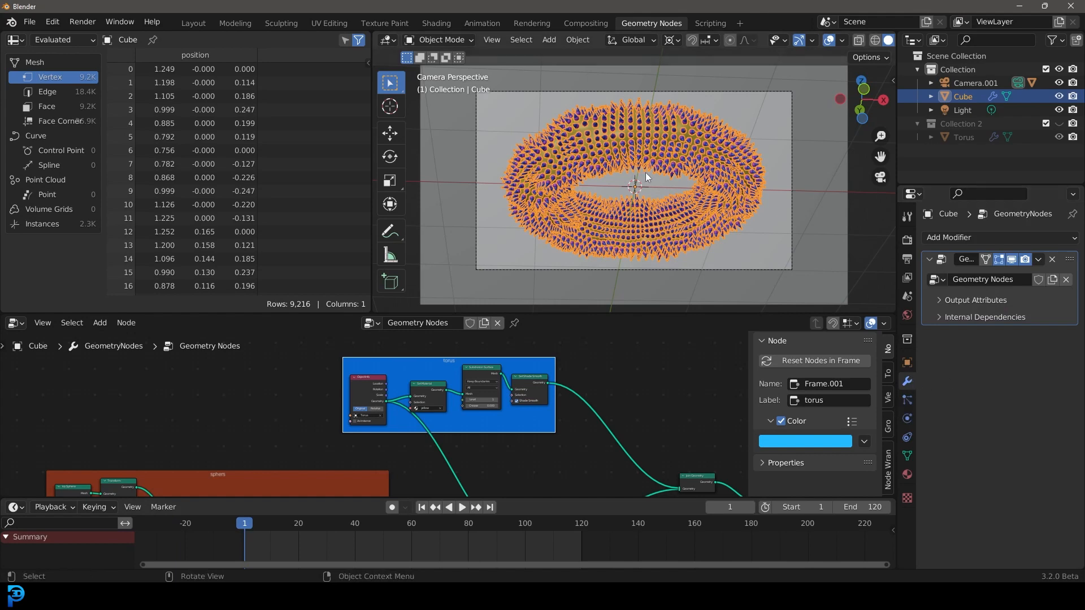
scroll(647, 175, down, 2)
click(1059, 123)
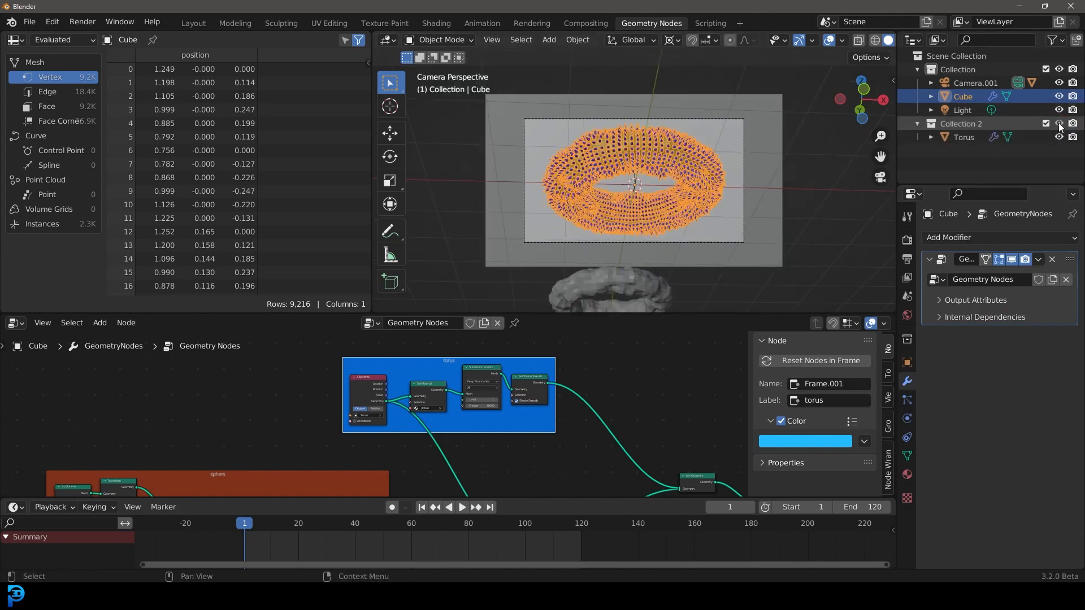
click(639, 300)
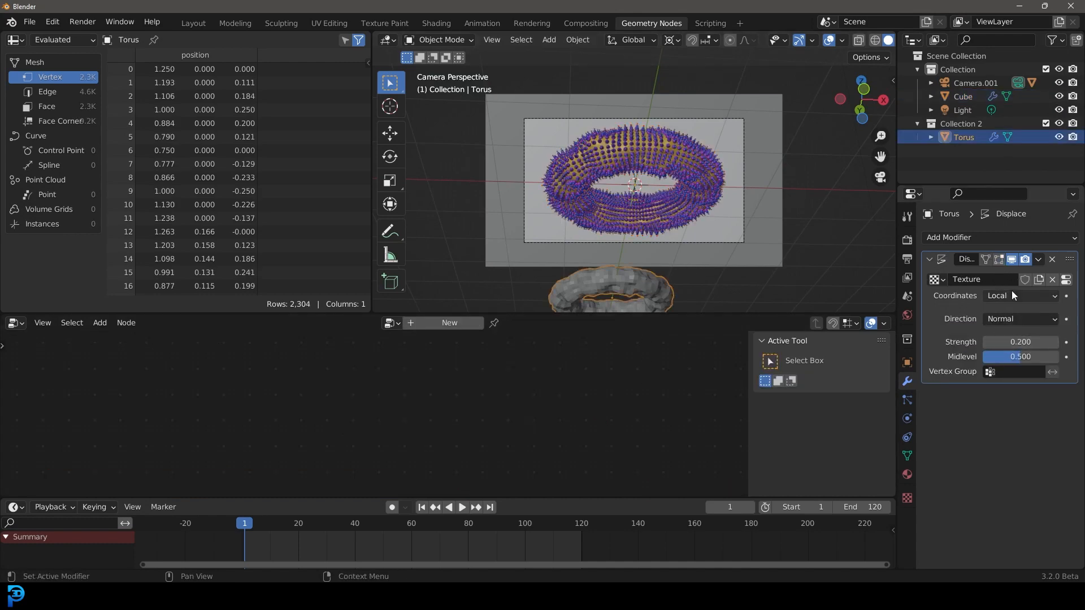
Set the torus's Displace strength to 0.4 and keyframe it at frame 1
scroll(607, 212, up, 2)
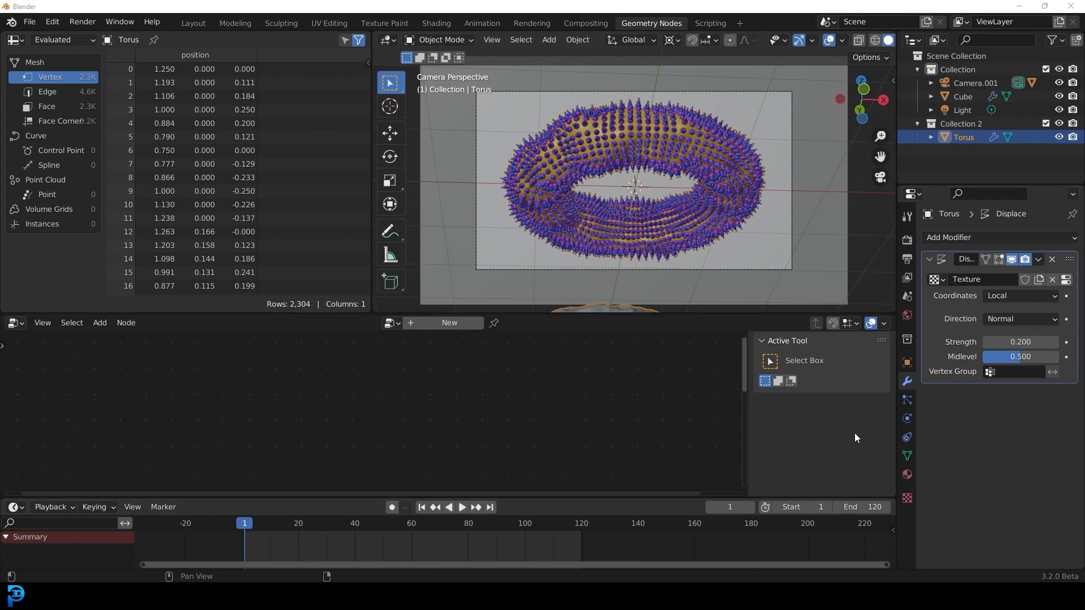
click(1026, 341)
text(0.4)
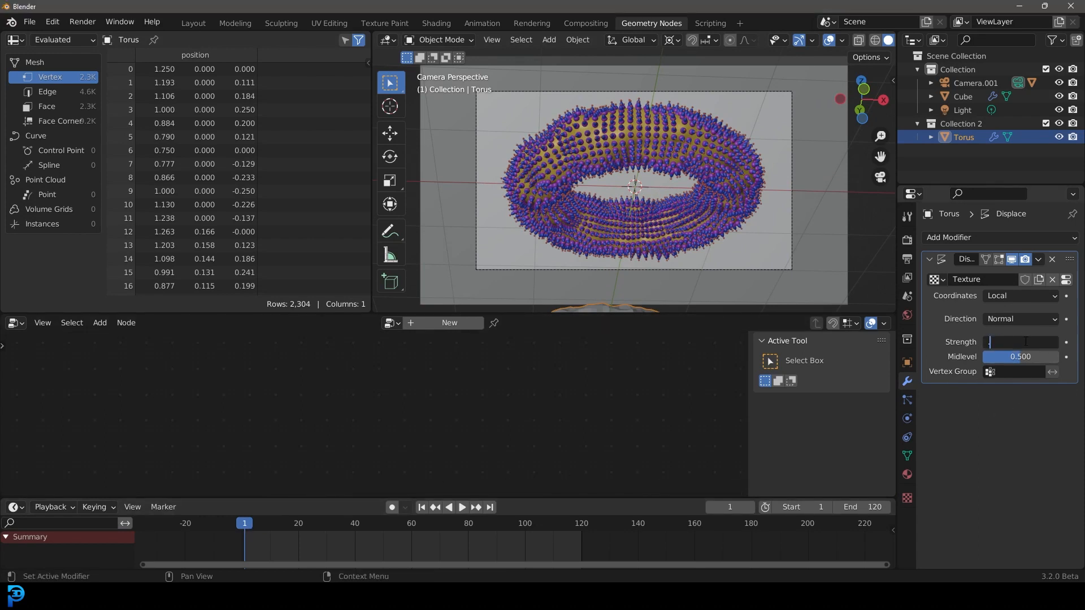
key(Return)
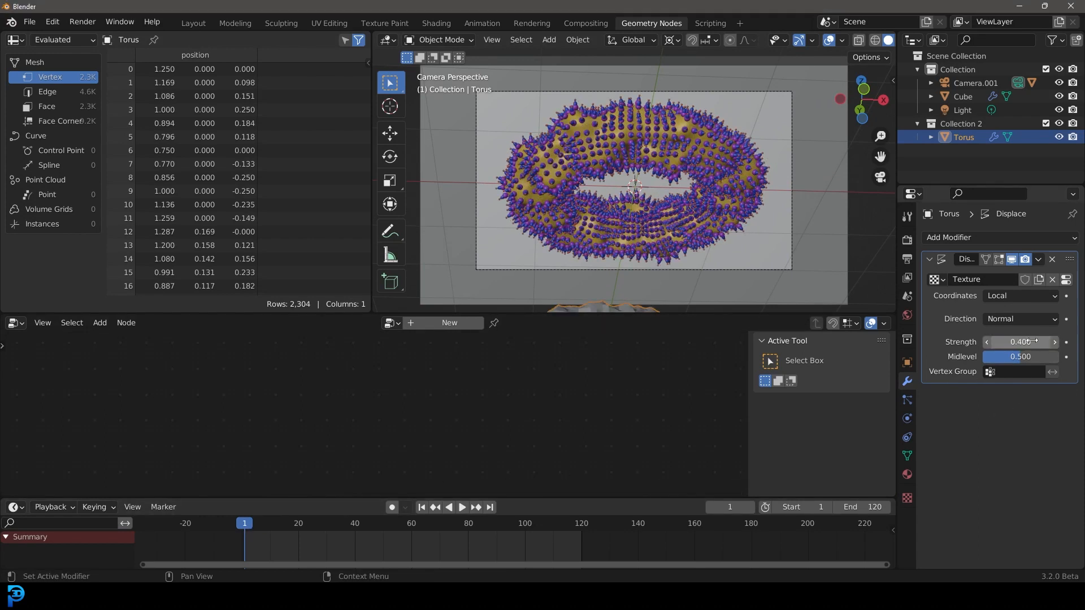
click(1066, 342)
Go to frame 60, set the Displace strength to 0.6 and keyframe it
key(space)
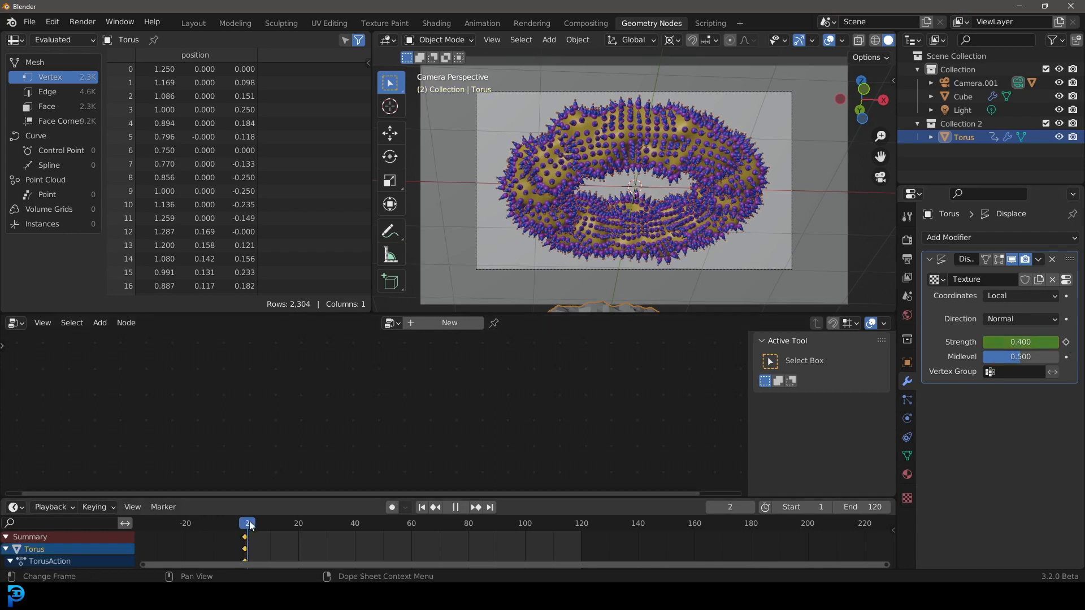
click(412, 538)
key(space)
click(1029, 342)
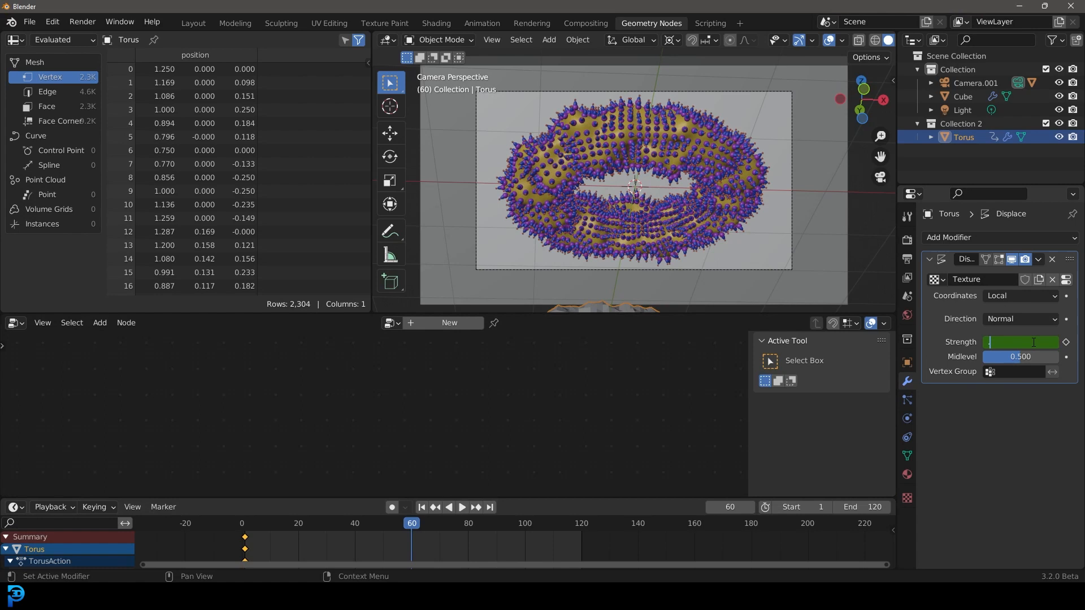
text(0.6)
key(Return)
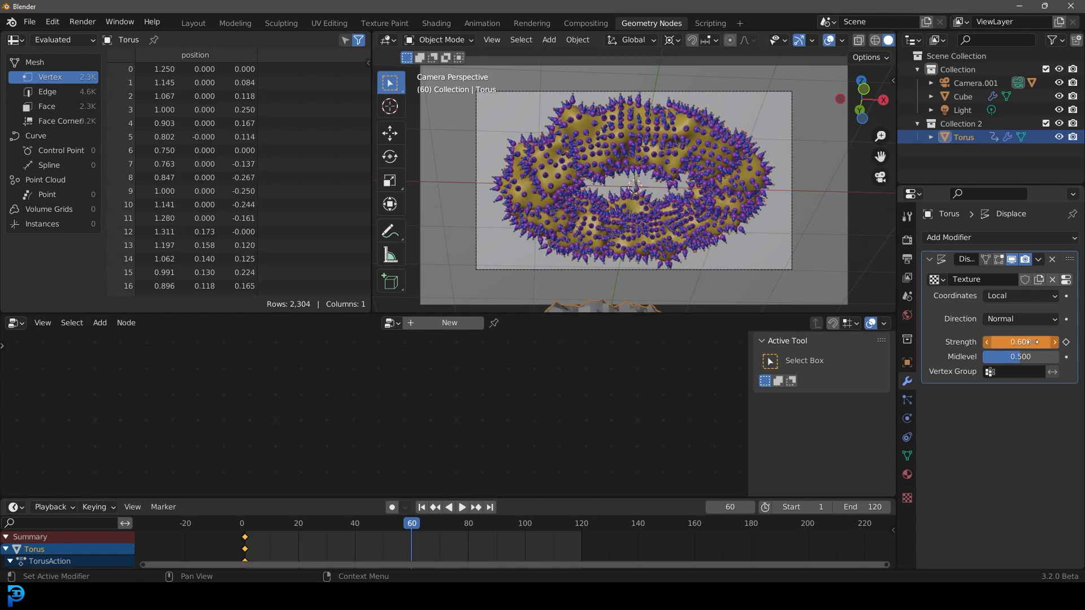
click(1067, 341)
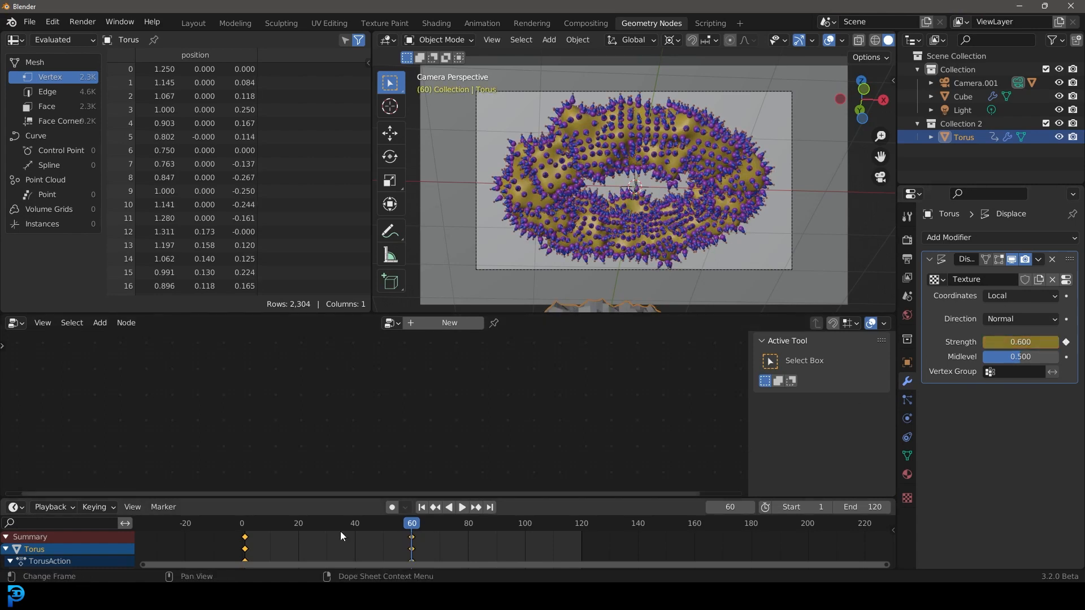
Go to frame 120, keyframe the Displace strength at 0.4 and scrub back to the start of the timeline
scroll(340, 531, down, 2)
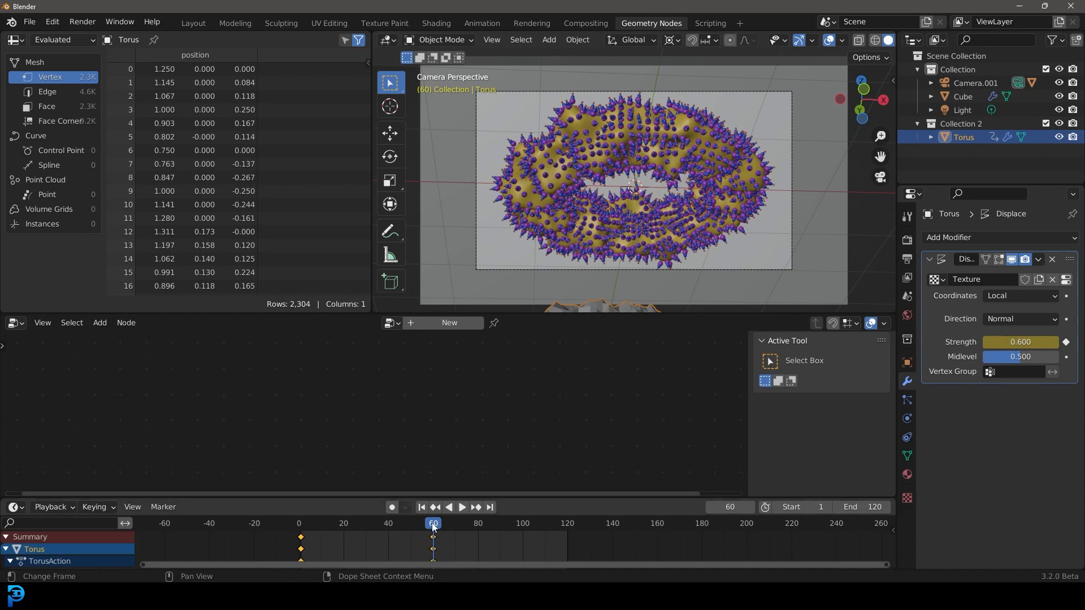
drag(434, 528, 567, 544)
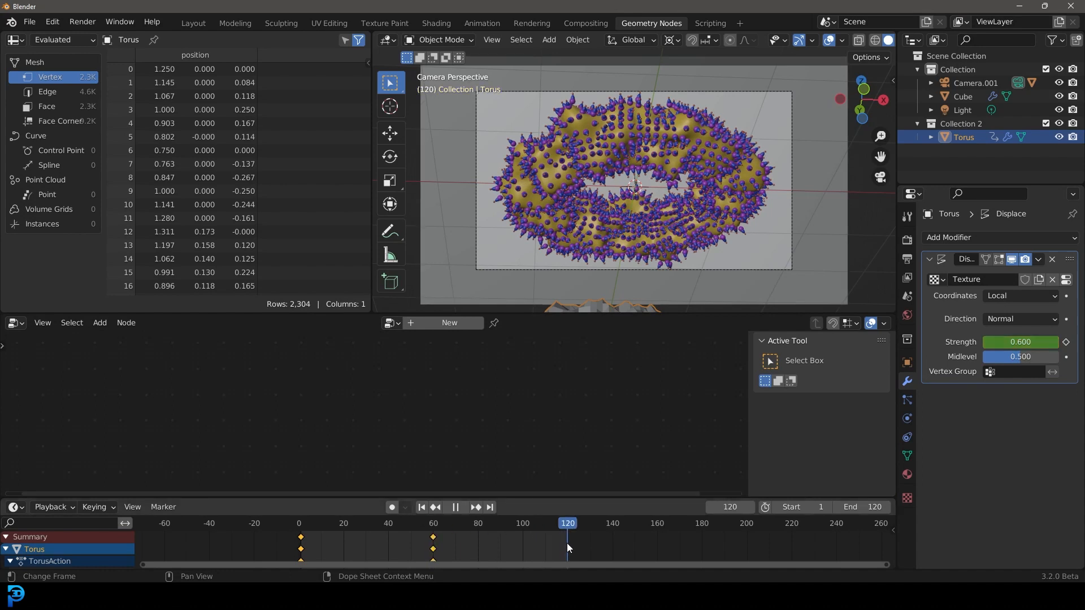
click(1036, 338)
text(0.4)
key(Return)
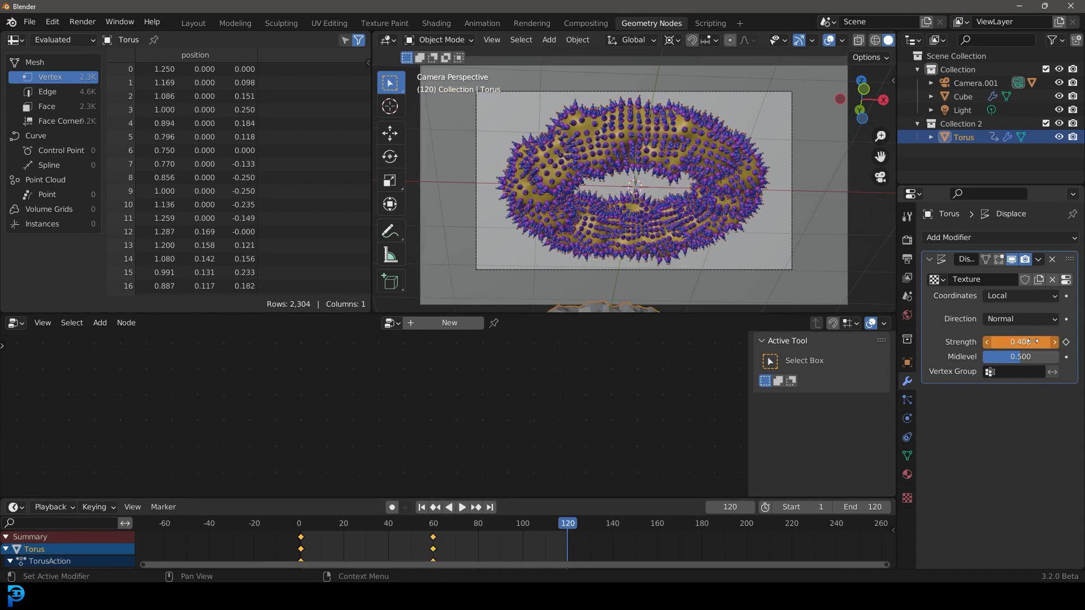
click(1065, 342)
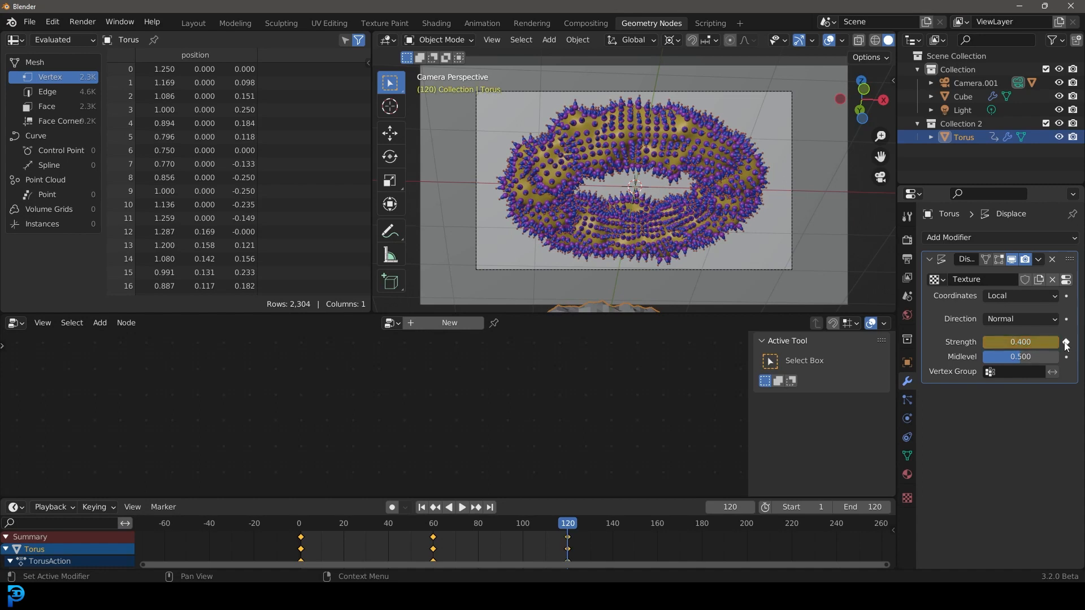
drag(538, 521, 297, 541)
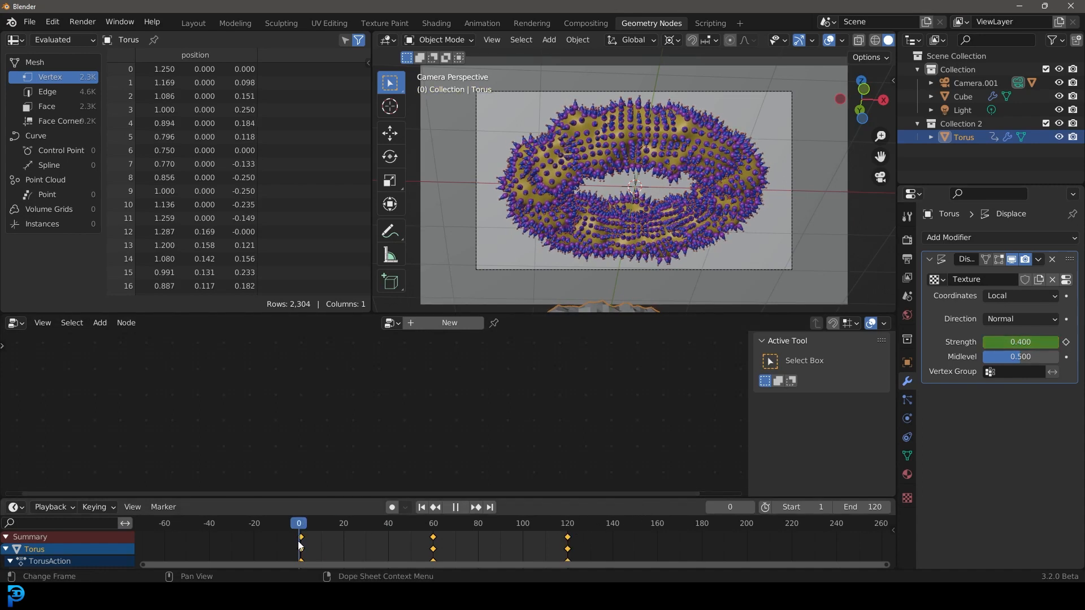
Go to the end of the animation at frame 120, deselect everything and inspect the displaced torus through the camera
key(shift+Right)
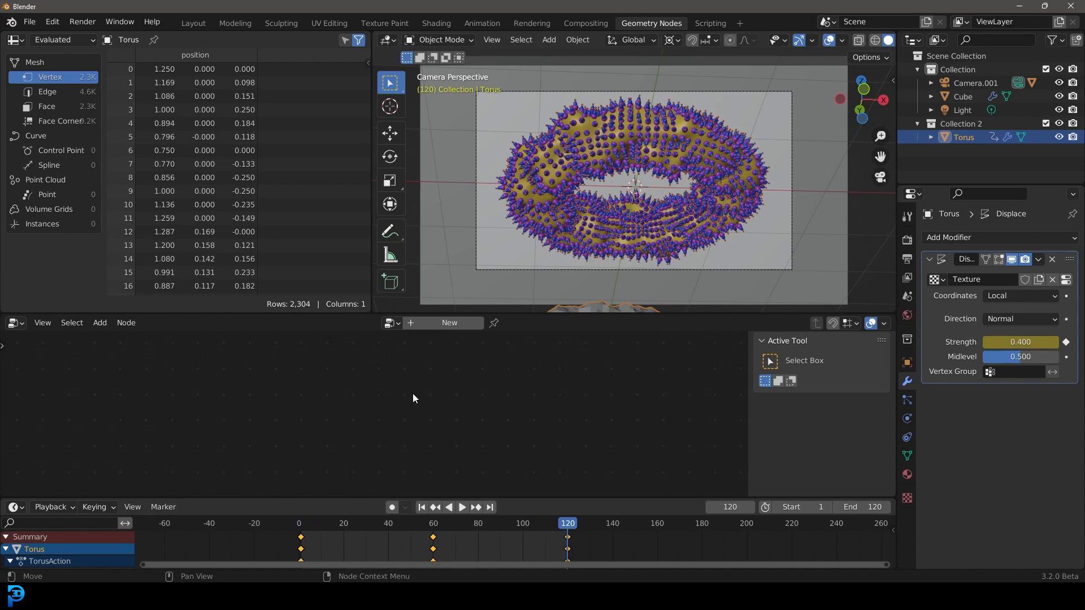
key(alt+a)
scroll(608, 131, up, 2)
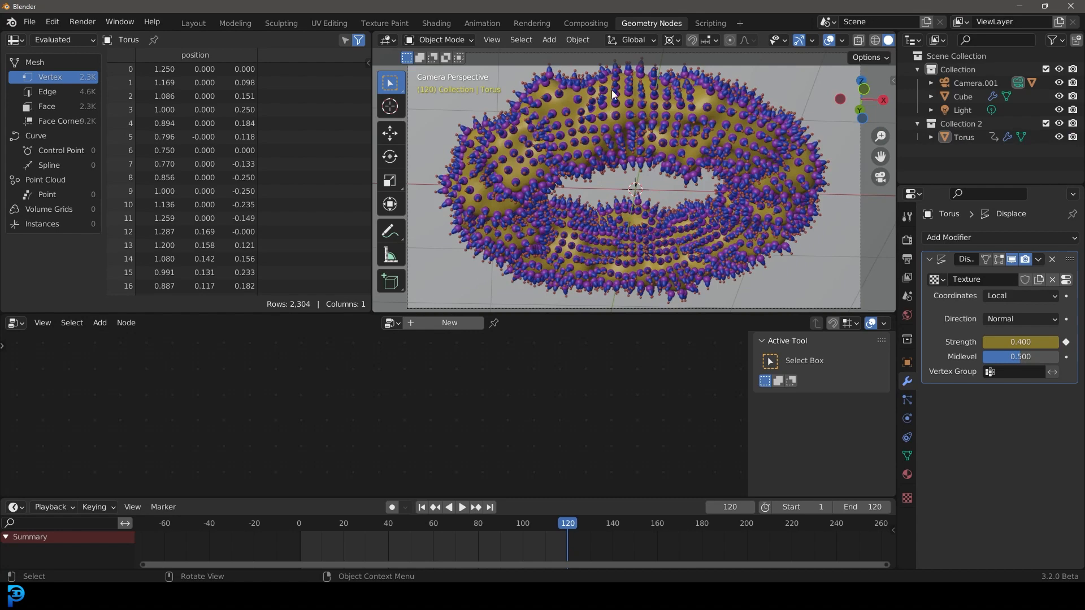
scroll(595, 109, down, 2)
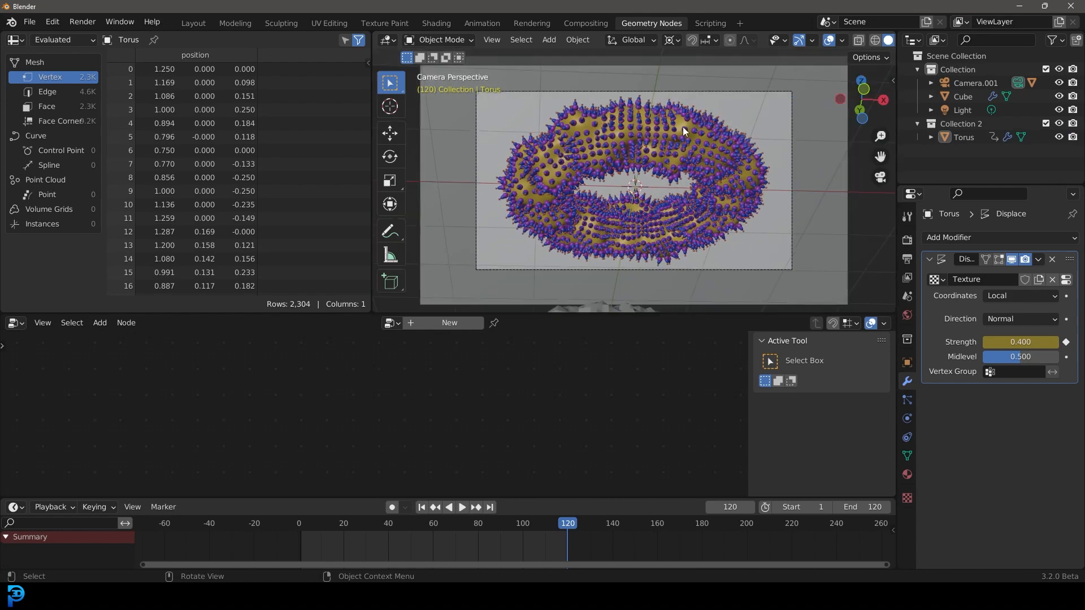
Select the instanced torus object and keyframe the red ico sphere's Transform translation with Z 0.07 m at frame 1
click(690, 175)
scroll(260, 406, down, 1)
middle_drag(238, 475, 418, 331)
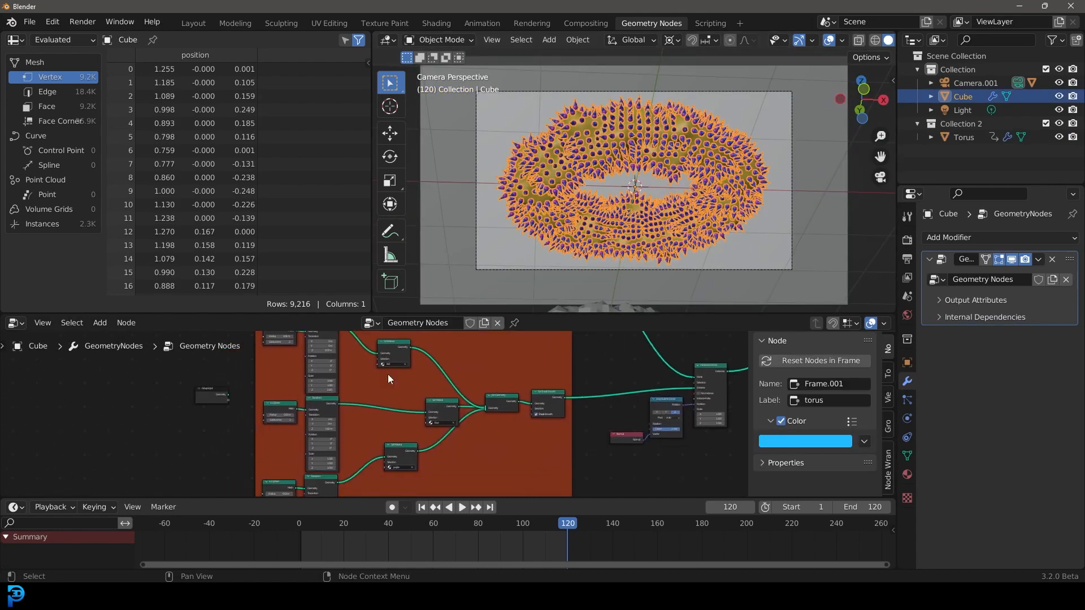
scroll(364, 383, up, 4)
middle_drag(363, 384, 456, 475)
scroll(508, 215, up, 8)
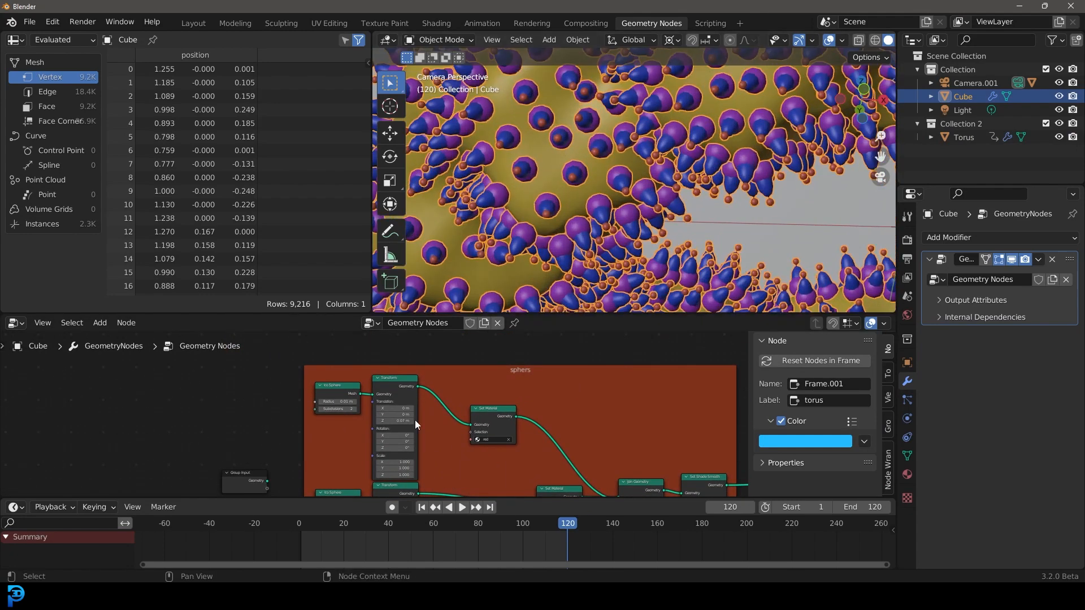
middle_drag(413, 417, 533, 414)
scroll(534, 414, up, 3)
drag(561, 524, 303, 560)
scroll(530, 399, up, 2)
scroll(527, 431, up, 1)
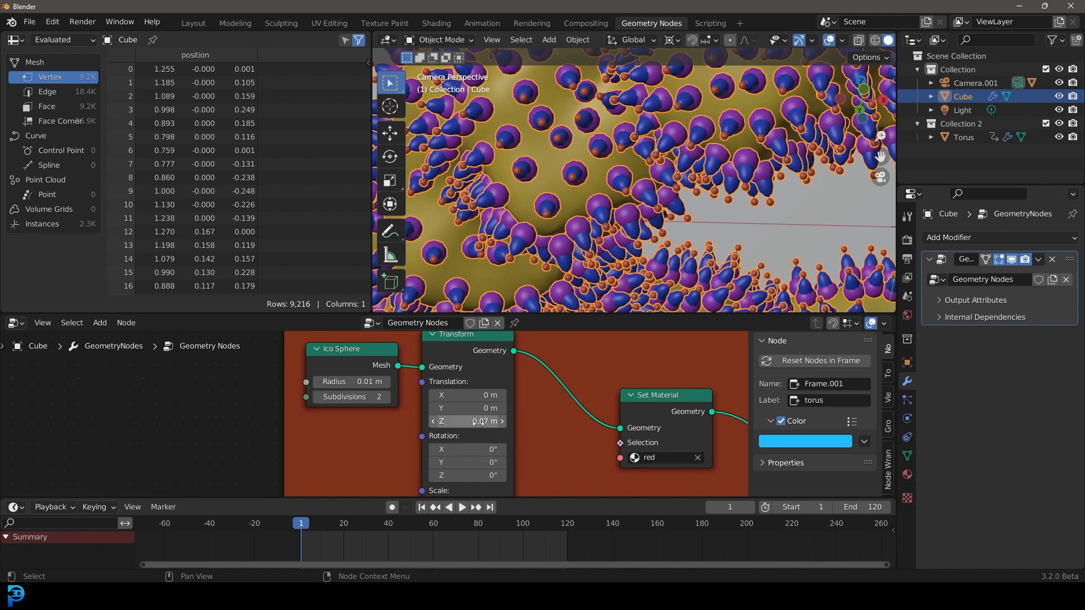
key(i)
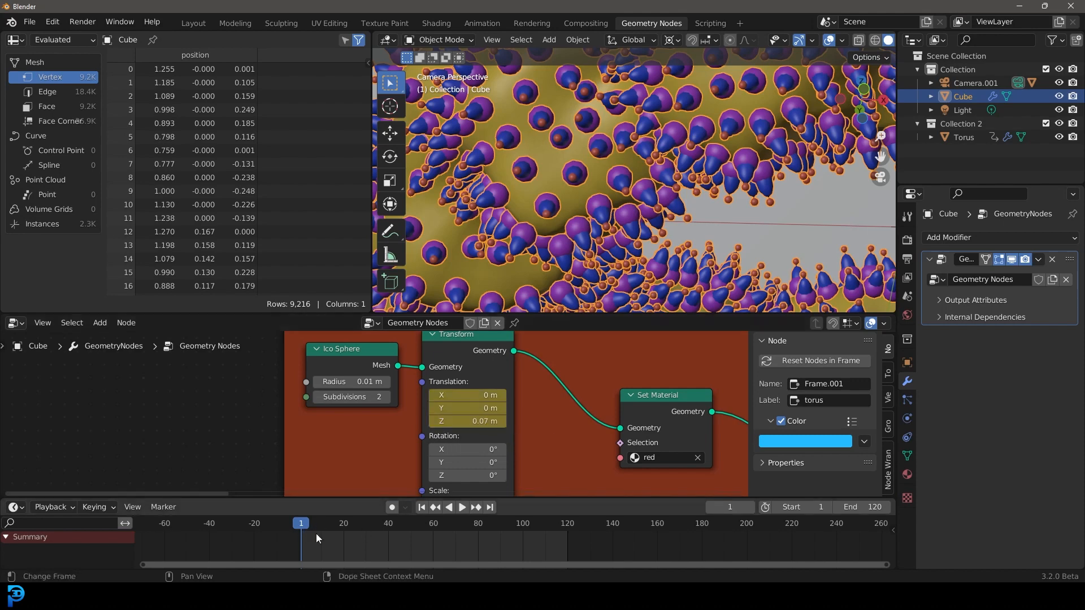
At frame 60, set the red ico sphere's Translation Z to 0.16 m and keyframe it
drag(316, 534, 433, 538)
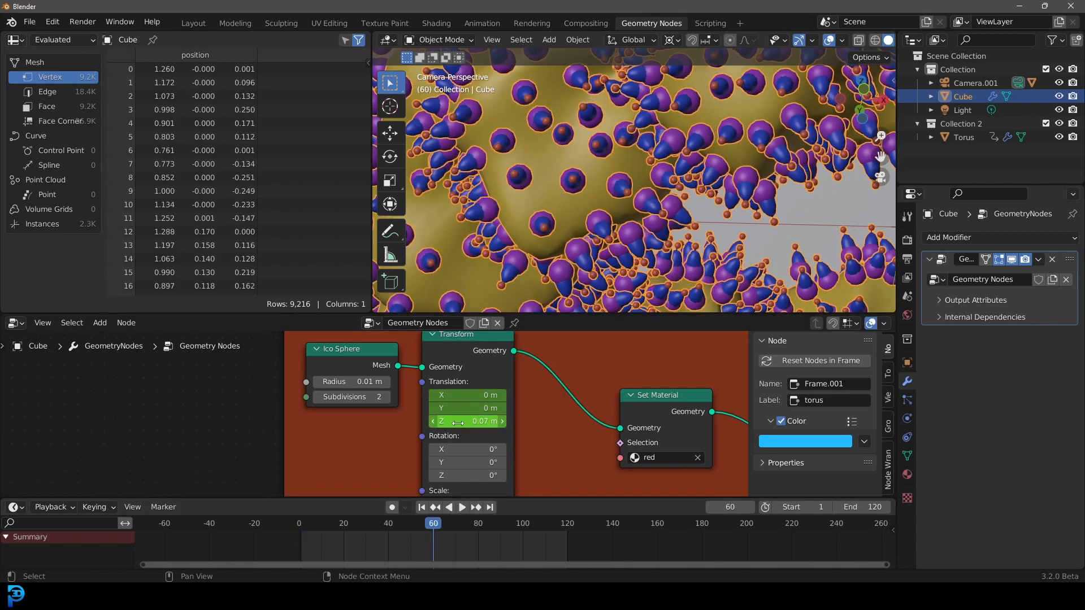
drag(474, 421, 491, 425)
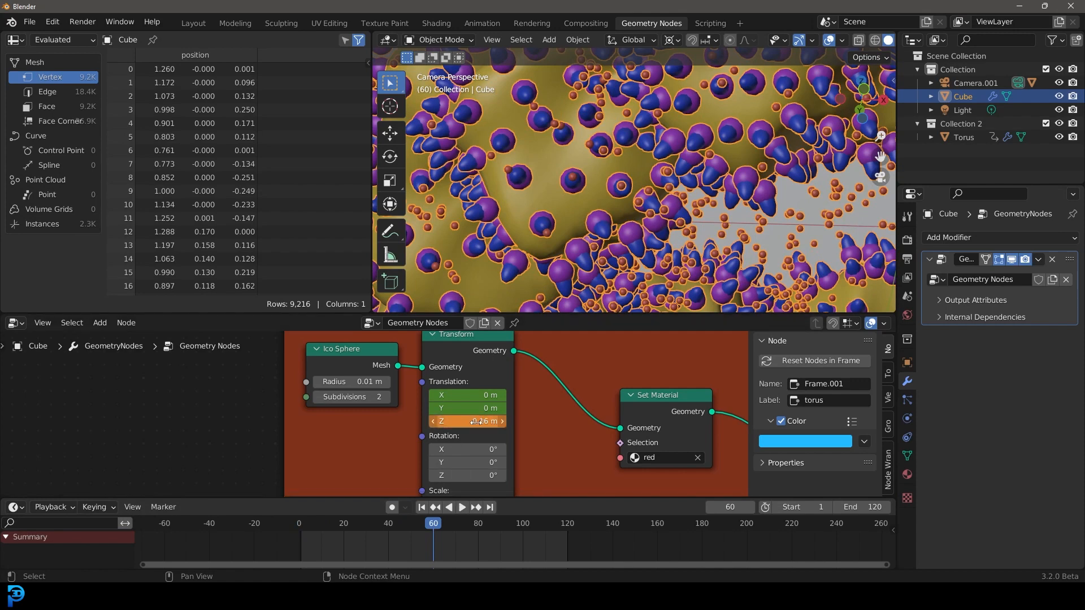
key(space)
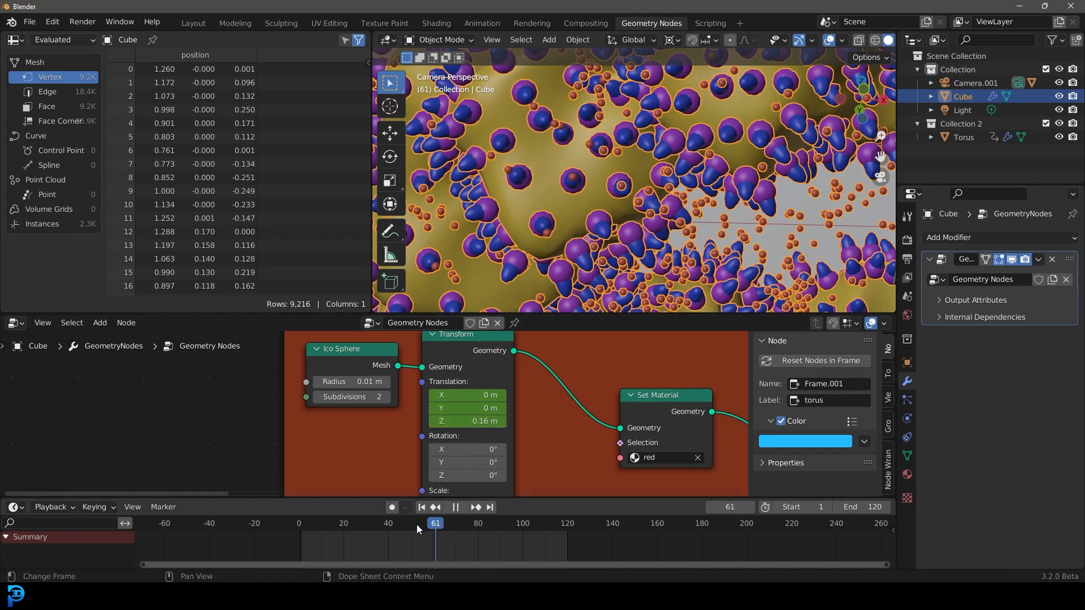
At frame 120, set the red ico sphere's Translation Z to 0.07 m and keyframe it
drag(416, 524, 578, 544)
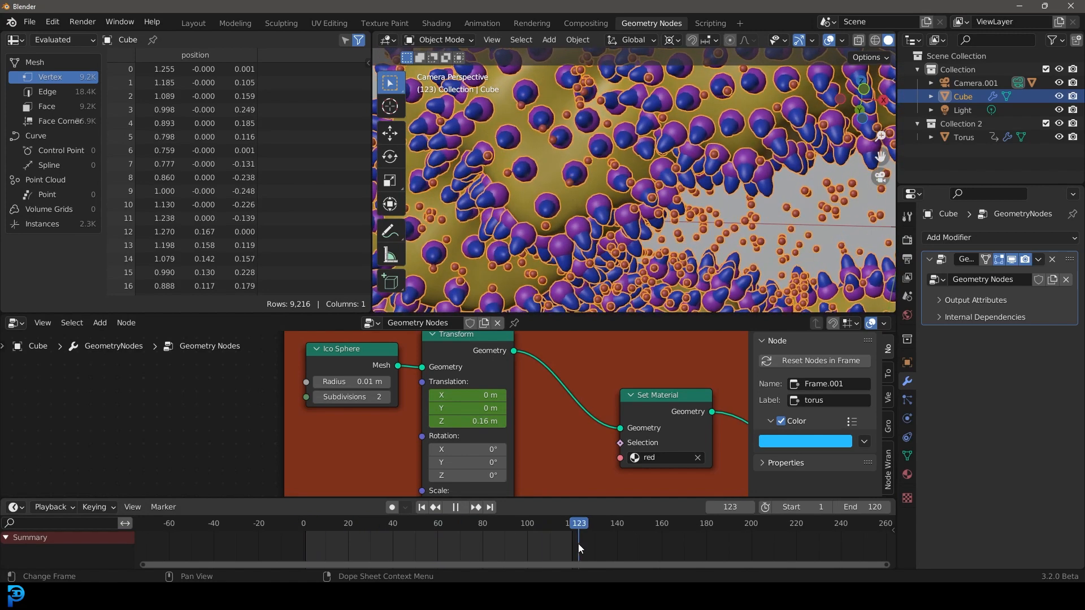
key(space)
click(465, 423)
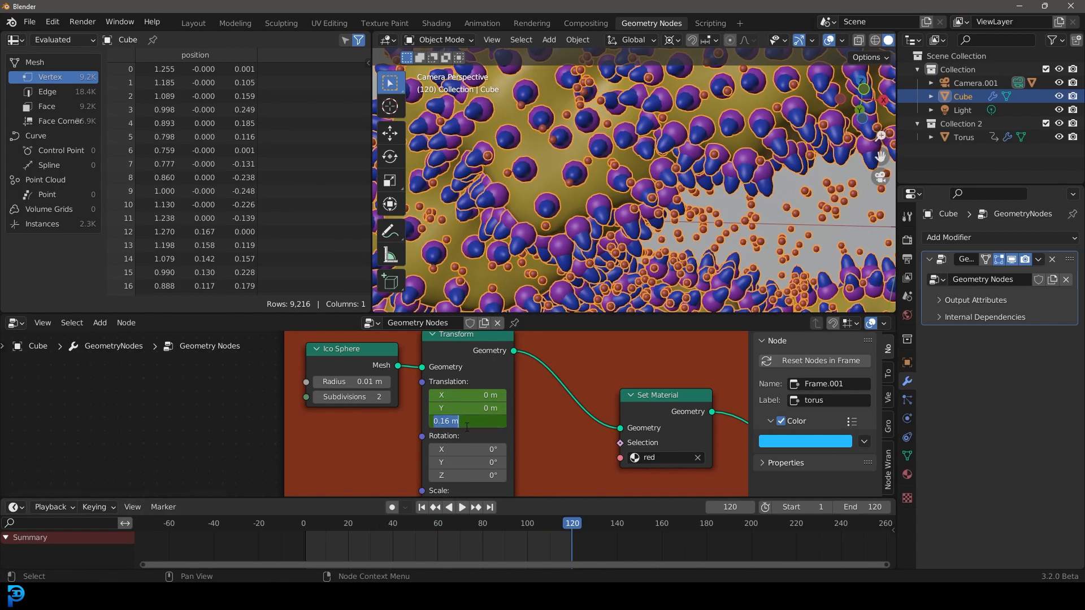
text(0.07)
key(Return)
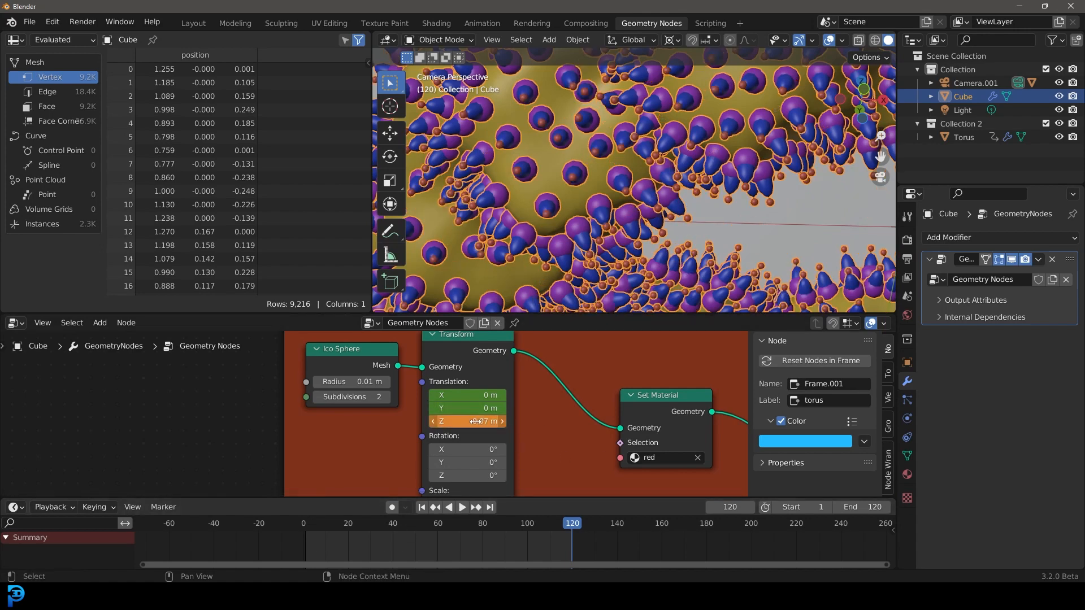
Play the animation from the start to review the red spheres' movement
drag(563, 521, 303, 541)
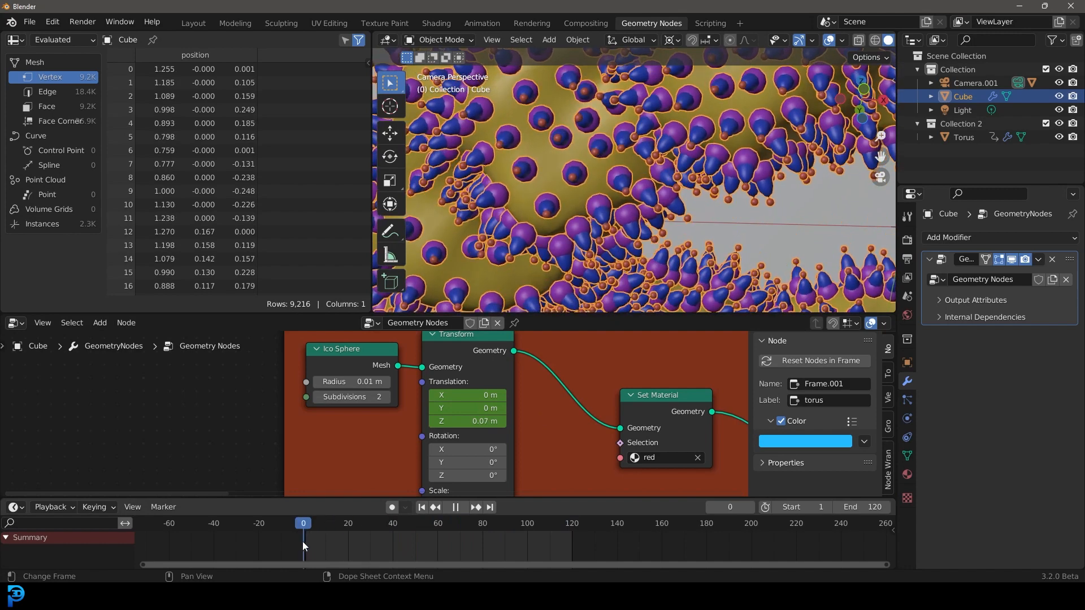
key(space)
key(space)
Keyframe the blue ico sphere's Transform translation with Z 0.02 m at frames 1 and 120
scroll(543, 398, down, 6)
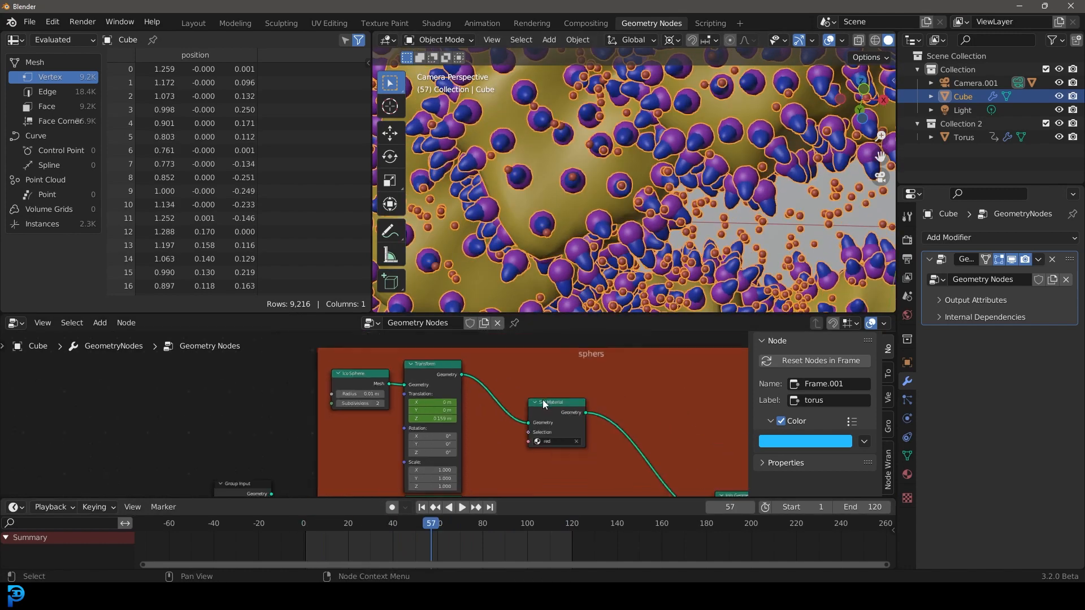
middle_drag(510, 422, 549, 306)
scroll(463, 406, down, 2)
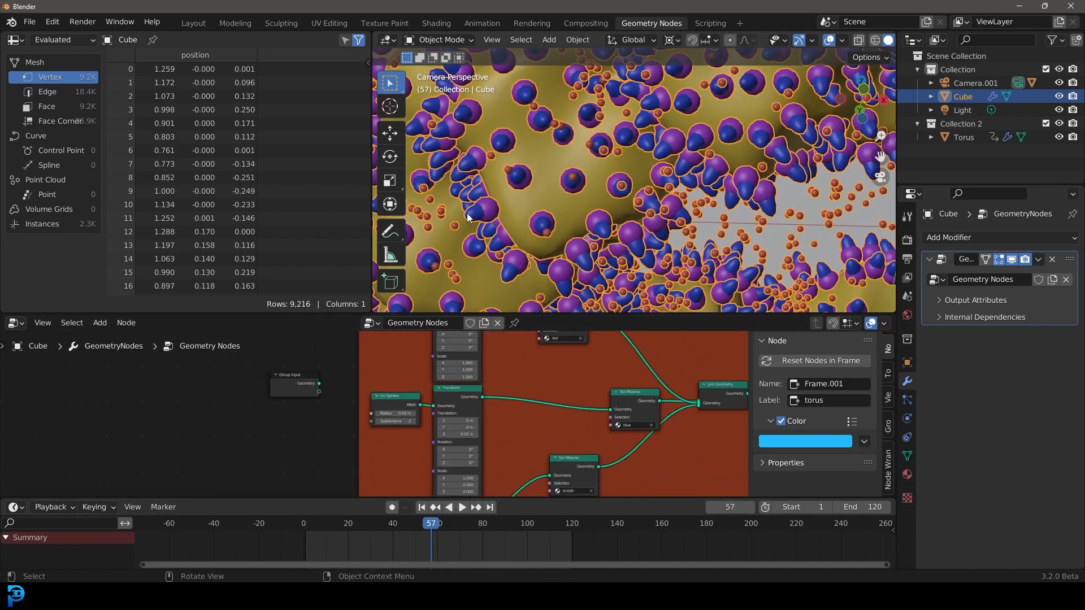
scroll(549, 347, up, 3)
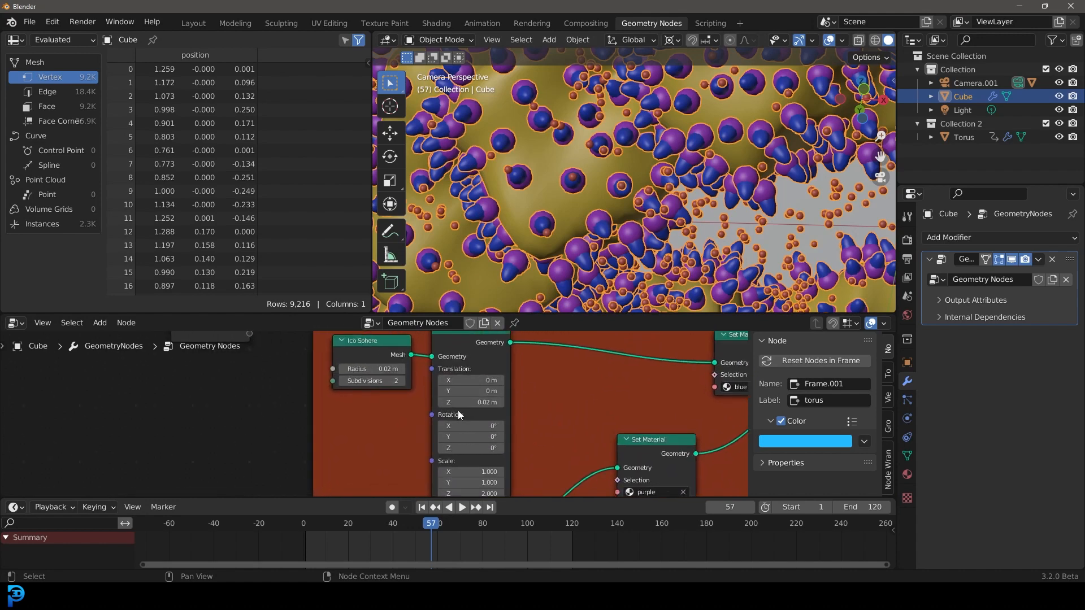
drag(402, 524, 291, 541)
key(space)
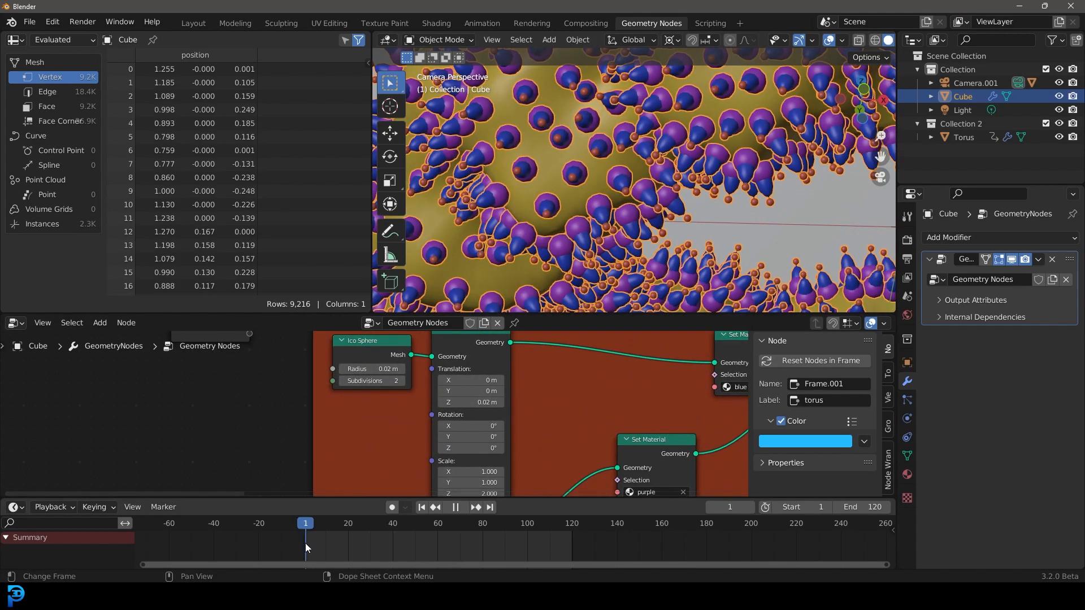
key(space)
scroll(498, 452, up, 1)
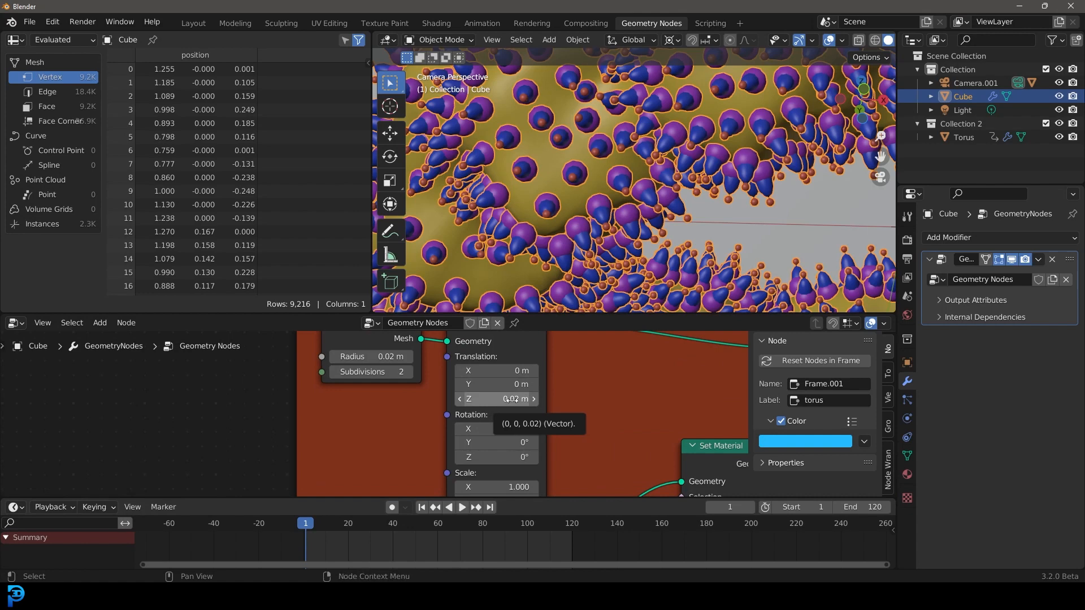
key(i)
drag(308, 524, 572, 543)
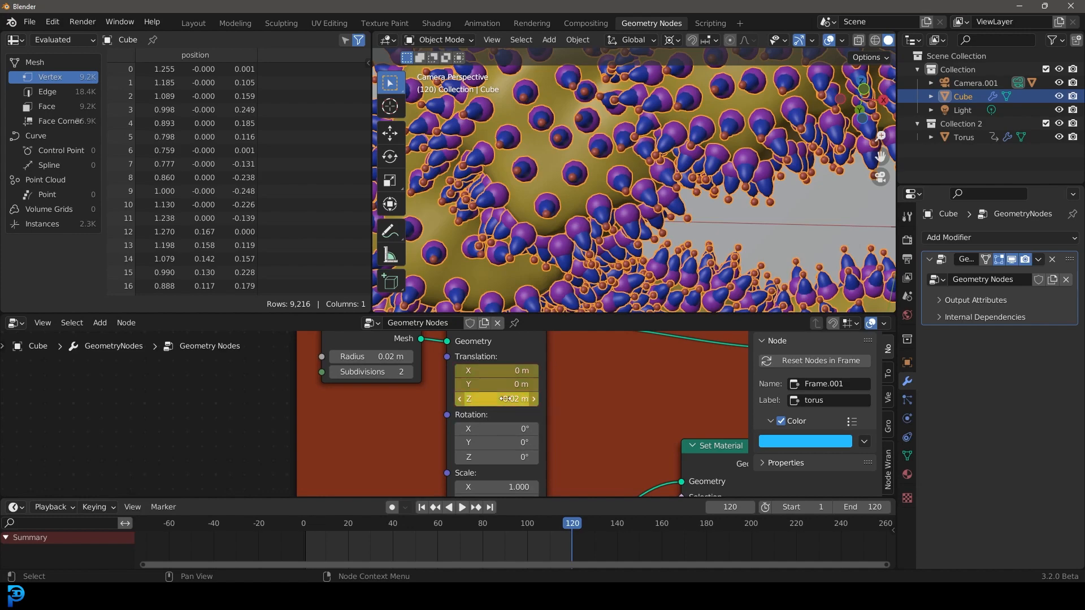
At frame 60, set the blue ico sphere's Translation Z to 0 m and keyframe it
drag(484, 543, 438, 552)
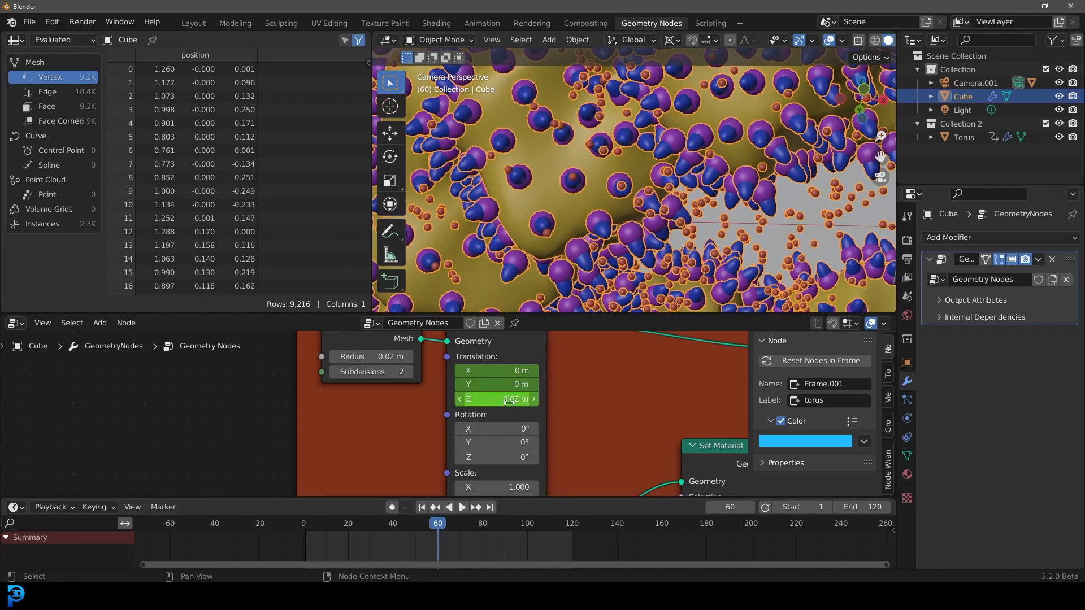
drag(498, 399, 510, 400)
key(i)
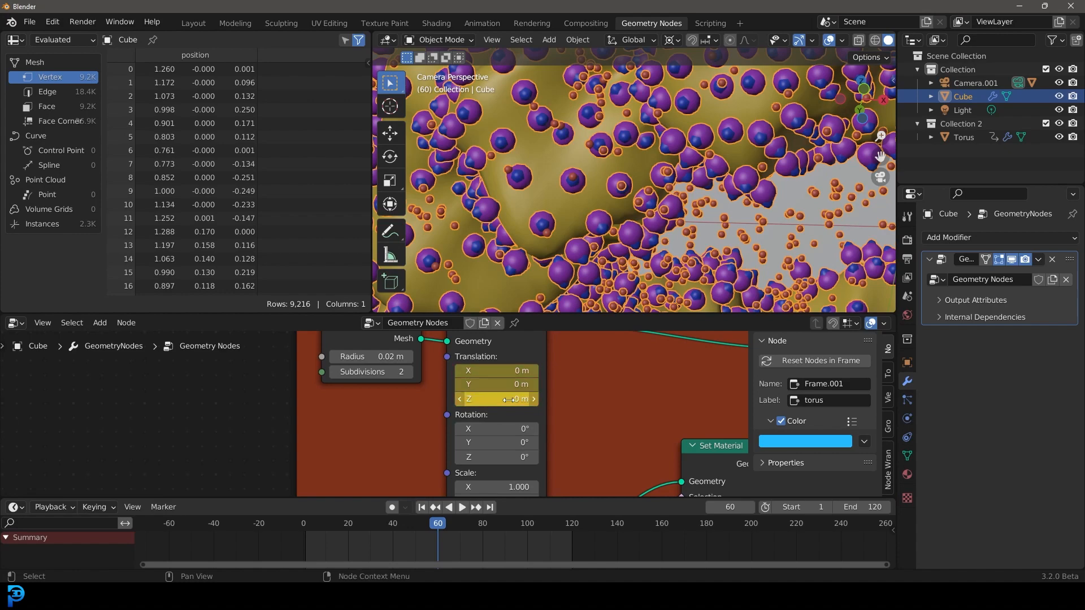
Deselect everything, play the animation from the start, check it in rendered shading and return to solid shading
scroll(578, 198, down, 5)
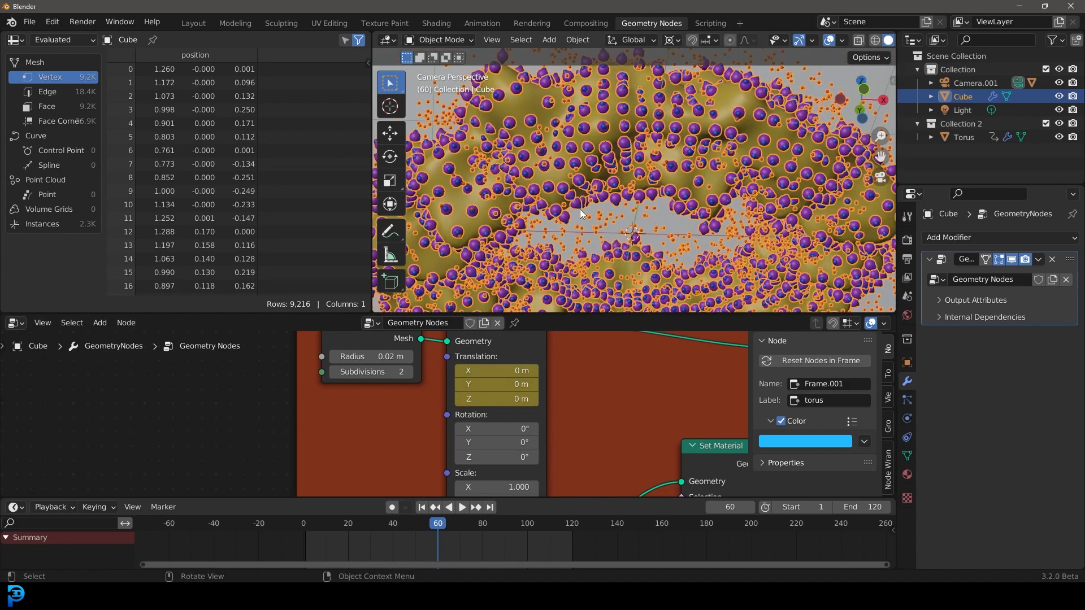
key(shift+Left)
key(alt+a)
key(space)
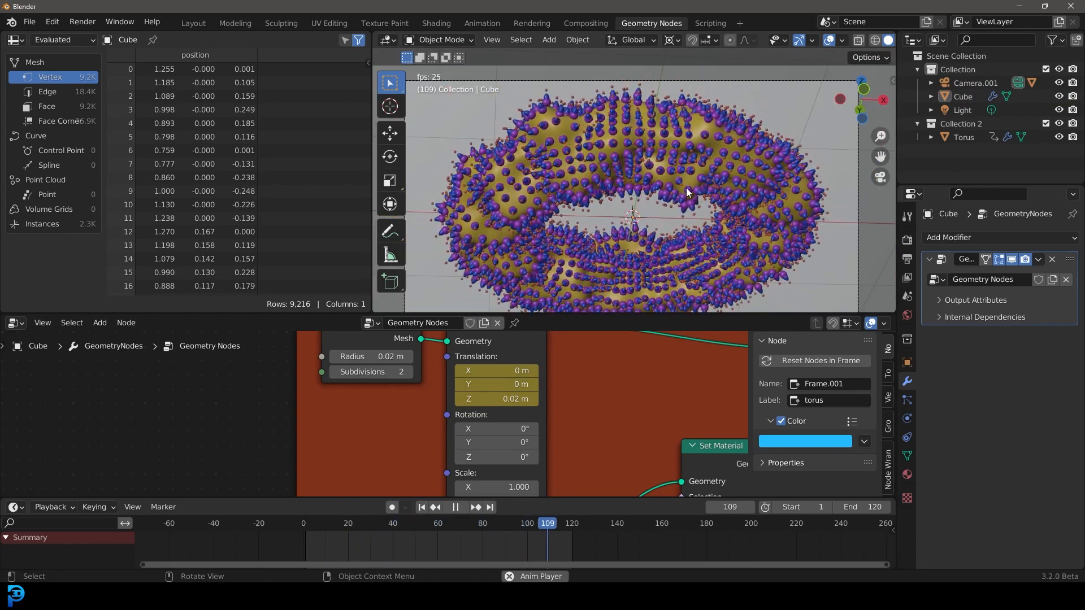
key(z)
click(680, 100)
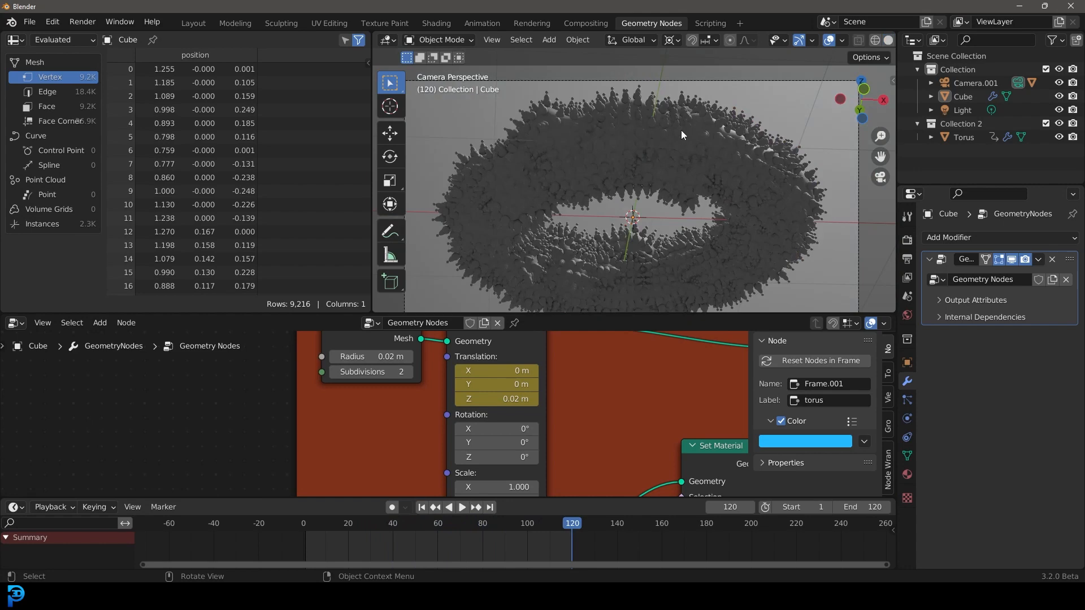
key(z)
key(2)
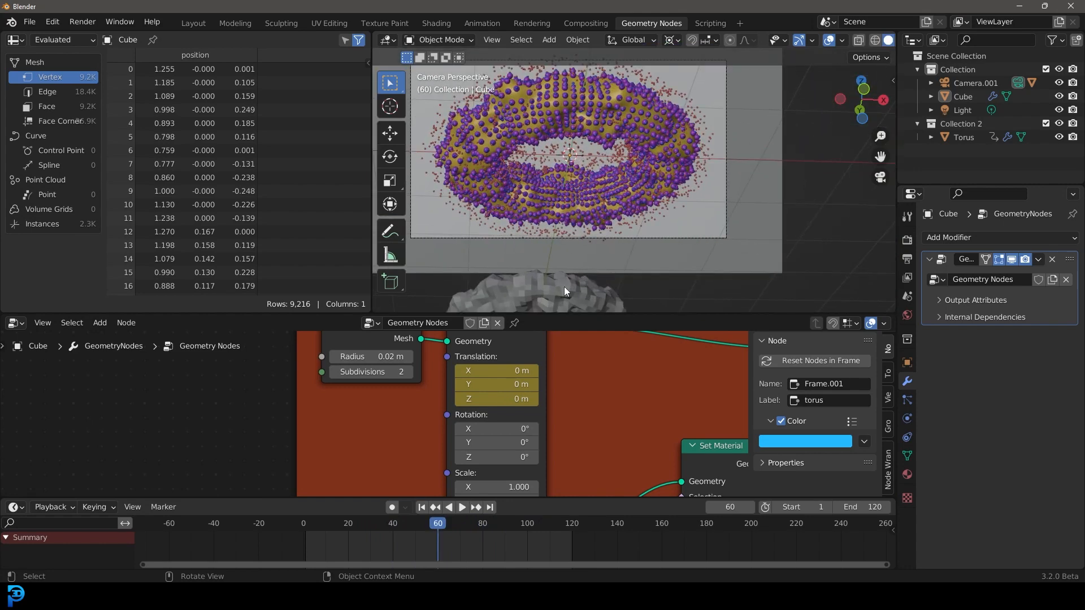
Select the gray torus, set its Displace strength to -0.7 at frame 60 and keyframe it
click(564, 287)
key(space)
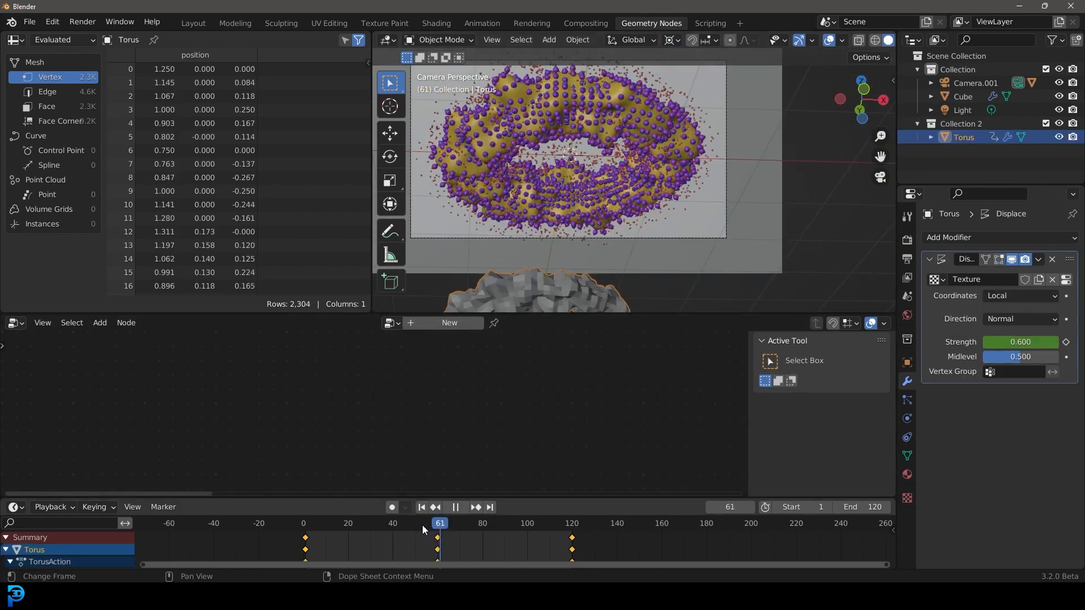
key(Escape)
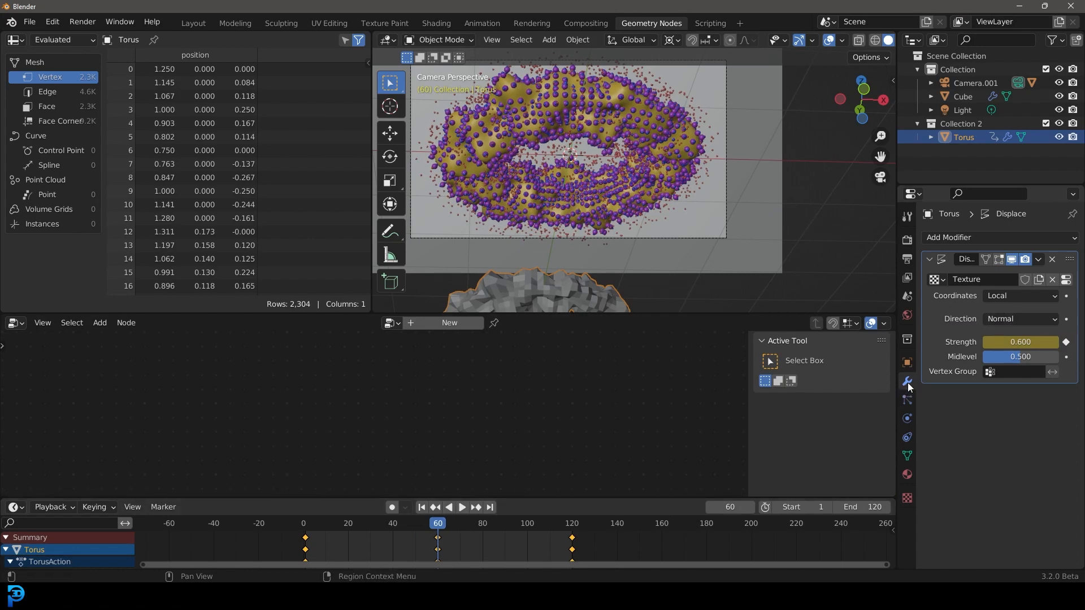
click(1012, 341)
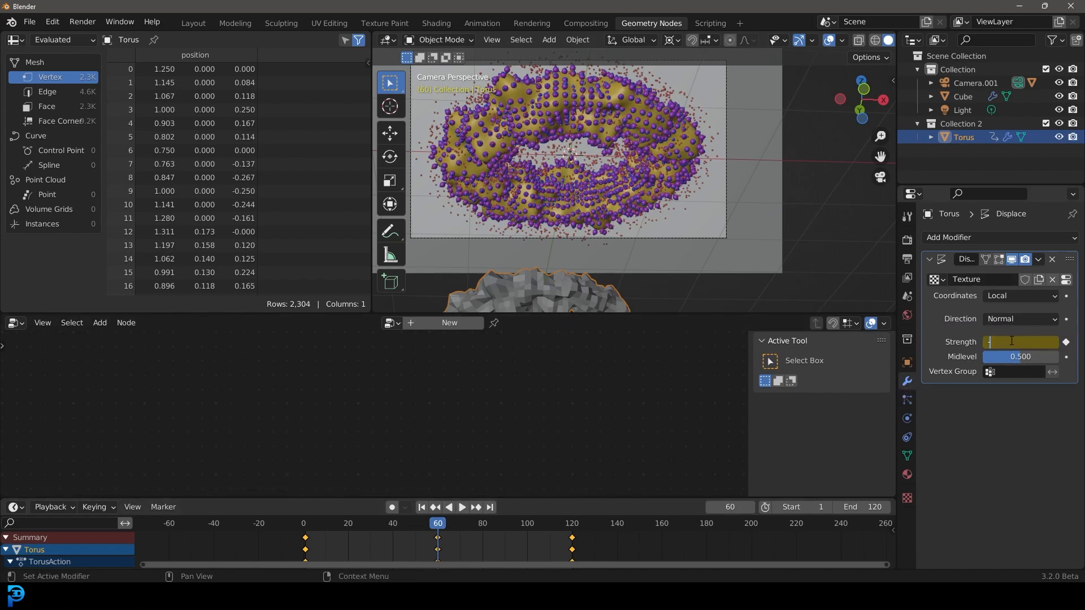
text(-0.7)
key(Return)
click(1065, 342)
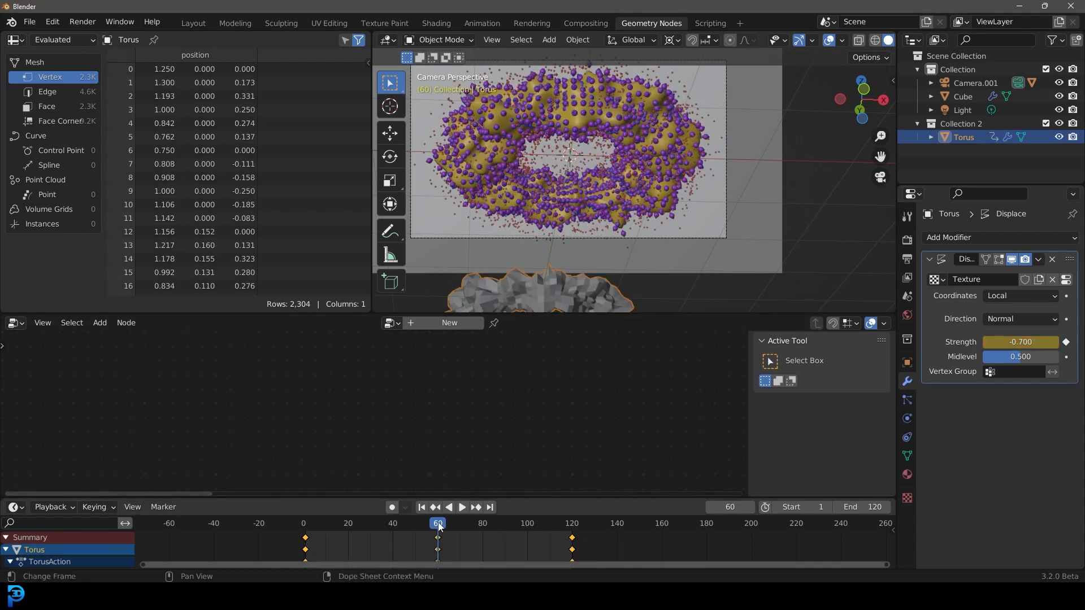
Play the animation from the start, check the torus in rendered shading and return to solid shading
click(310, 533)
key(space)
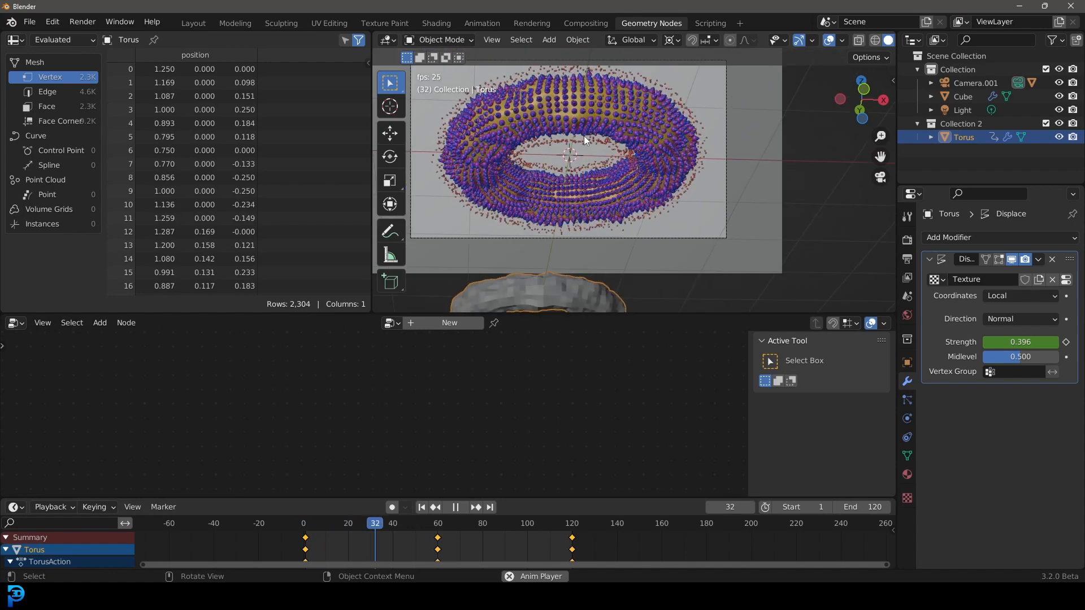
key(space)
key(z)
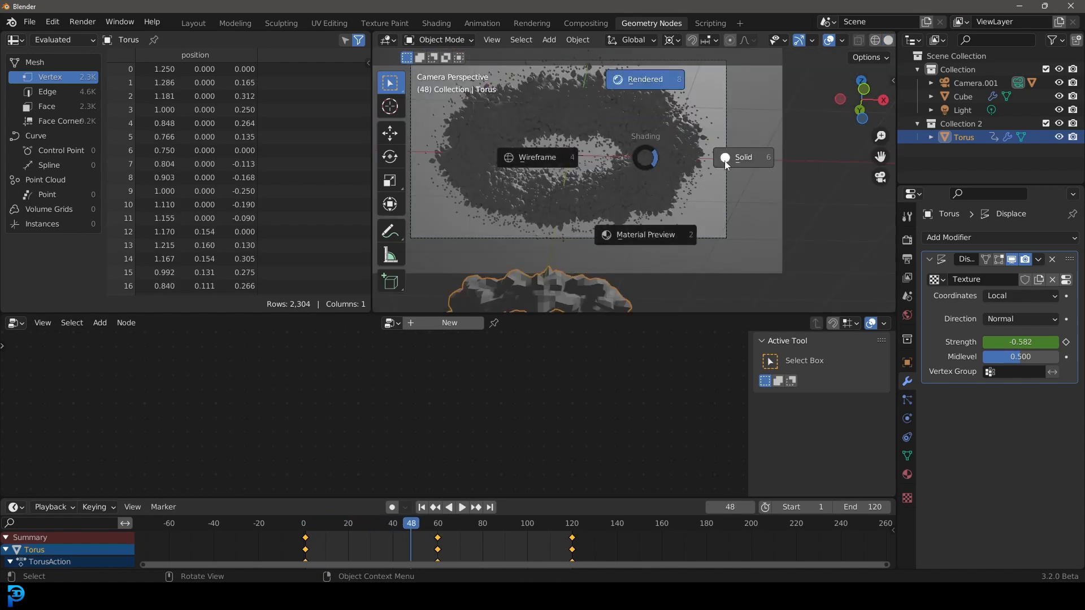
click(725, 158)
Set the transform pivot point to Median Point
shift+middle_drag(611, 148, 625, 190)
scroll(638, 164, up, 2)
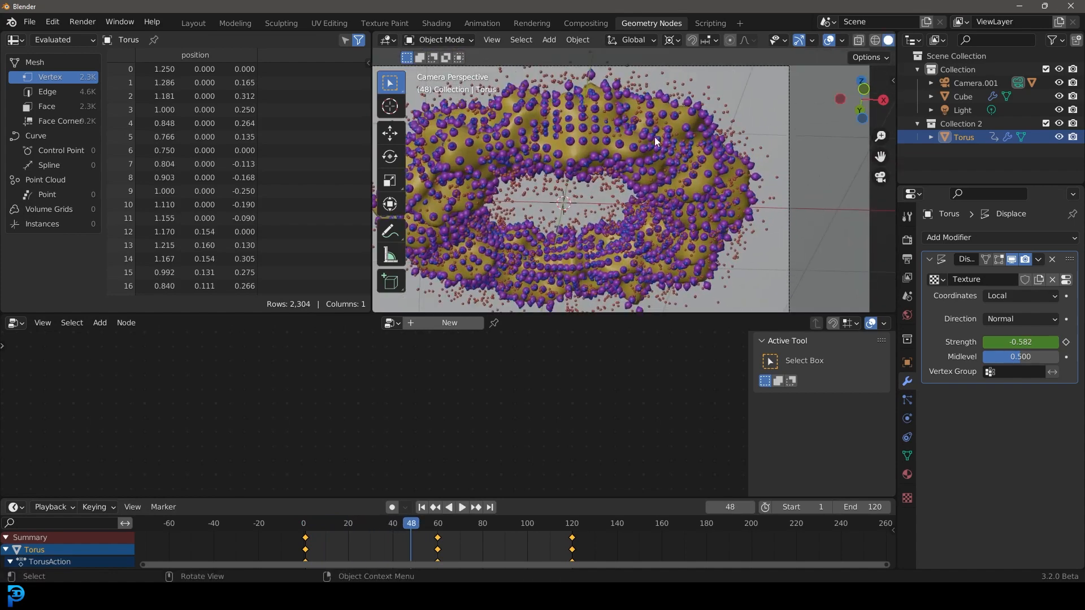
scroll(661, 153, down, 3)
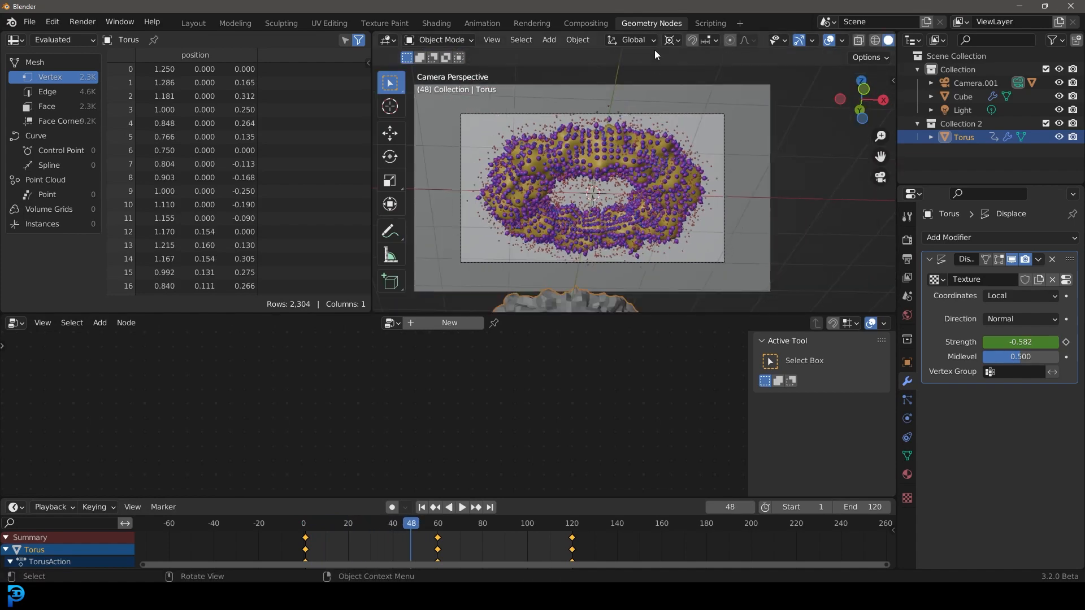
click(671, 40)
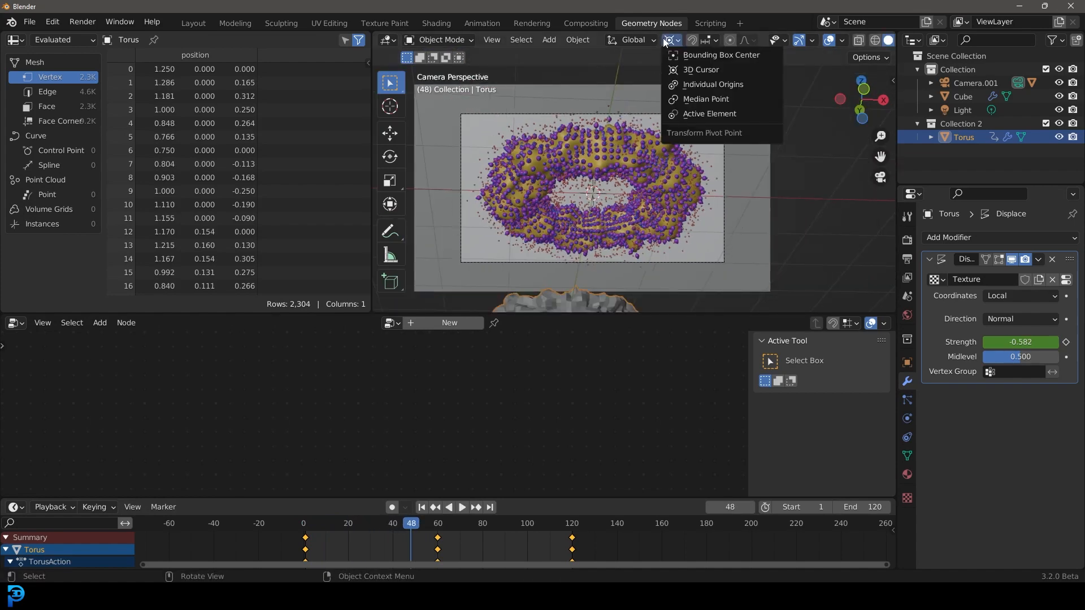
click(699, 97)
Add an area light and raise it along Z above the sphere-covered torus
key(shift+a)
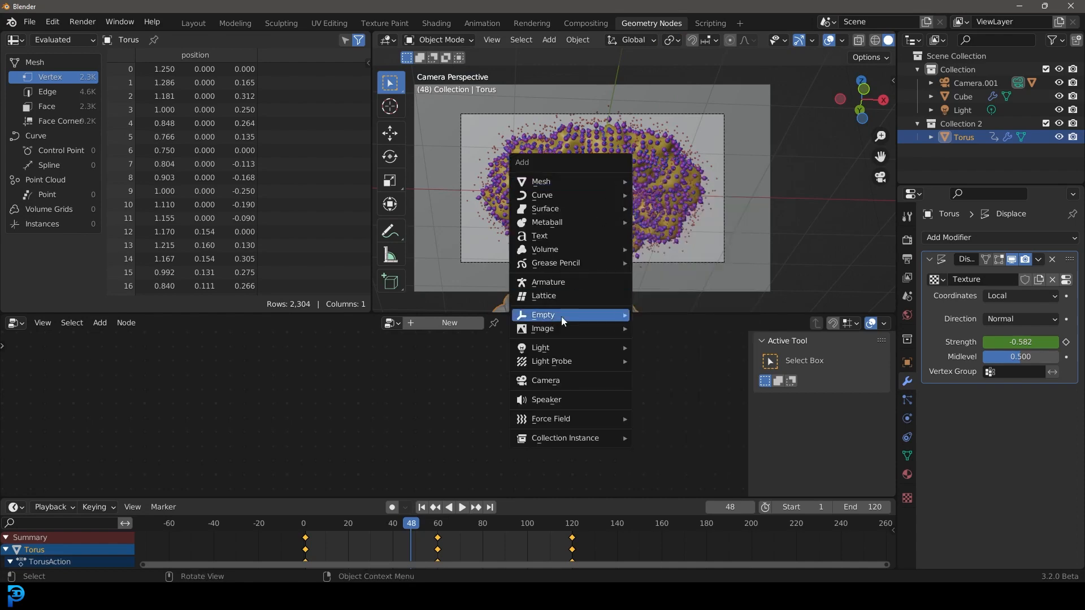
mouse_move(557, 347)
click(663, 389)
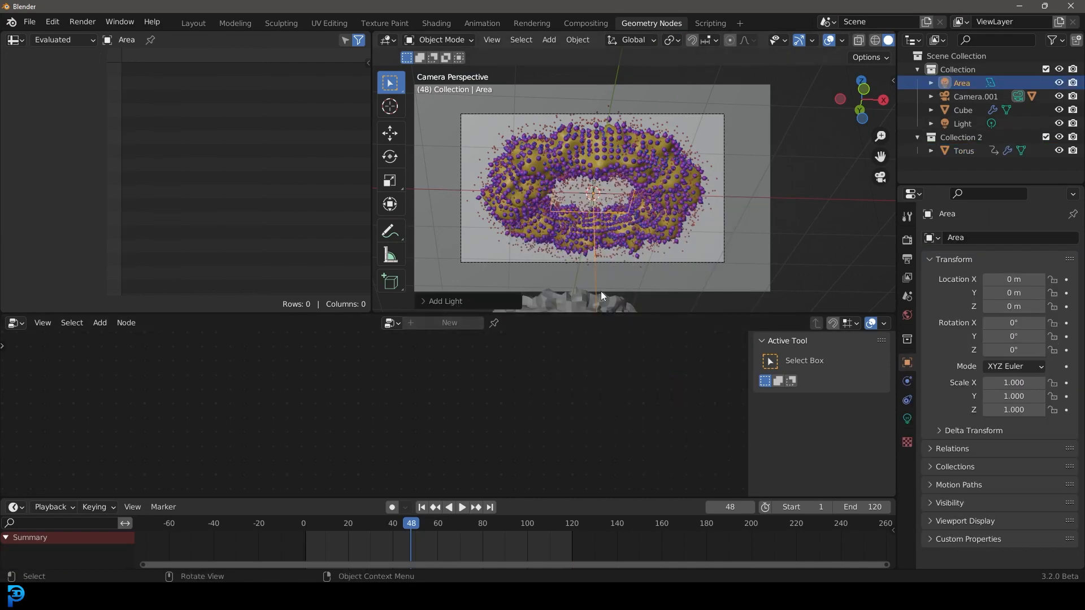
key(g)
key(z)
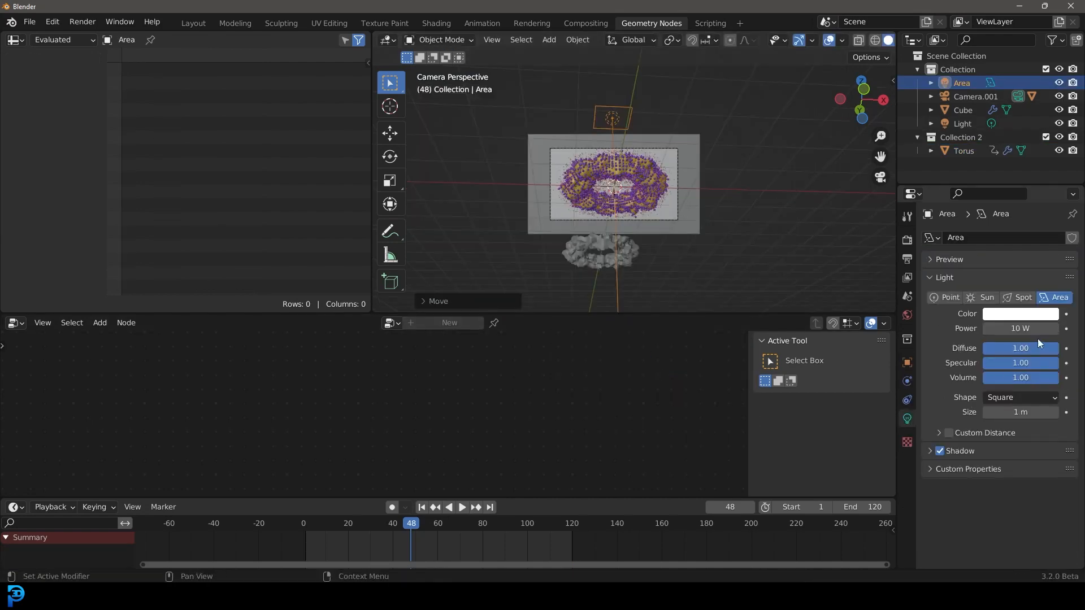
Set the area light's power to 200 W and size to 1.9 m, and show the scene in rendered shading
click(1021, 328)
text(100)
key(Return)
drag(1020, 412, 1063, 412)
scroll(677, 196, up, 3)
key(z)
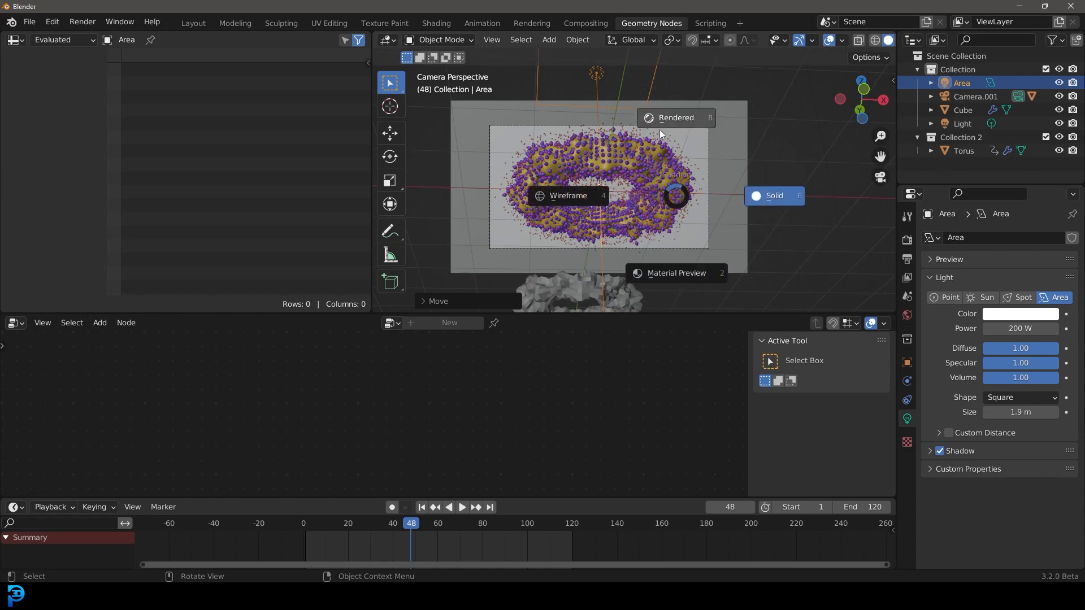
click(662, 119)
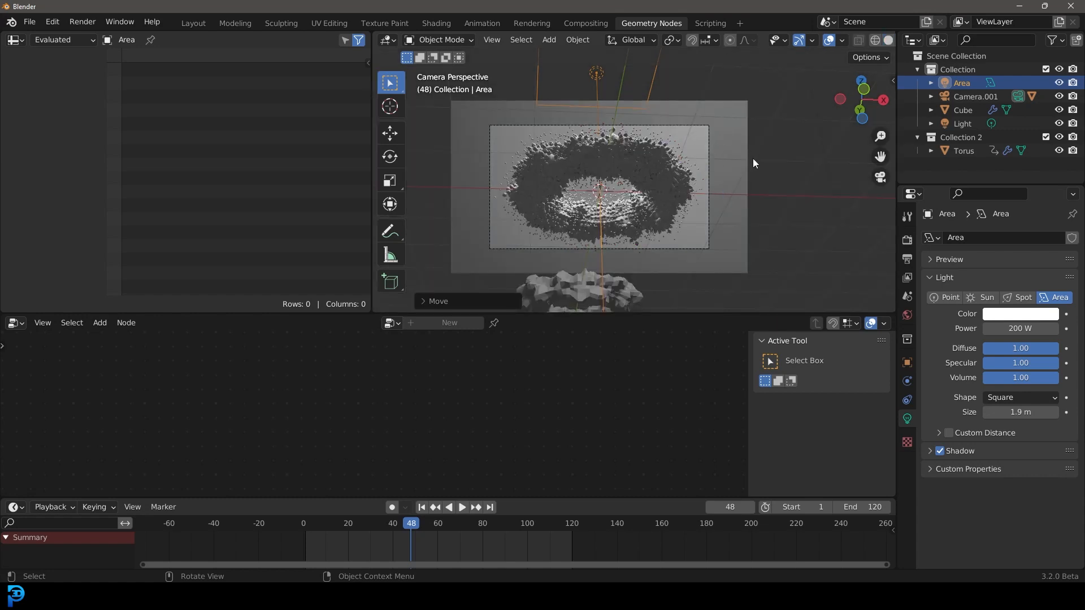
Use a Sky Texture as the world background color and set its strength to 0.2
click(907, 315)
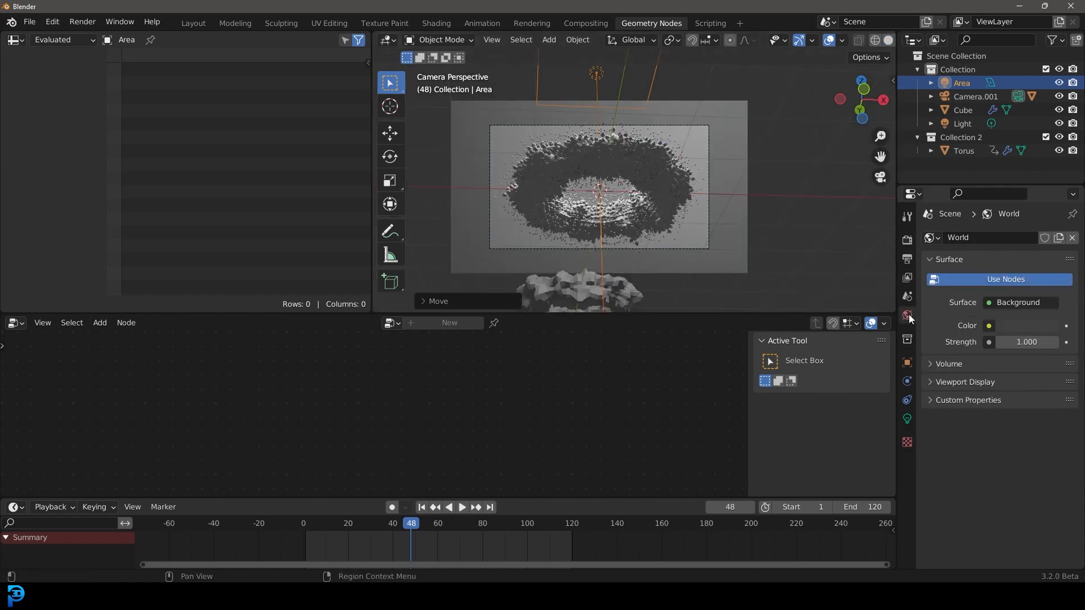
click(989, 326)
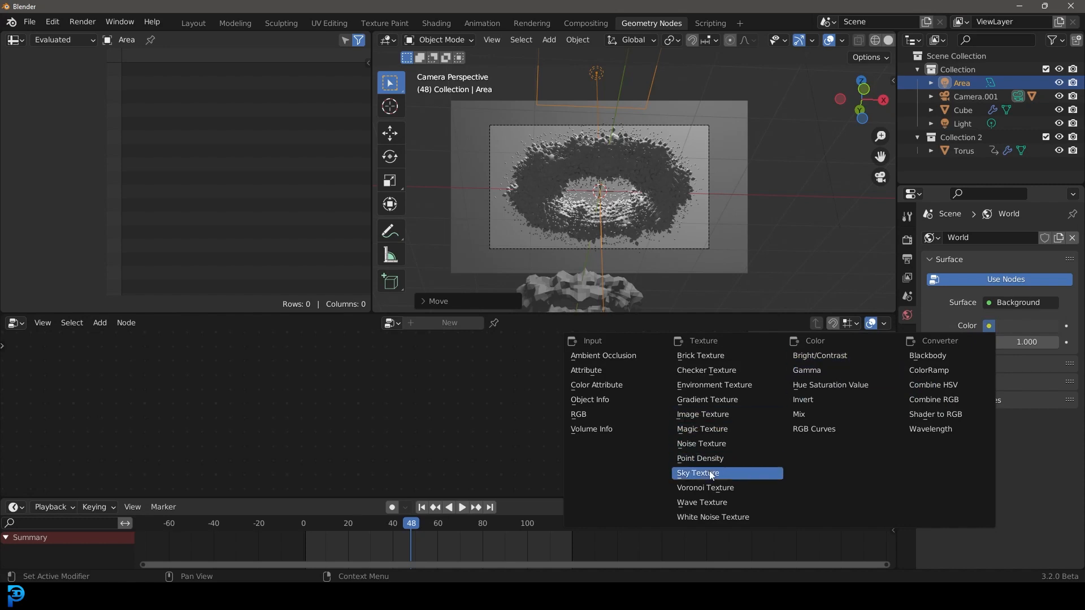
key(Return)
click(1032, 510)
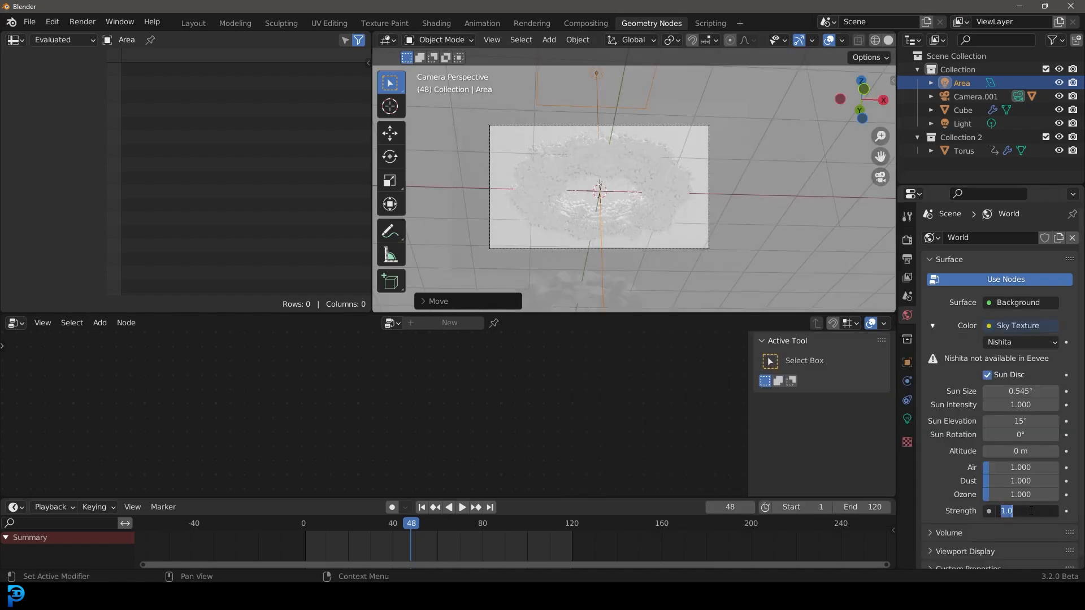
text(0.2)
key(Return)
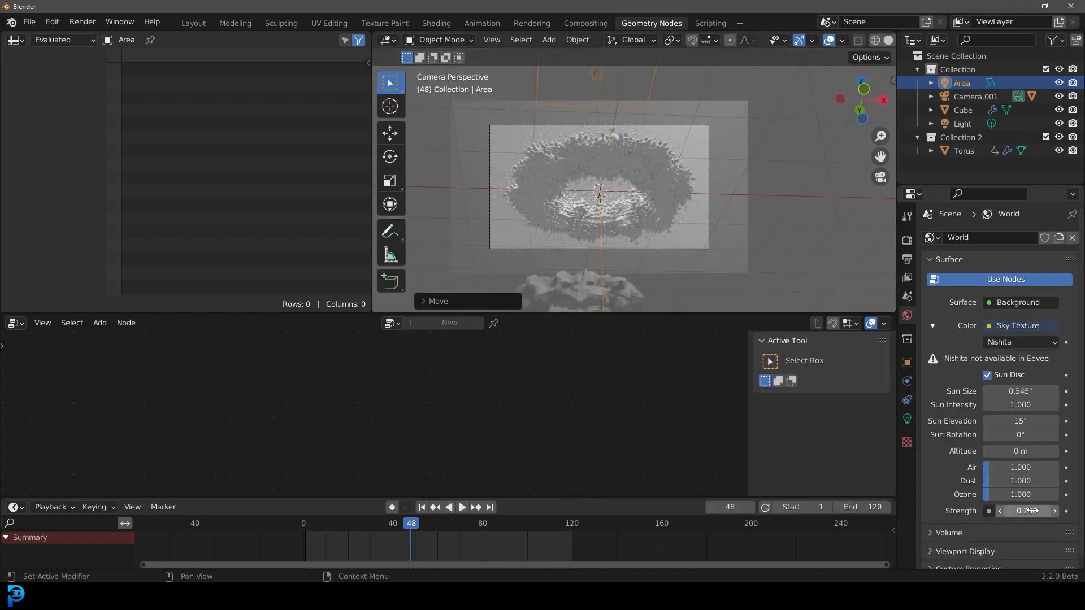
Select the background plane and change its BG material's Base Color to a dark magenta-purple
scroll(720, 121, up, 2)
click(720, 121)
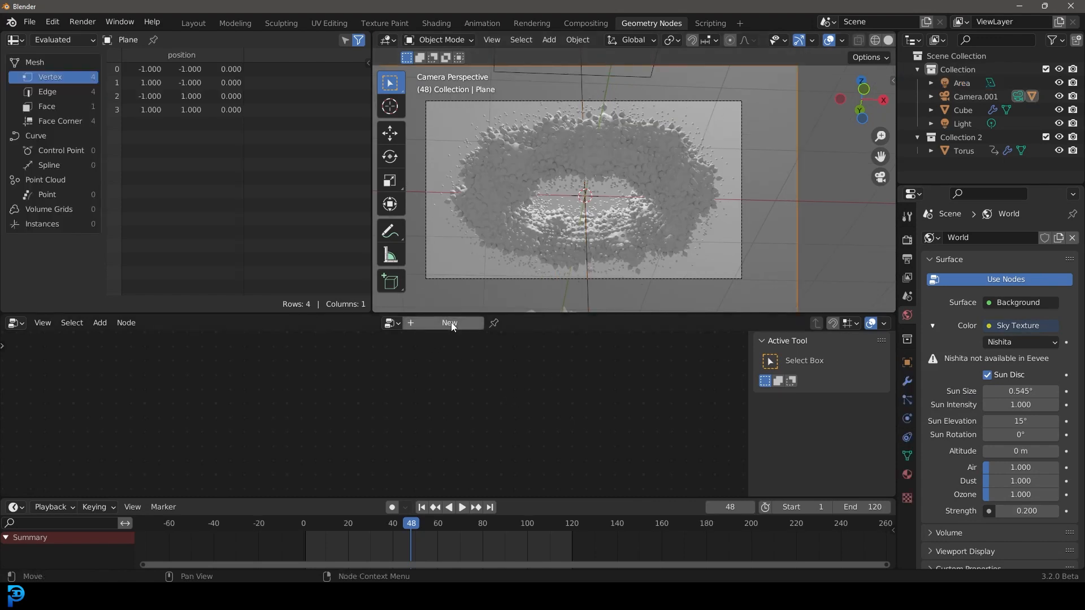
scroll(662, 164, down, 2)
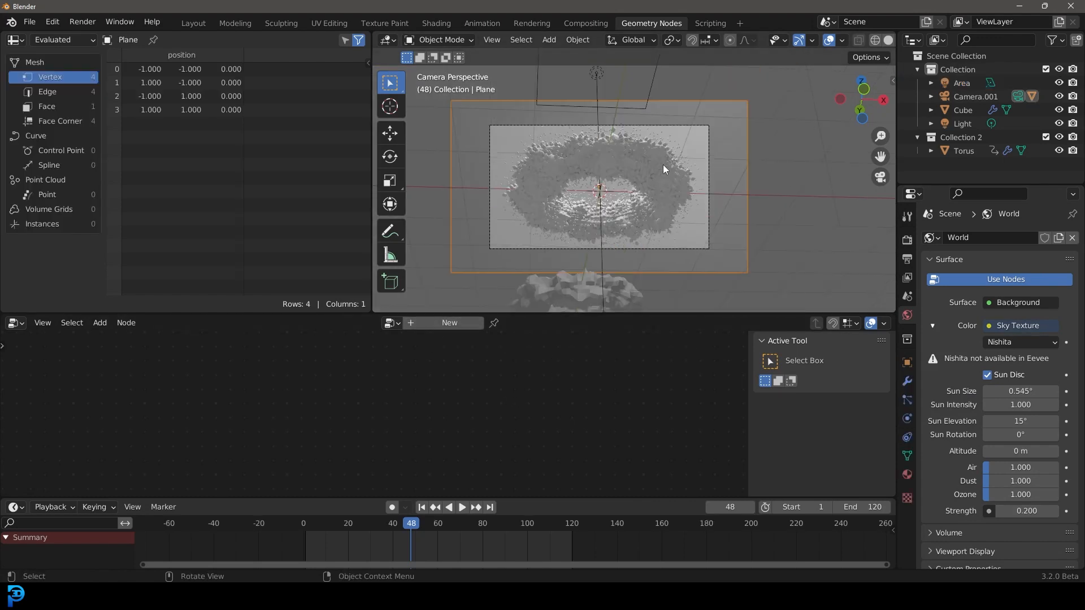
click(907, 474)
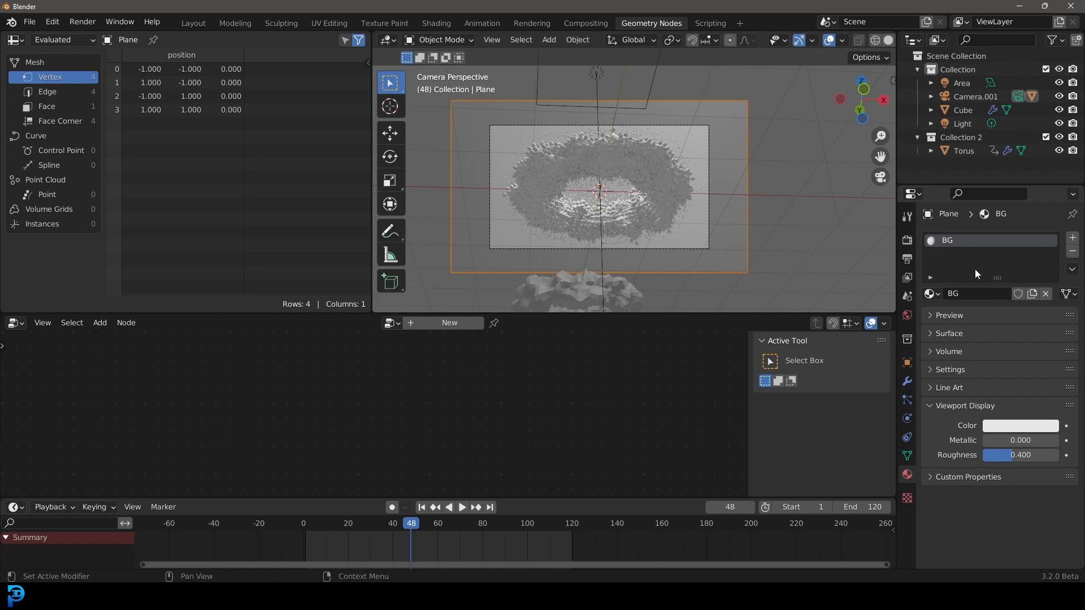
click(938, 337)
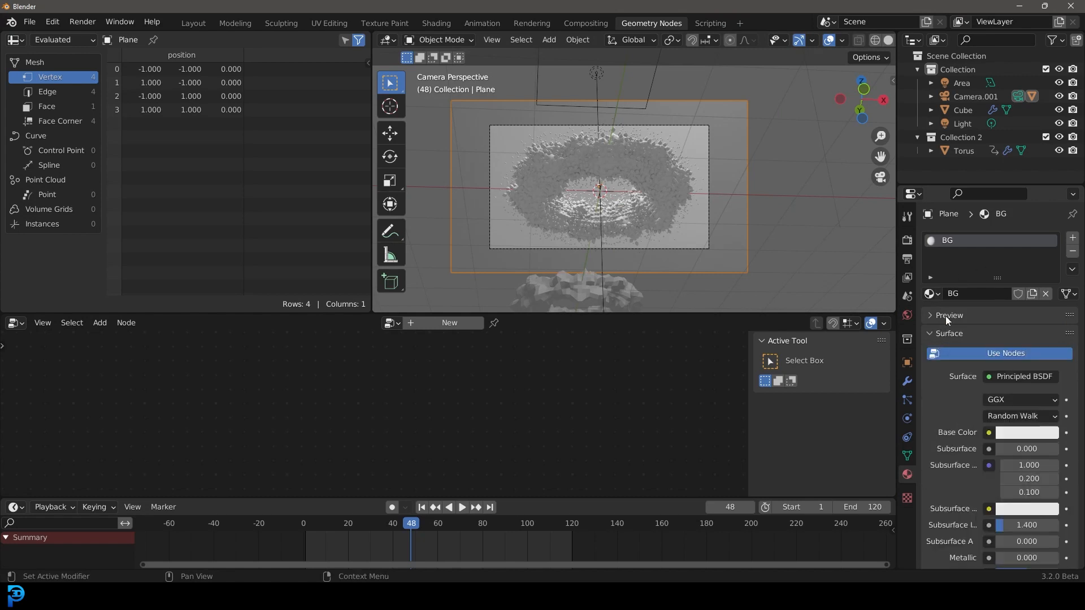
click(1022, 434)
click(1010, 311)
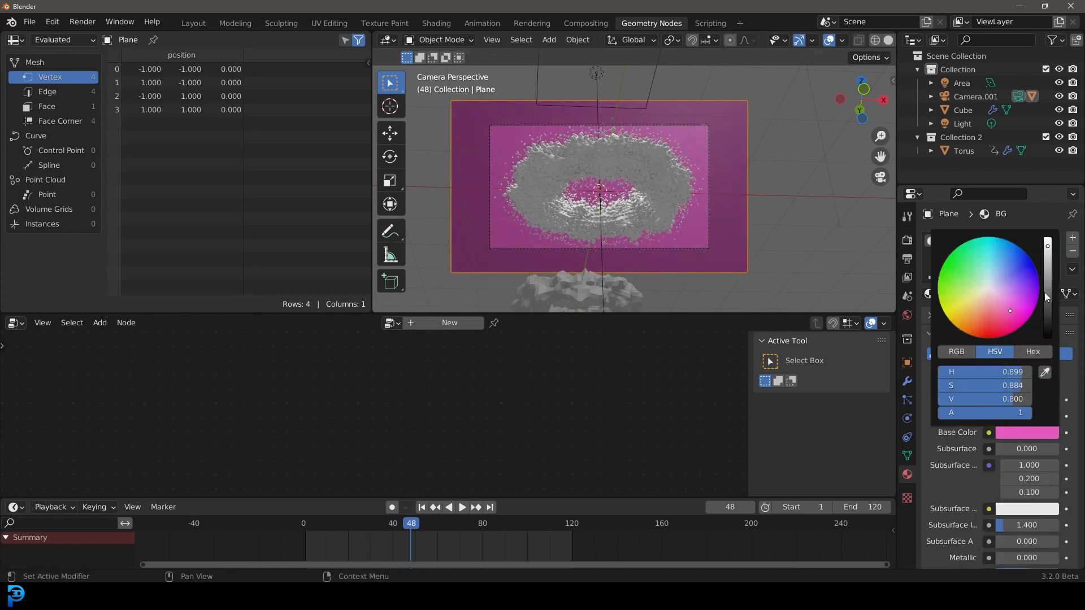
mouse_move(1046, 295)
mouse_down()
mouse_move(1046, 310)
mouse_move(1047, 298)
mouse_up()
In the Shading workspace, show the sphere-covered torus in rendered shading, open its red material and frame the material's nodes
scroll(635, 179, up, 2)
click(663, 153)
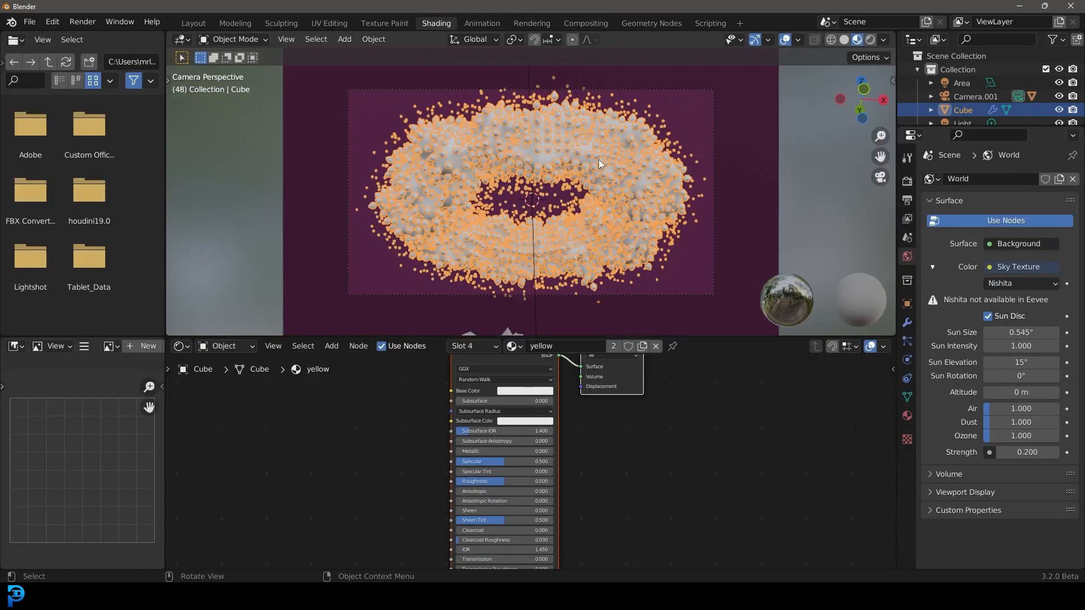
key(z)
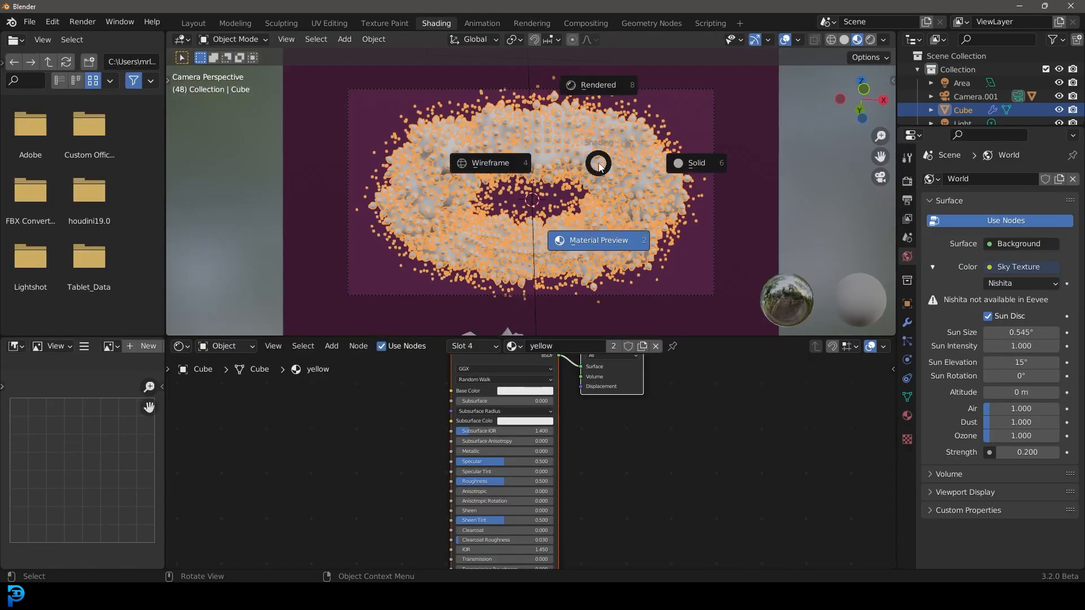
click(599, 84)
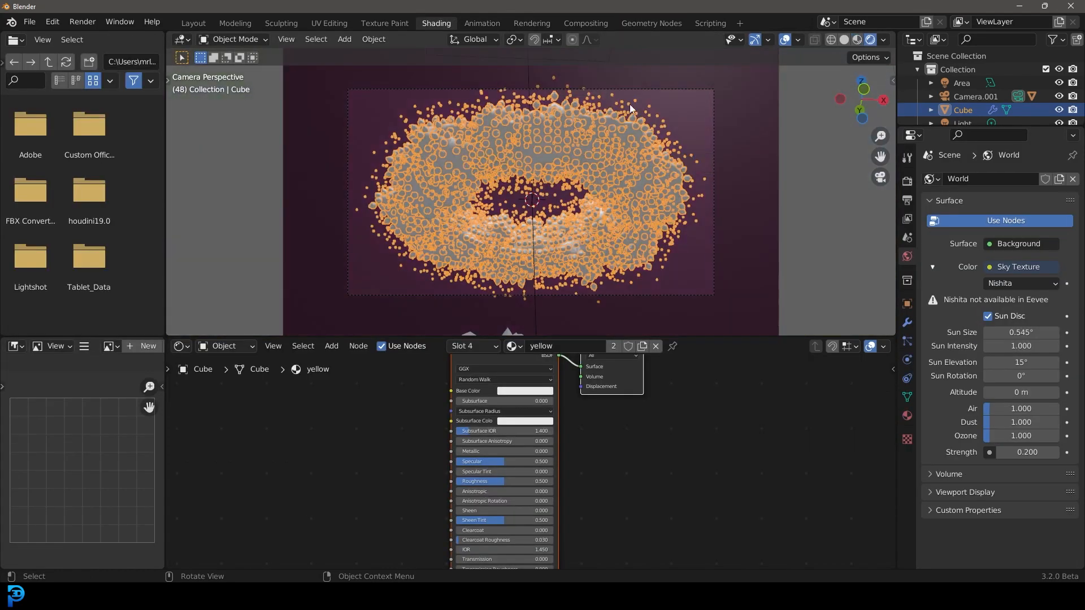
click(908, 416)
click(955, 181)
scroll(512, 164, up, 2)
key(alt+a)
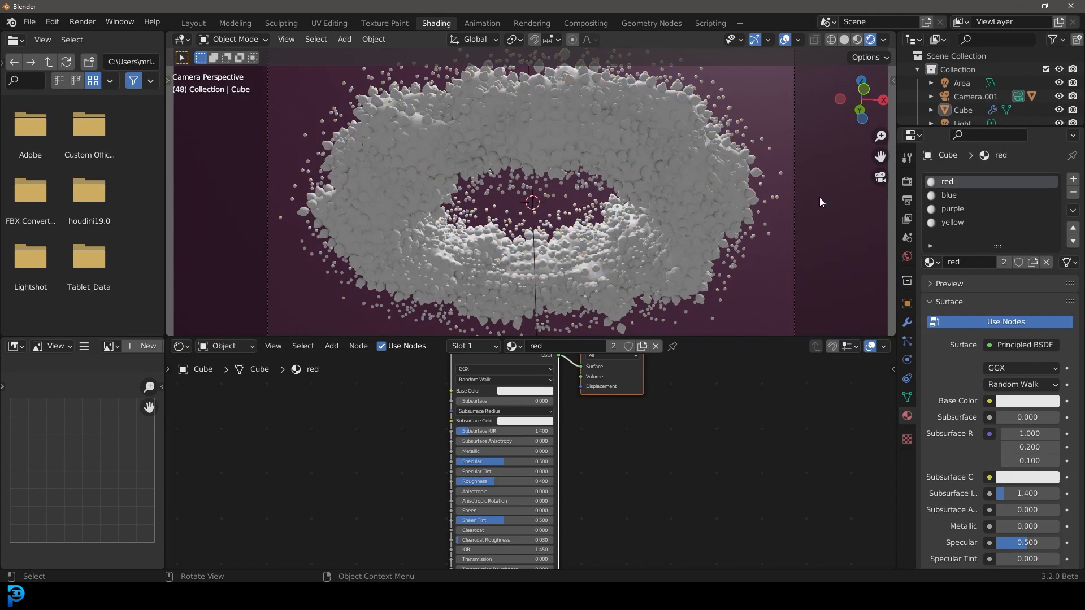
key(Home)
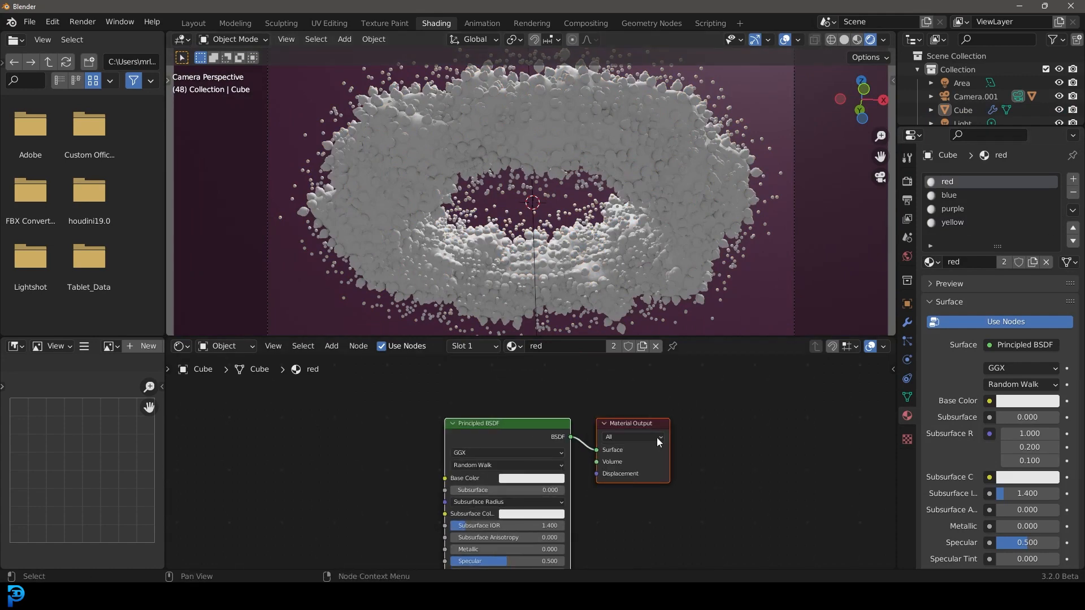
Set the purple material's Base Color to a saturated magenta-purple
click(953, 208)
click(534, 478)
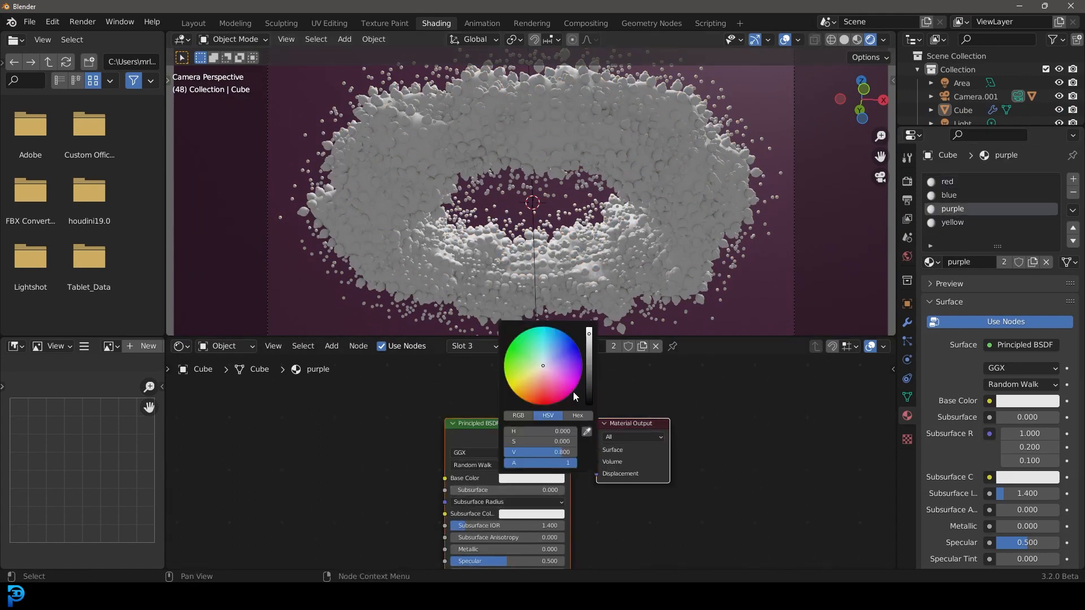
click(574, 397)
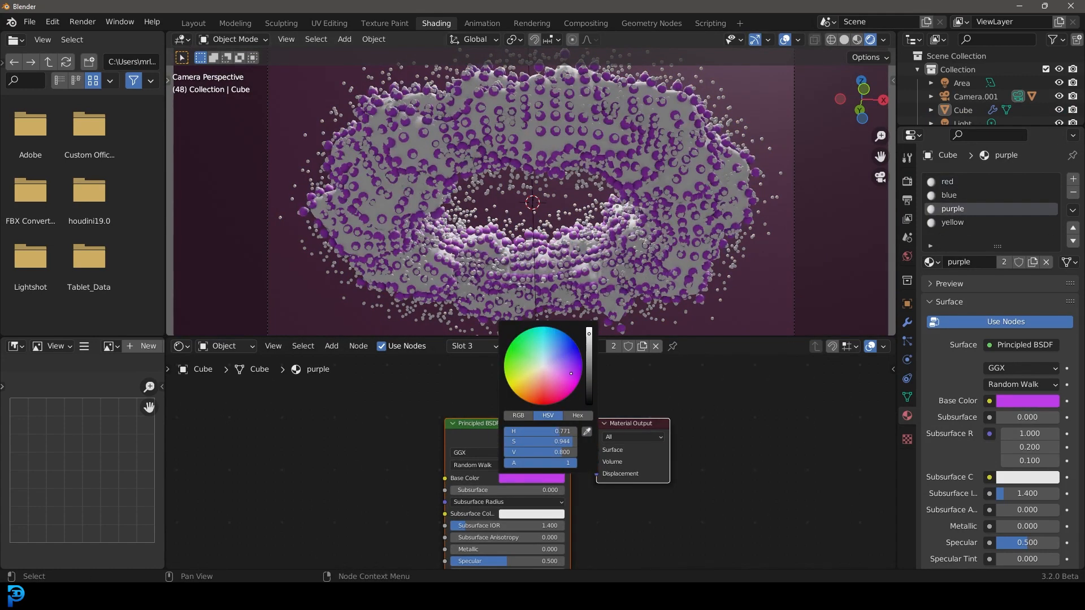
Set the blue material's Base Color to orange, with hue 0.028 and saturation 0.951
click(949, 196)
click(528, 481)
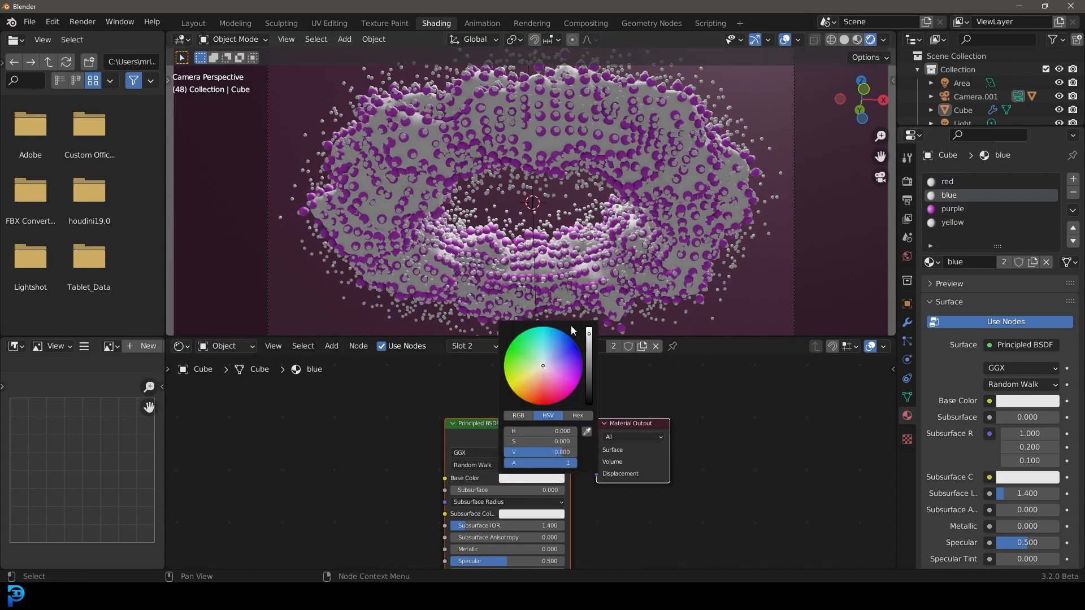
click(564, 343)
mouse_move(561, 361)
mouse_down()
mouse_move(561, 378)
mouse_move(533, 394)
mouse_up()
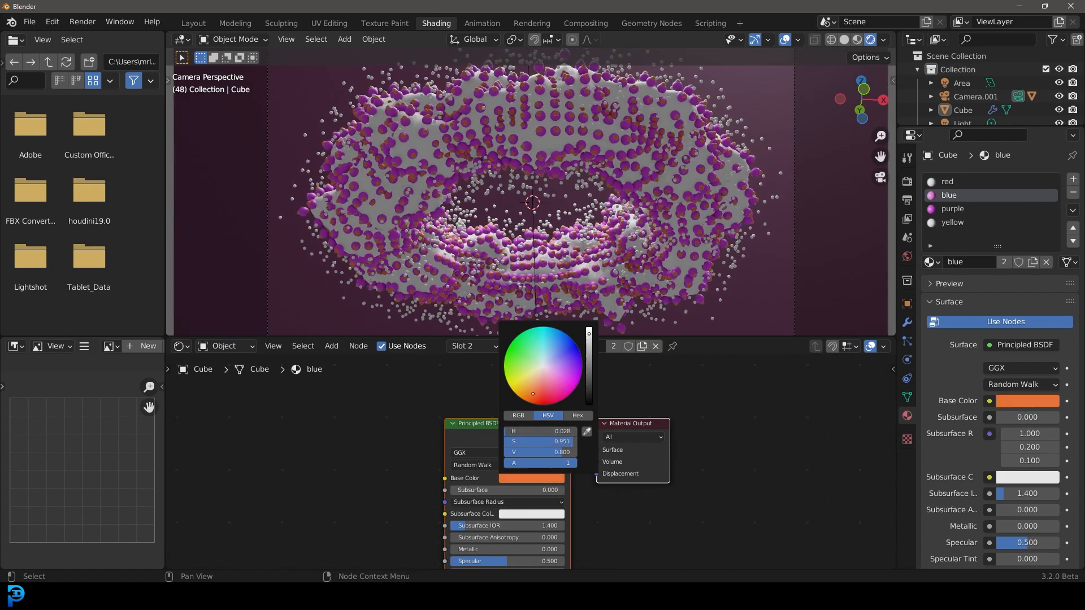
Try yellow as the red material's Base Color, and settle on bright green
click(942, 182)
click(559, 479)
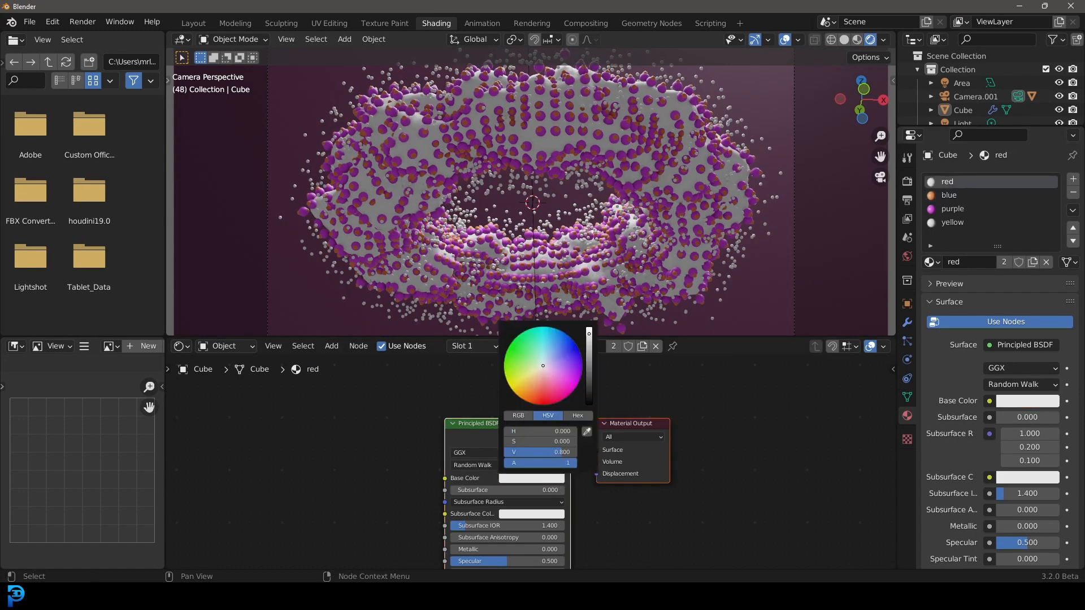
drag(543, 365, 522, 382)
click(538, 480)
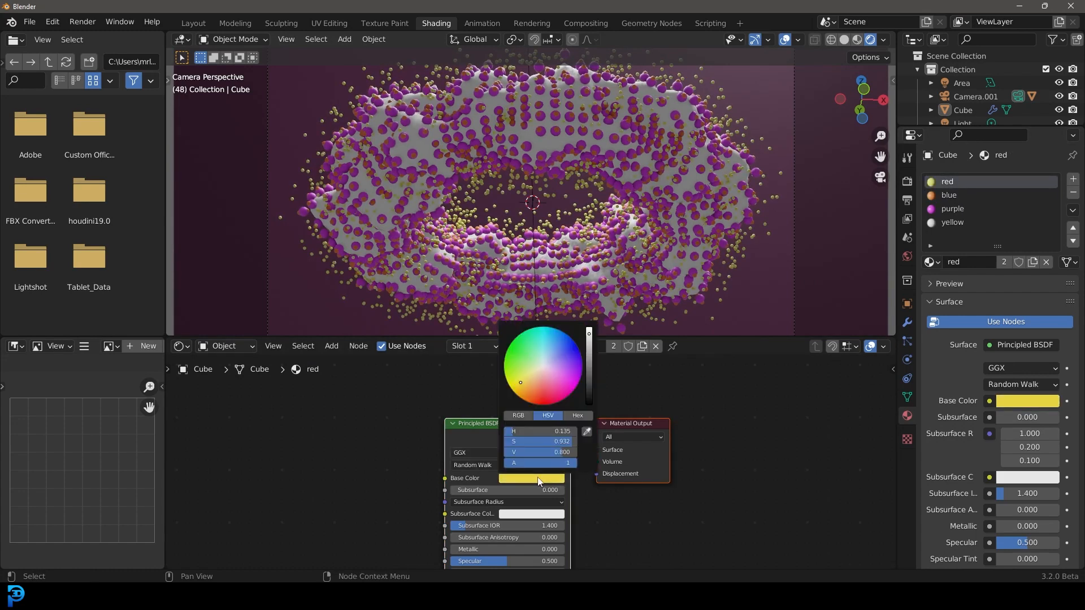
Set the red material's Metallic to 1.000 and Roughness to 0.179
middle_drag(640, 499, 632, 418)
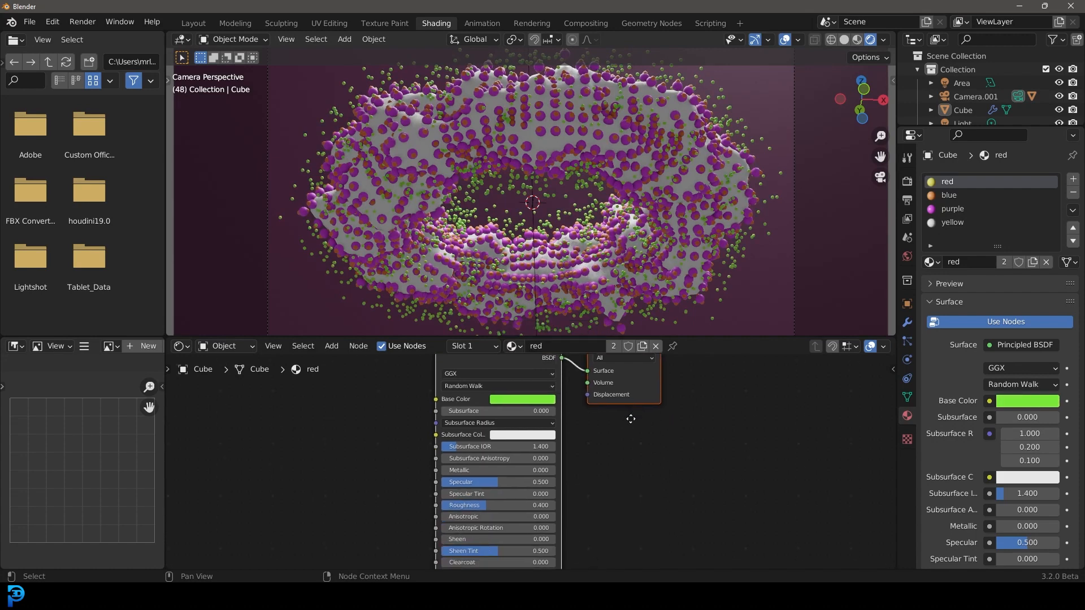
scroll(542, 460, up, 1)
drag(455, 467, 564, 465)
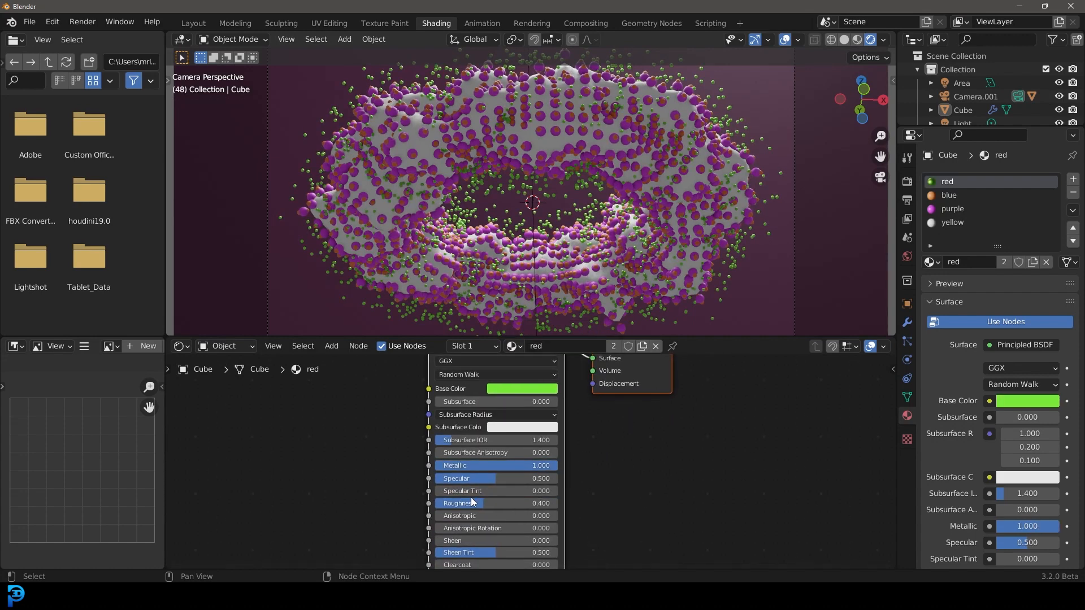
drag(482, 503, 458, 503)
scroll(720, 170, down, 3)
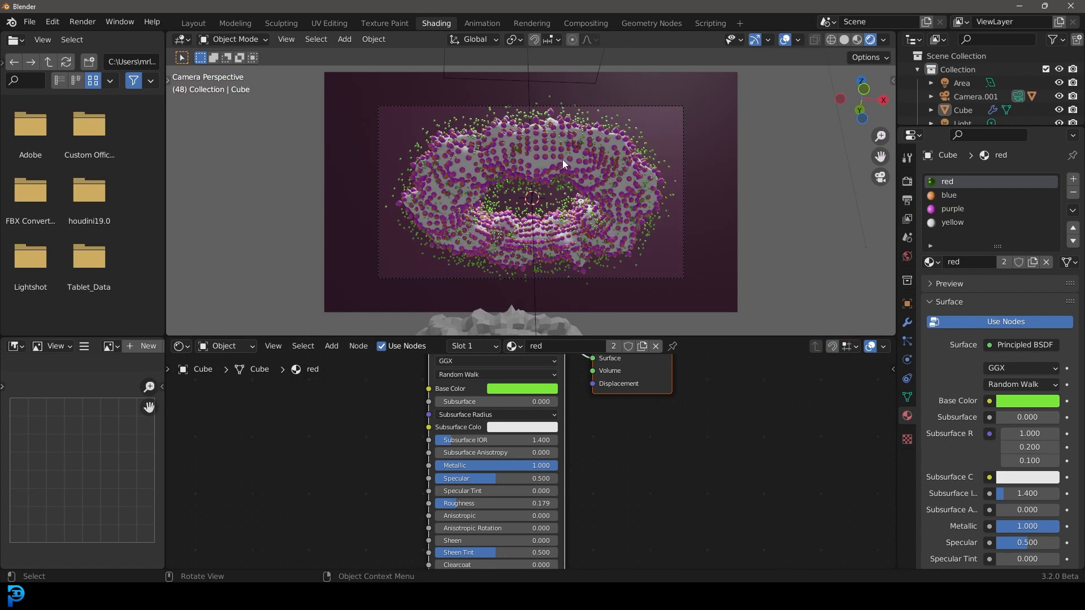
Set the yellow material's Base Color to yellow and its Roughness to 0.103
click(955, 224)
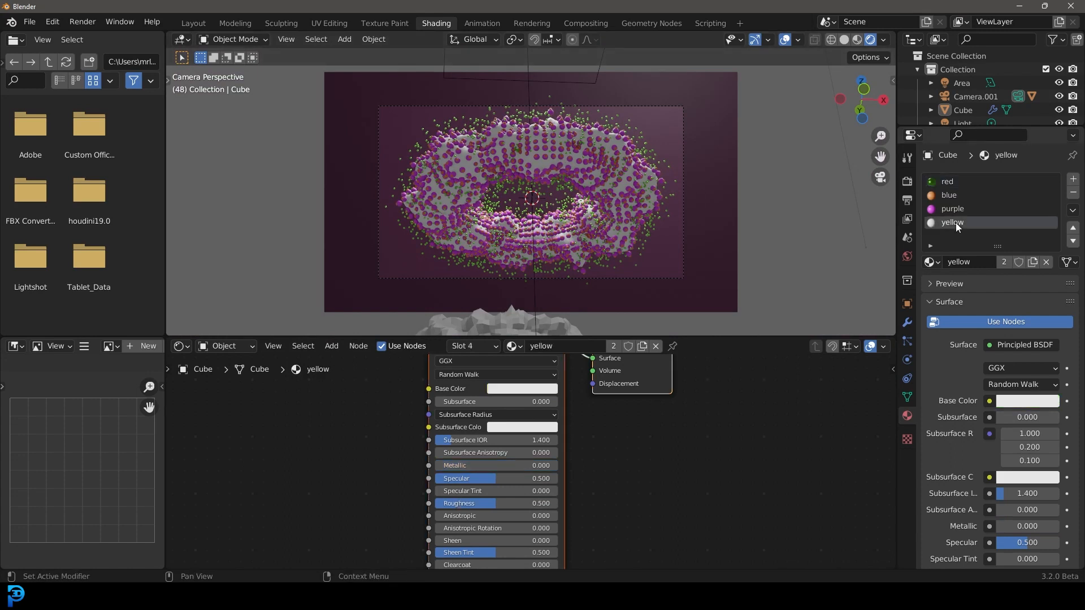
click(509, 389)
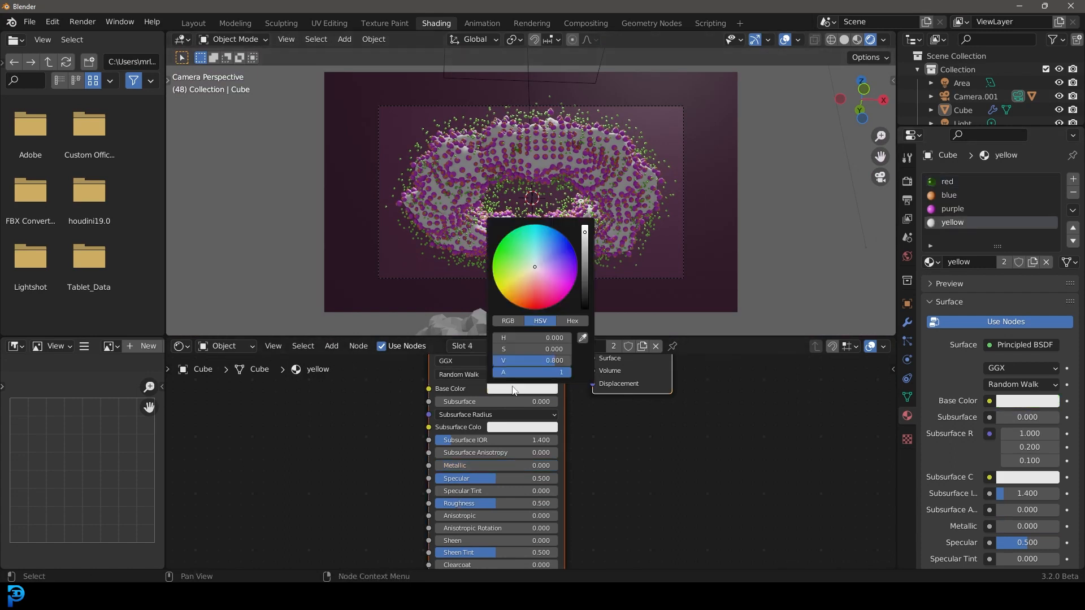
click(509, 286)
drag(482, 504, 432, 504)
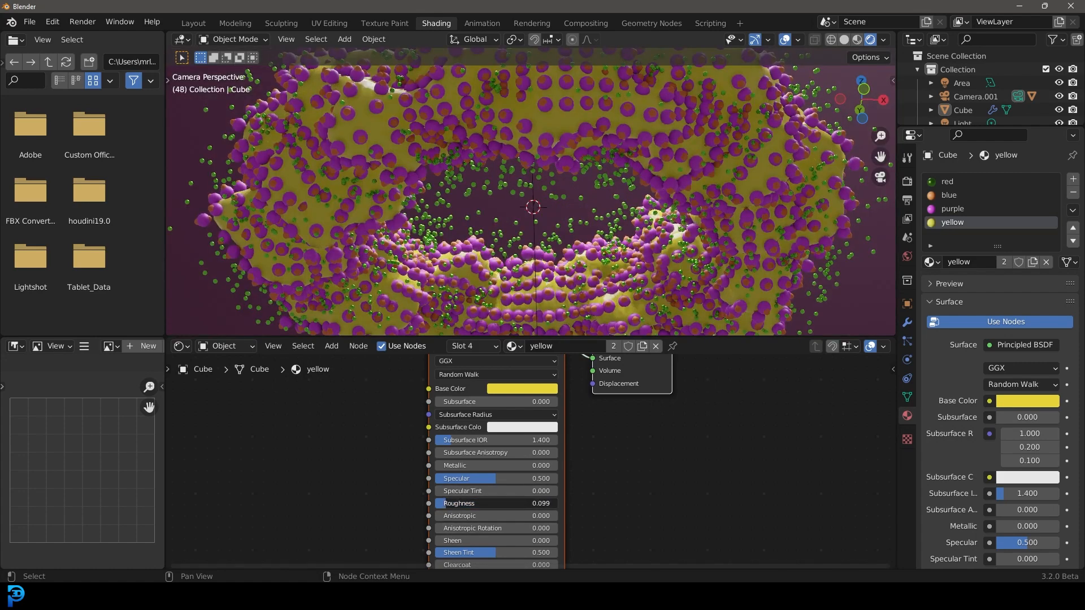
drag(450, 508, 459, 507)
scroll(561, 193, down, 5)
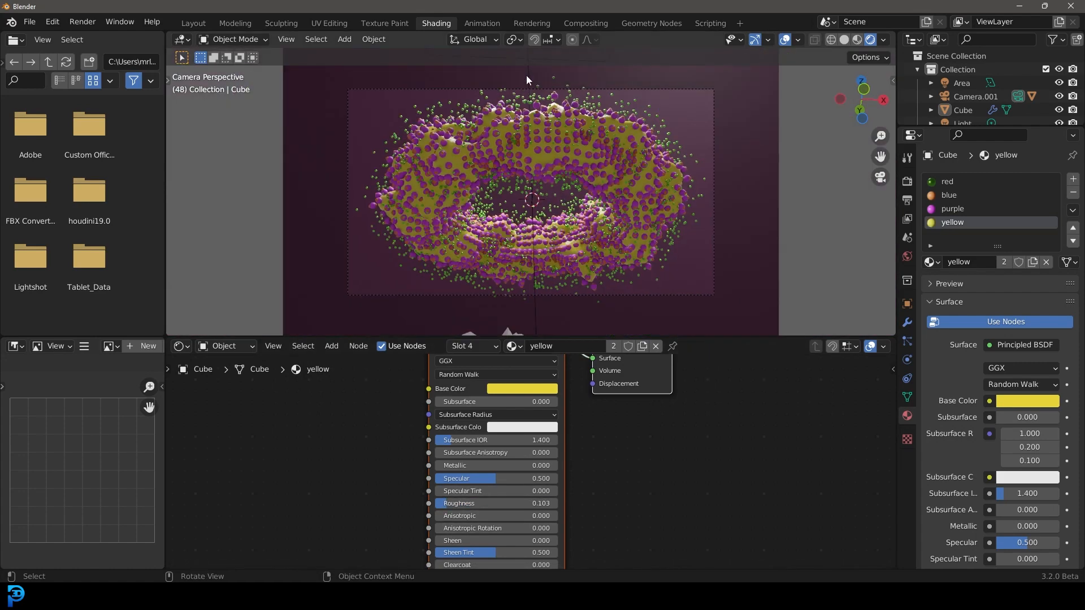
Duplicate the overhead area light, place the copy below the torus and rotate it to face the torus
click(528, 77)
scroll(528, 80, down, 2)
middle_drag(541, 116, 602, 166)
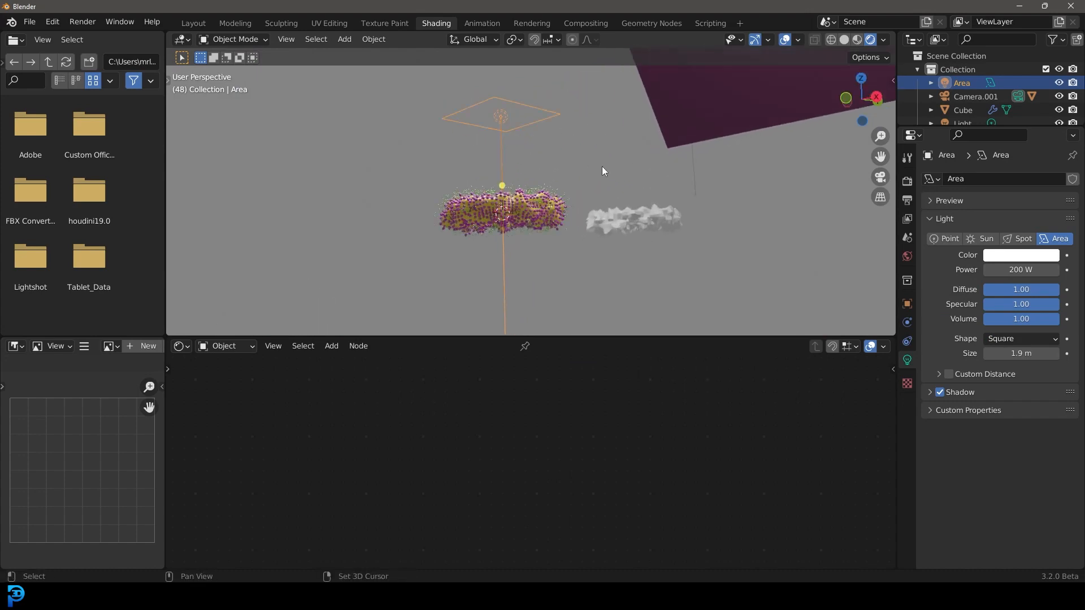
key(shift+d)
click(503, 83)
key(r)
click(532, 101)
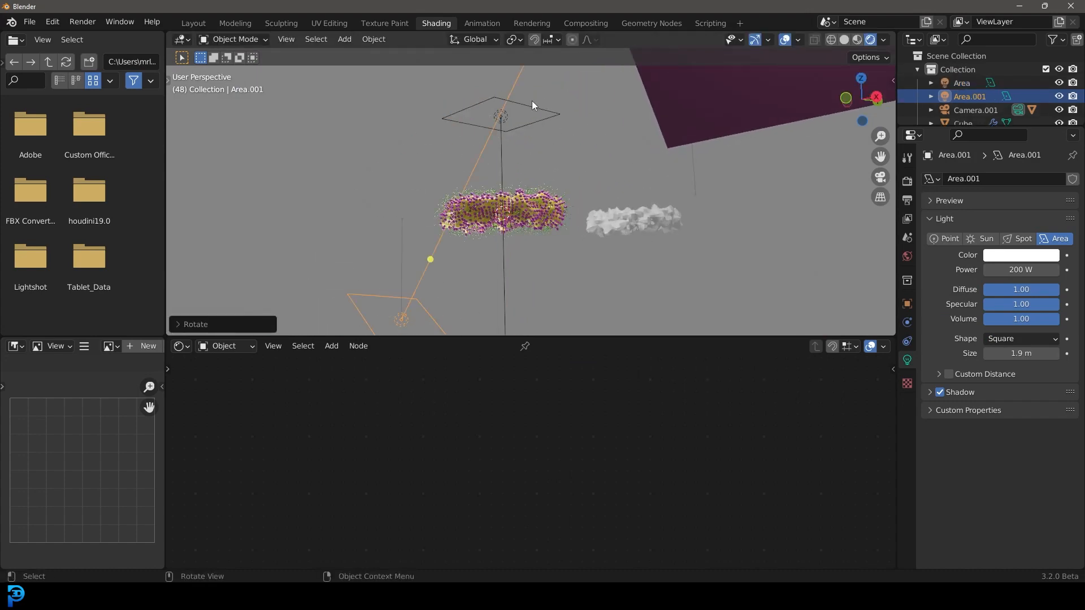
Move the duplicated area light about 1 m toward positive X and downward, judging it through the camera
key(KP_0)
key(g)
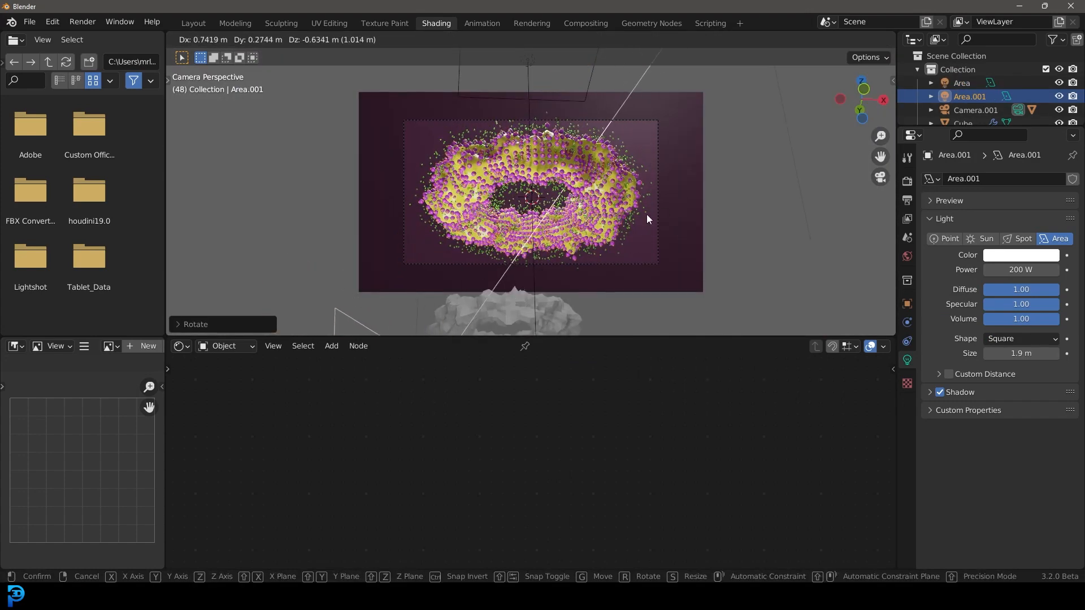
click(646, 214)
scroll(656, 165, up, 2)
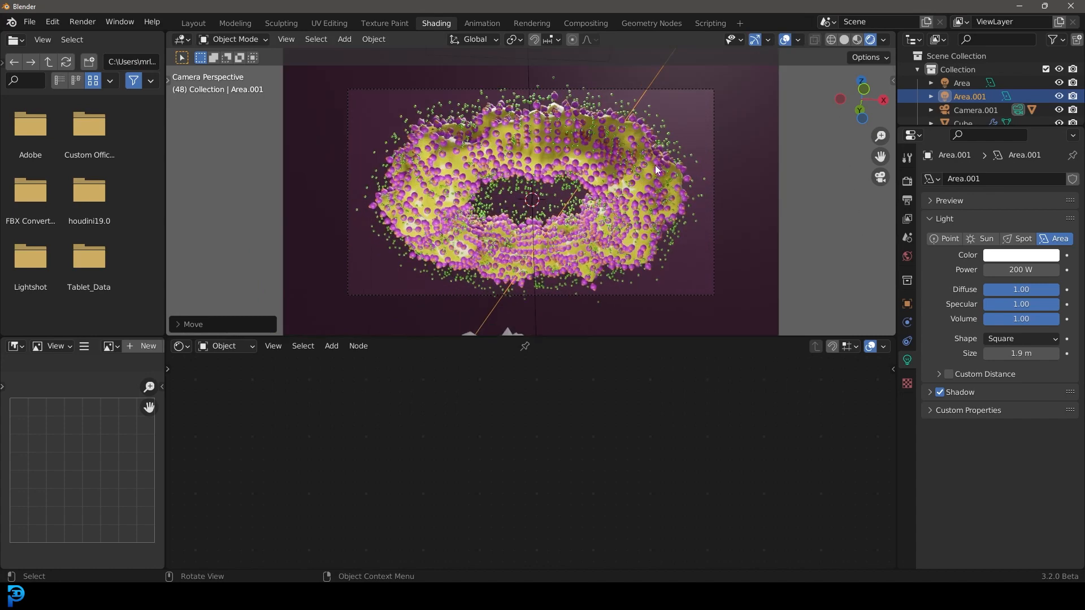
Examine the finished reference scene through its camera in Rendered shading for its colors and depth of field
click(665, 126)
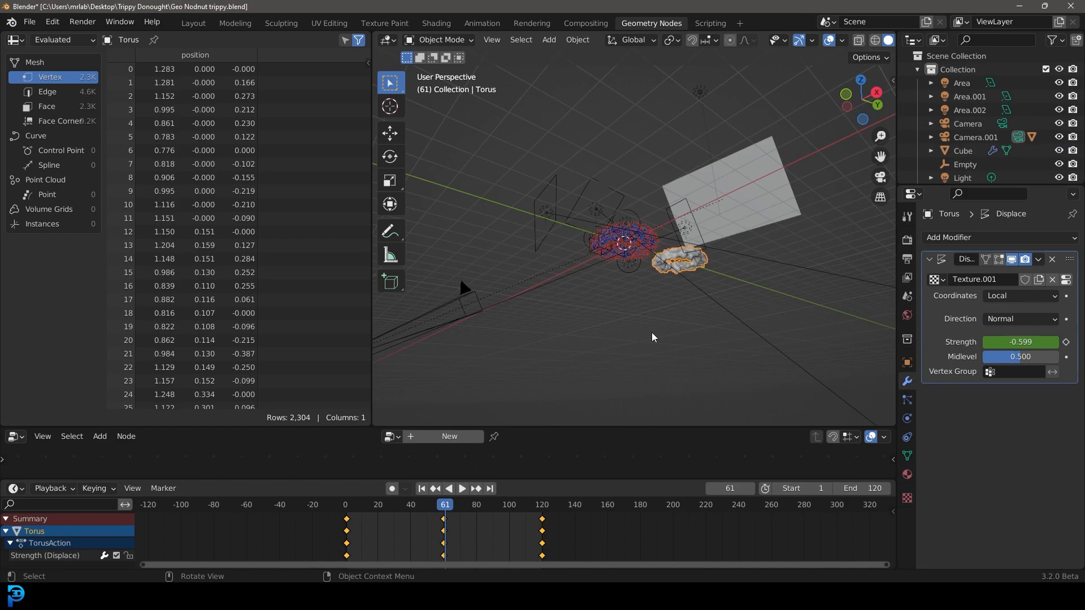
key(KP_0)
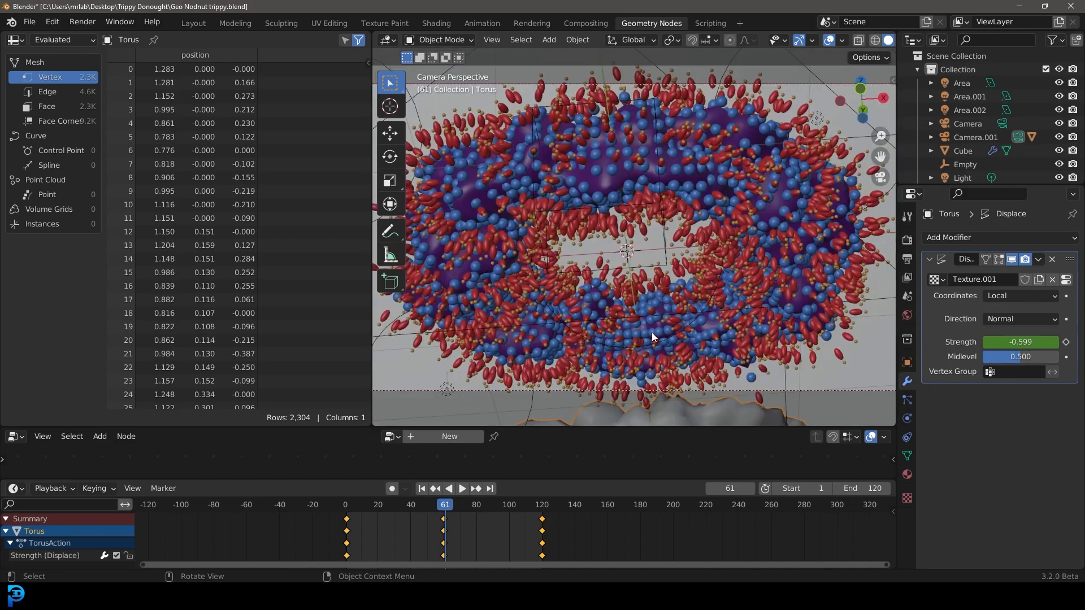
key(z)
click(657, 239)
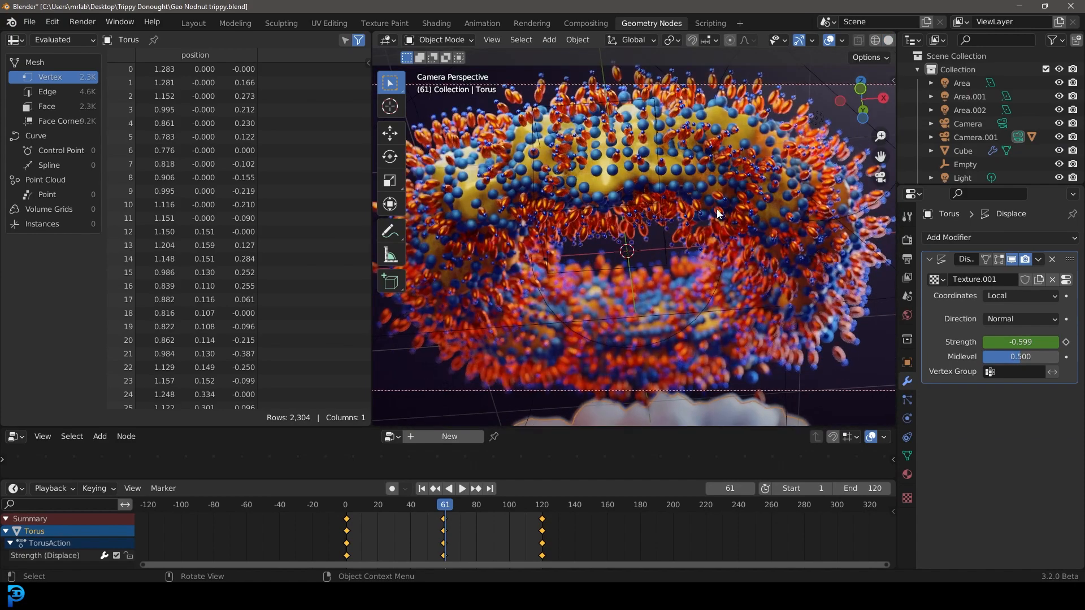
scroll(717, 214, down, 1)
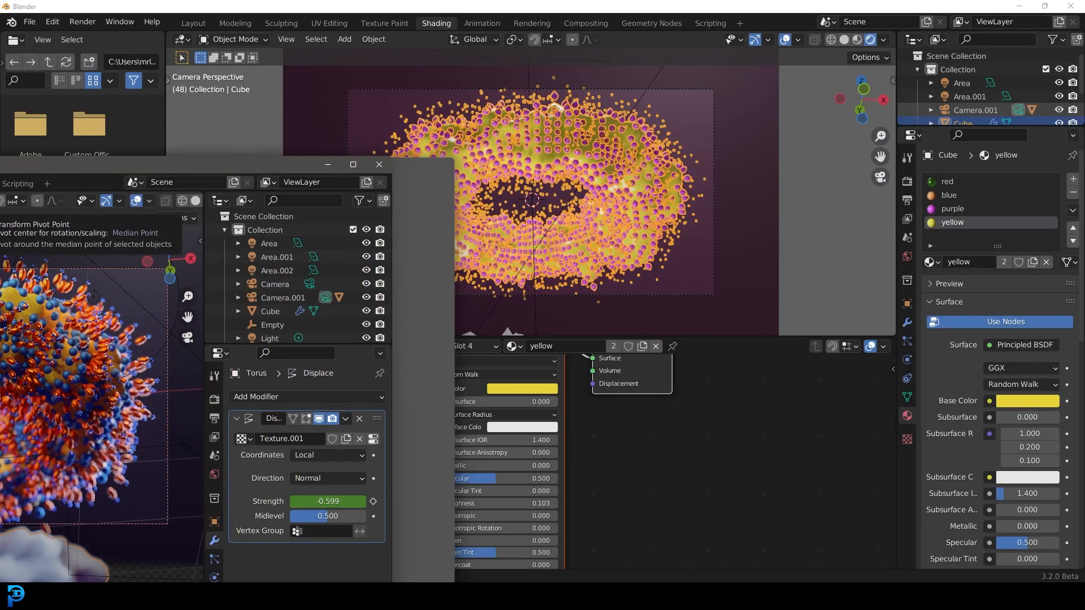
Add a cube-shaped empty at the center of the torus
middle_drag(498, 215, 469, 192)
key(shift+a)
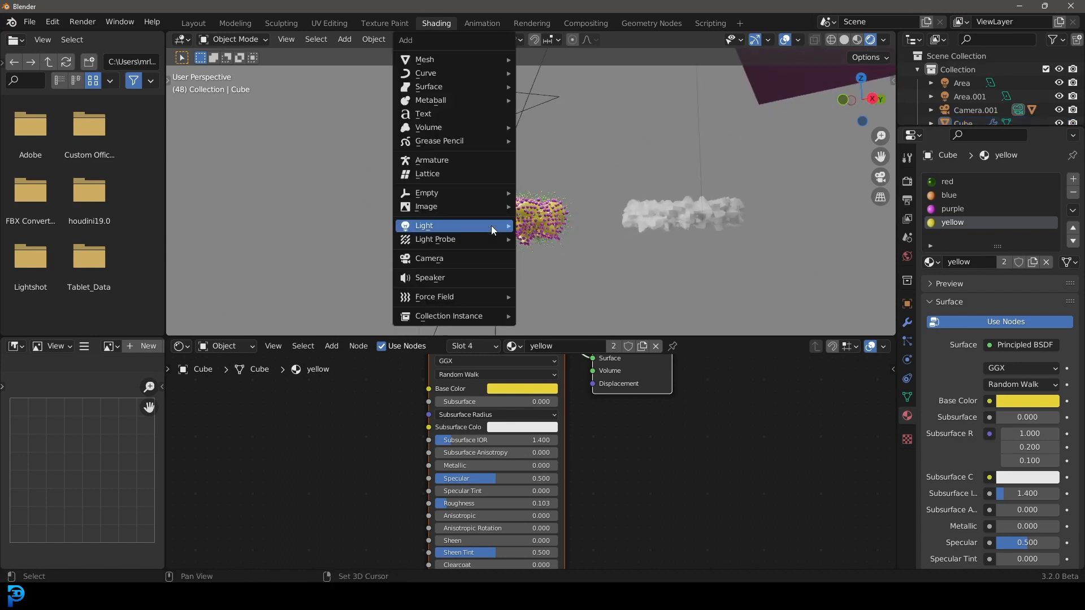
mouse_move(467, 193)
click(555, 251)
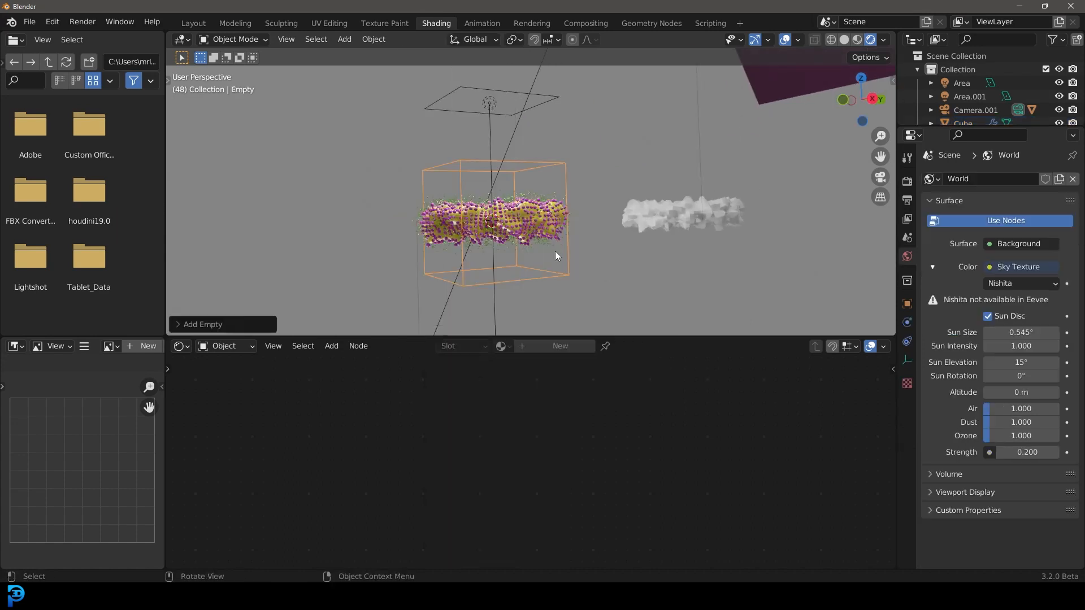
Move the cube empty to the camera side of the torus and scale it down
key(g)
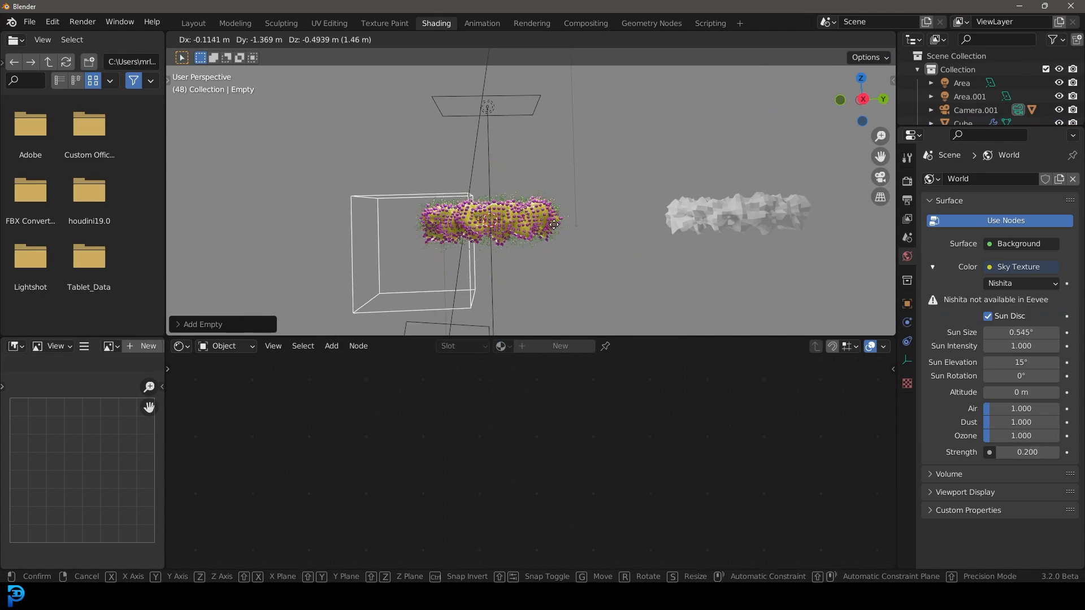
click(508, 244)
key(s)
click(505, 271)
key(KP_0)
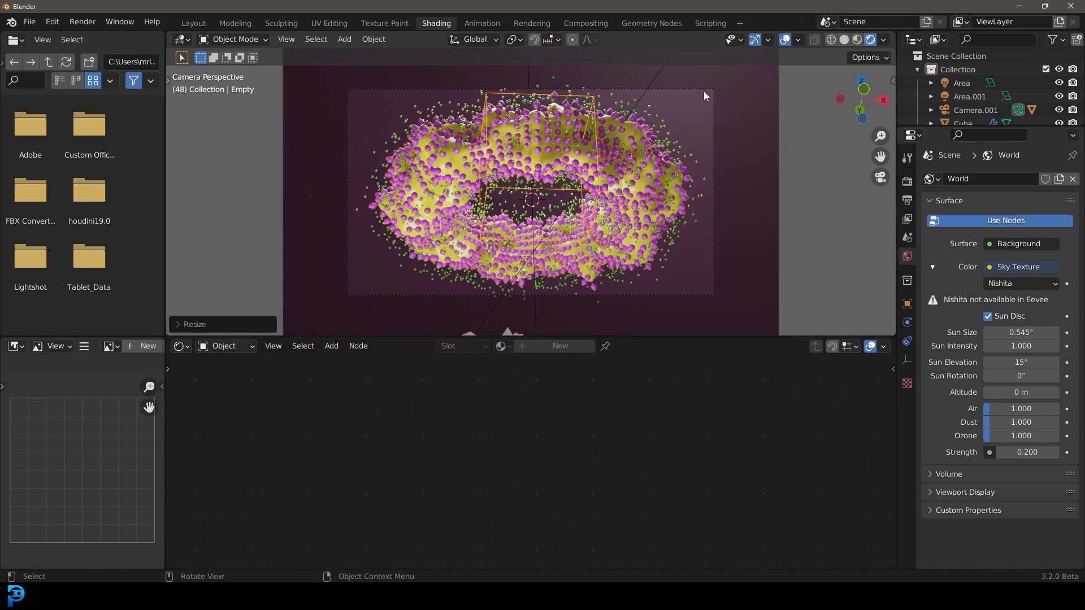
Enable depth of field on the camera, focused on the empty, with an F-Stop of 0.5
click(713, 94)
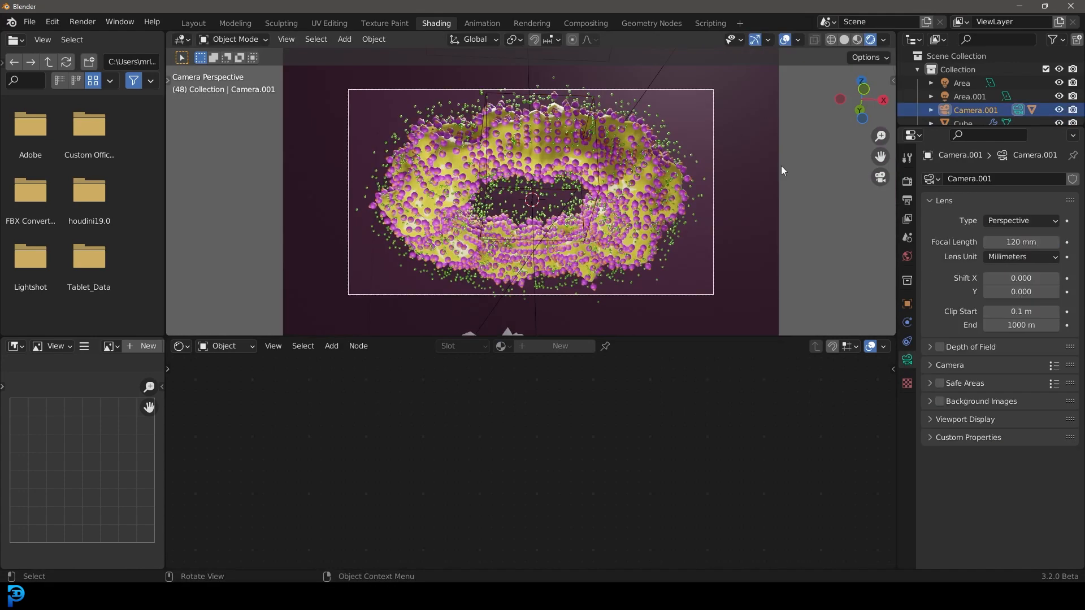
click(940, 347)
click(929, 347)
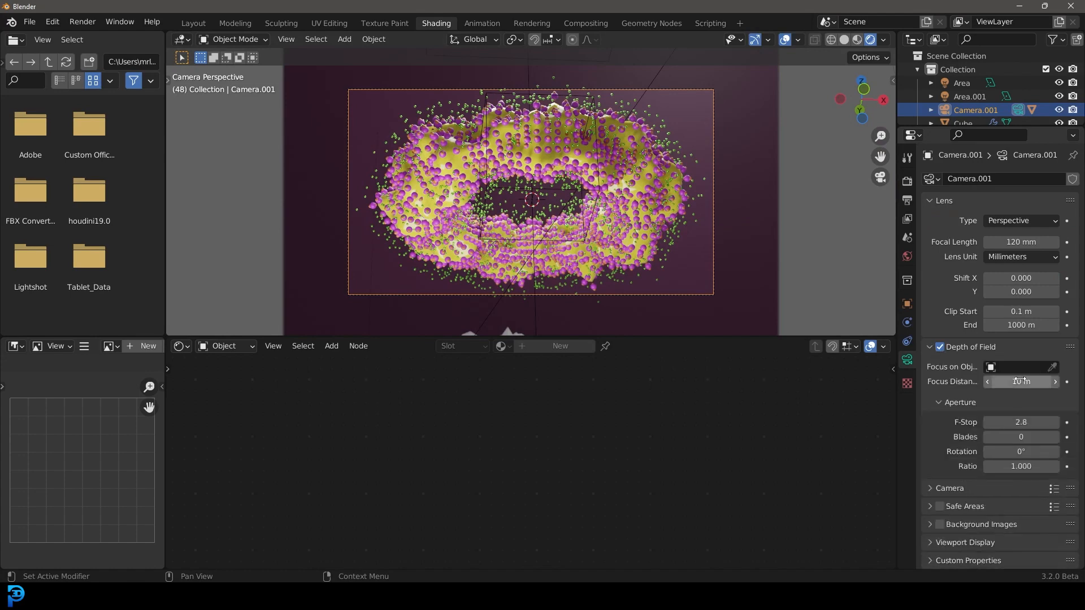
click(1052, 368)
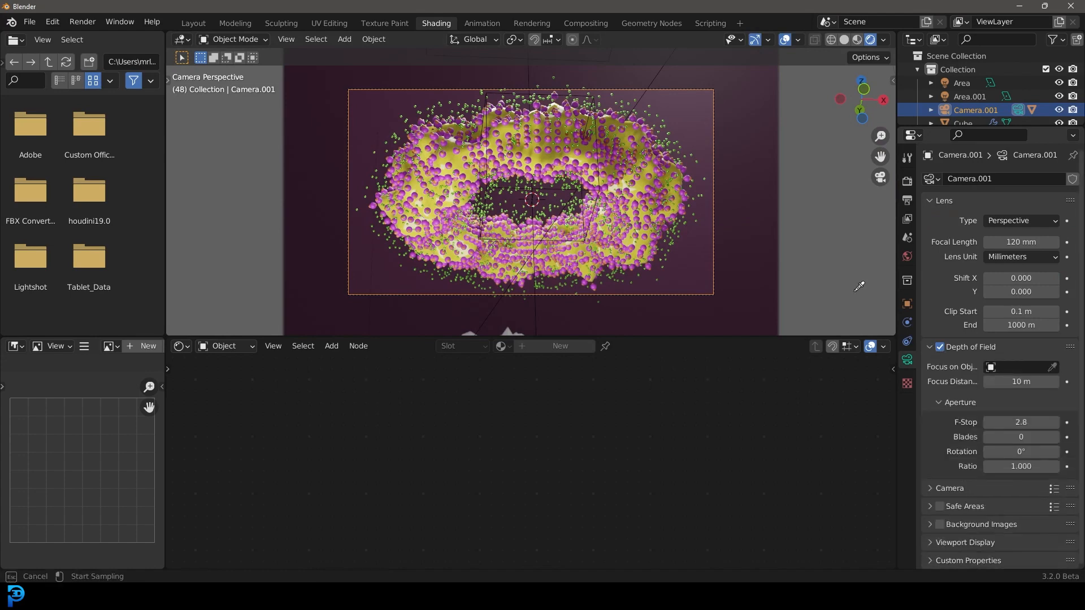
click(570, 194)
drag(1021, 422, 1000, 422)
scroll(566, 188, up, 3)
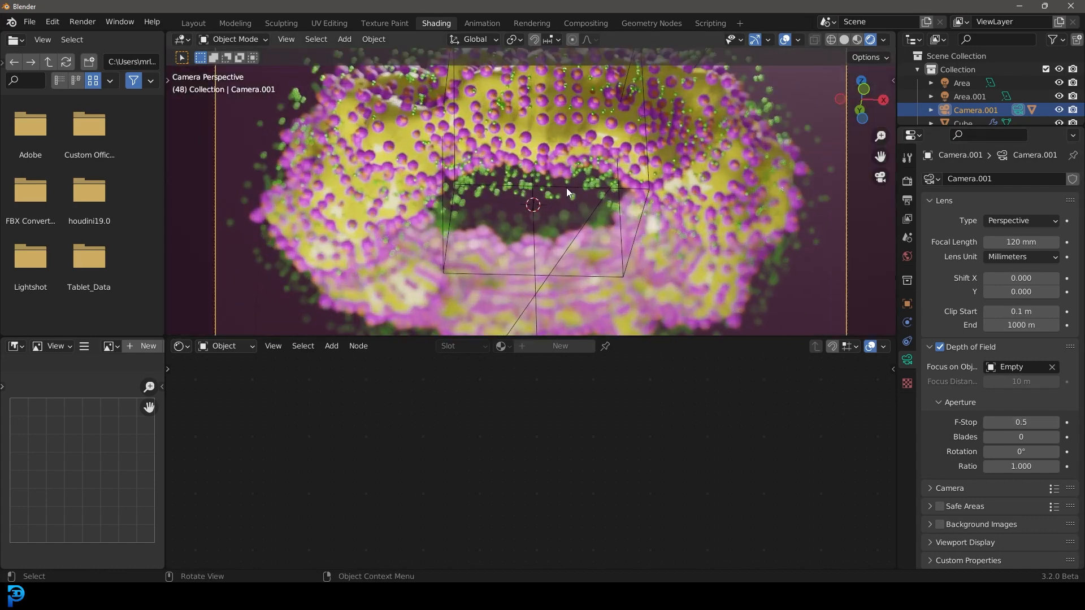
Set the Metallic value of the instanced object's blue material to 1.000
click(566, 187)
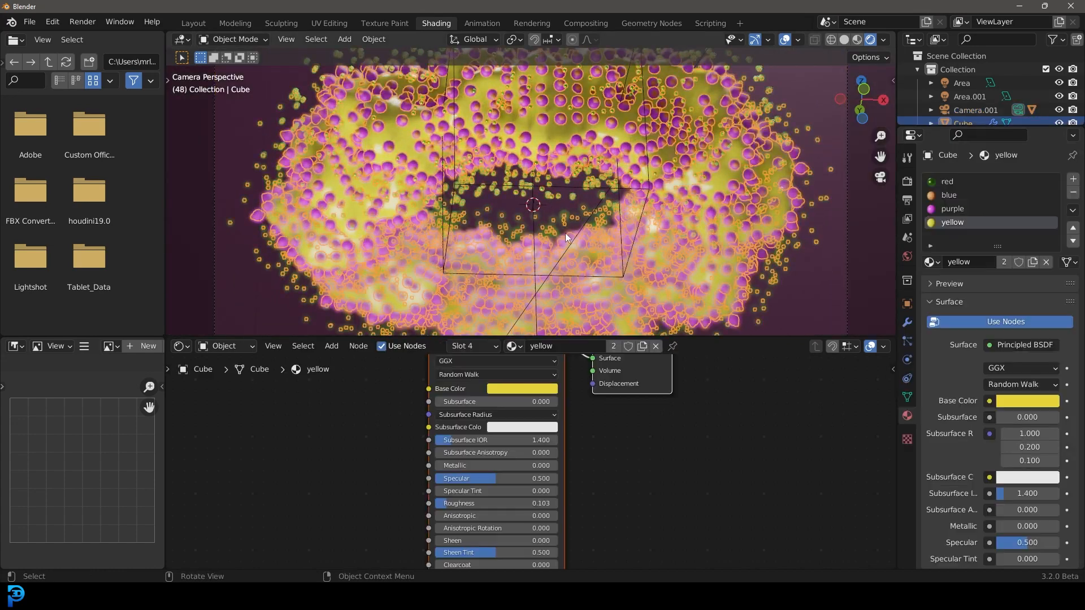
click(955, 195)
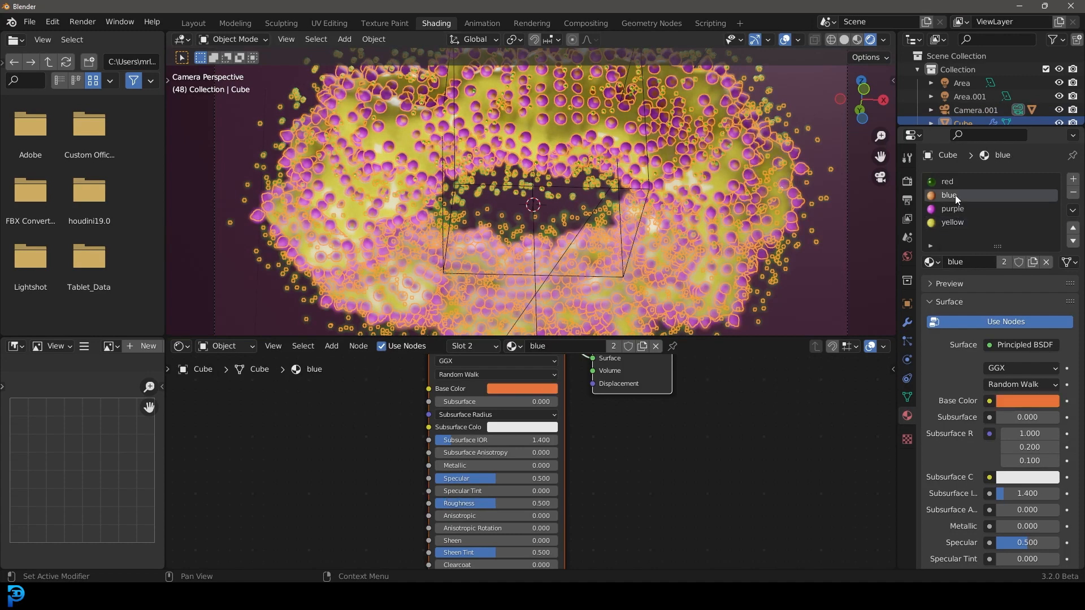
middle_drag(687, 433, 694, 485)
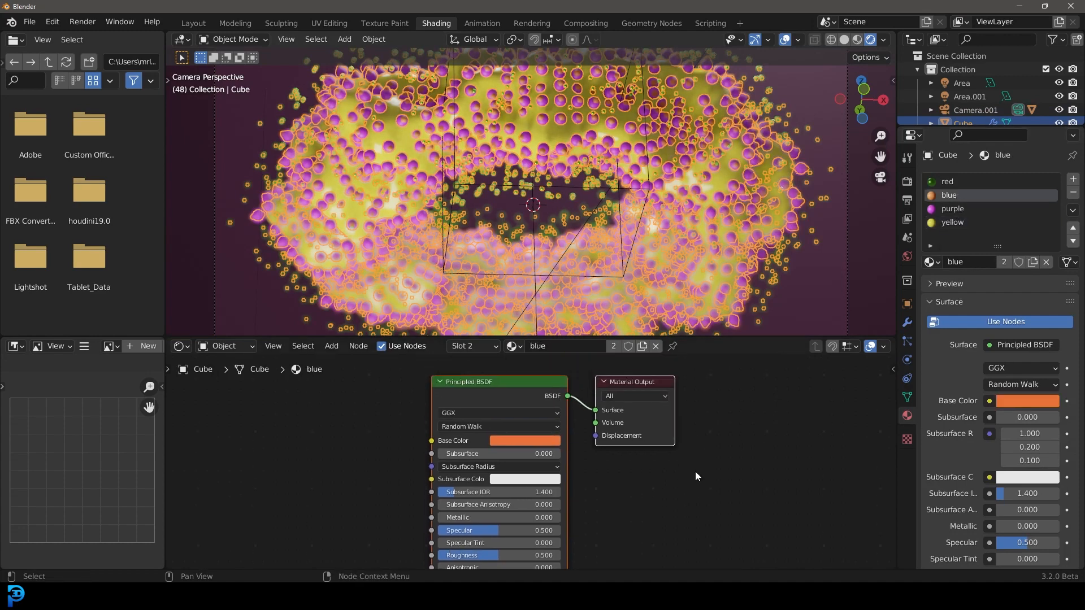
drag(481, 518, 663, 517)
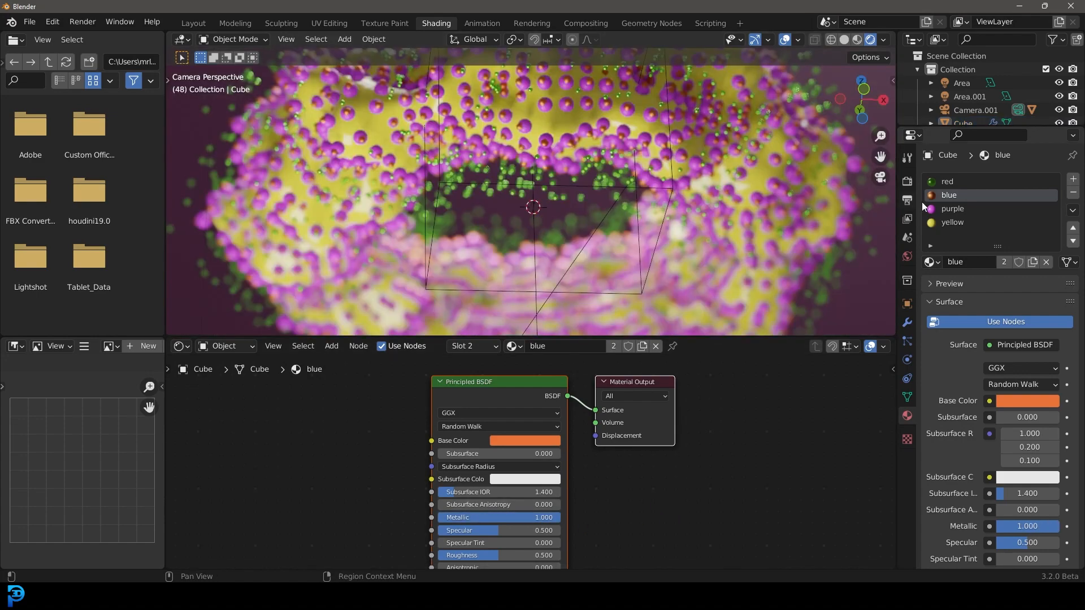
Set the purple material's Base Color to deep blue and raise its Metallic value
click(959, 212)
click(525, 441)
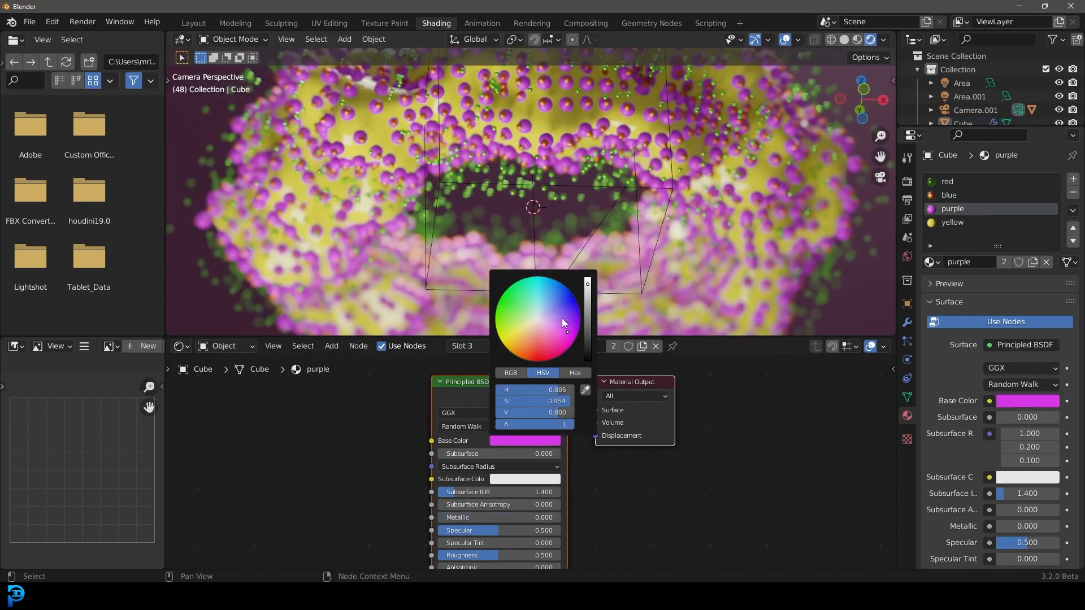
drag(565, 324, 567, 298)
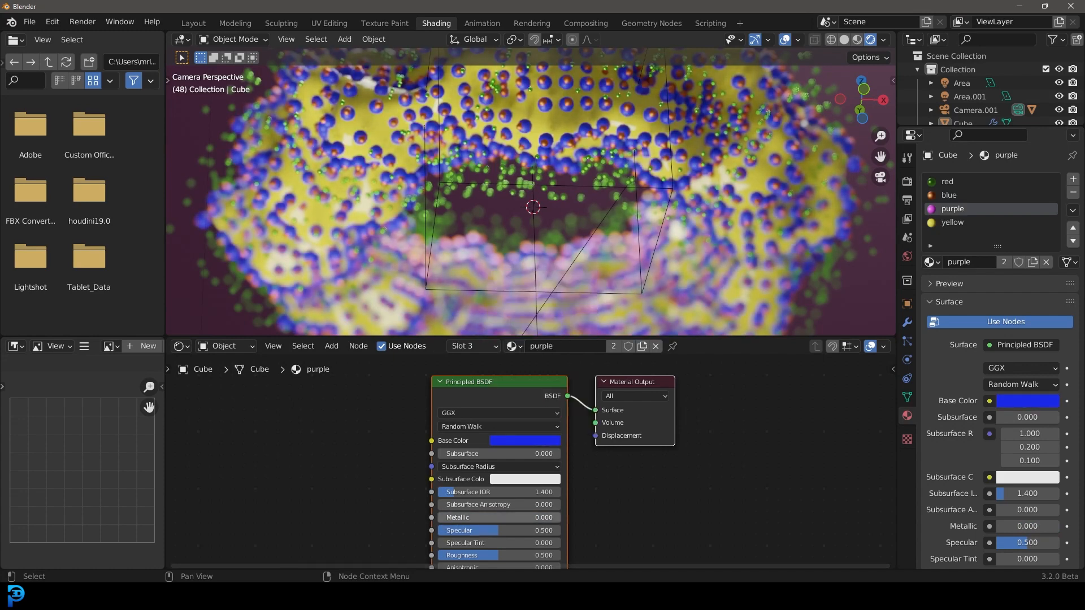
drag(444, 519, 483, 518)
scroll(531, 192, down, 3)
Set the red material's Base Color to blue, with hue 0.659 and saturation 0.983
click(948, 181)
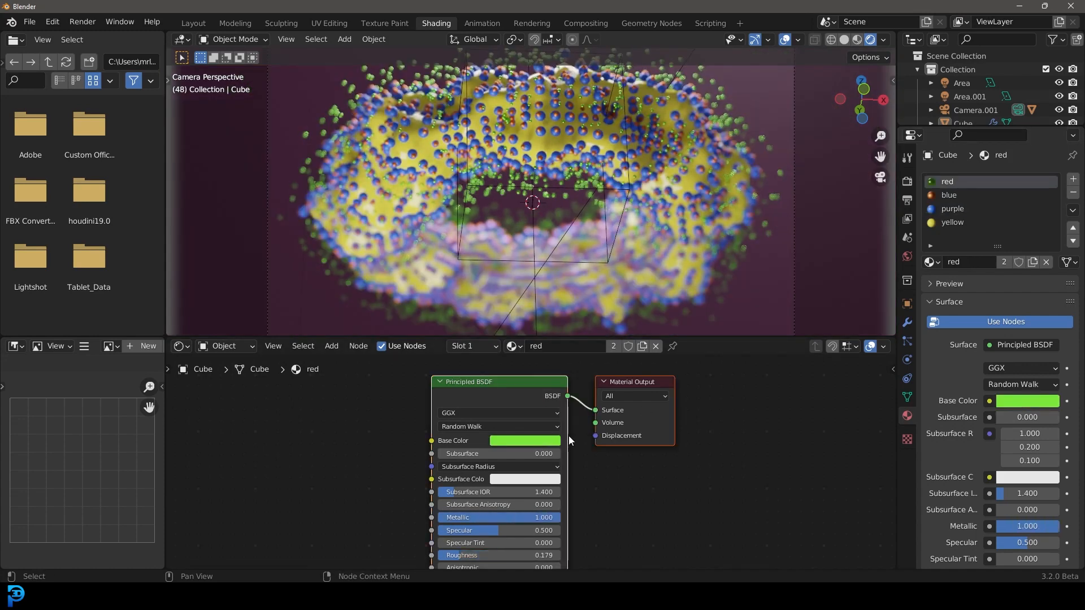
click(543, 441)
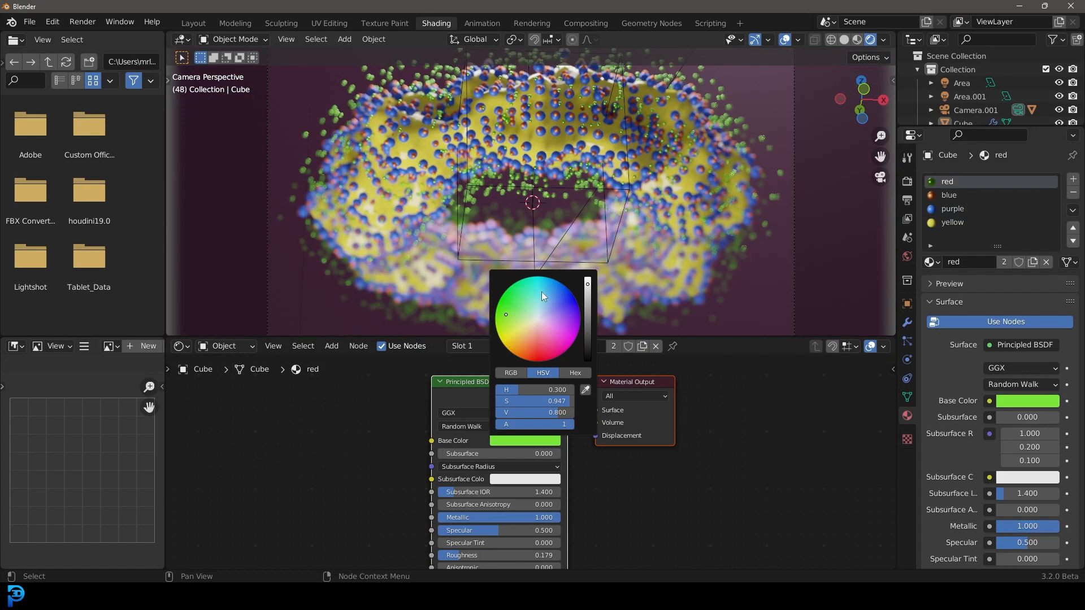
drag(546, 297, 567, 295)
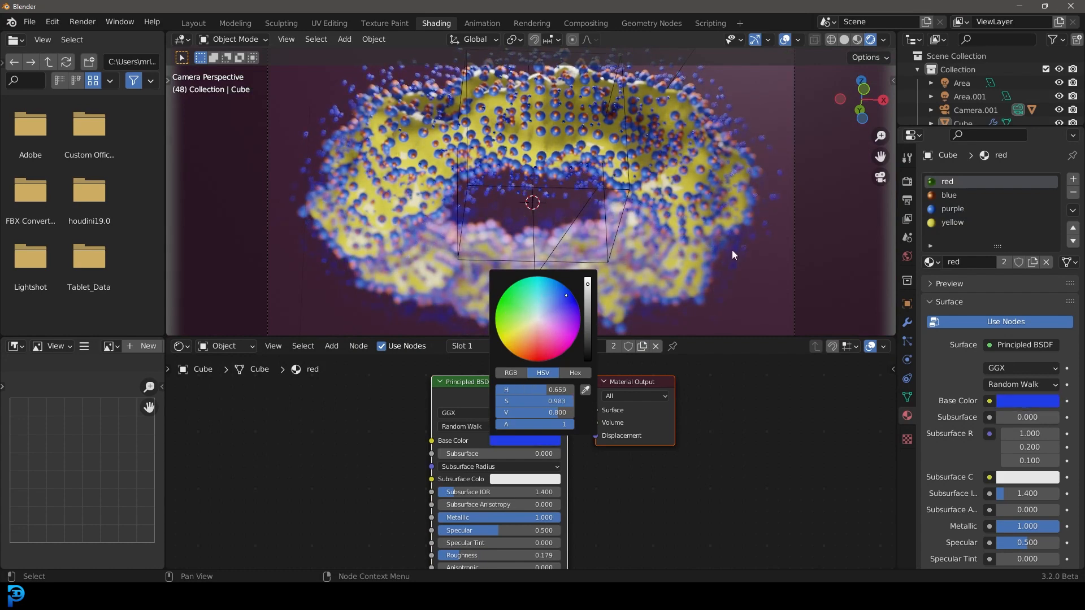
Darken the background plane's Base Color to a brightness value of about 0.045
click(754, 114)
click(538, 441)
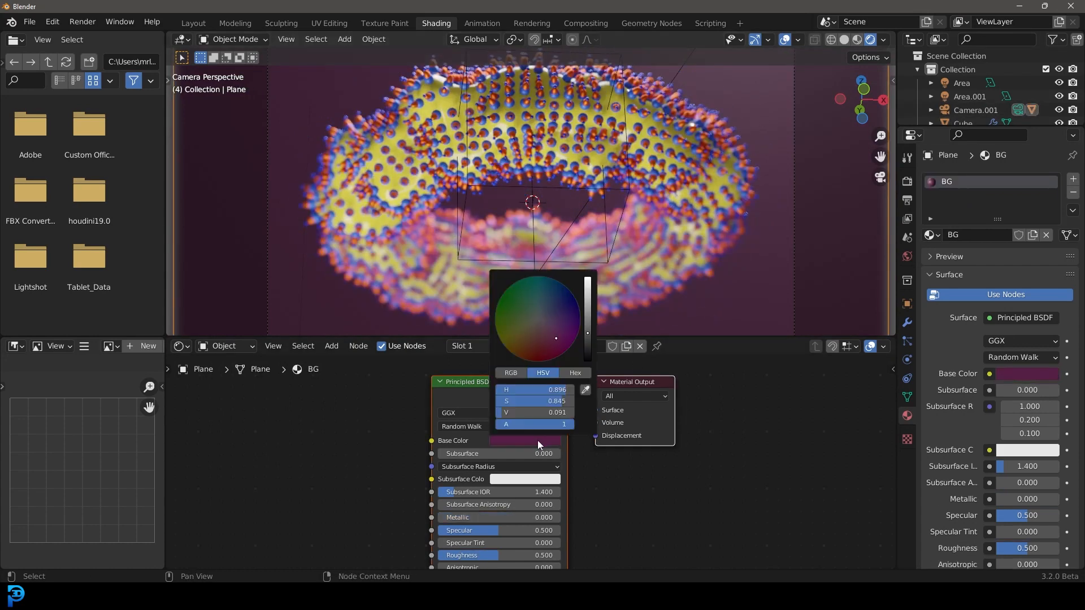
drag(588, 347, 588, 354)
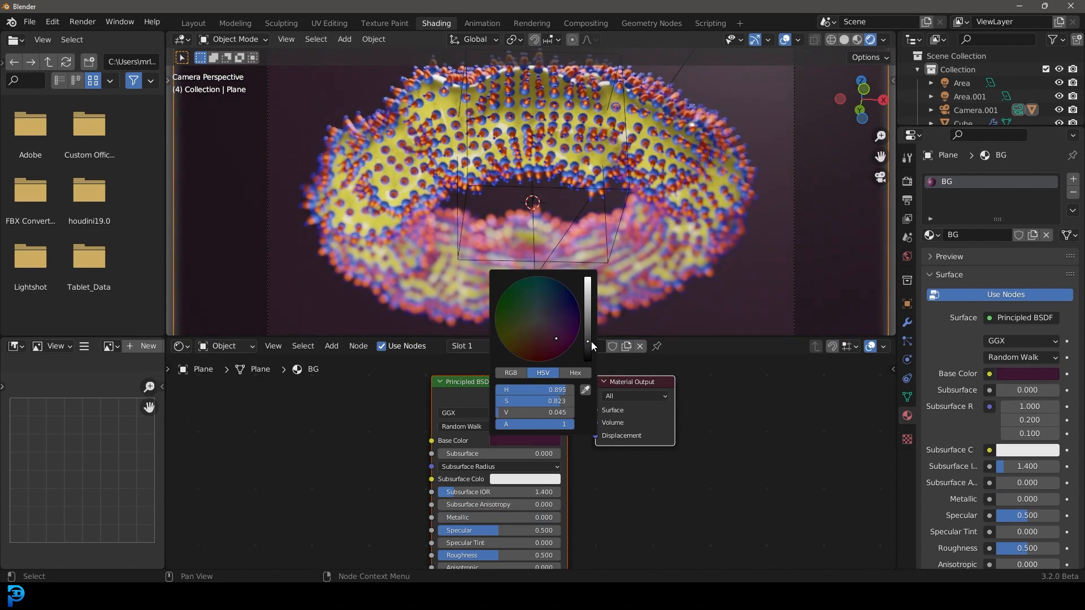
scroll(676, 106, down, 1)
Move the overhead area light about 0.78 m toward the camera side and rotate it to a new angle
click(663, 77)
middle_drag(662, 77, 539, 164)
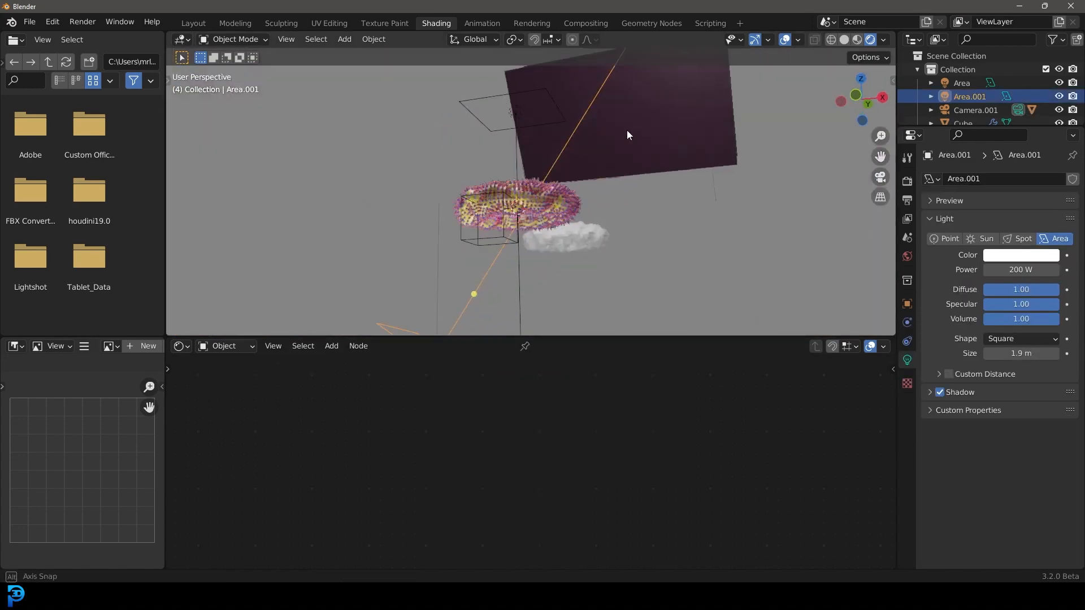
click(507, 160)
key(g)
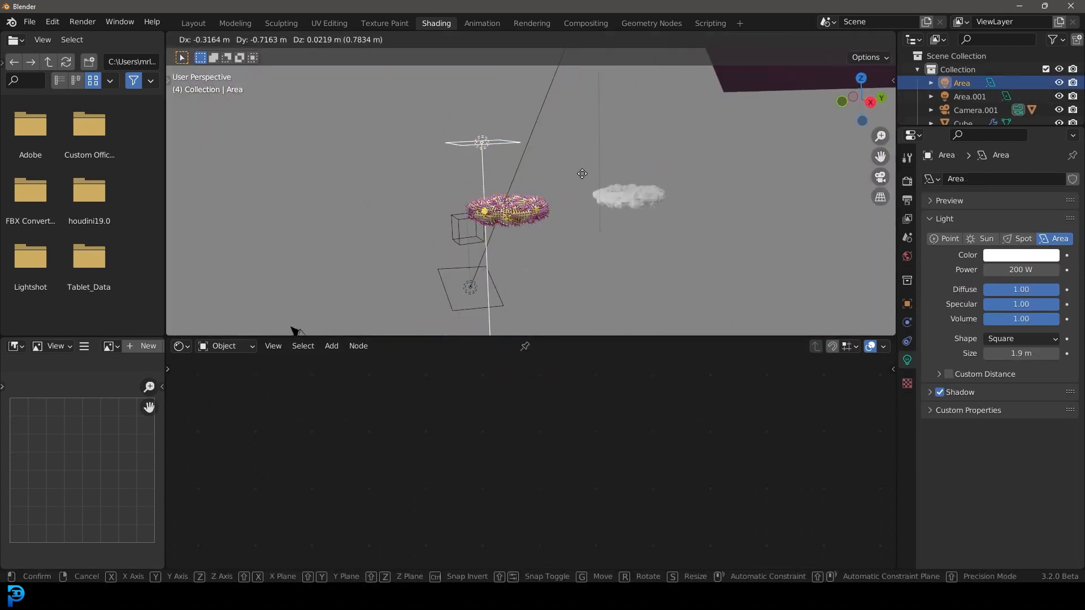
click(582, 174)
key(r)
click(640, 198)
key(KP_0)
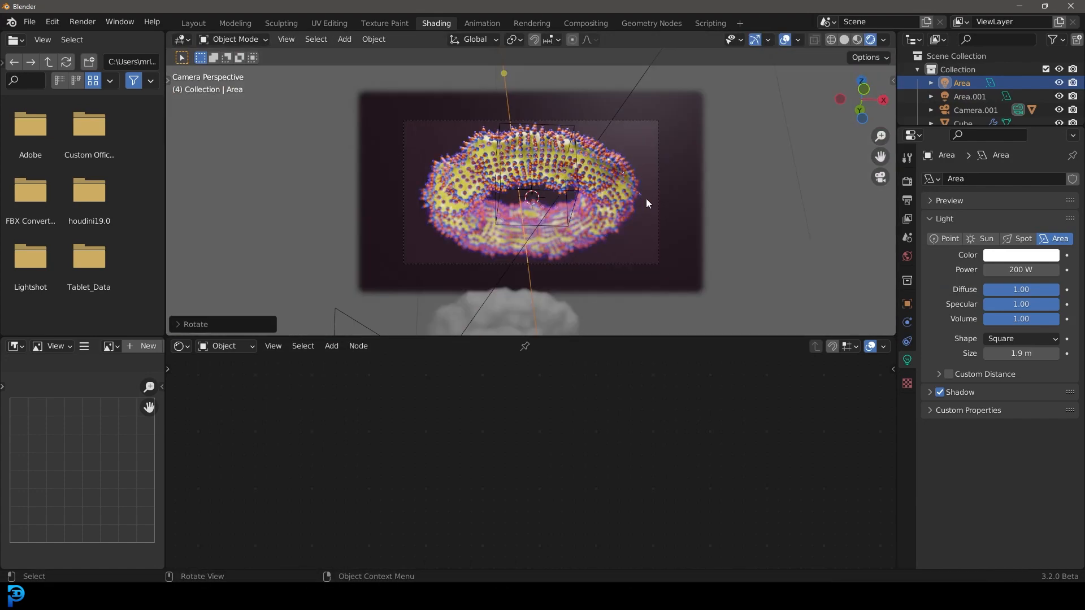
Set the overhead area light's Power to 120 W
key(Home)
click(1020, 269)
text(120)
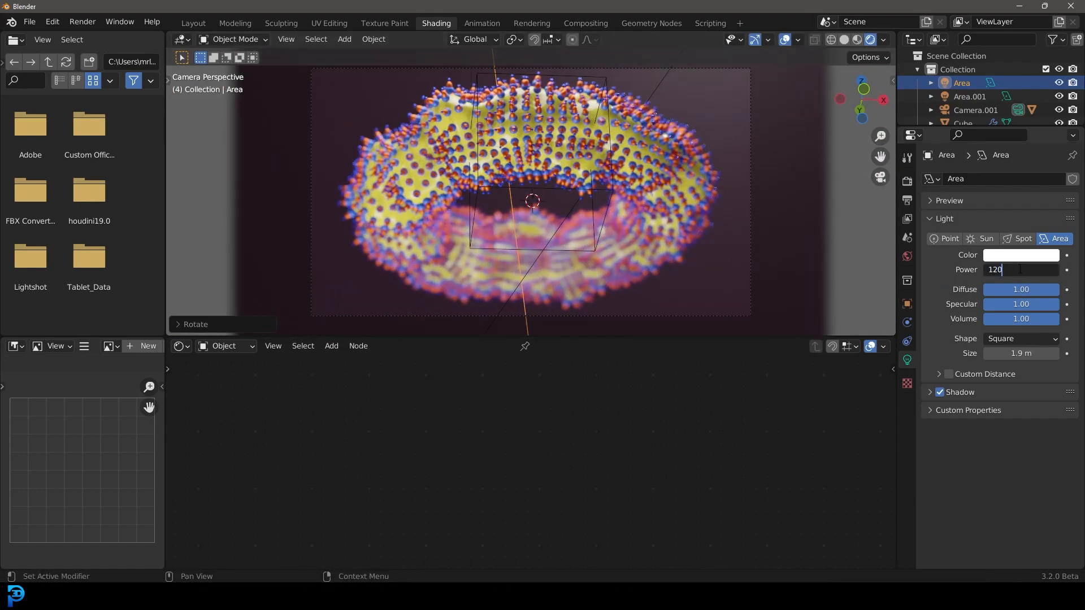
key(Return)
Duplicate the 120 W area light, place the copy at an angle beside the torus and color it pink
key(shift+d)
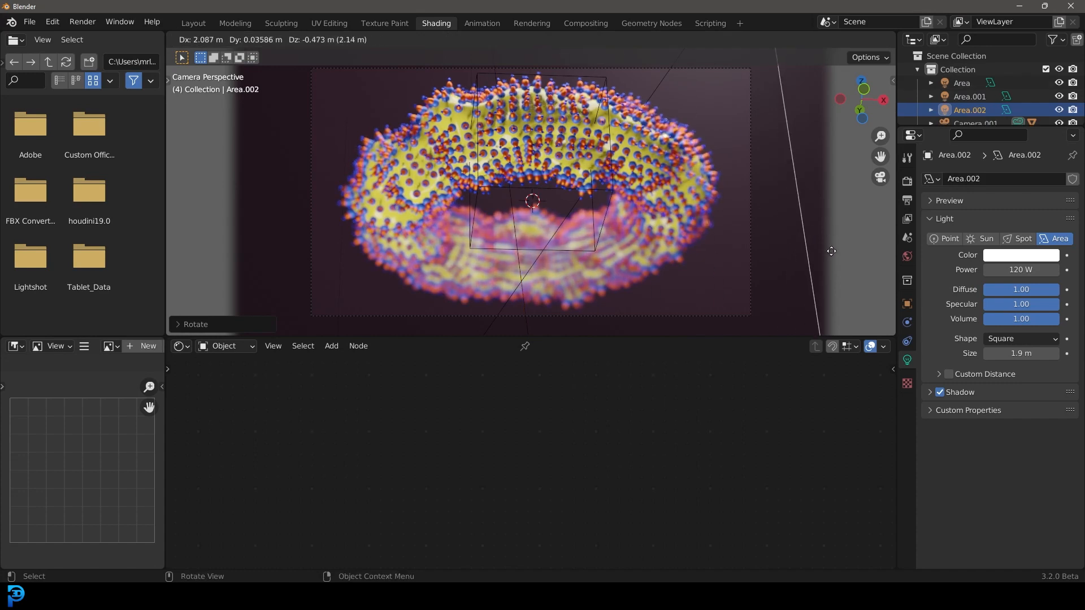
click(831, 250)
click(1009, 257)
click(1002, 106)
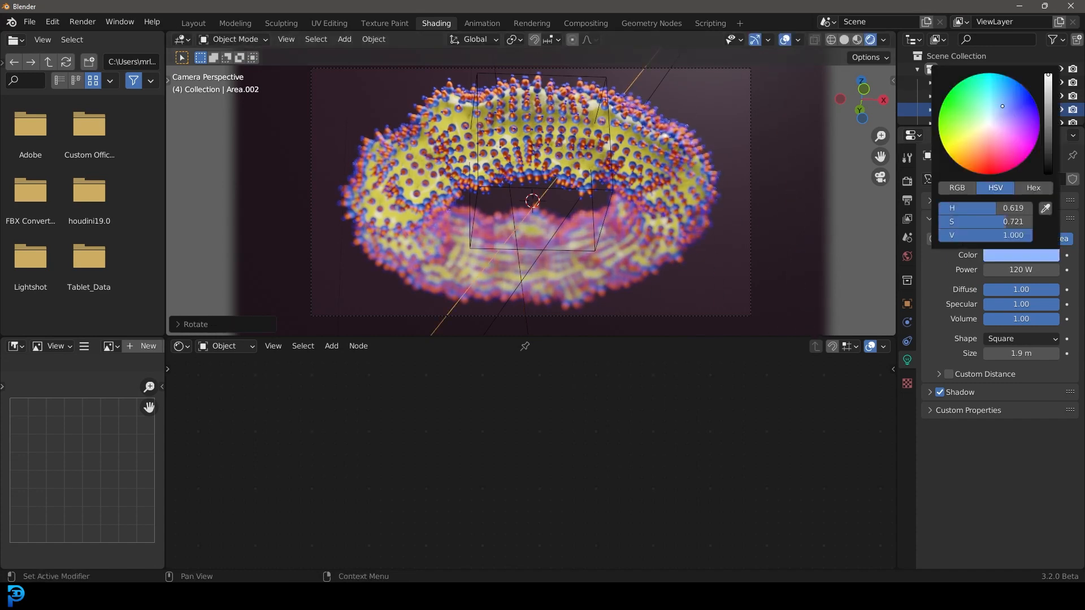
drag(1002, 106, 998, 110)
click(1010, 136)
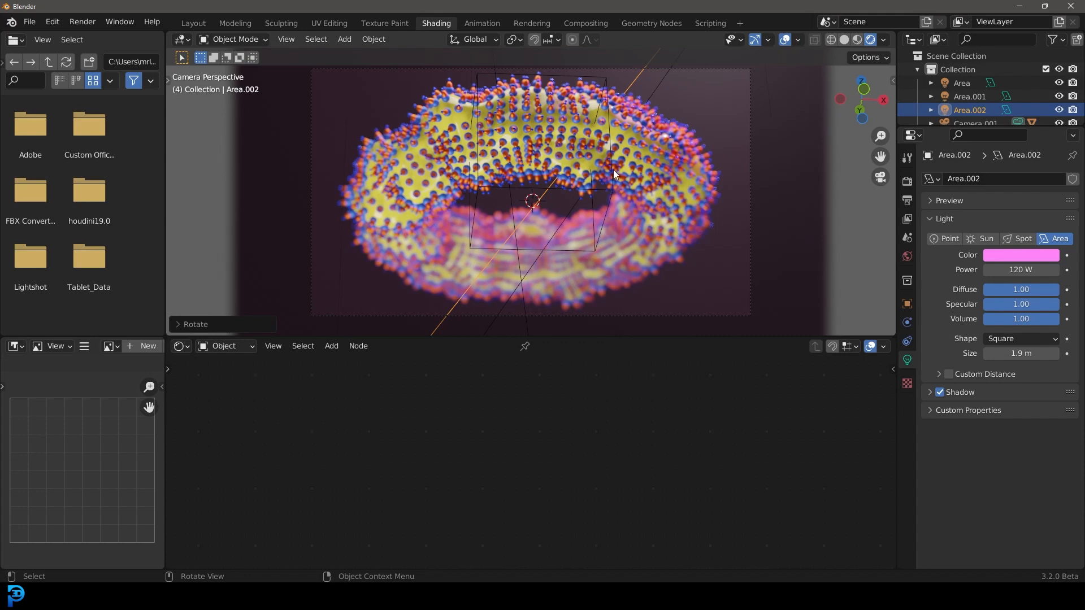
Switch the viewport to Solid shading and open the scene's render output settings
key(z)
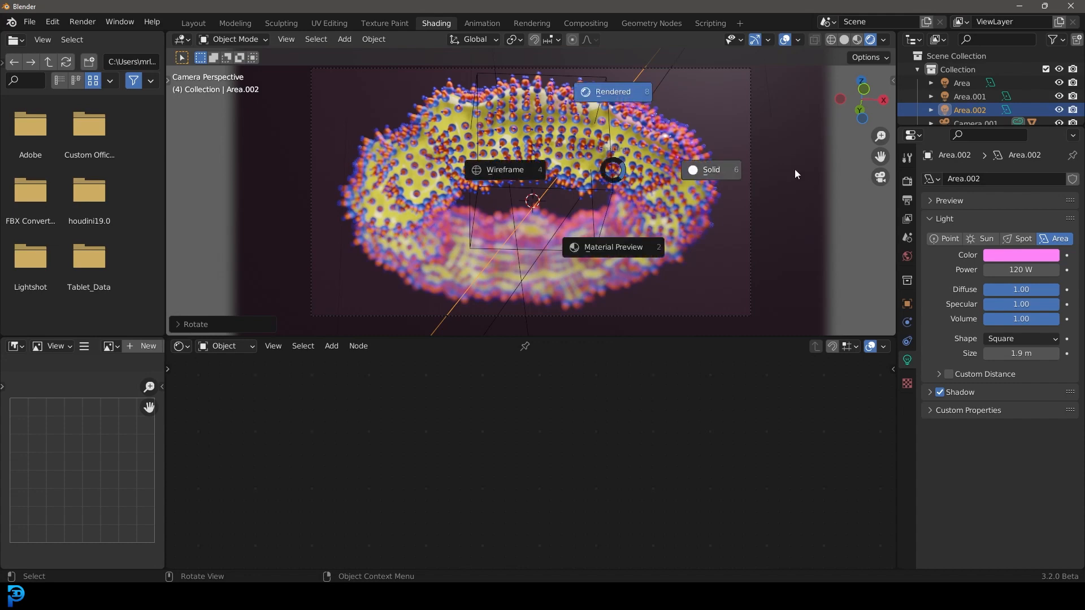
click(794, 168)
click(906, 199)
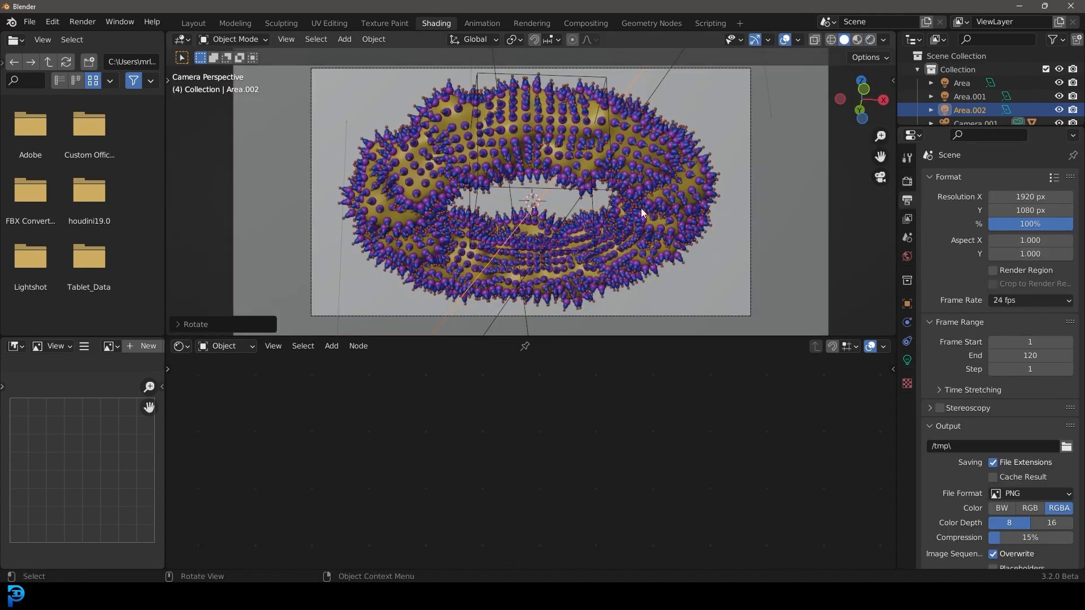
scroll(545, 208, down, 1)
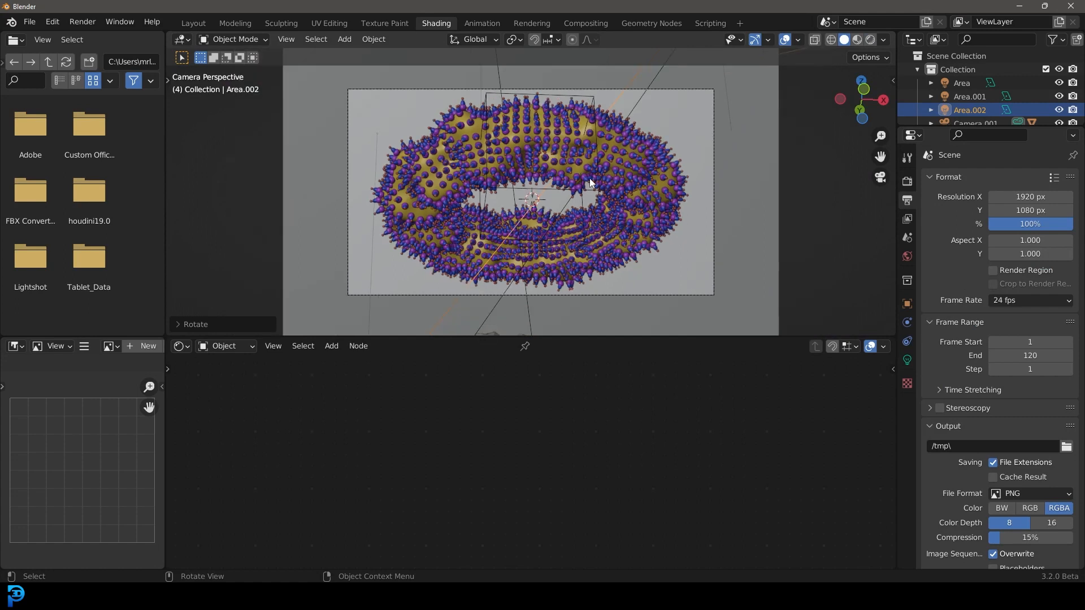